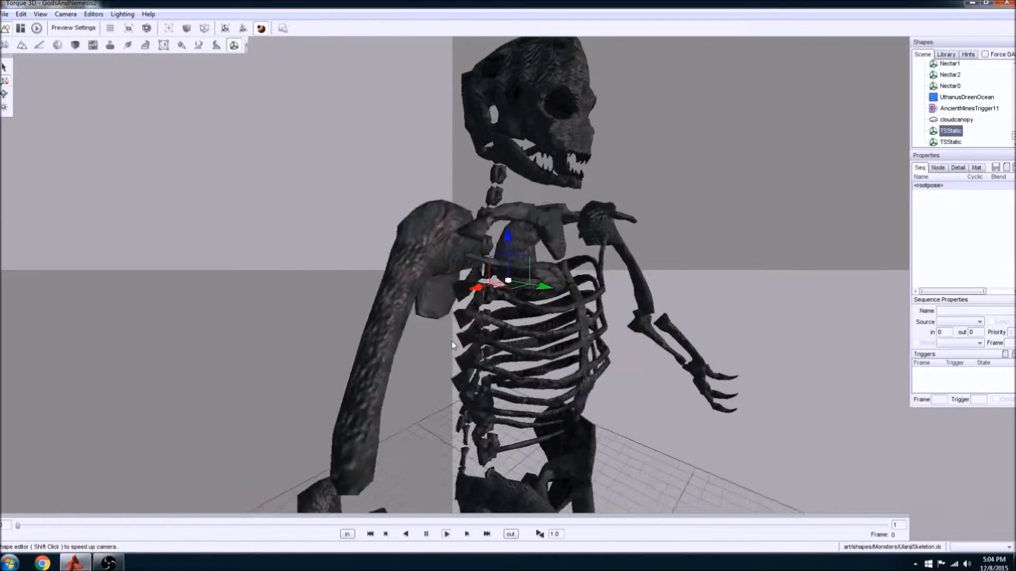
# - Examine the skeleton model's skull, shoulders, rib cage and arms in the Torque 3D shape editor from several angles and distances
pyautogui.moveTo(415, 369); pyautogui.dragTo(399, 392, button='middle')
pyautogui.scroll(8, 398, 392)
pyautogui.scroll(-8, 405, 279)
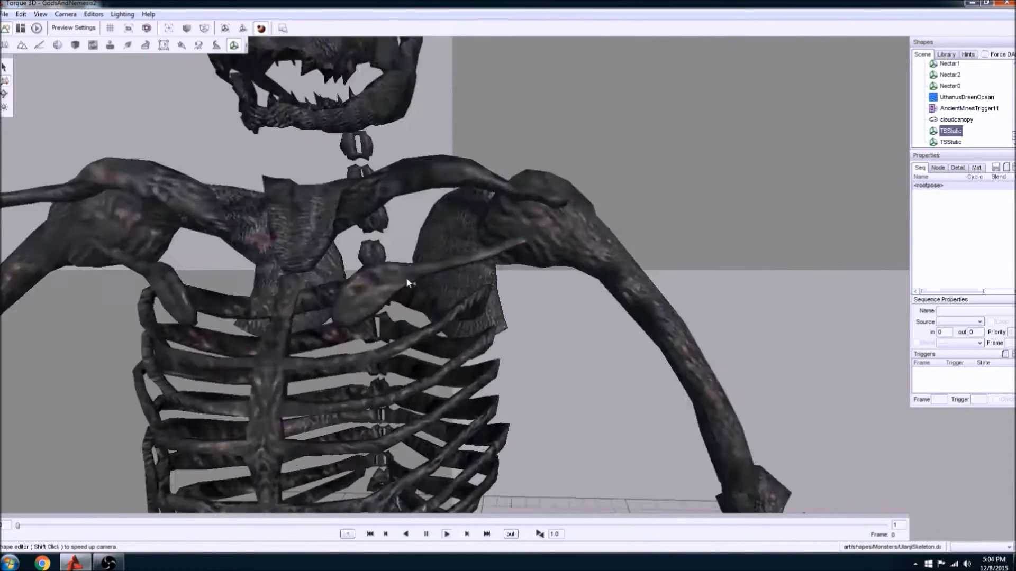
pyautogui.scroll(2, 405, 277)
pyautogui.scroll(-2, 405, 277)
pyautogui.scroll(2, 404, 274)
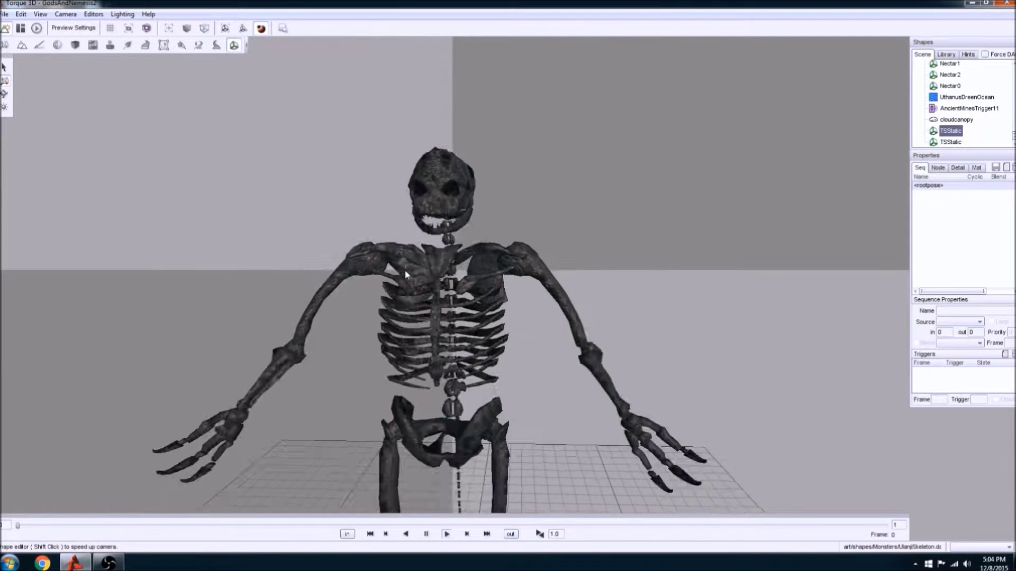
pyautogui.scroll(-2, 405, 275)
pyautogui.scroll(1, 404, 275)
pyautogui.moveTo(405, 274); pyautogui.dragTo(285, 269, button='middle')
pyautogui.moveTo(490, 285)
pyautogui.mouseDown(button='right')
pyautogui.moveTo(392, 291)
pyautogui.moveTo(504, 292)
pyautogui.moveTo(402, 290)
pyautogui.moveTo(492, 291)
pyautogui.mouseUp(button='right')
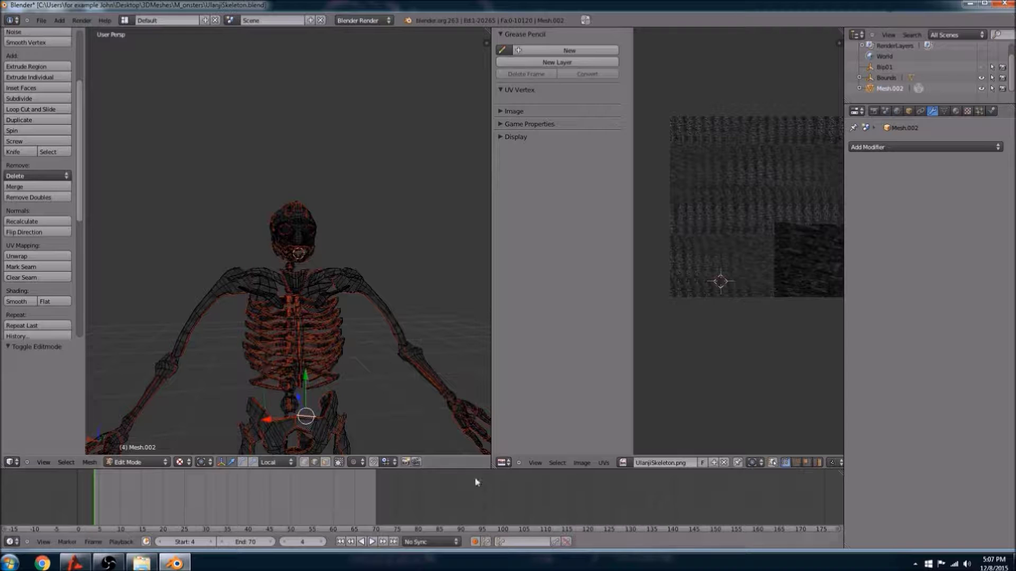
# - Check the texture images available in Blender, the M_onsters folder's files, and the skeleton mesh from the front and sides
pyautogui.click(623, 463)
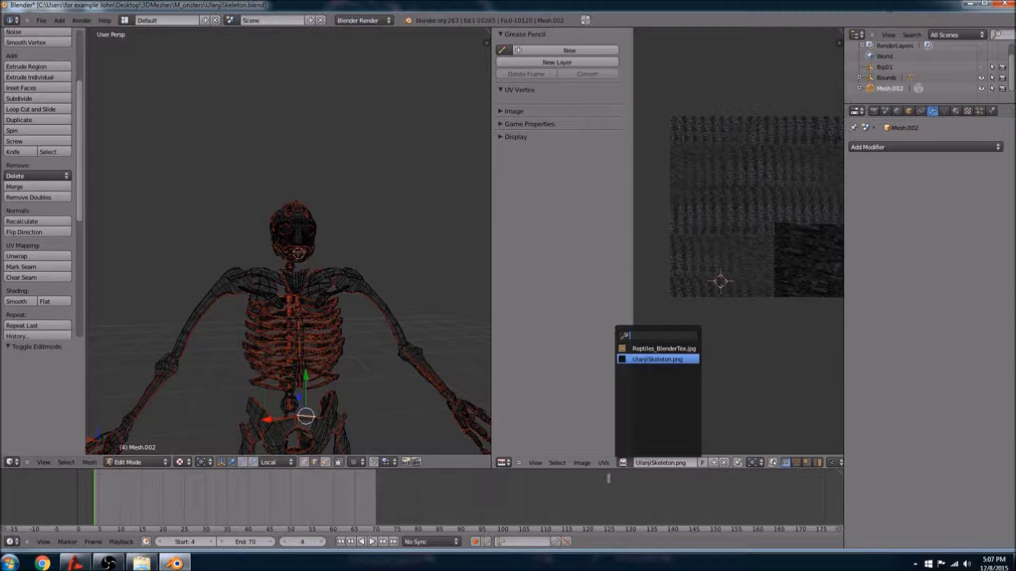
pyautogui.click(587, 468)
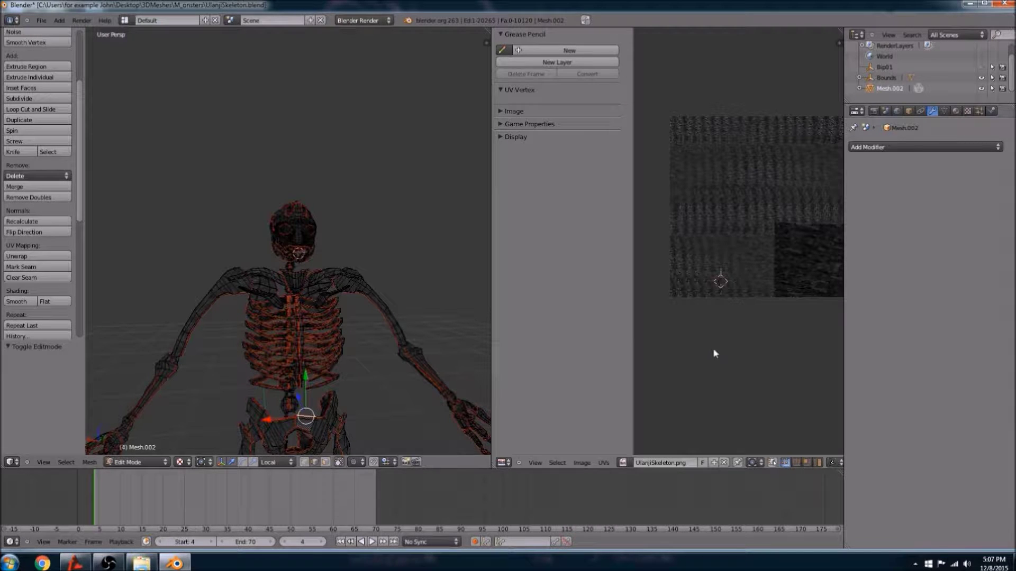
pyautogui.scroll(-4, 241, 300)
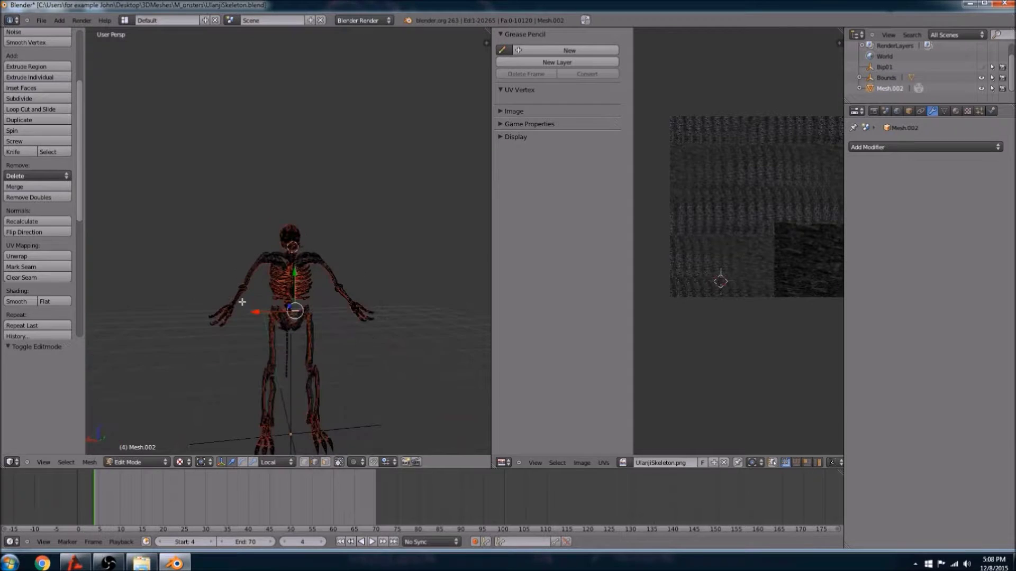
pyautogui.moveTo(219, 311); pyautogui.dragTo(189, 318, button='middle')
pyautogui.scroll(4, 234, 335)
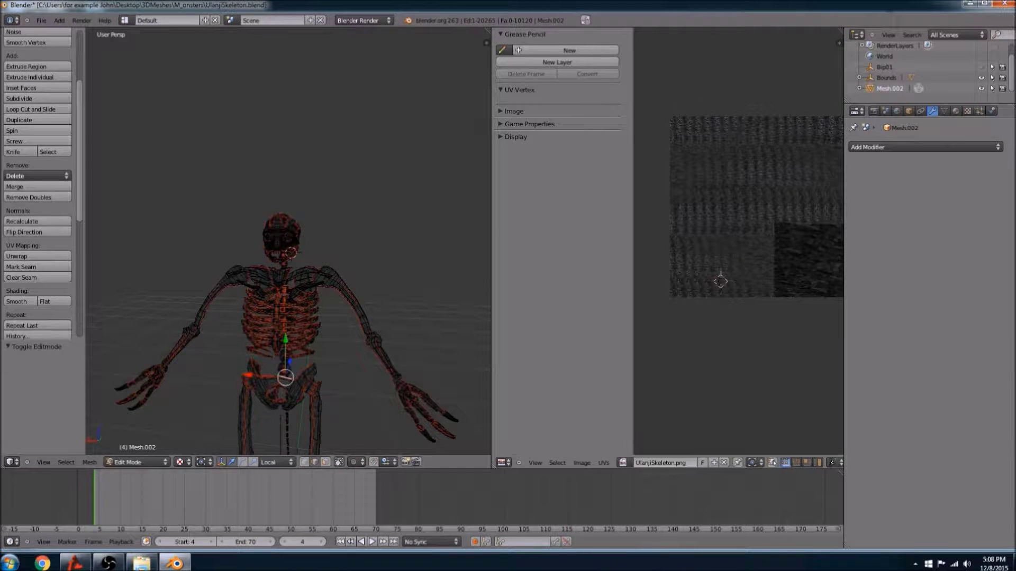
pyautogui.click(970, 4)
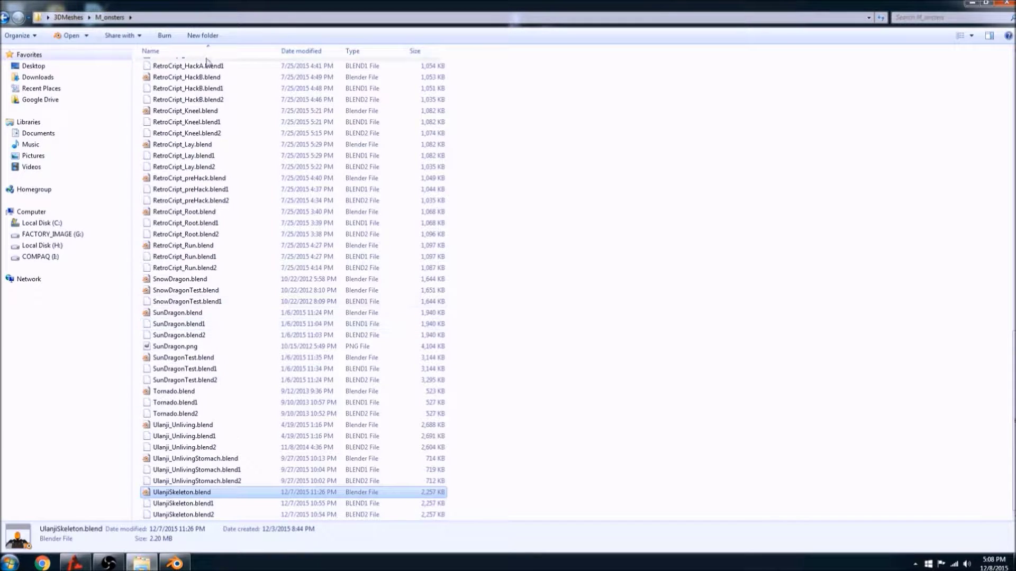
pyautogui.click(175, 563)
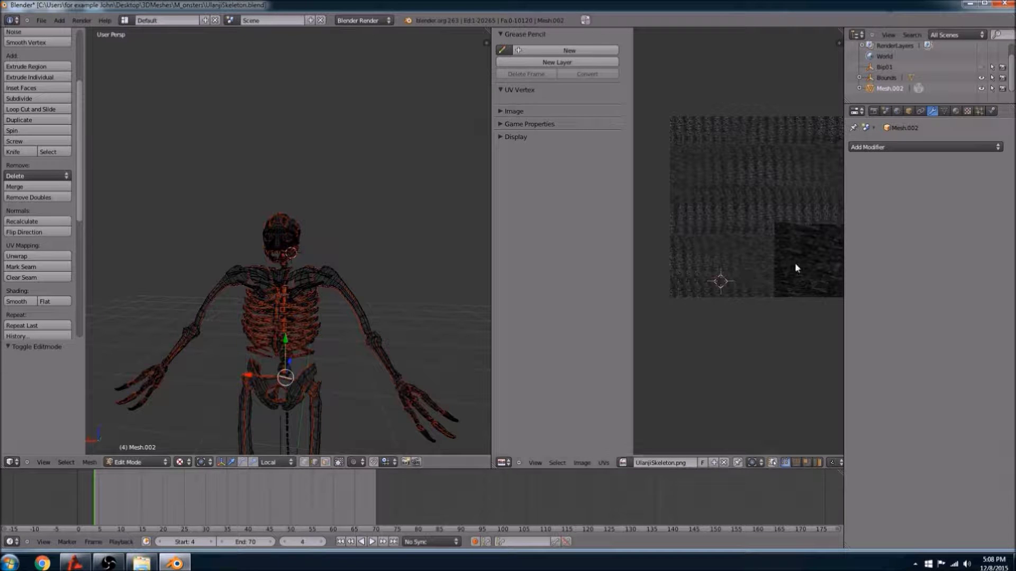
pyautogui.moveTo(224, 329)
pyautogui.mouseDown(button='middle')
pyautogui.moveTo(211, 320)
pyautogui.moveTo(232, 315)
pyautogui.mouseUp(button='middle')
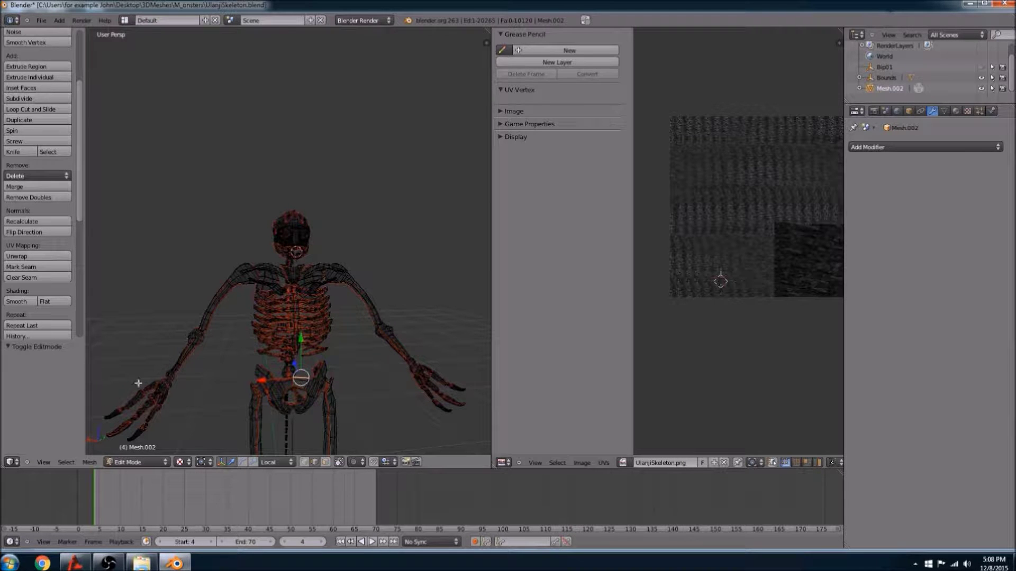
pyautogui.moveTo(172, 376); pyautogui.dragTo(311, 331, button='middle')
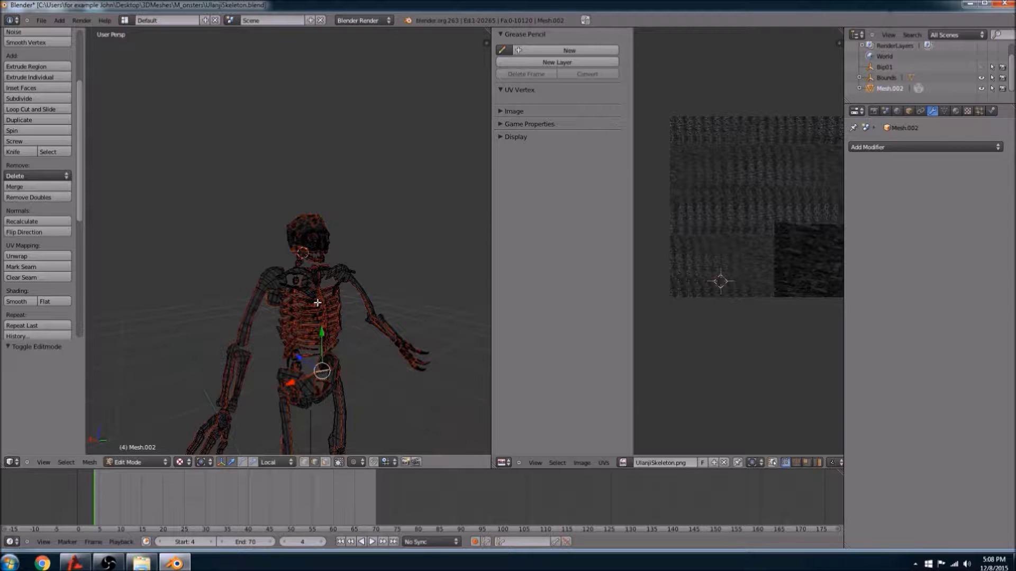
pyautogui.moveTo(318, 303); pyautogui.dragTo(295, 338, button='middle')
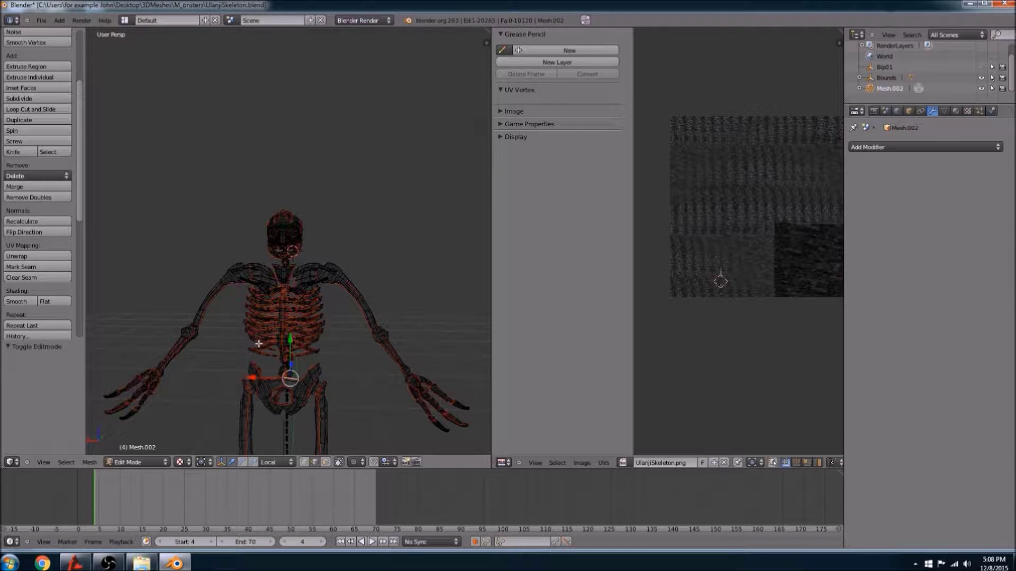
pyautogui.moveTo(277, 350); pyautogui.dragTo(182, 355, button='middle')
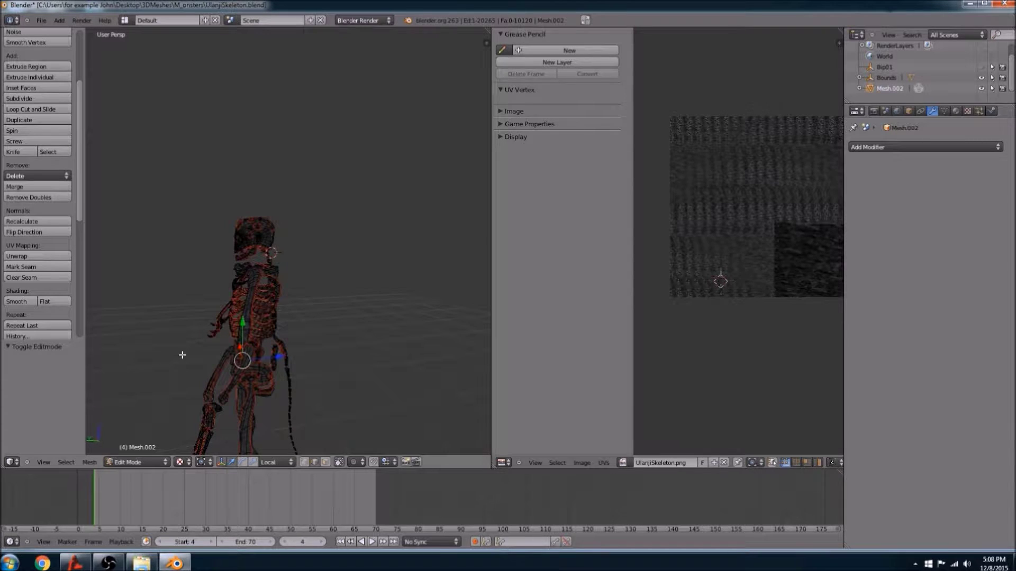
pyautogui.moveTo(200, 390); pyautogui.dragTo(306, 387, button='middle')
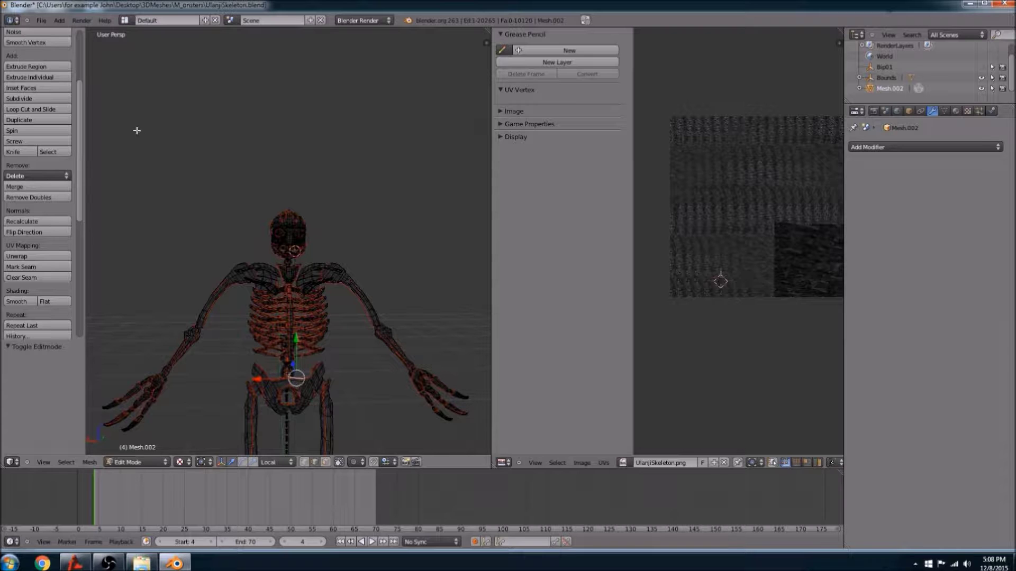
# - Save the file as a new copy named UlanjiSkeletonPieces.blend in the M_onsters folder
pyautogui.click(42, 20)
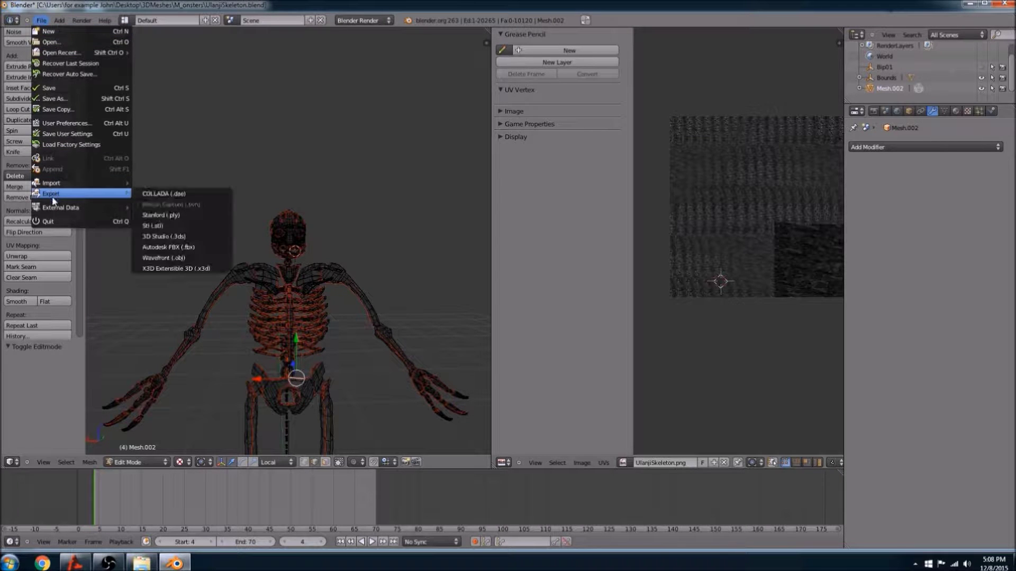
pyautogui.click(63, 98)
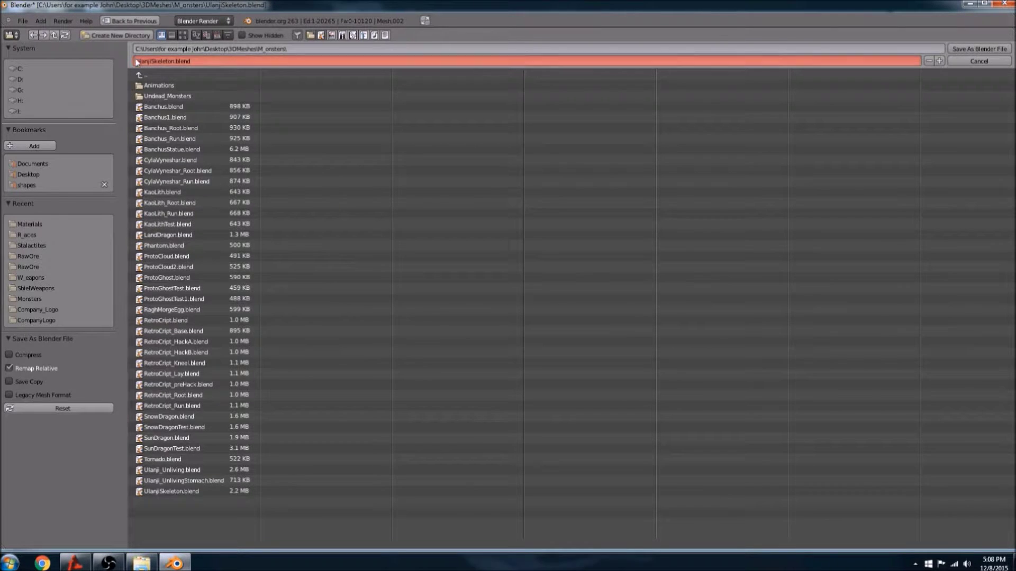
pyautogui.click(148, 75)
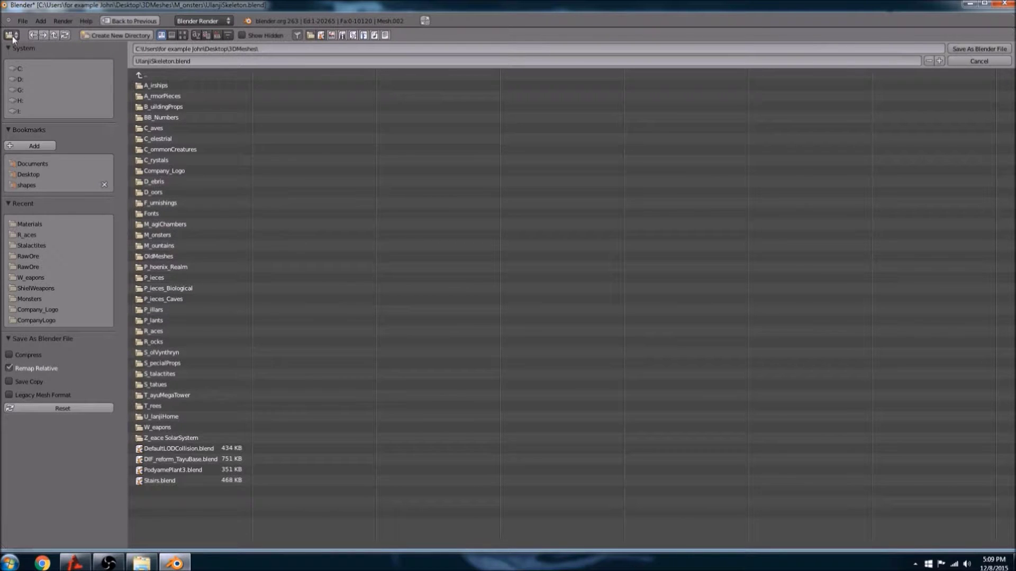
pyautogui.click(32, 34)
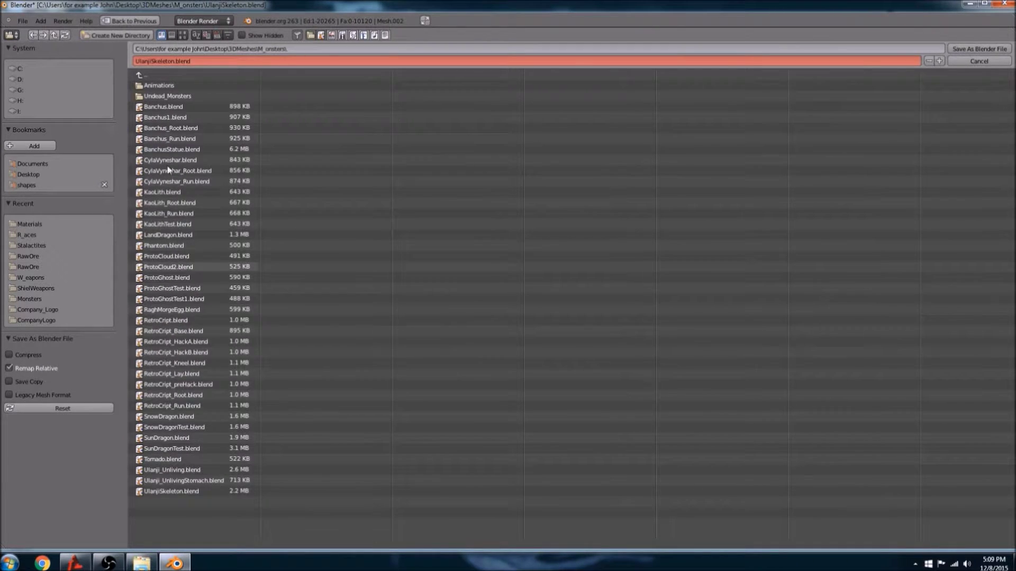
pyautogui.click(167, 61)
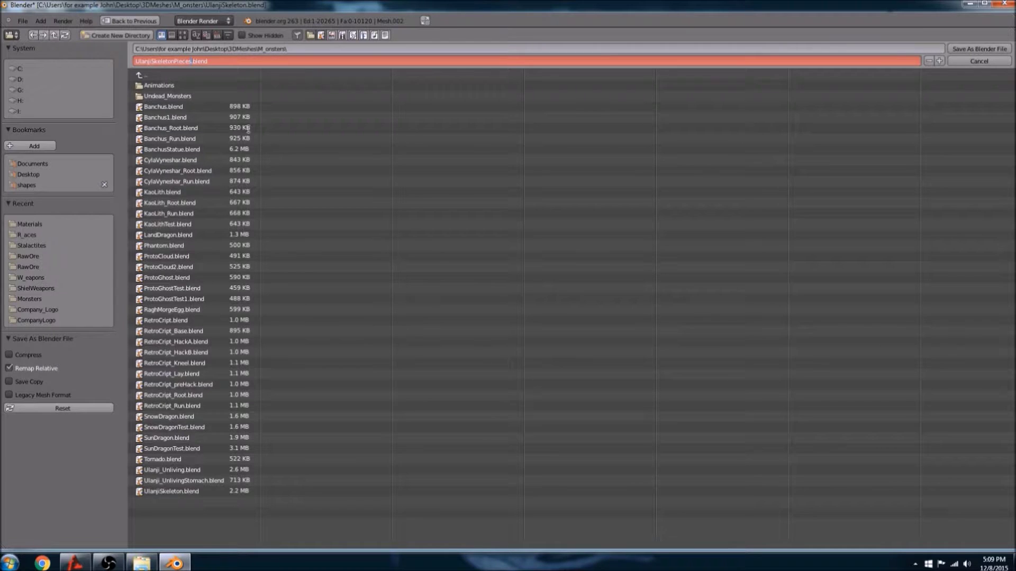
pyautogui.click(987, 52)
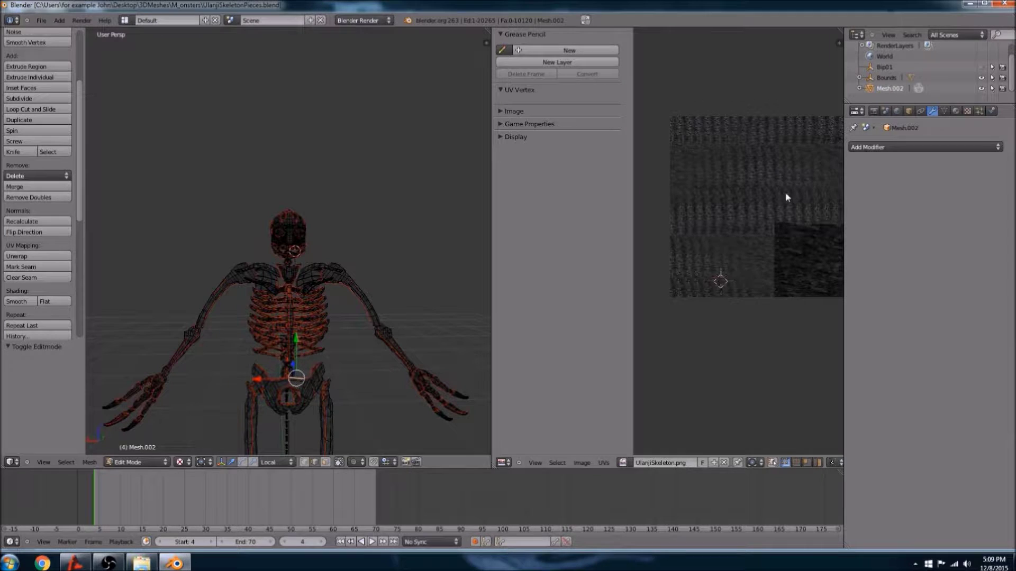
# - Close the pieces file, reopen UlanjiSkeleton.blend from the M_onsters folder, and put the skeleton mesh into Object Mode
pyautogui.click(1004, 3)
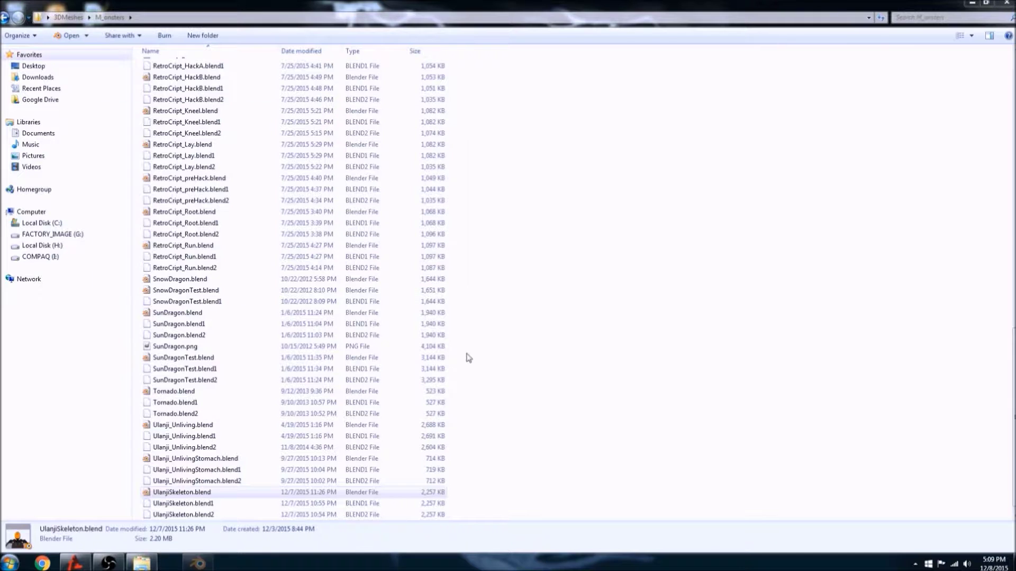
pyautogui.doubleClick(169, 493)
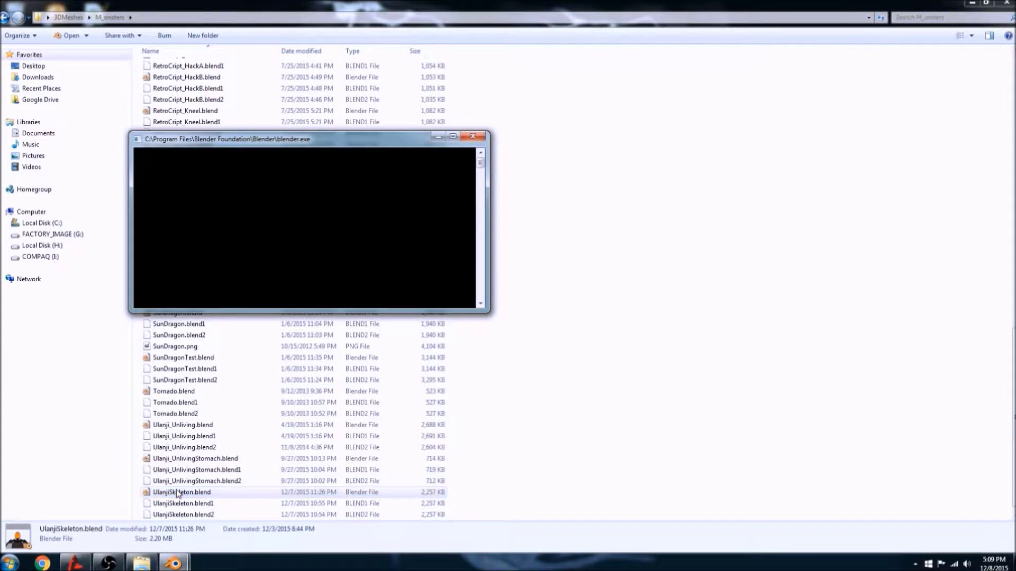
pyautogui.scroll(-5, 365, 220)
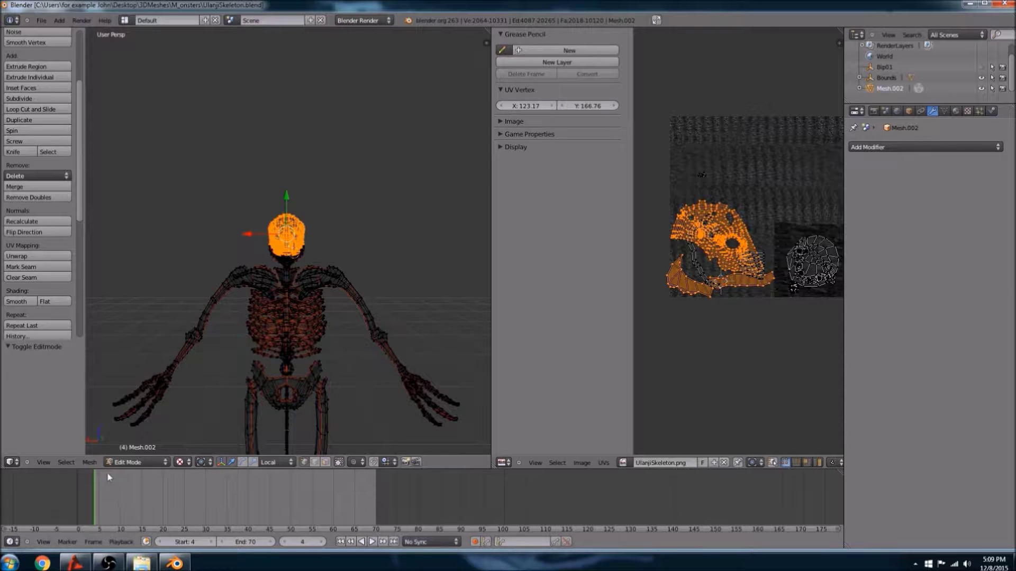
pyautogui.click(132, 462)
pyautogui.click(171, 419)
# - Reveal all hidden objects around the skeleton, including the bounding box and empties
pyautogui.moveTo(256, 355); pyautogui.dragTo(193, 296, button='middle')
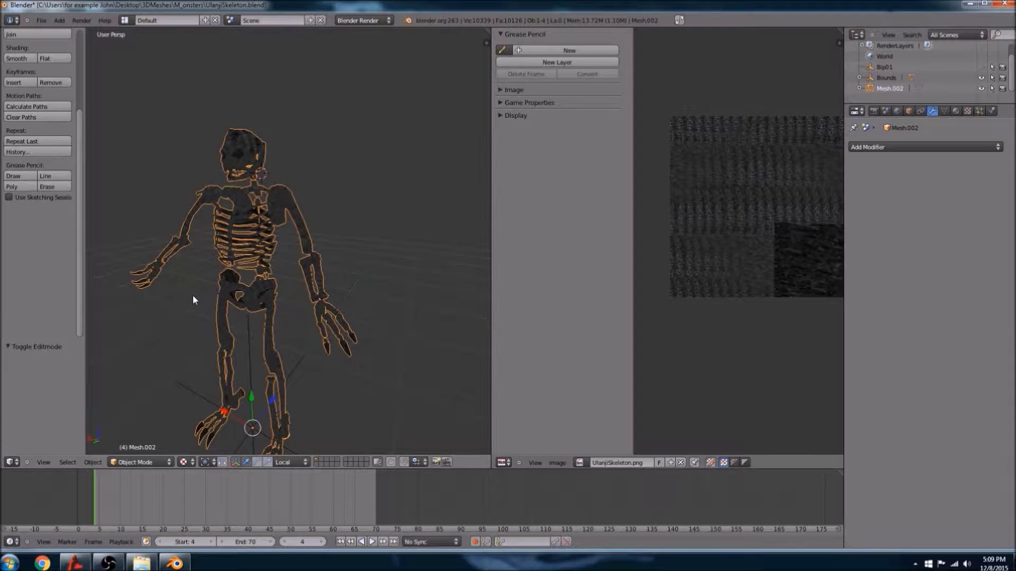
pyautogui.moveTo(196, 337); pyautogui.dragTo(236, 318, button='middle')
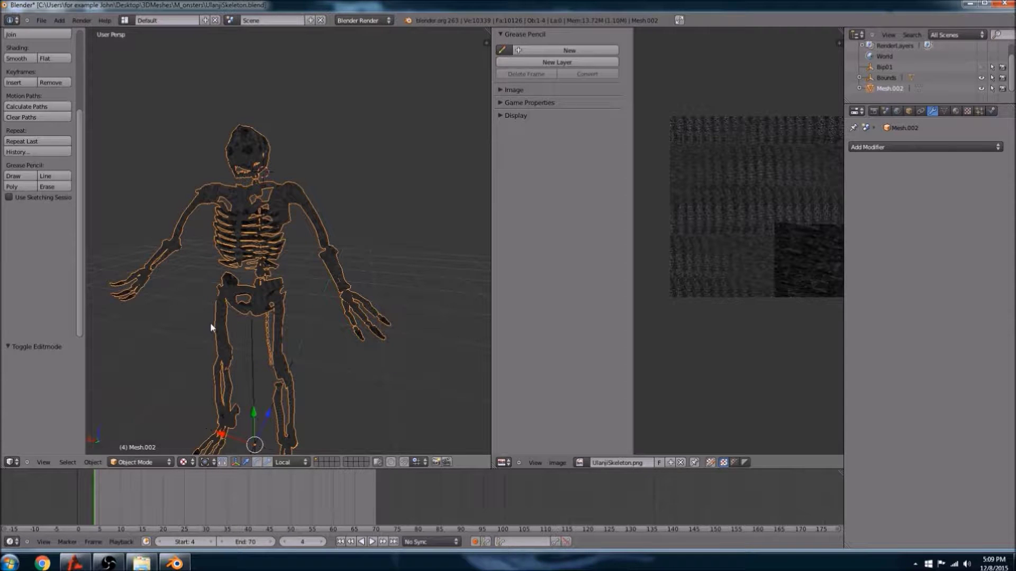
pyautogui.hotkey('alt', 'h')
pyautogui.moveTo(209, 322); pyautogui.dragTo(311, 310, button='middle')
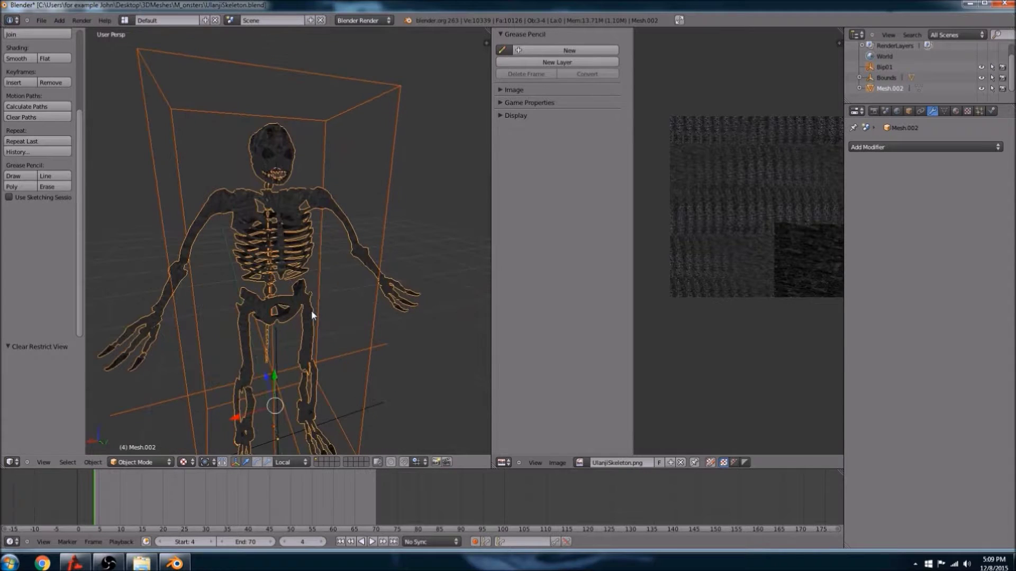
# - Select the skeleton mesh, hide it briefly, and reveal it again
pyautogui.rightClick(390, 173)
pyautogui.rightClick(299, 227)
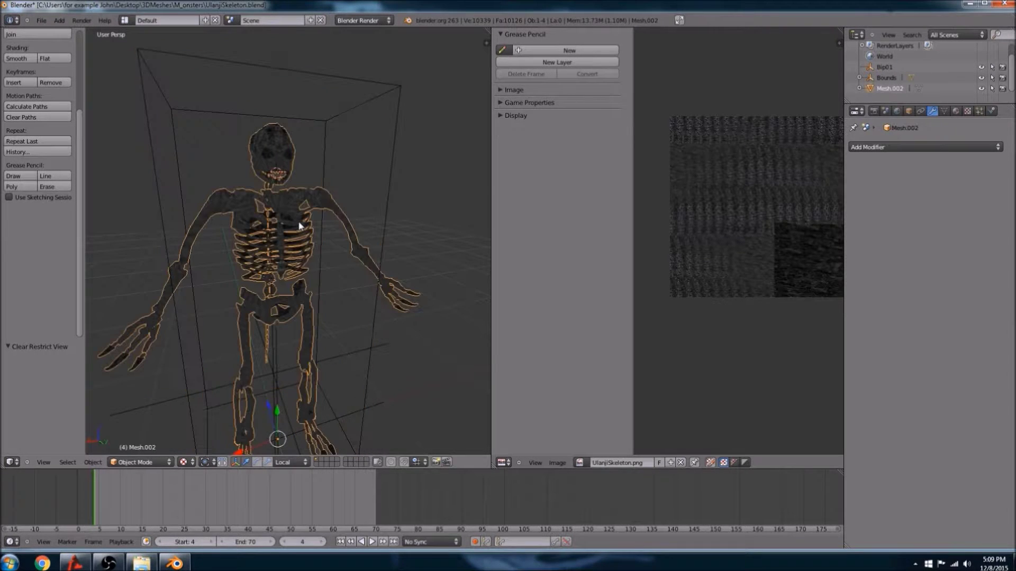
pyautogui.press('h')
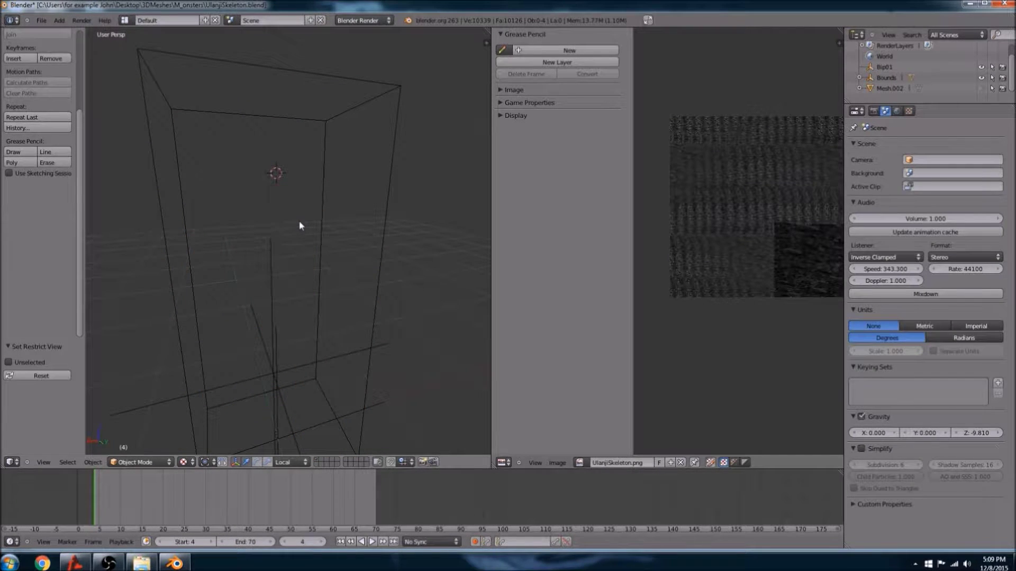
pyautogui.hotkey('alt', 'h')
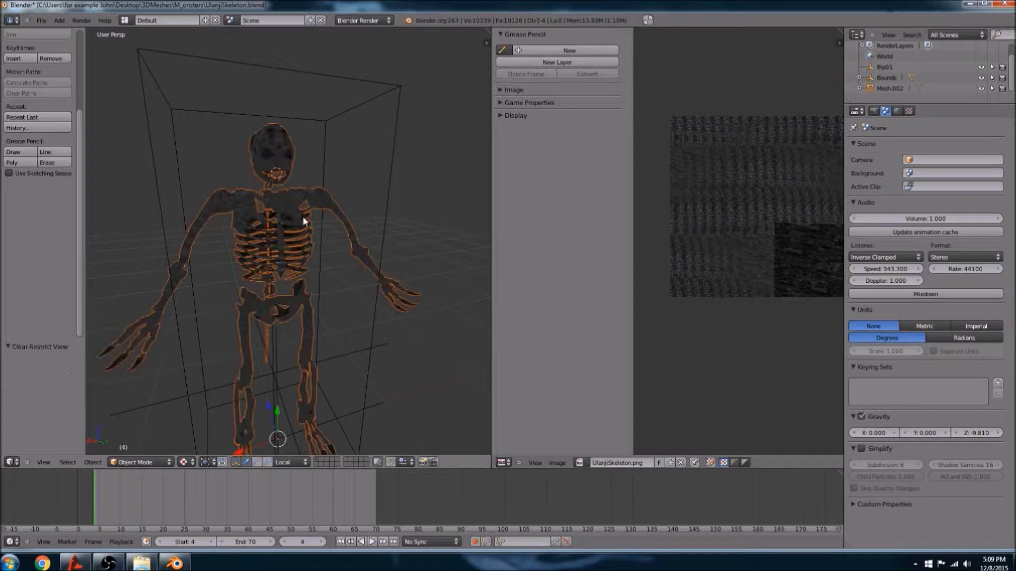
# - Select the boundscube around the skeleton and expand the Bounds hierarchy to view its child objects
pyautogui.rightClick(166, 198)
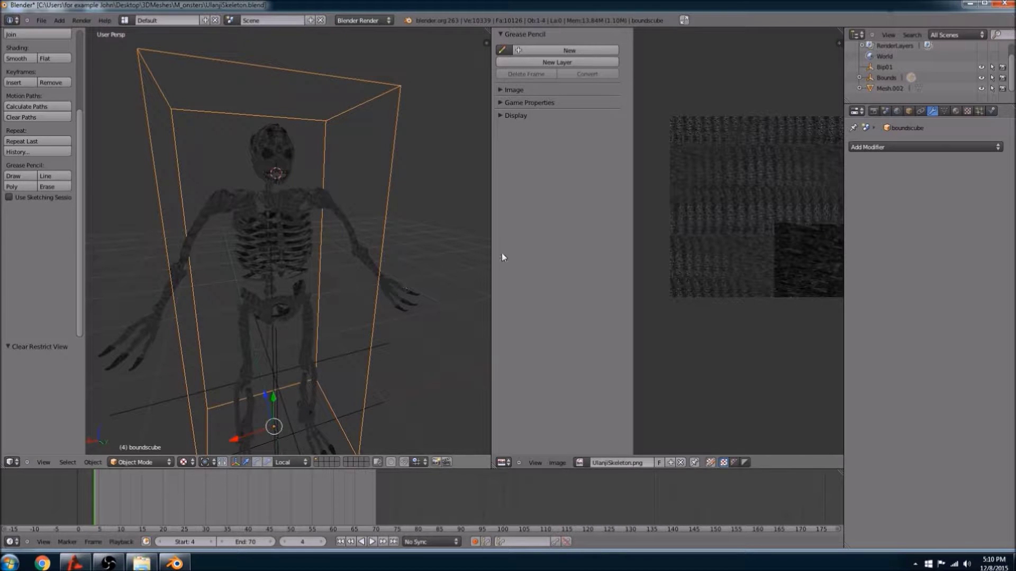
pyautogui.click(860, 78)
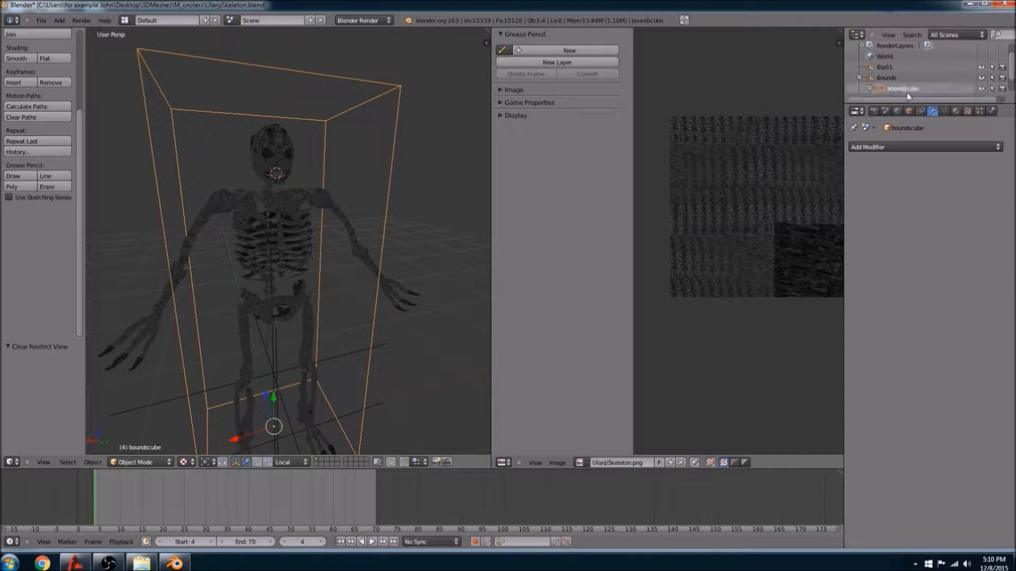
pyautogui.scroll(-2, 898, 80)
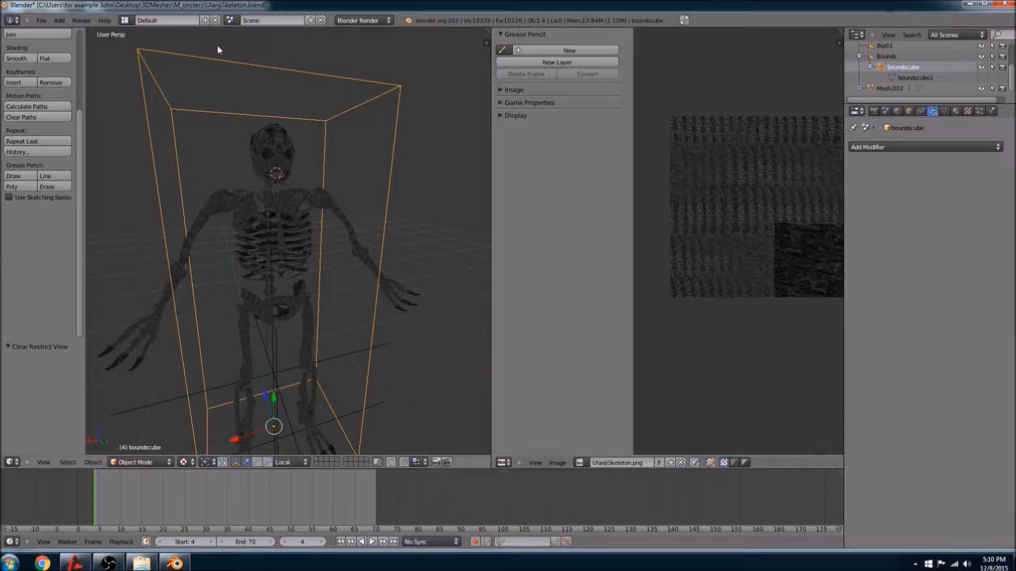
# - Select the Bounds empty at the skeleton's feet and examine its placement at the base of the bounding box
pyautogui.keyDown('shift'); pyautogui.moveTo(271, 298); pyautogui.dragTo(282, 169, button='middle'); pyautogui.keyUp('shift')
pyautogui.moveTo(284, 275); pyautogui.dragTo(290, 238, button='middle')
pyautogui.rightClick(290, 240)
pyautogui.moveTo(294, 341); pyautogui.dragTo(364, 333, button='middle')
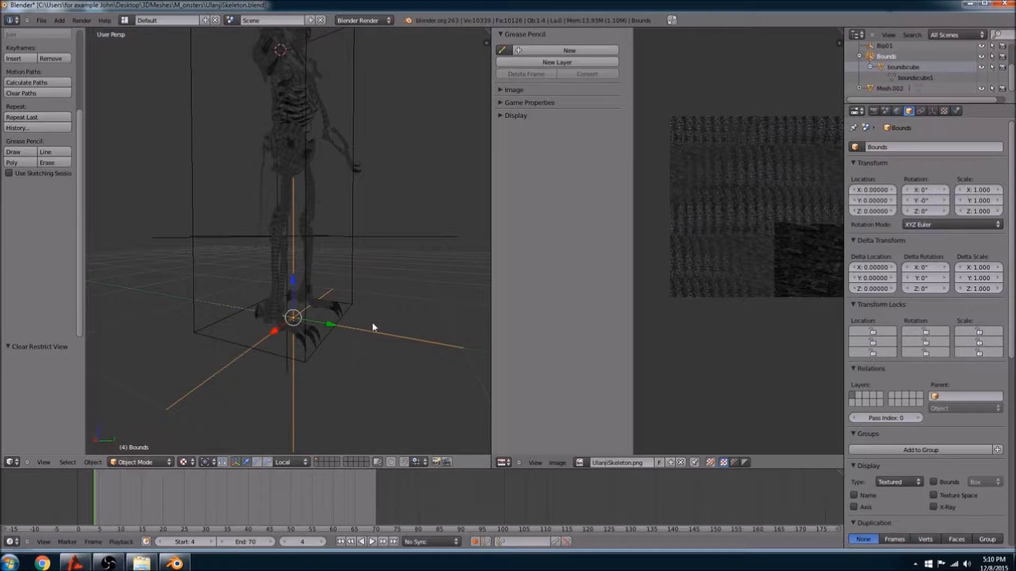
pyautogui.press('g')
pyautogui.press('Escape')
pyautogui.moveTo(325, 295); pyautogui.dragTo(275, 302, button='middle')
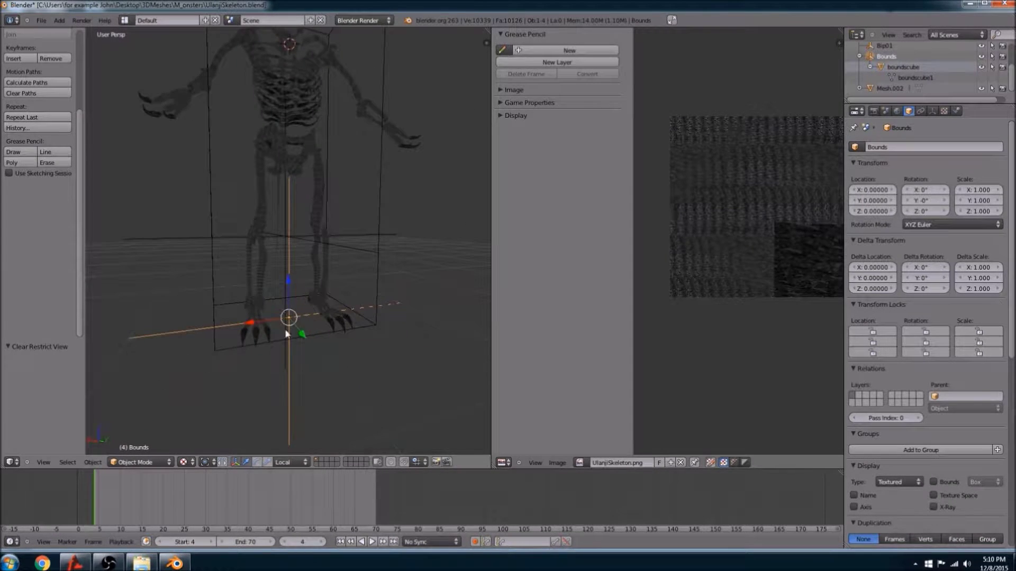
pyautogui.scroll(4, 306, 333)
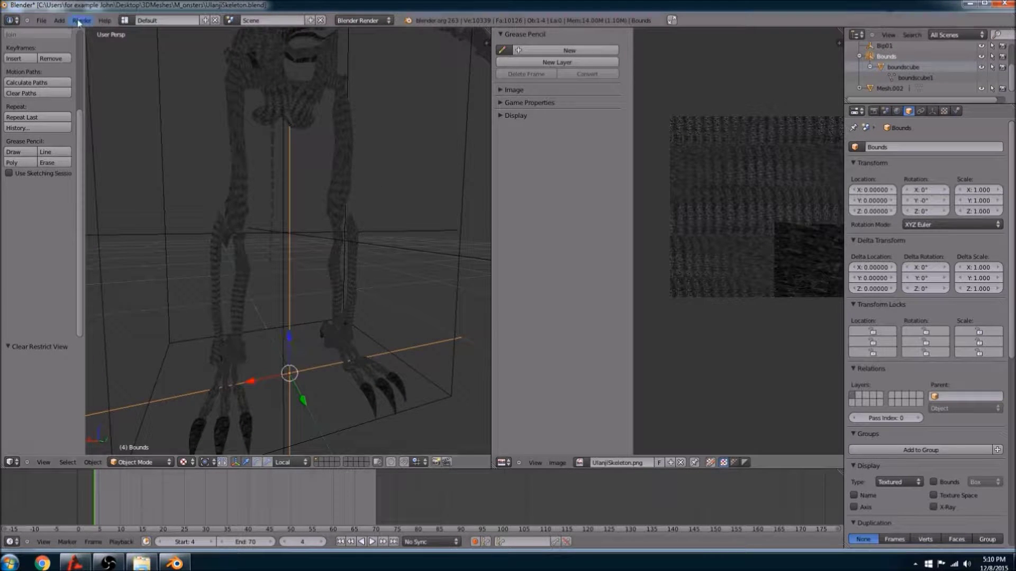
# - Add an Empty object at the 3D cursor, keeping the name Empty
pyautogui.click(59, 20)
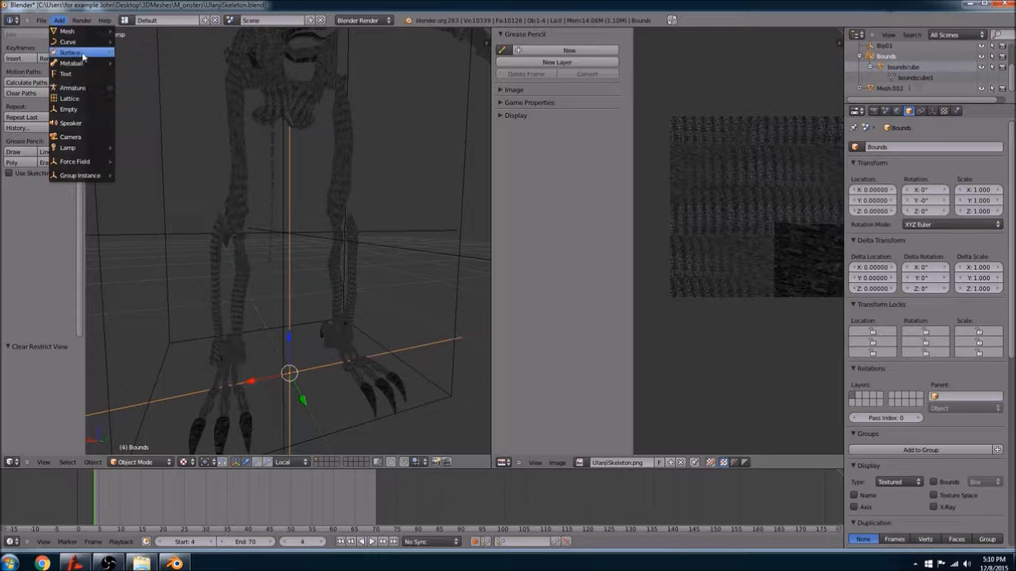
pyautogui.moveTo(83, 38)
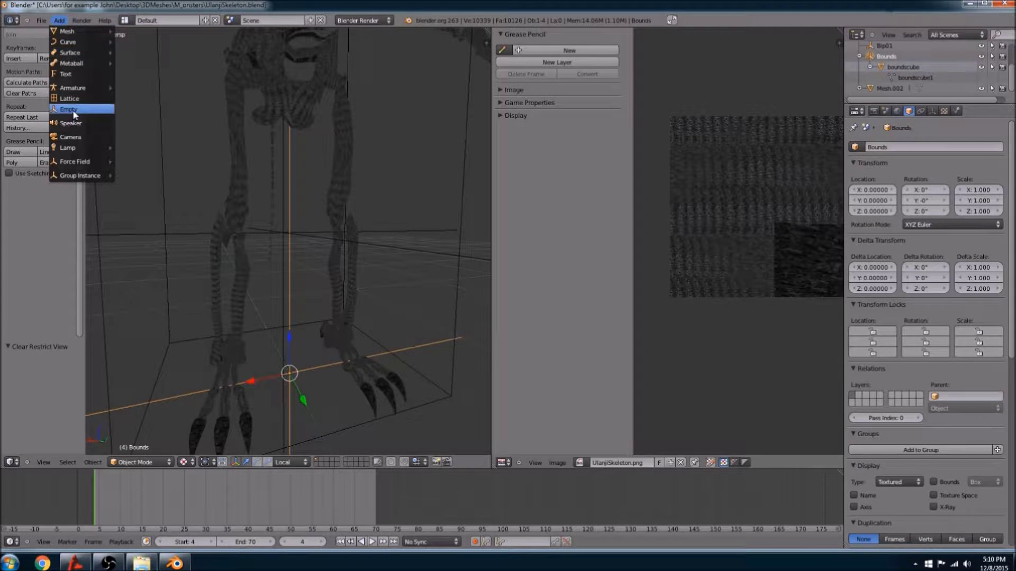
pyautogui.click(63, 20)
pyautogui.click(63, 21)
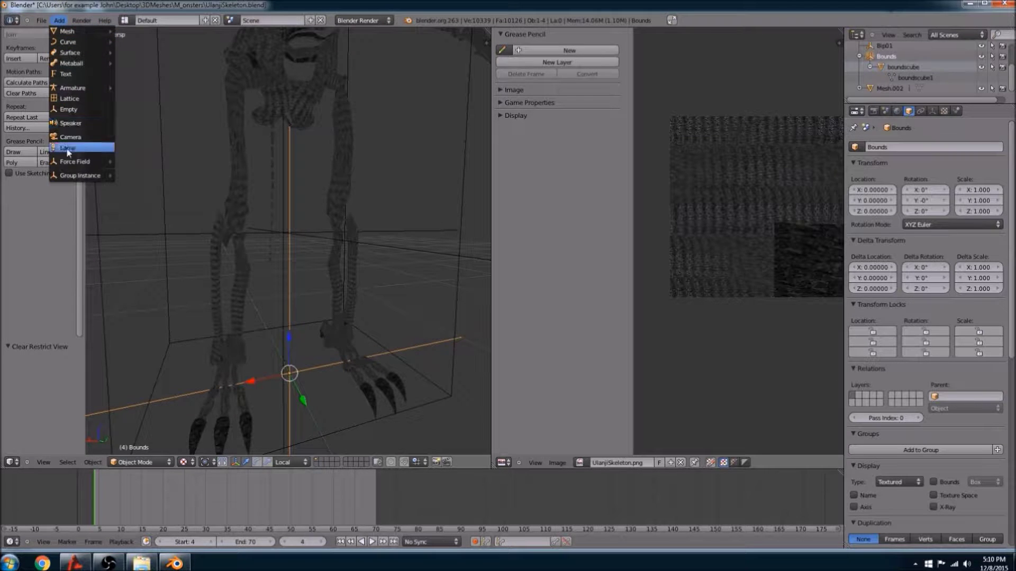
pyautogui.click(68, 109)
pyautogui.click(873, 148)
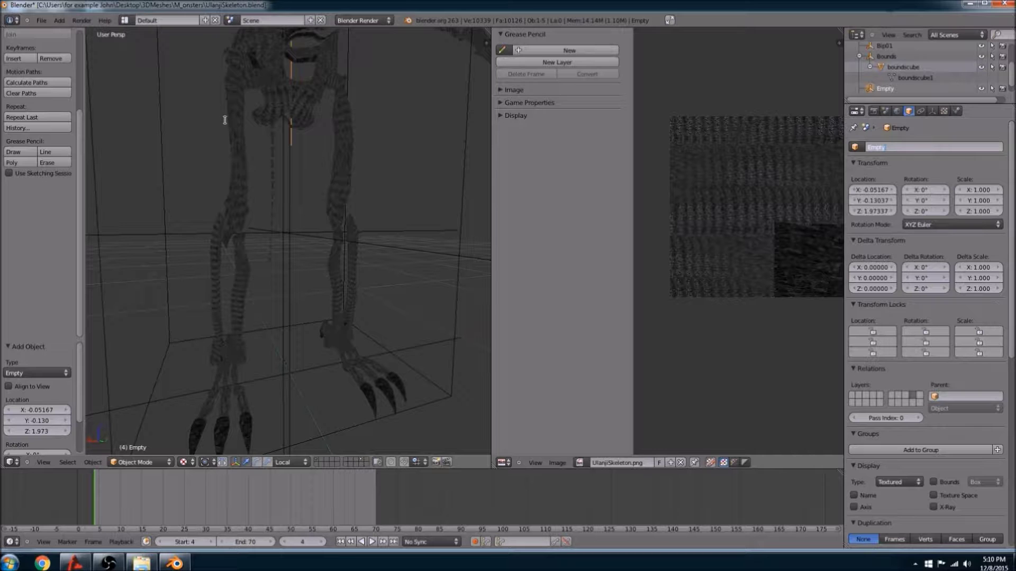
pyautogui.press('Return')
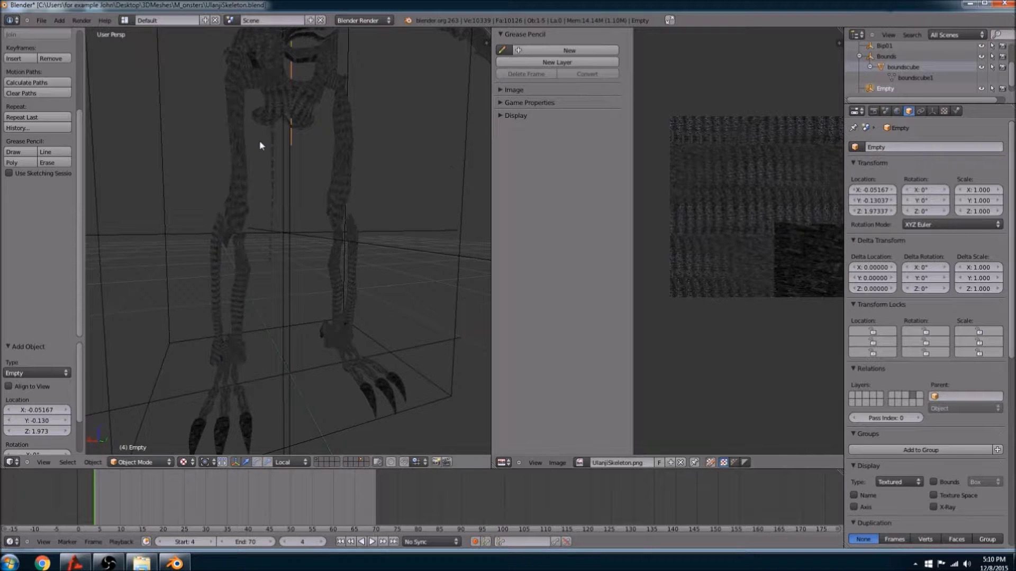
# - Look up the COLLADA (.dae) export option and delete the newly added Empty near the skeleton's head
pyautogui.scroll(-5, 259, 141)
pyautogui.keyDown('shift'); pyautogui.moveTo(259, 141); pyautogui.dragTo(253, 161, button='middle'); pyautogui.keyUp('shift')
pyautogui.scroll(2, 259, 221)
pyautogui.scroll(2, 256, 227)
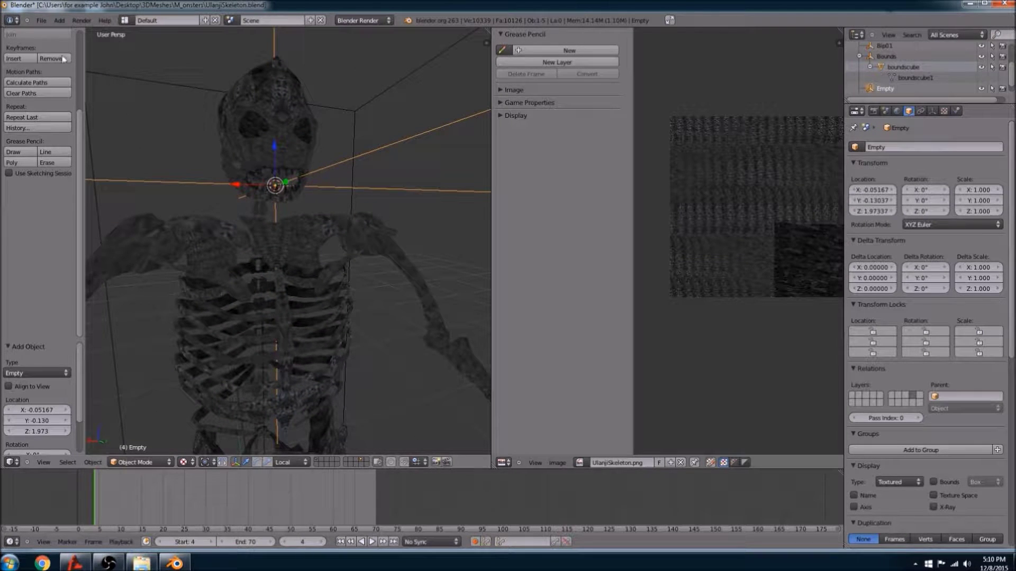
pyautogui.click(42, 20)
pyautogui.moveTo(58, 195)
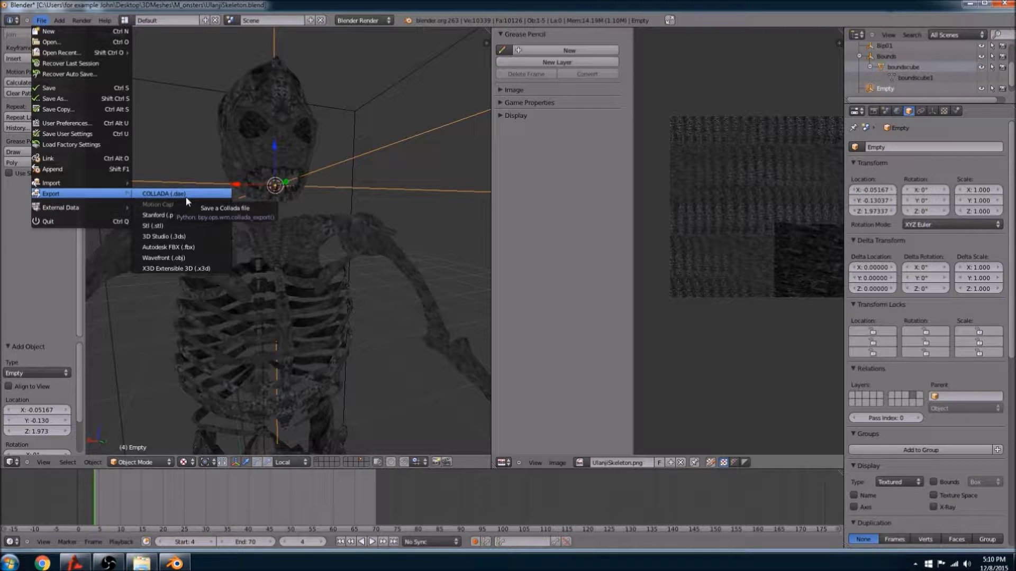
pyautogui.press('x')
pyautogui.click(369, 165)
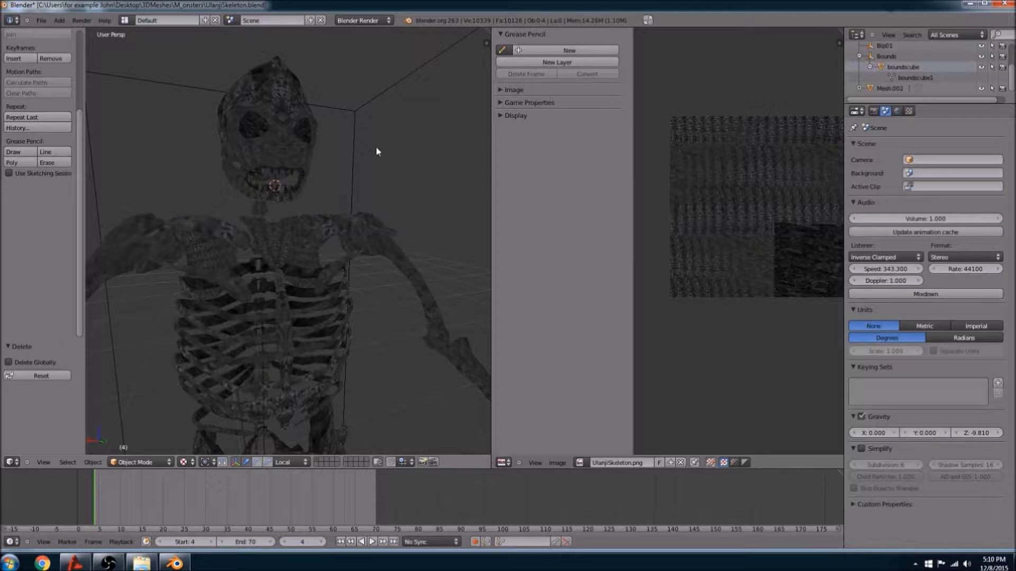
# - Select the boundscube and examine how it encloses the whole skeleton from several angles
pyautogui.rightClick(365, 126)
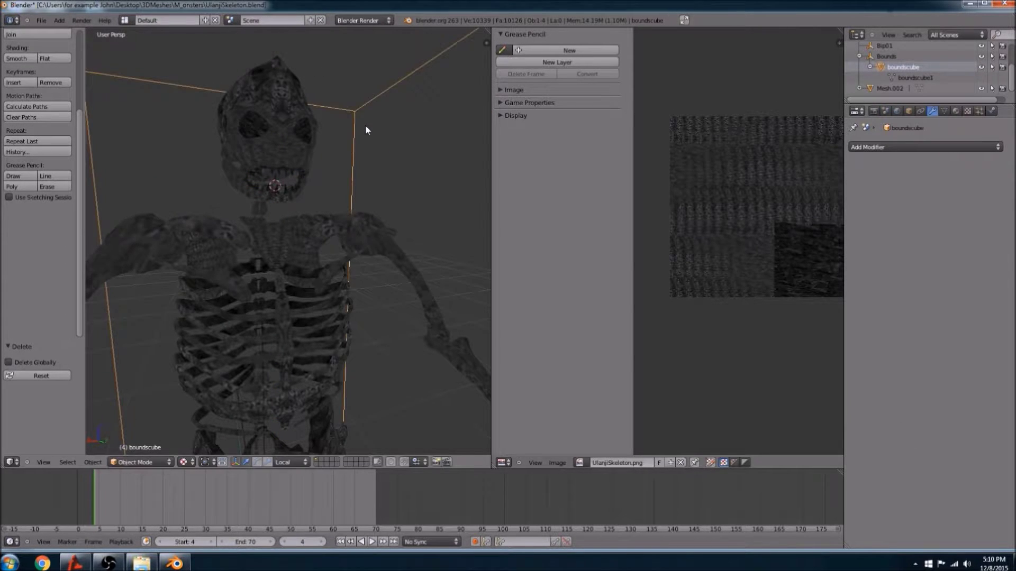
pyautogui.scroll(-4, 369, 173)
pyautogui.scroll(-5, 369, 173)
pyautogui.moveTo(265, 221); pyautogui.dragTo(221, 203, button='middle')
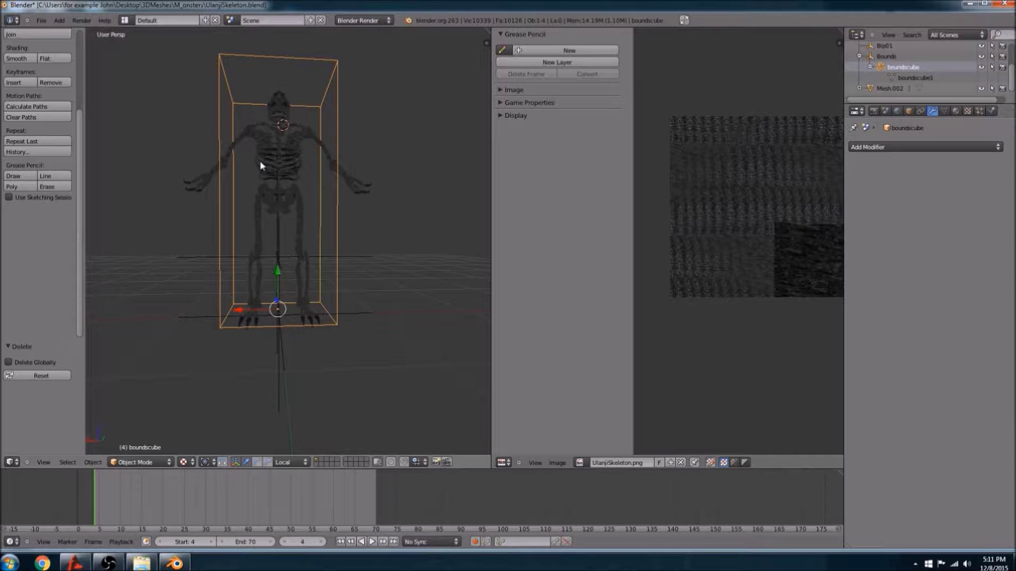
pyautogui.moveTo(226, 204); pyautogui.dragTo(260, 218, button='middle')
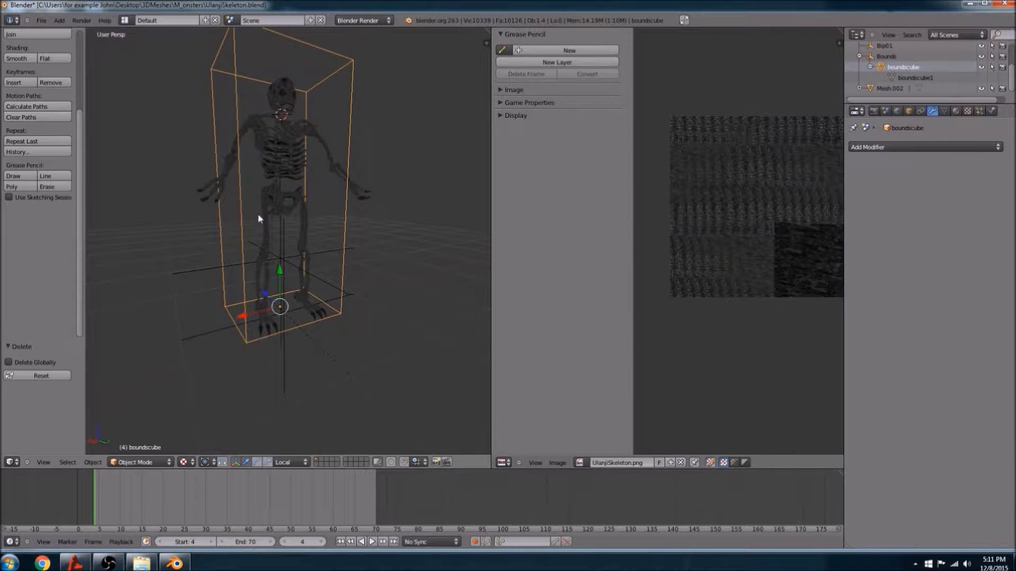
pyautogui.scroll(2, 289, 268)
# - Select the Bip01 empty and the Bounds empty in turn and examine where each sits relative to the skeleton
pyautogui.rightClick(281, 265)
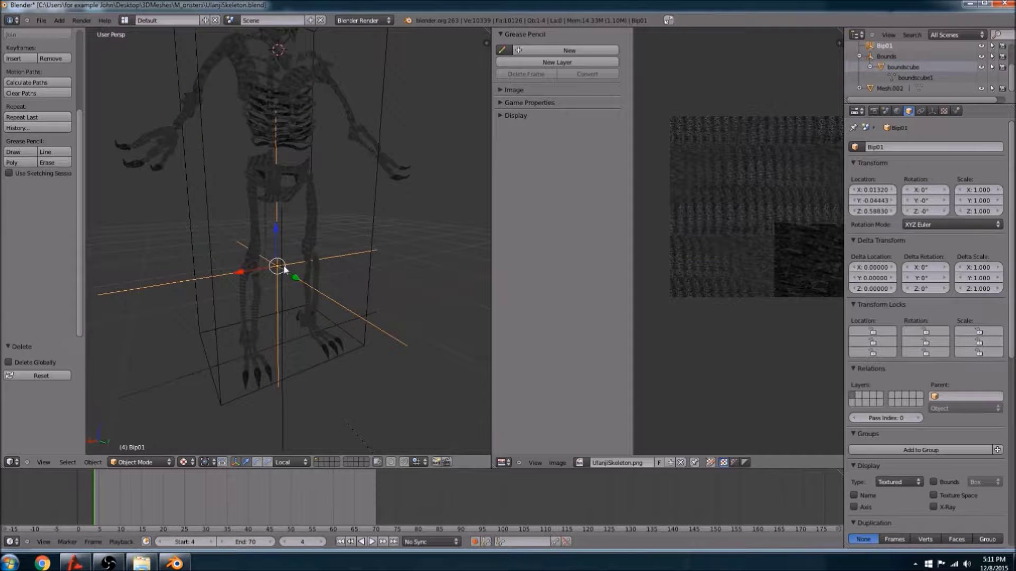
pyautogui.moveTo(334, 253); pyautogui.dragTo(274, 240, button='middle')
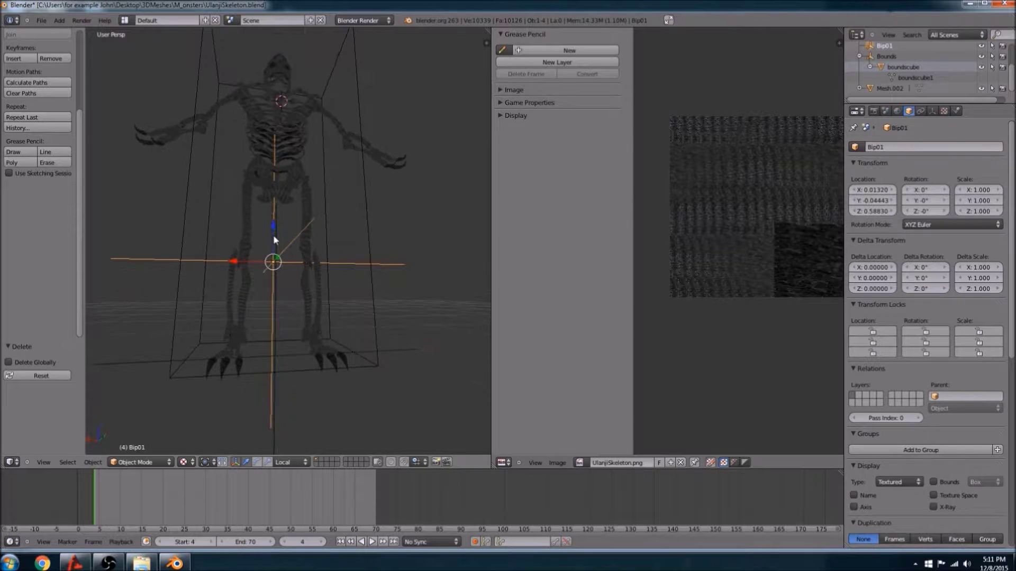
pyautogui.rightClick(283, 352)
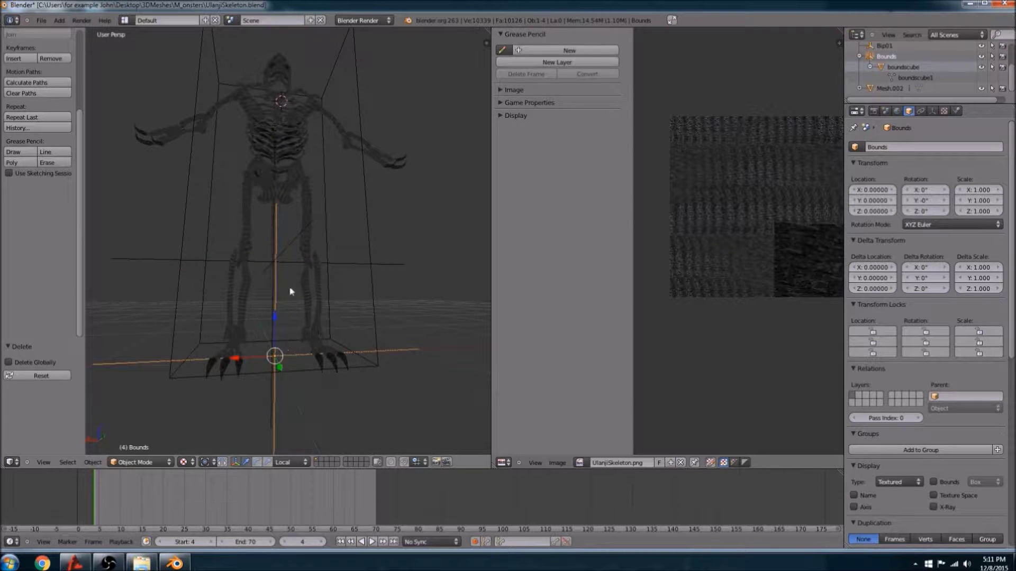
pyautogui.moveTo(266, 166); pyautogui.dragTo(282, 349, button='middle')
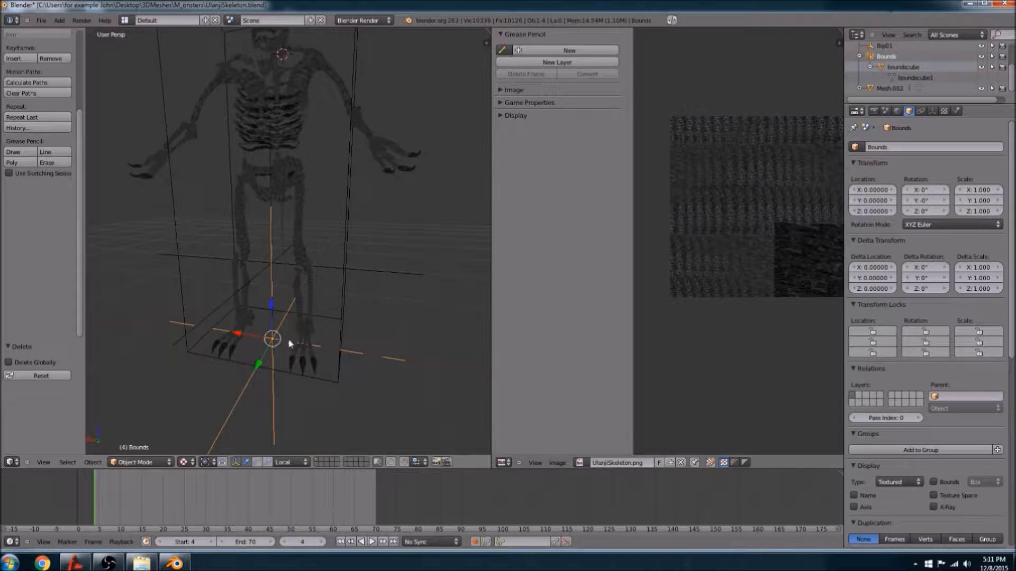
# - Select the boundscube and examine its base around the skeleton's legs and feet
pyautogui.scroll(2, 883, 79)
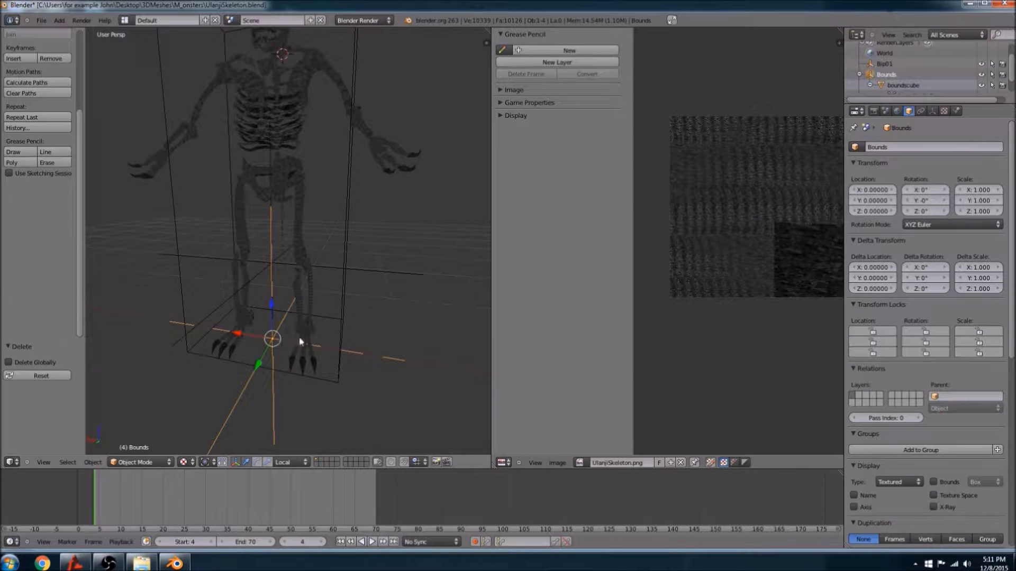
pyautogui.rightClick(342, 285)
pyautogui.moveTo(362, 271); pyautogui.dragTo(465, 271, button='middle')
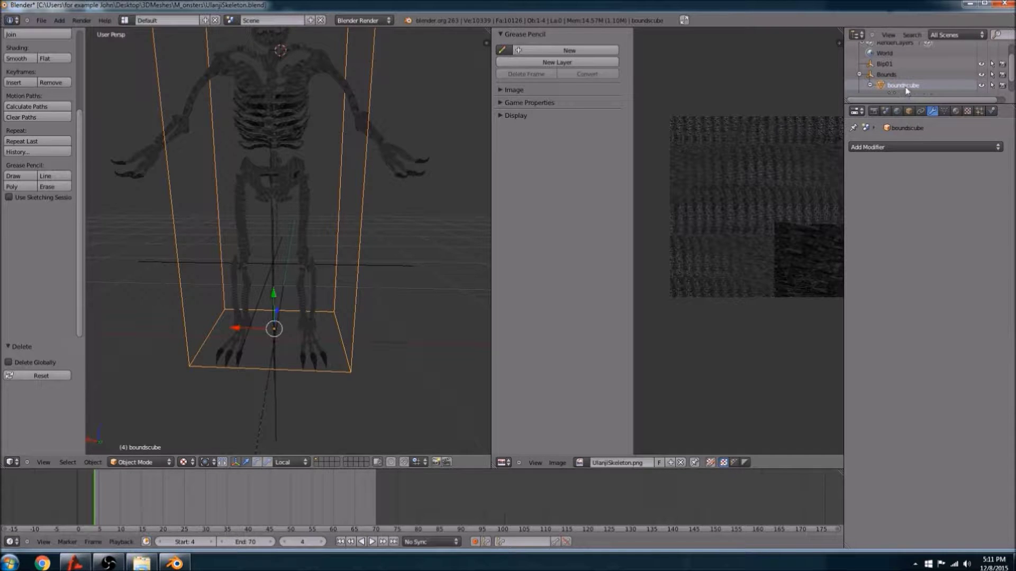
pyautogui.moveTo(360, 166); pyautogui.dragTo(338, 296, button='middle')
pyautogui.keyDown('shift'); pyautogui.moveTo(324, 357); pyautogui.dragTo(361, 208, button='middle'); pyautogui.keyUp('shift')
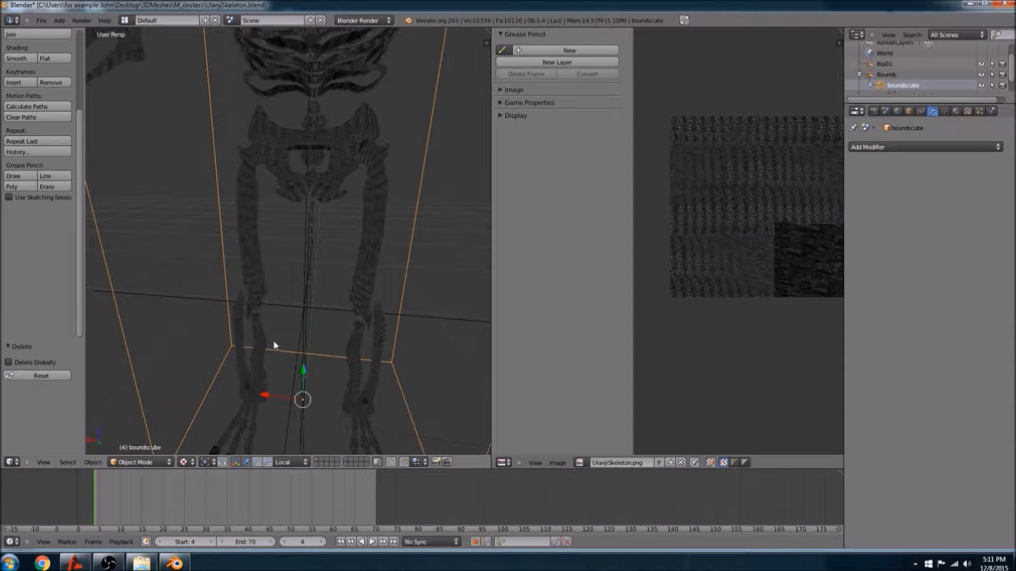
# - Select the Bip01 empty between the skeleton's legs and collapse the Bounds hierarchy to review the scene's top-level objects
pyautogui.rightClick(300, 311)
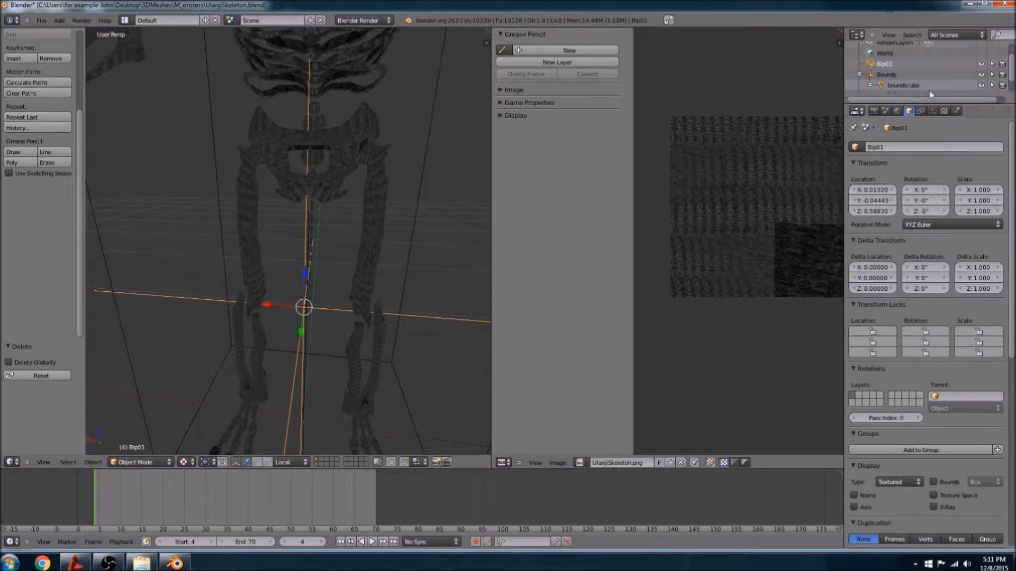
pyautogui.scroll(-1, 923, 64)
pyautogui.scroll(2, 862, 75)
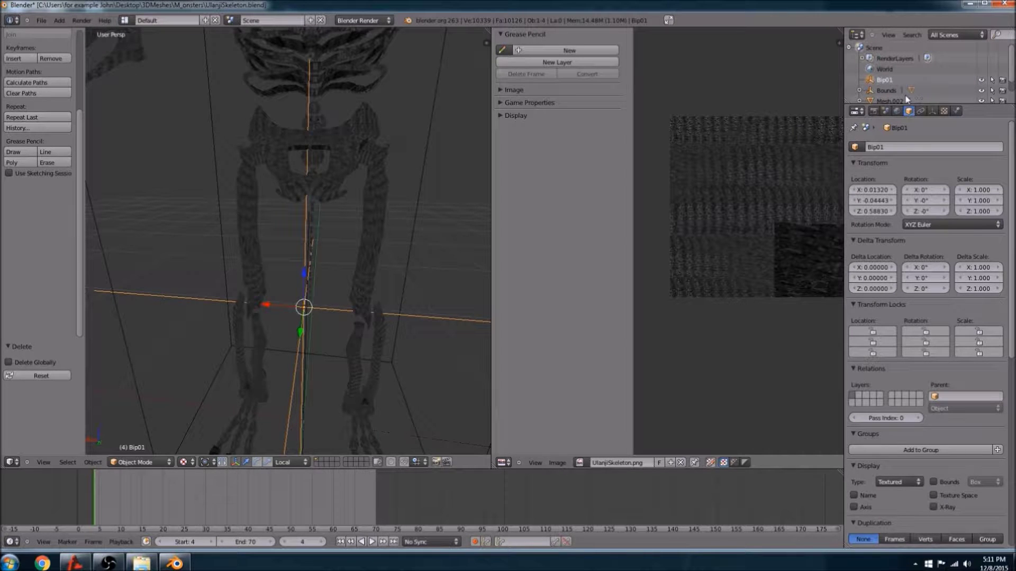
pyautogui.scroll(-1, 881, 88)
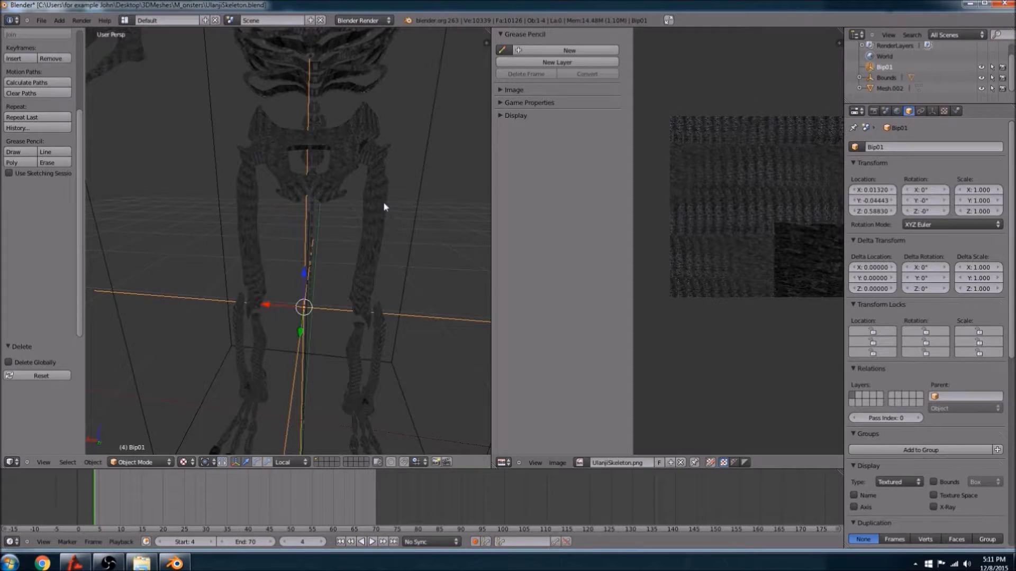
# - Switch to Windows Explorer and look through the Blender files in the M_onsters folder
pyautogui.scroll(-5, 381, 198)
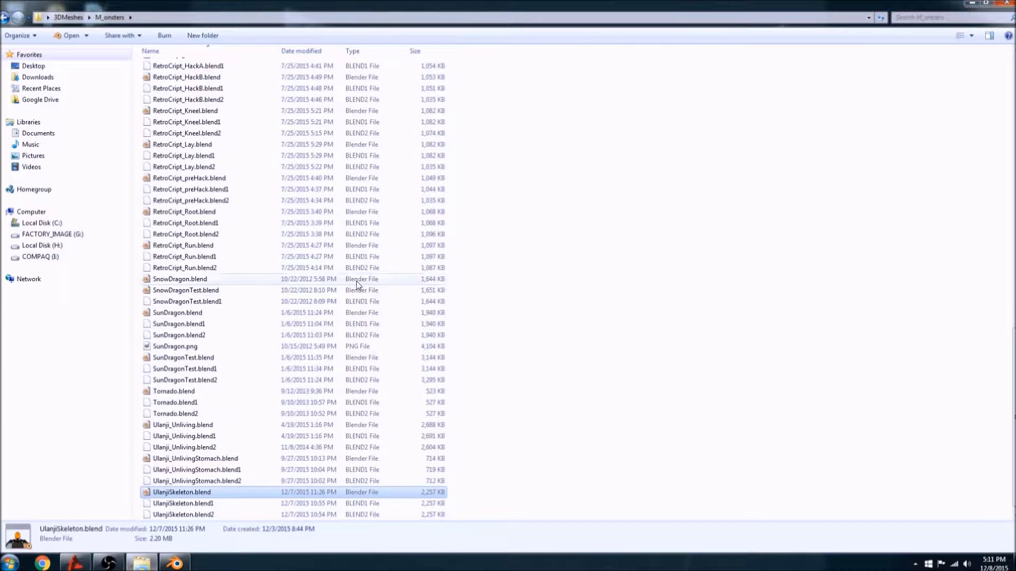
pyautogui.scroll(5, 186, 314)
pyautogui.scroll(10, 186, 314)
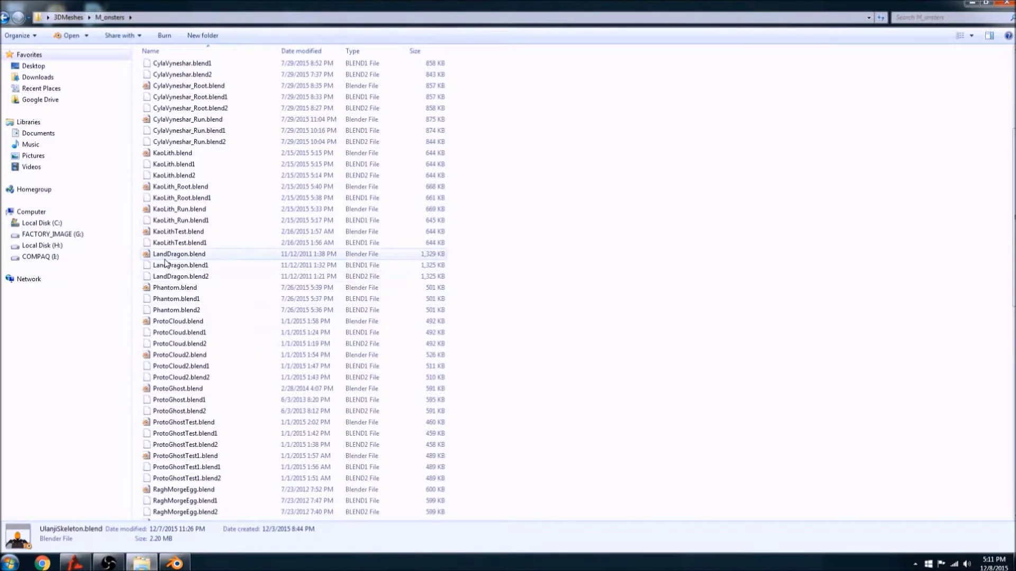
pyautogui.scroll(6, 165, 263)
pyautogui.scroll(-6, 179, 275)
pyautogui.scroll(-18, 179, 275)
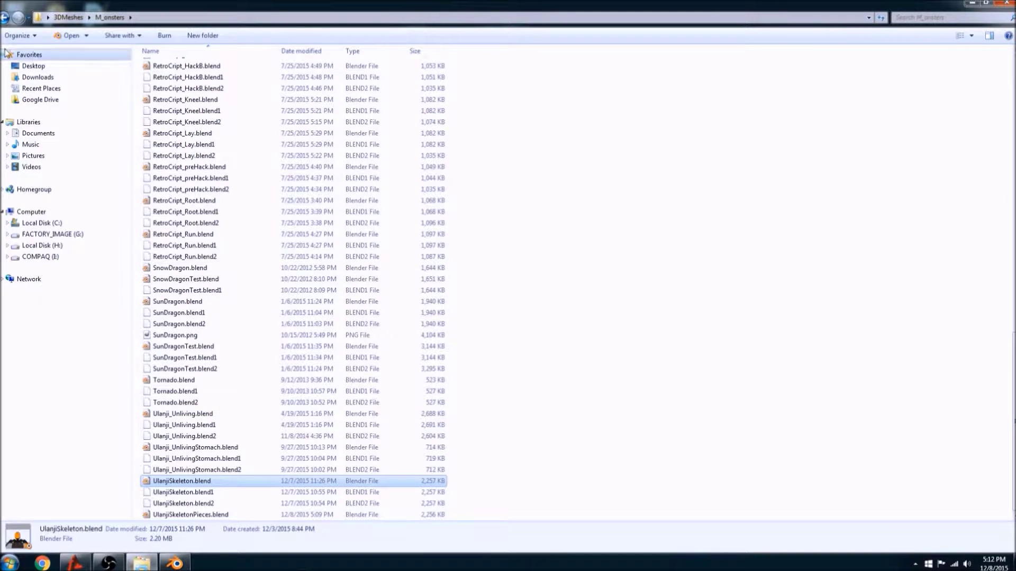
# - Open Ulanji.blend from the R_aces folder inside 3DMeshes
pyautogui.click(5, 18)
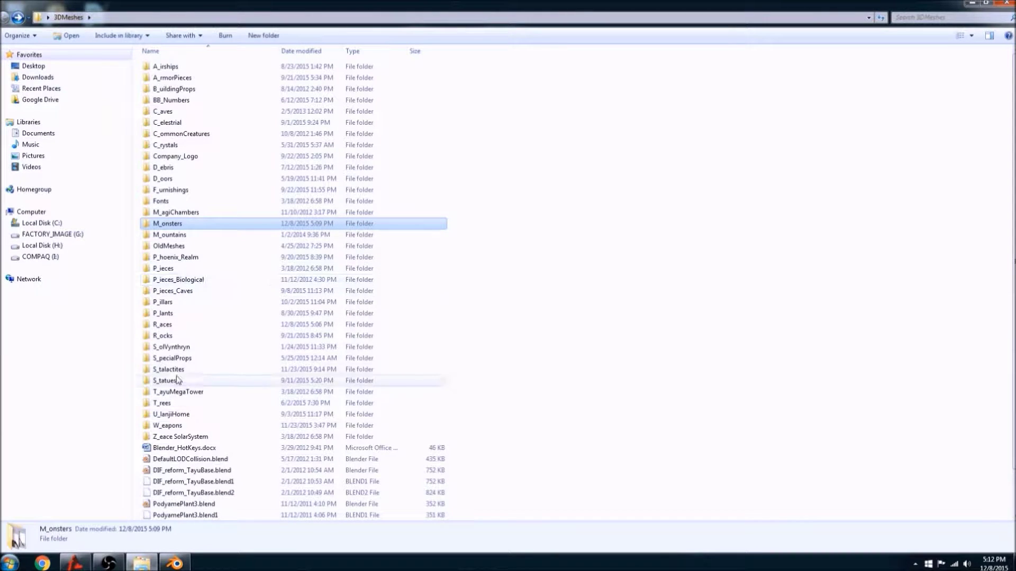
pyautogui.doubleClick(171, 325)
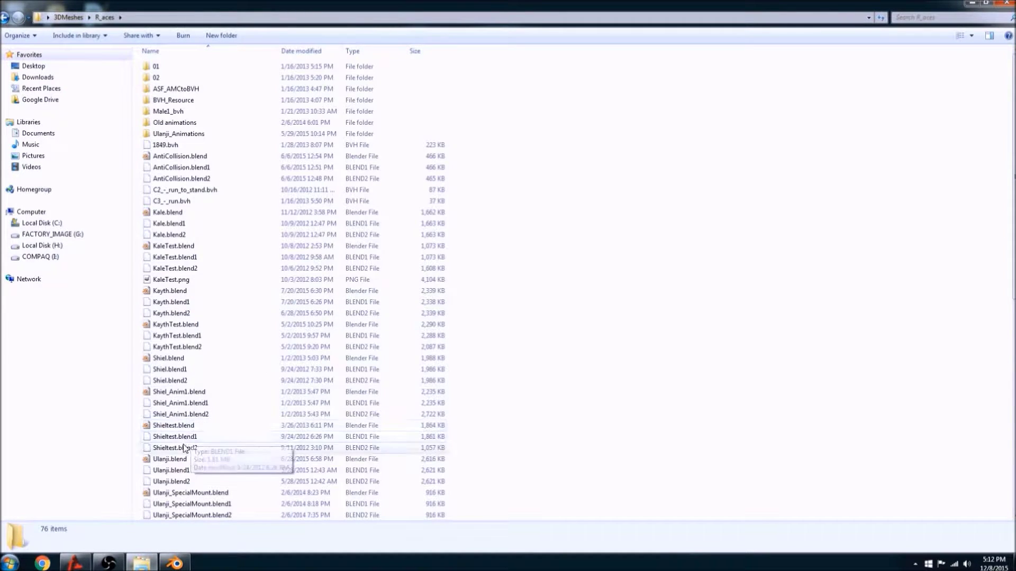
pyautogui.scroll(-2, 180, 434)
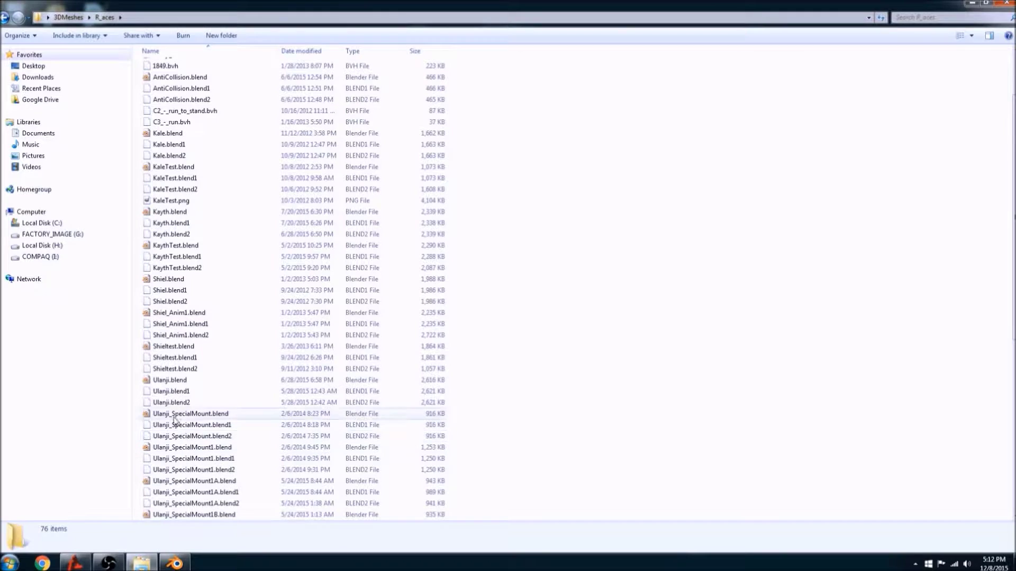
pyautogui.doubleClick(176, 380)
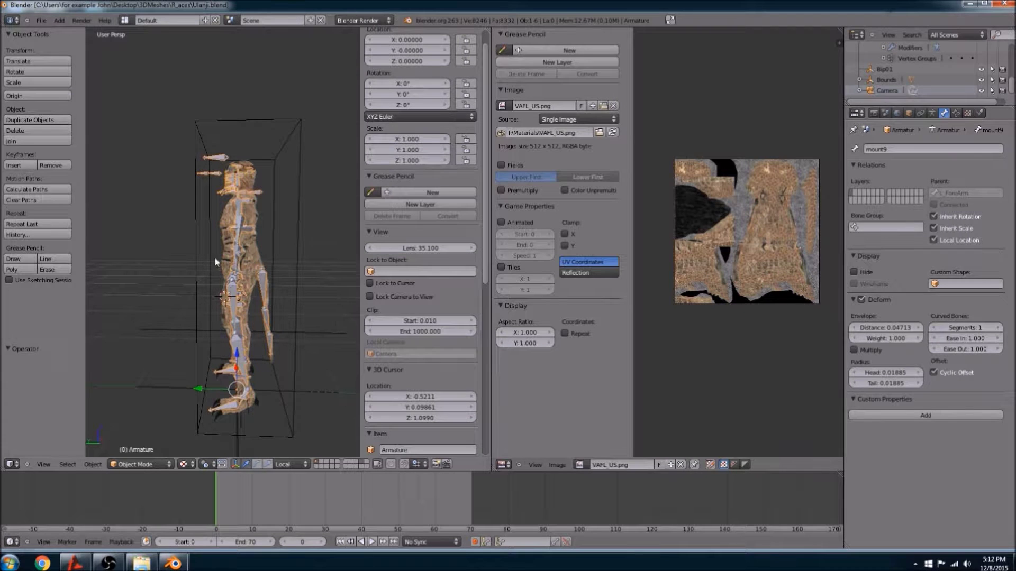
# - Select the armature inside the Ulanji character and hide it
pyautogui.keyDown('shift'); pyautogui.moveTo(215, 257); pyautogui.dragTo(222, 335, button='middle'); pyautogui.keyUp('shift')
pyautogui.scroll(1, 222, 335)
pyautogui.rightClick(245, 273)
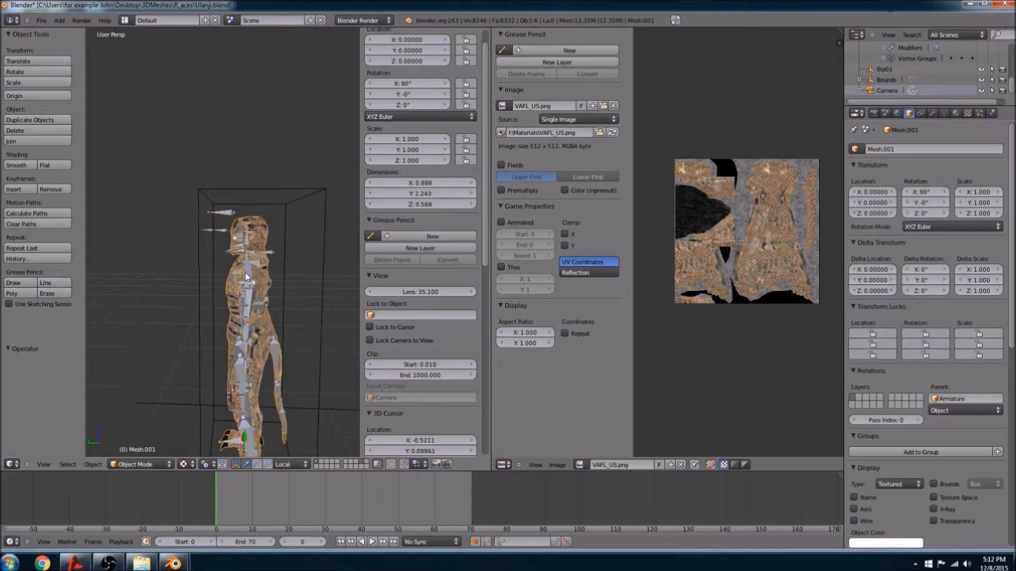
pyautogui.rightClick(247, 283)
pyautogui.moveTo(124, 355); pyautogui.dragTo(215, 353, button='middle')
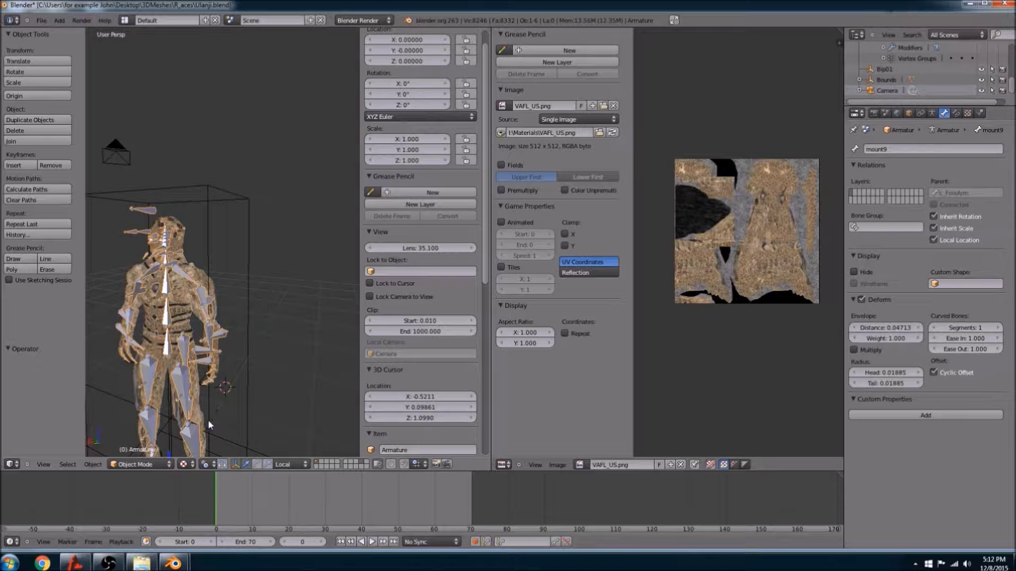
pyautogui.press('h')
# - Select the Bounds empty at the Ulanji character's feet and examine its placement inside the bounding box
pyautogui.moveTo(223, 403); pyautogui.dragTo(146, 350, button='middle')
pyautogui.rightClick(158, 332)
pyautogui.moveTo(171, 382); pyautogui.dragTo(72, 346, button='middle')
pyautogui.rightClick(212, 353)
pyautogui.moveTo(345, 357); pyautogui.dragTo(262, 347, button='middle')
pyautogui.scroll(1, 291, 386)
pyautogui.keyDown('shift'); pyautogui.moveTo(291, 387); pyautogui.dragTo(255, 268, button='middle'); pyautogui.keyUp('shift')
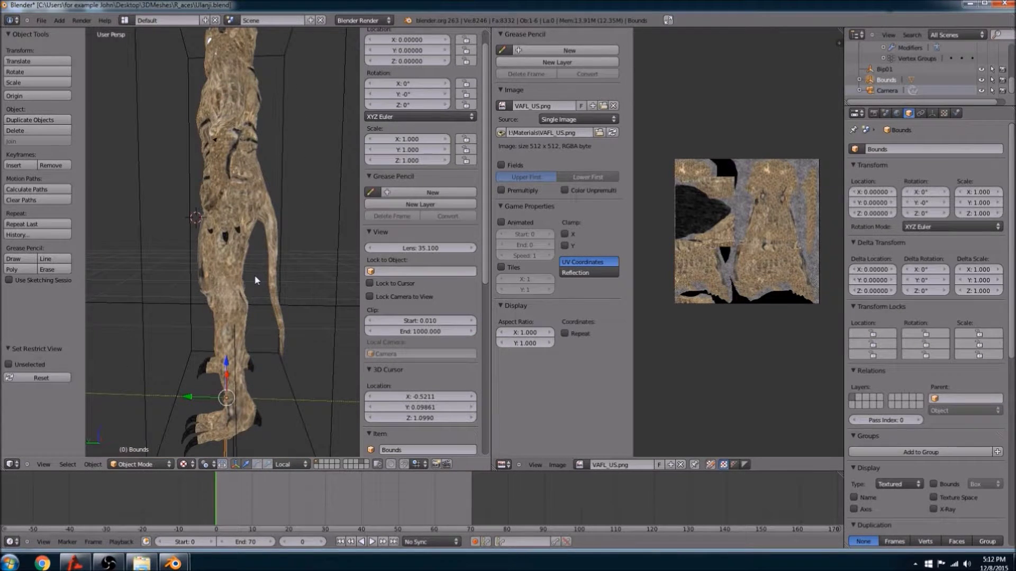
# - Reveal the hidden armature and select it on the Ulanji character
pyautogui.hotkey('alt', 'h')
pyautogui.moveTo(180, 304); pyautogui.dragTo(280, 349, button='middle')
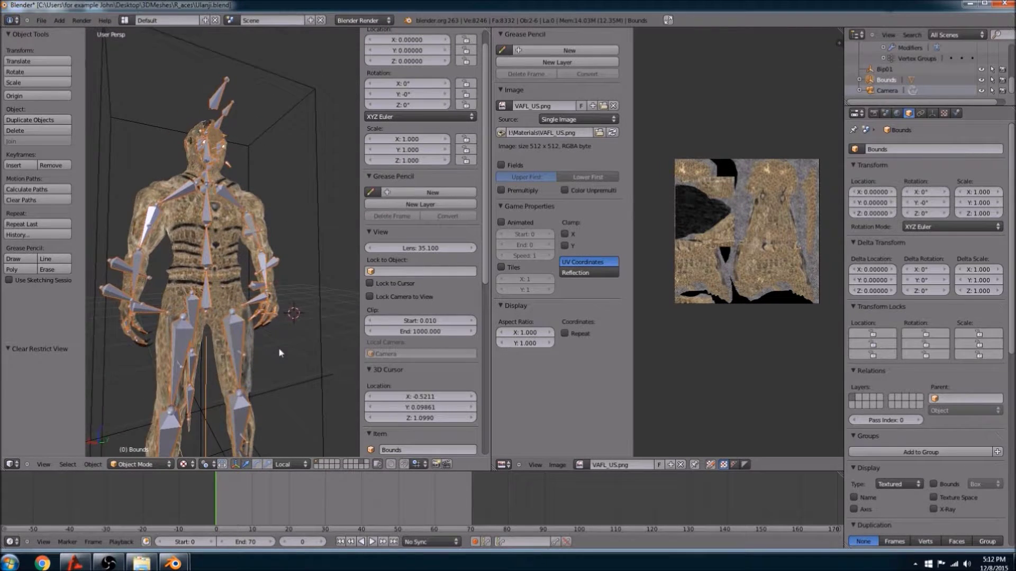
pyautogui.scroll(3, 279, 344)
pyautogui.rightClick(285, 342)
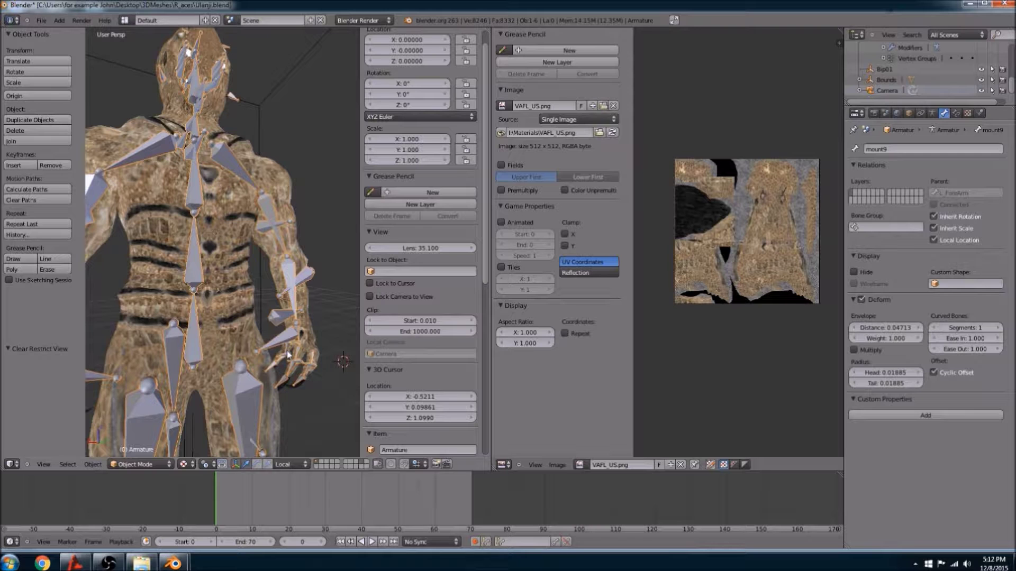
# - Switch the Ulanji character's armature to Edit Mode
pyautogui.keyDown('shift'); pyautogui.moveTo(243, 409); pyautogui.dragTo(200, 365, button='middle'); pyautogui.keyUp('shift')
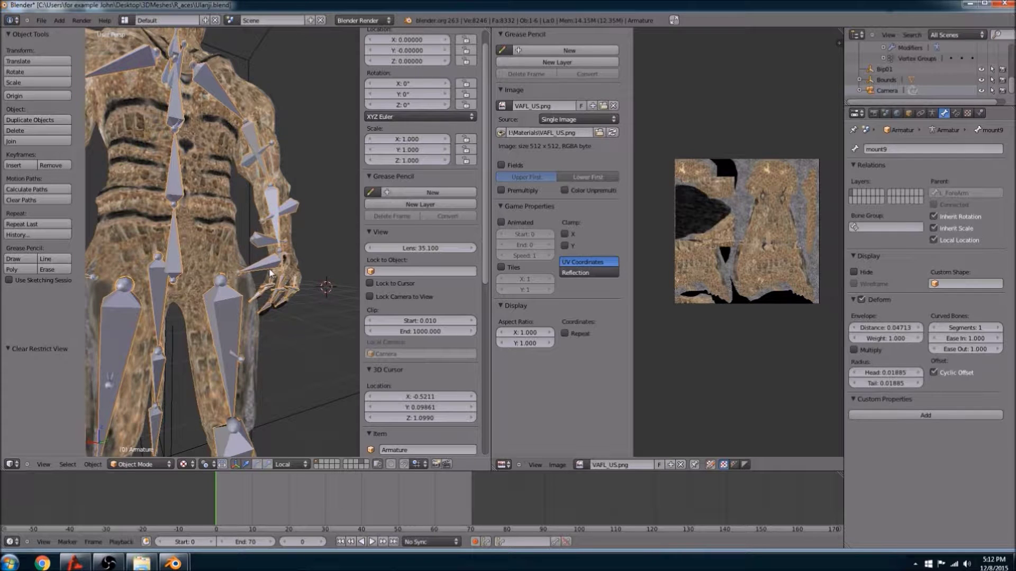
pyautogui.click(141, 464)
pyautogui.click(143, 468)
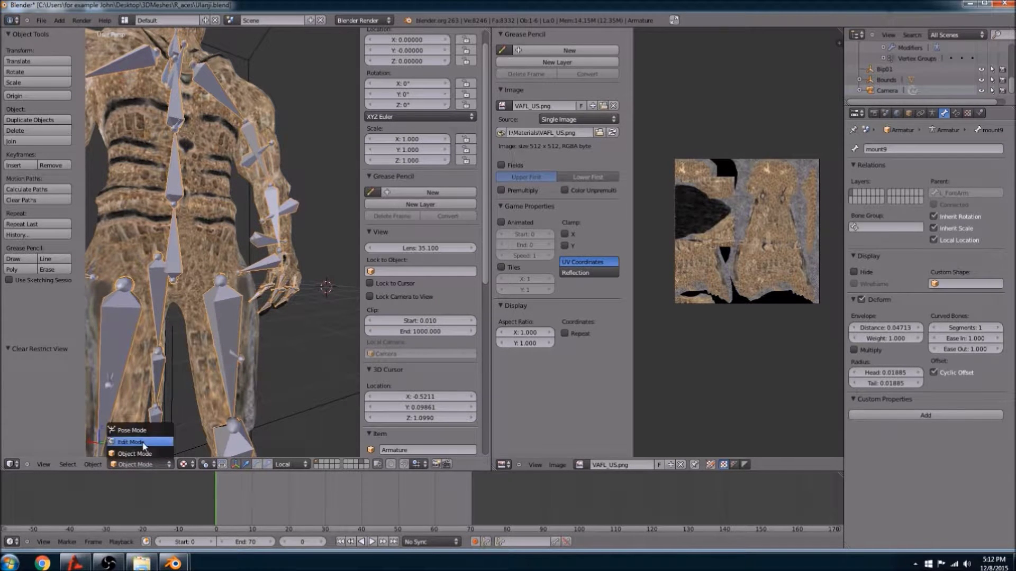
pyautogui.click(144, 444)
pyautogui.moveTo(183, 339); pyautogui.dragTo(189, 368, button='middle')
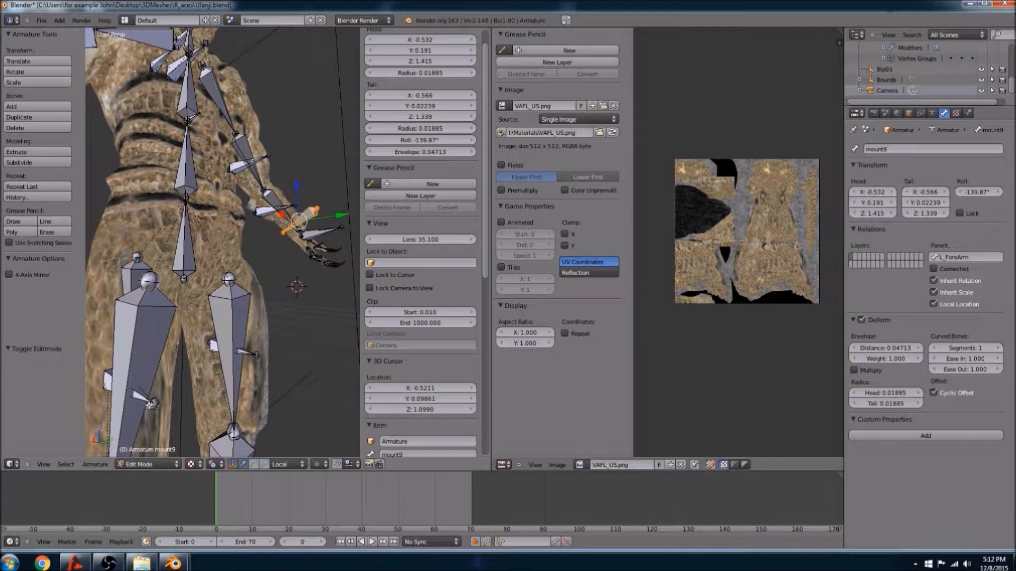
# - Select the mount16 bone on the right thigh and the L_Thigh bone to examine their placement
pyautogui.rightClick(154, 404)
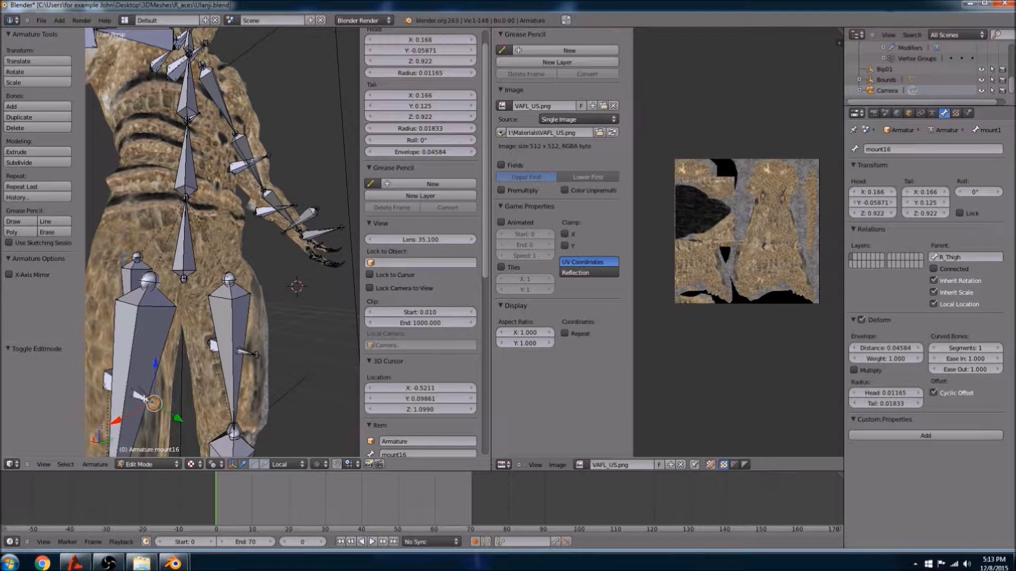
pyautogui.rightClick(142, 398)
pyautogui.rightClick(146, 396)
pyautogui.moveTo(235, 356)
pyautogui.mouseDown(button='middle')
pyautogui.moveTo(206, 364)
pyautogui.moveTo(240, 351)
pyautogui.mouseUp(button='middle')
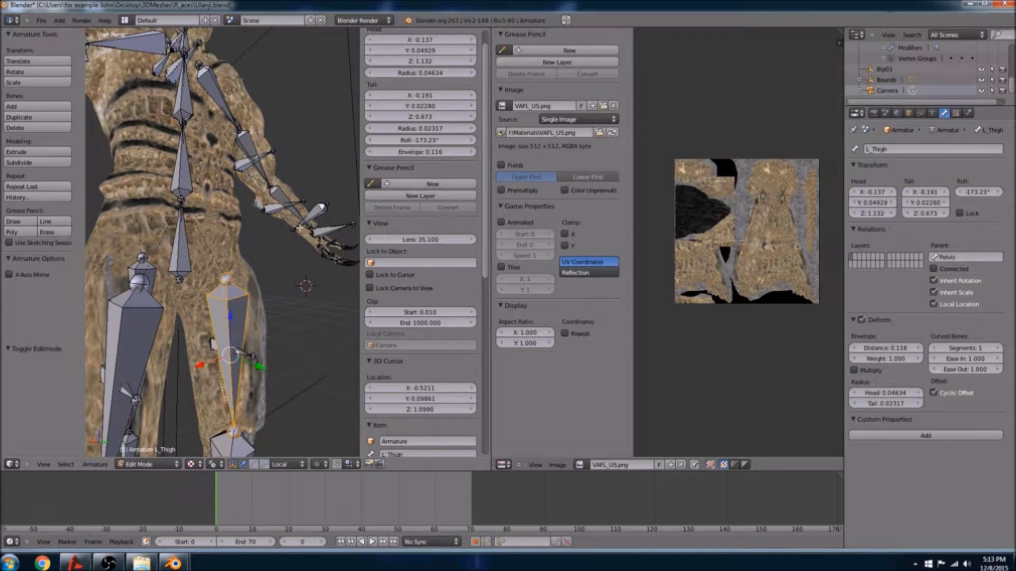
# - Examine the mount bones around the character's arms and select mount0 at the right hand
pyautogui.rightClick(320, 211)
pyautogui.moveTo(297, 288); pyautogui.dragTo(251, 291, button='middle')
pyautogui.keyDown('shift'); pyautogui.moveTo(292, 264); pyautogui.dragTo(222, 310, button='middle'); pyautogui.keyUp('shift')
pyautogui.rightClick(221, 311)
pyautogui.keyDown('shift'); pyautogui.moveTo(181, 354); pyautogui.dragTo(347, 317, button='middle'); pyautogui.keyUp('shift')
pyautogui.rightClick(283, 367)
pyautogui.moveTo(283, 368); pyautogui.dragTo(222, 389, button='middle')
pyautogui.scroll(-3, 178, 374)
pyautogui.scroll(3, 262, 394)
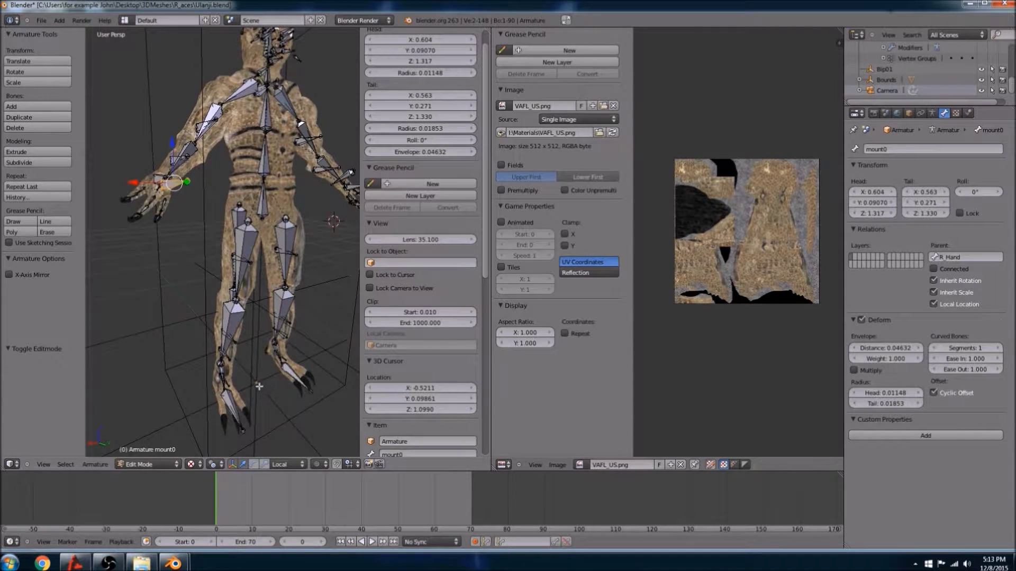
# - Select the AltEye, Eye and Cam bones in front of the head one after another and examine their placement
pyautogui.moveTo(184, 258); pyautogui.dragTo(228, 262, button='middle')
pyautogui.rightClick(229, 251)
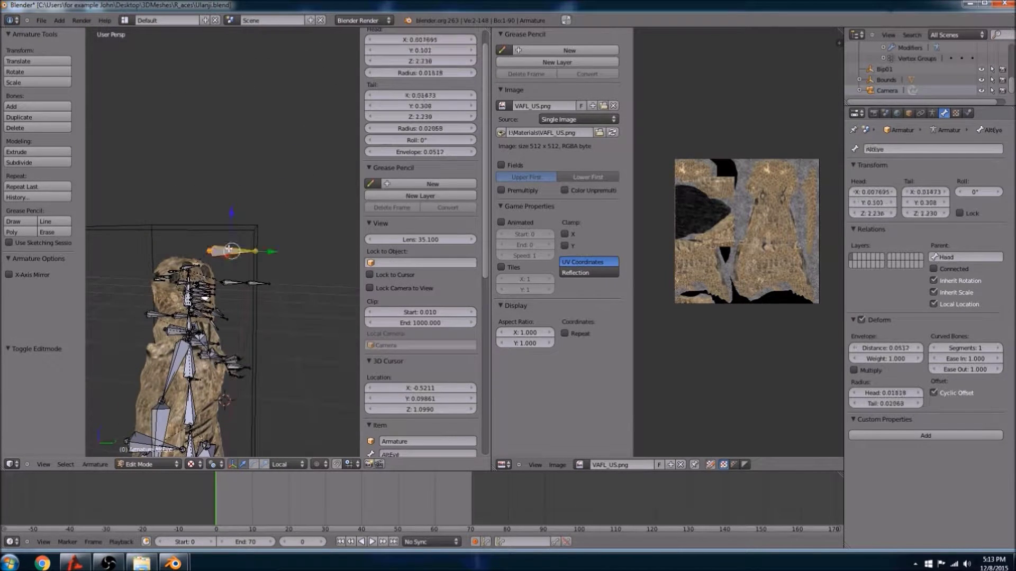
pyautogui.moveTo(235, 318); pyautogui.dragTo(263, 306, button='middle')
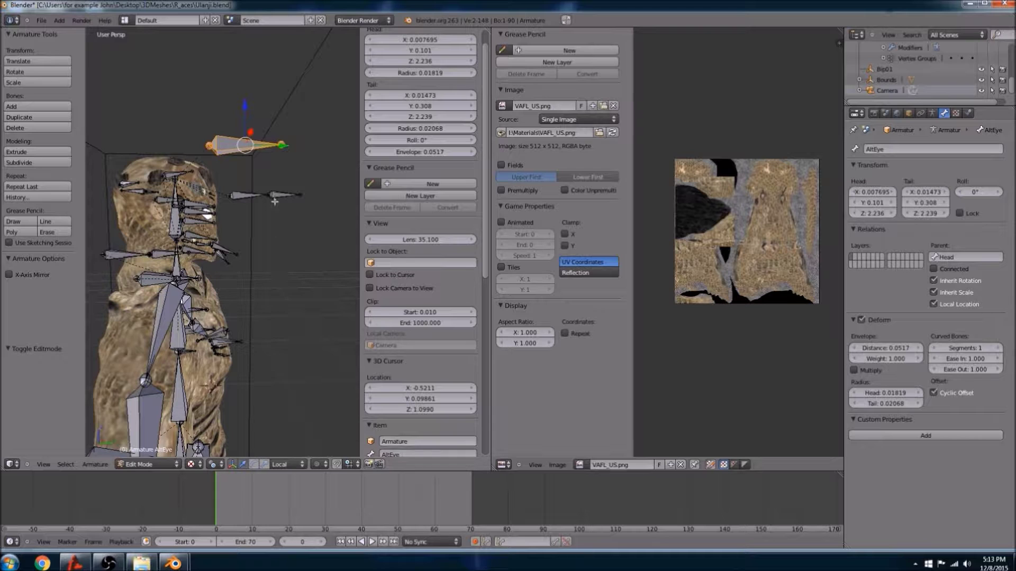
pyautogui.rightClick(248, 196)
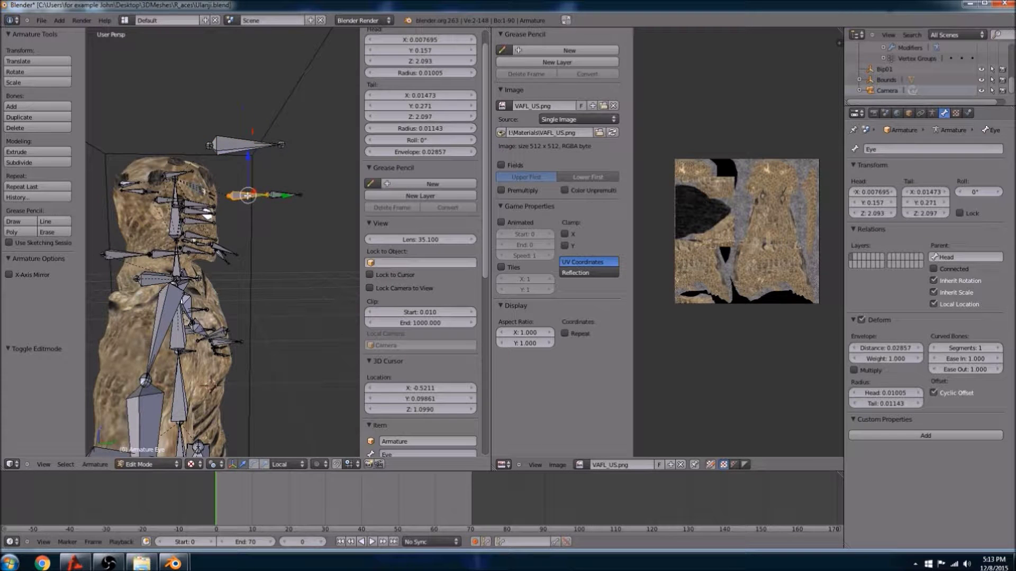
pyautogui.rightClick(274, 197)
pyautogui.moveTo(291, 273); pyautogui.dragTo(280, 269, button='middle')
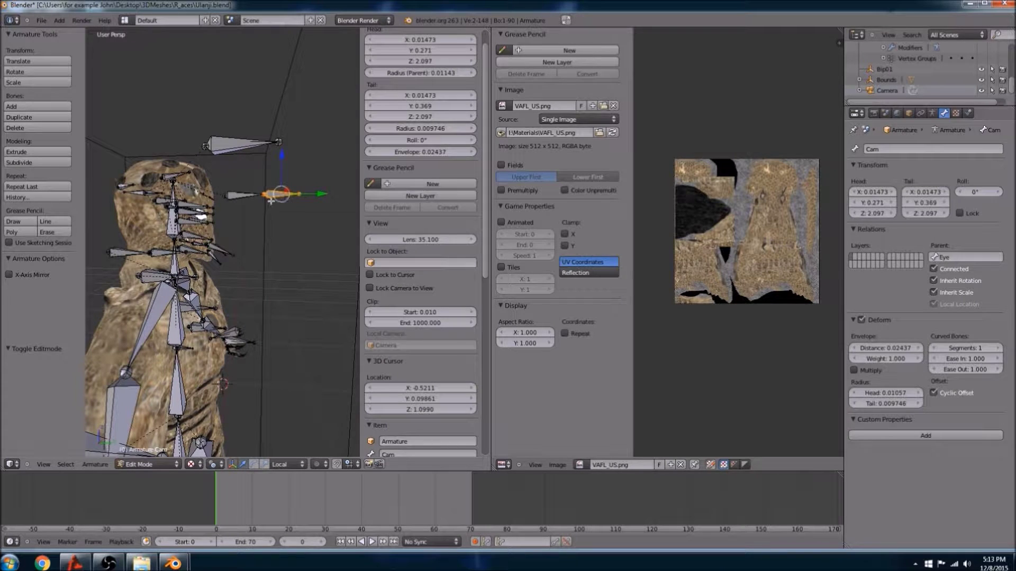
pyautogui.moveTo(238, 233); pyautogui.dragTo(269, 233, button='middle')
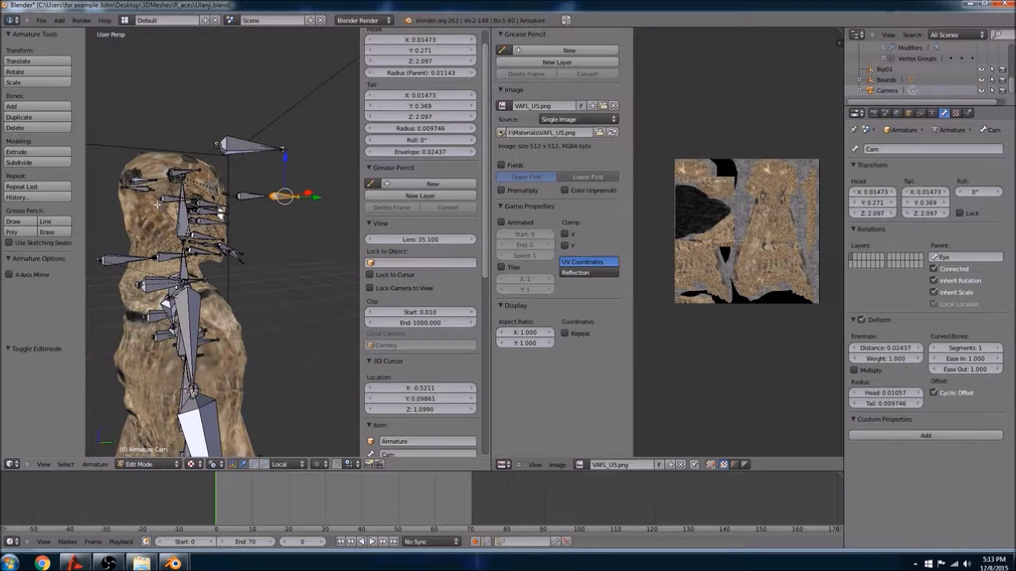
# - Select the mount2 bone in the head and the mount1 bone at the upper chest to check their positions
pyautogui.rightClick(169, 201)
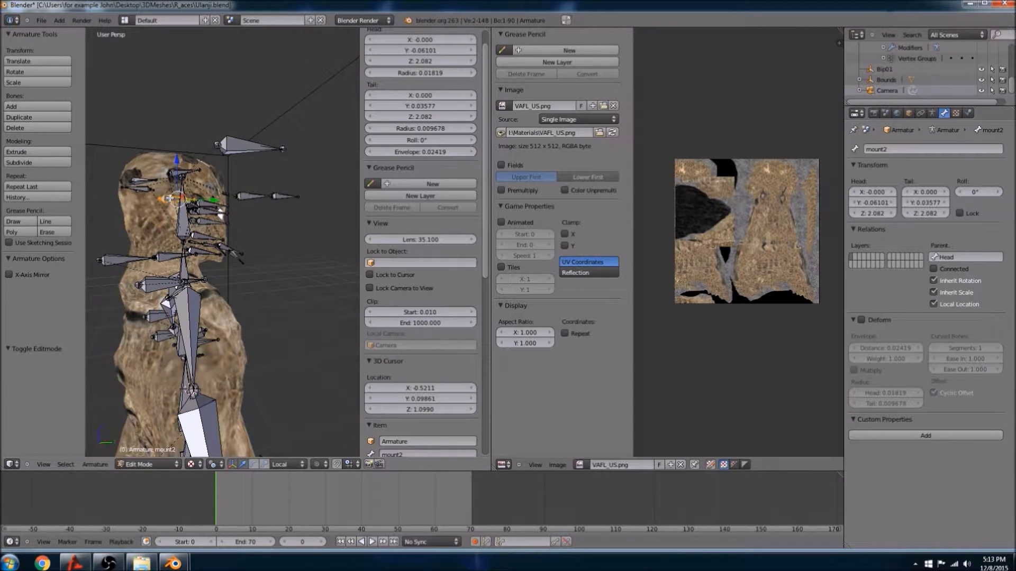
pyautogui.moveTo(231, 305); pyautogui.dragTo(151, 318, button='middle')
pyautogui.rightClick(160, 273)
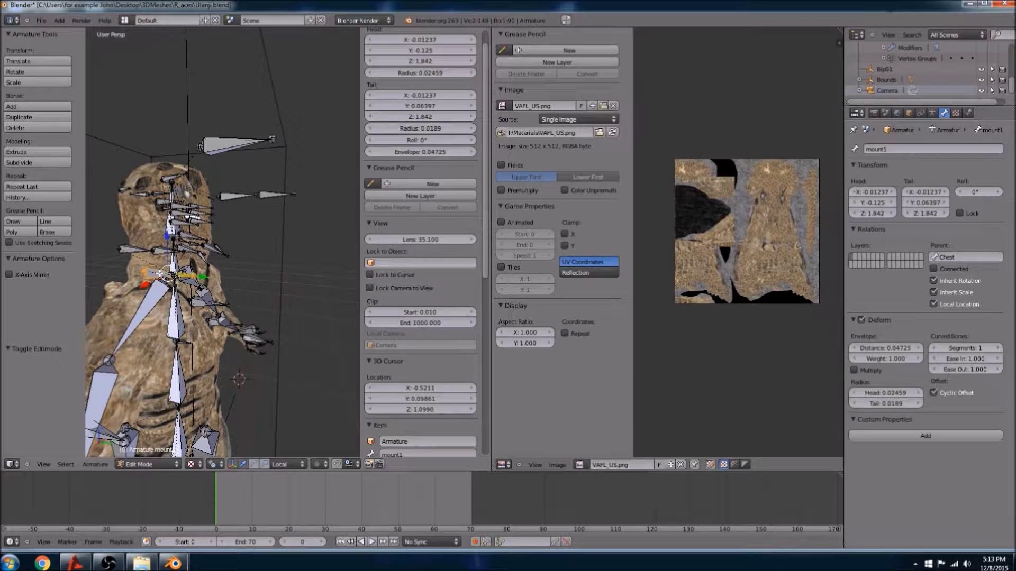
pyautogui.moveTo(196, 323); pyautogui.dragTo(133, 316, button='middle')
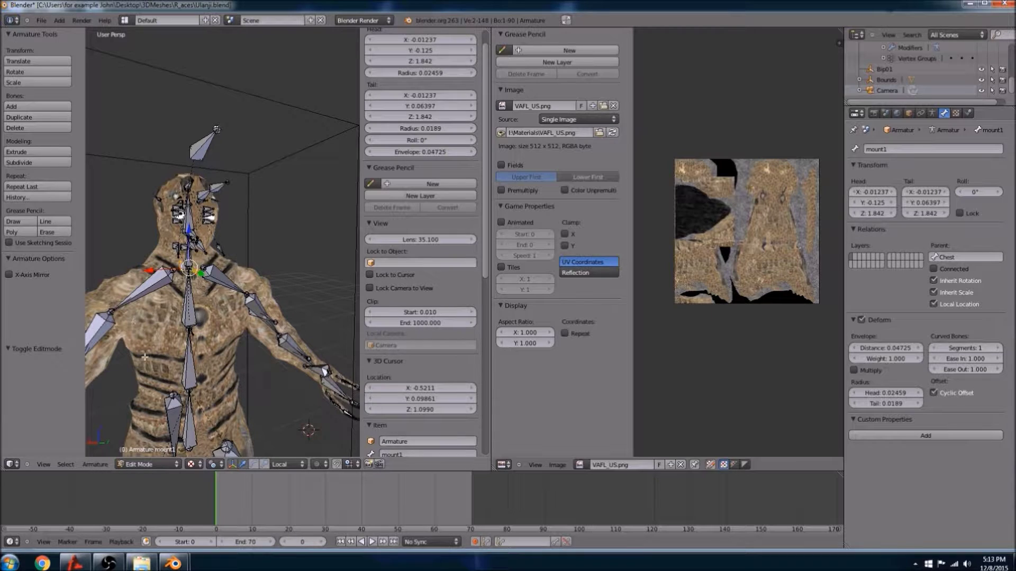
# - Select the mount0 bone at the right hand again and examine how it is oriented
pyautogui.scroll(-5, 151, 378)
pyautogui.scroll(5, 204, 279)
pyautogui.rightClick(210, 291)
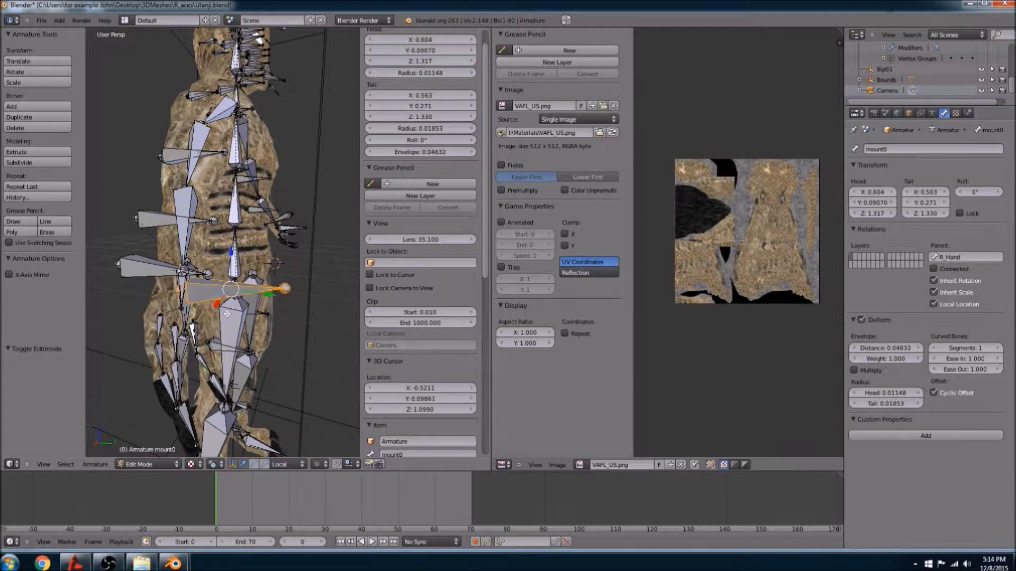
pyautogui.moveTo(227, 326); pyautogui.dragTo(159, 318, button='middle')
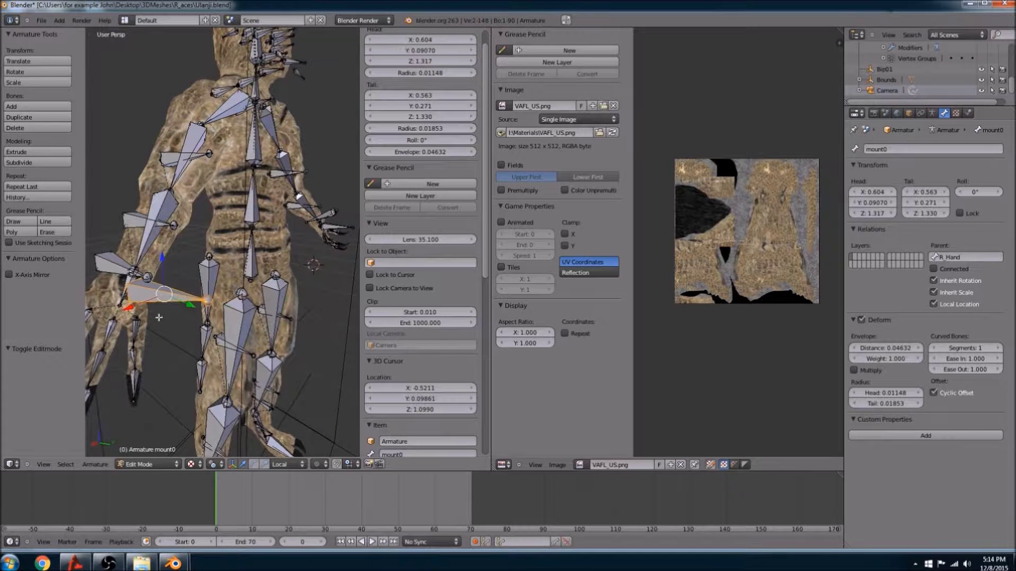
# - Switch back to the UlanjiSkeleton.blend window and show the skeleton from its right side
pyautogui.click(969, 3)
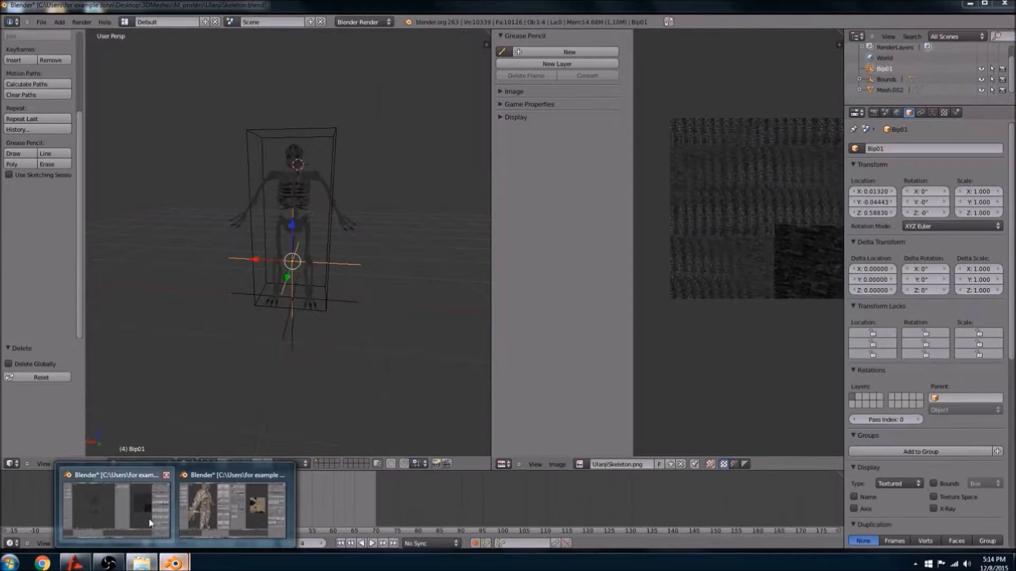
pyautogui.click(116, 509)
pyautogui.keyDown('shift'); pyautogui.moveTo(257, 332); pyautogui.dragTo(206, 369, button='middle'); pyautogui.keyUp('shift')
pyautogui.press('KP_3')
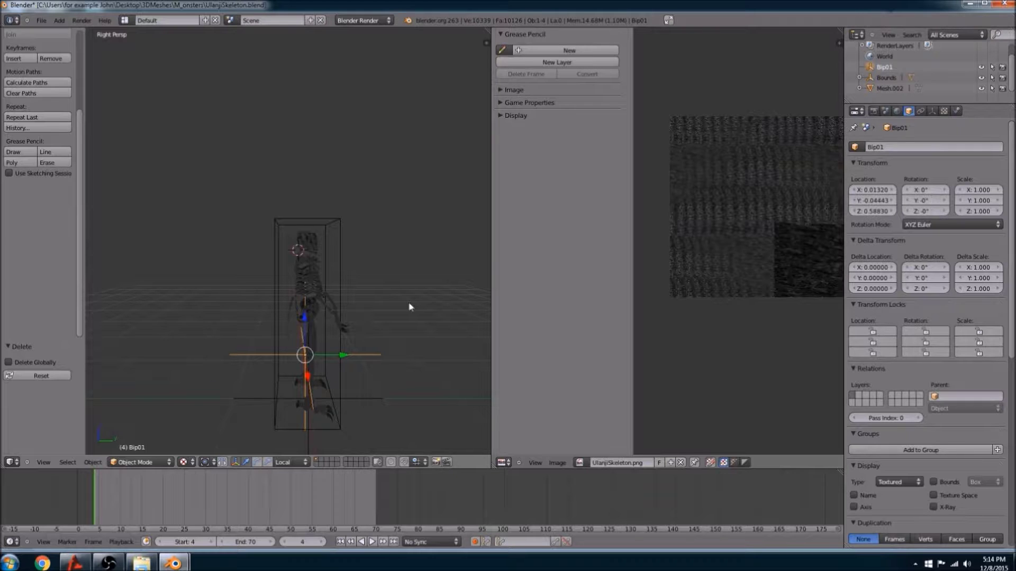
pyautogui.scroll(1, 891, 80)
pyautogui.scroll(-1, 890, 81)
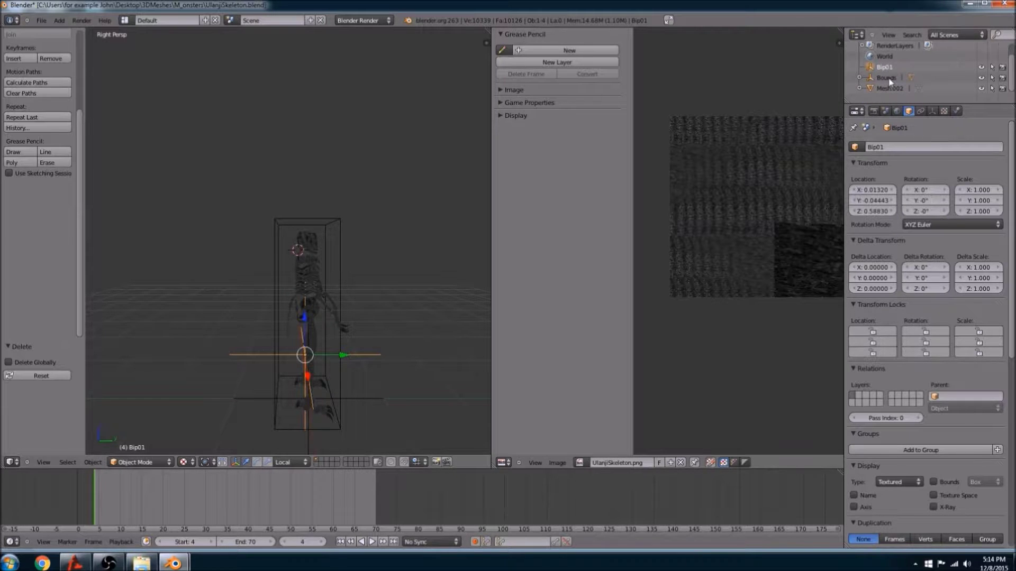
# - Duplicate the Bip01 empty and move the copy to the skeleton's right hand
pyautogui.hotkey('shift', 'd')
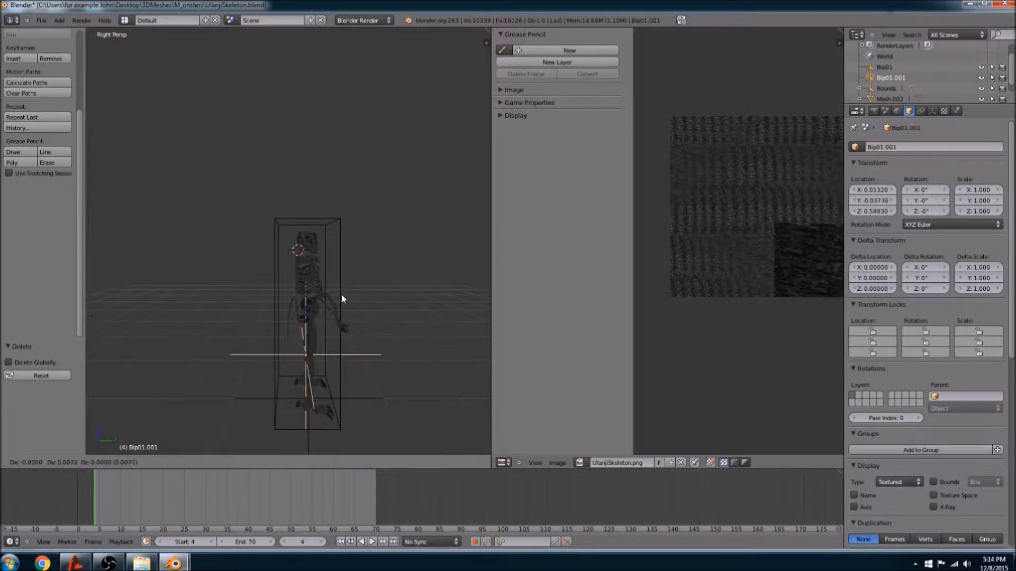
pyautogui.click(366, 276)
pyautogui.moveTo(370, 281); pyautogui.dragTo(266, 292, button='middle')
pyautogui.press('g')
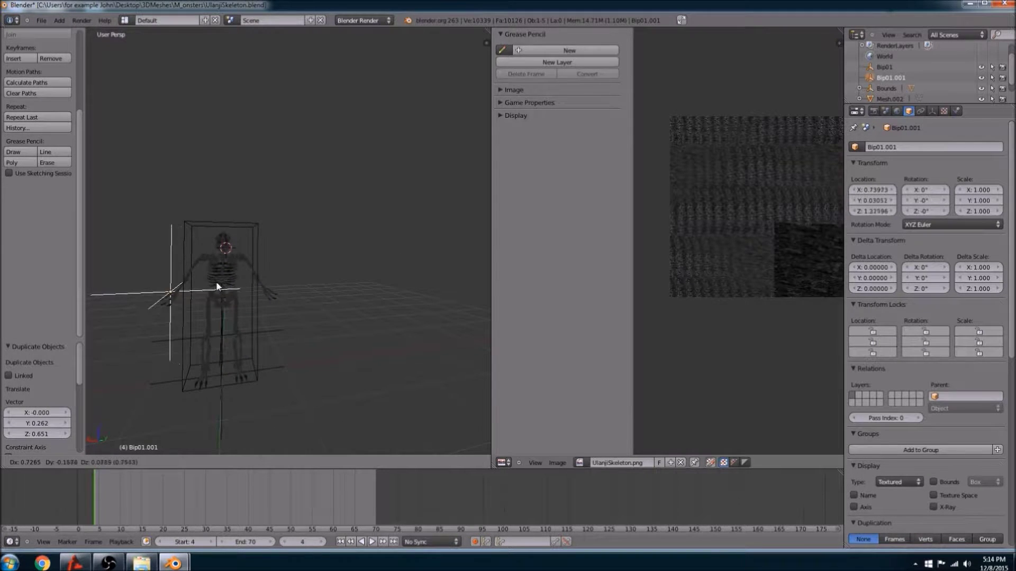
pyautogui.click(217, 288)
pyautogui.moveTo(217, 288); pyautogui.dragTo(297, 315, button='middle')
pyautogui.press('g')
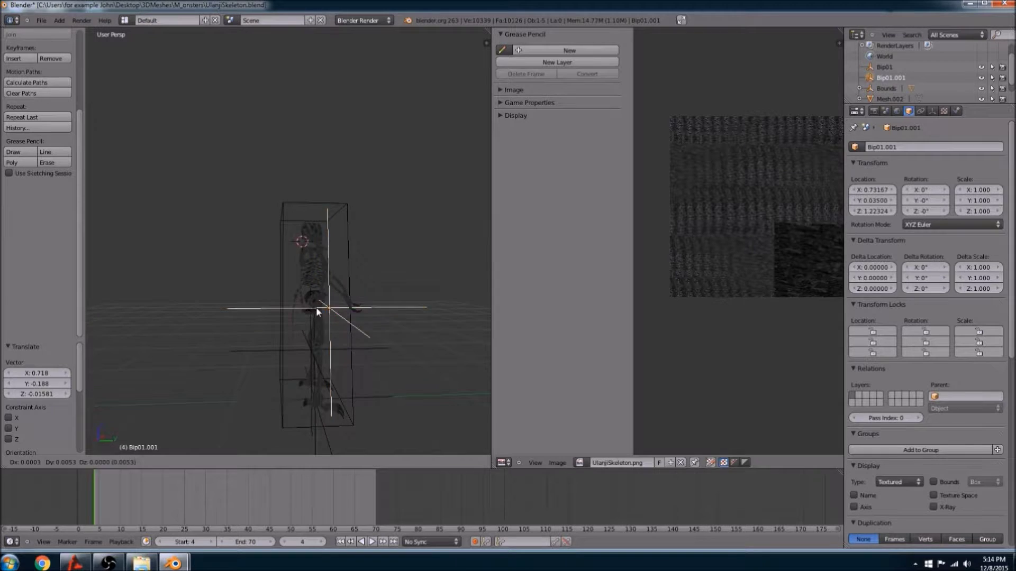
pyautogui.click(320, 308)
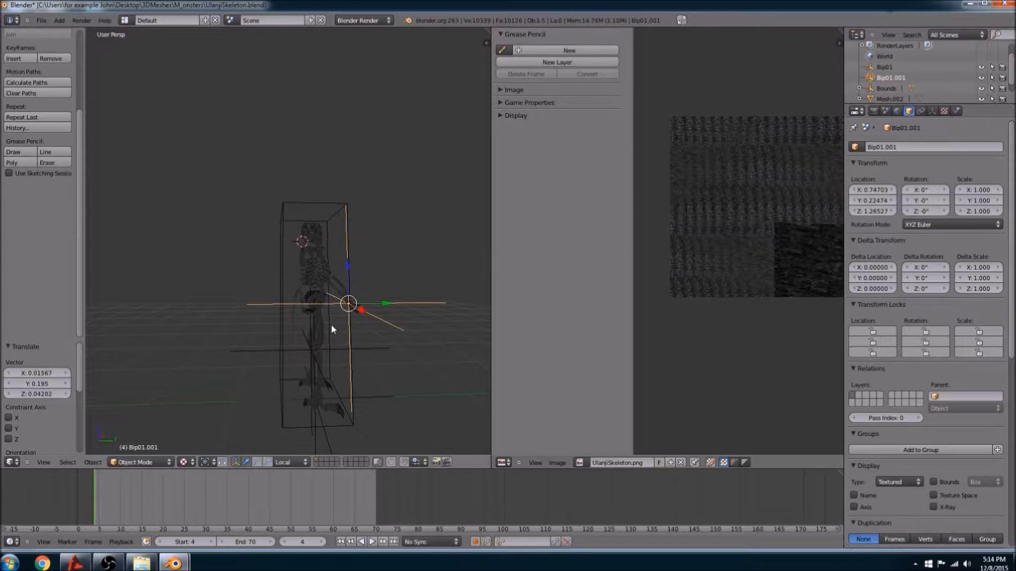
# - Fine-tune the duplicated empty's position at the right hand to about X 0.687, Y 0.274, Z 1.264
pyautogui.moveTo(332, 325); pyautogui.dragTo(229, 326, button='middle')
pyautogui.press('g')
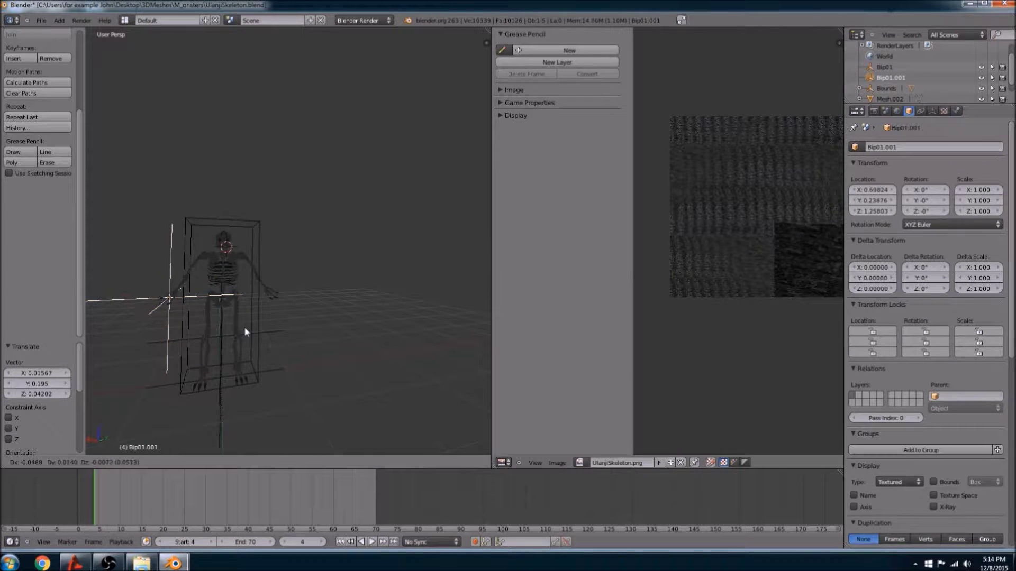
pyautogui.click(244, 325)
pyautogui.moveTo(215, 324); pyautogui.dragTo(305, 333, button='middle')
pyautogui.press('g')
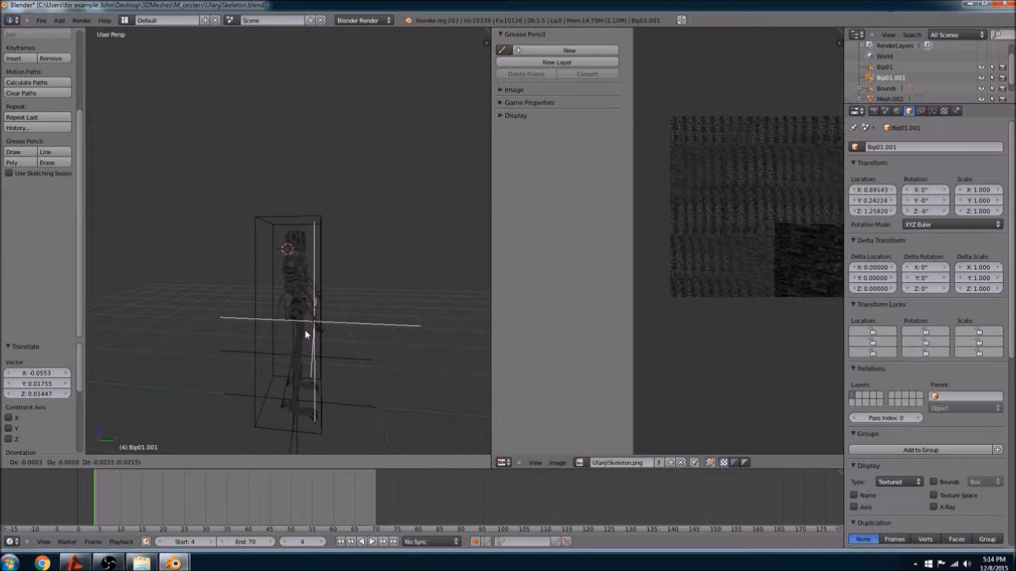
pyautogui.click(316, 326)
pyautogui.moveTo(326, 333); pyautogui.dragTo(265, 315, button='middle')
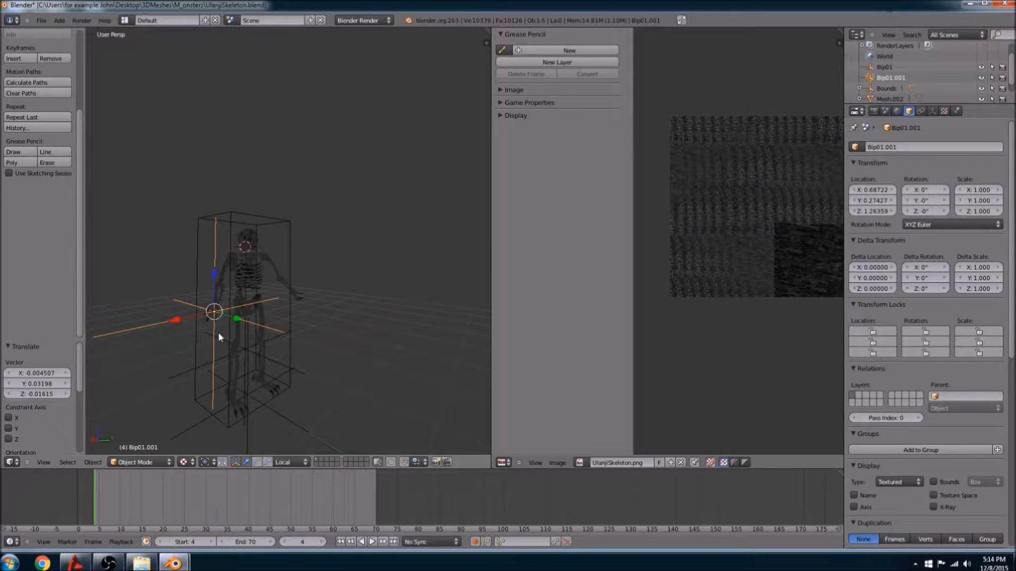
# - Rename the duplicated empty at the right hand to mount0
pyautogui.click(889, 147)
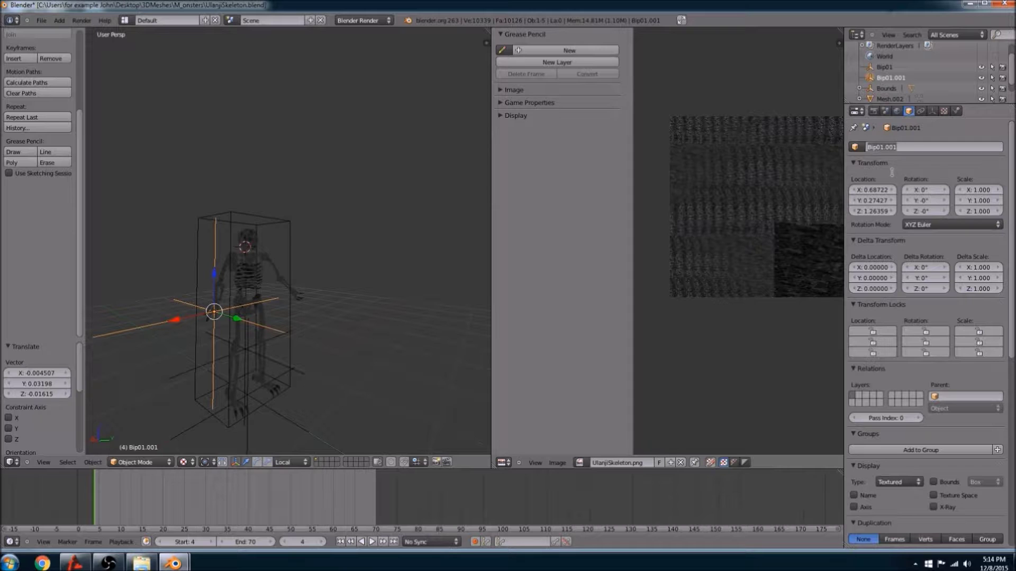
pyautogui.write('mount0')
pyautogui.press('Return')
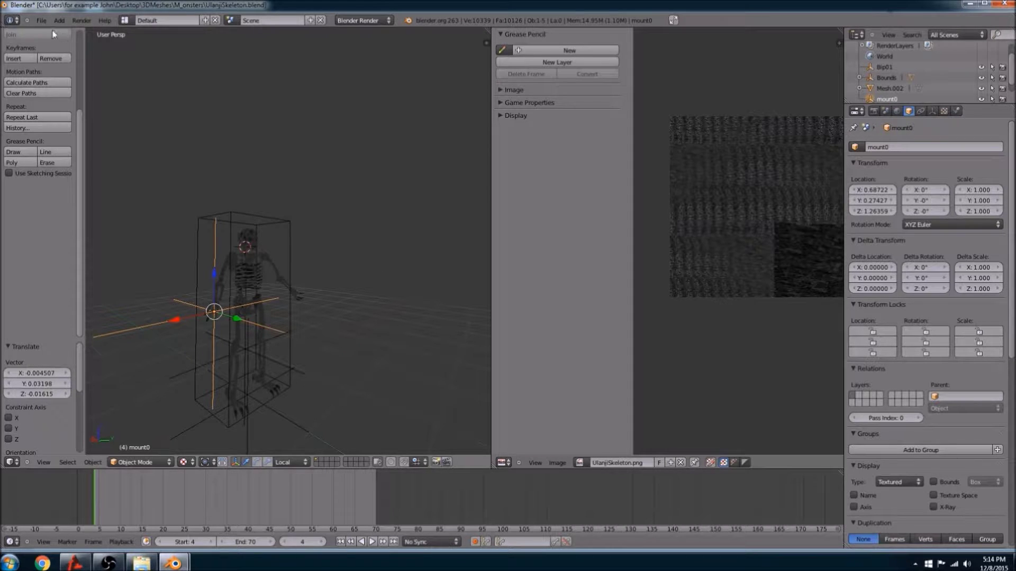
# - Save the skeleton file under its existing name, UlanjiSkeleton.blend
pyautogui.click(41, 20)
pyautogui.click(52, 100)
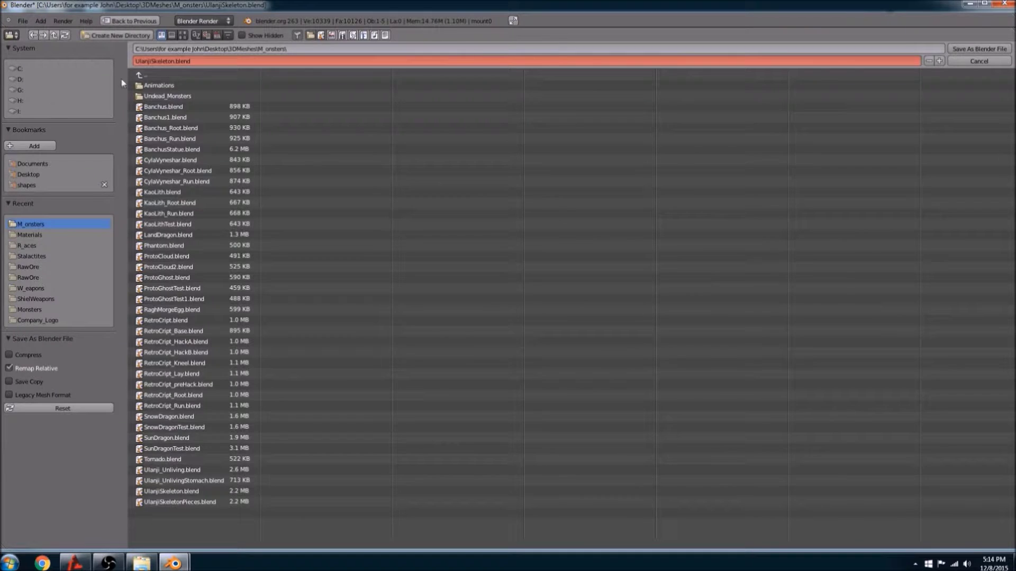
pyautogui.click(991, 61)
pyautogui.click(42, 20)
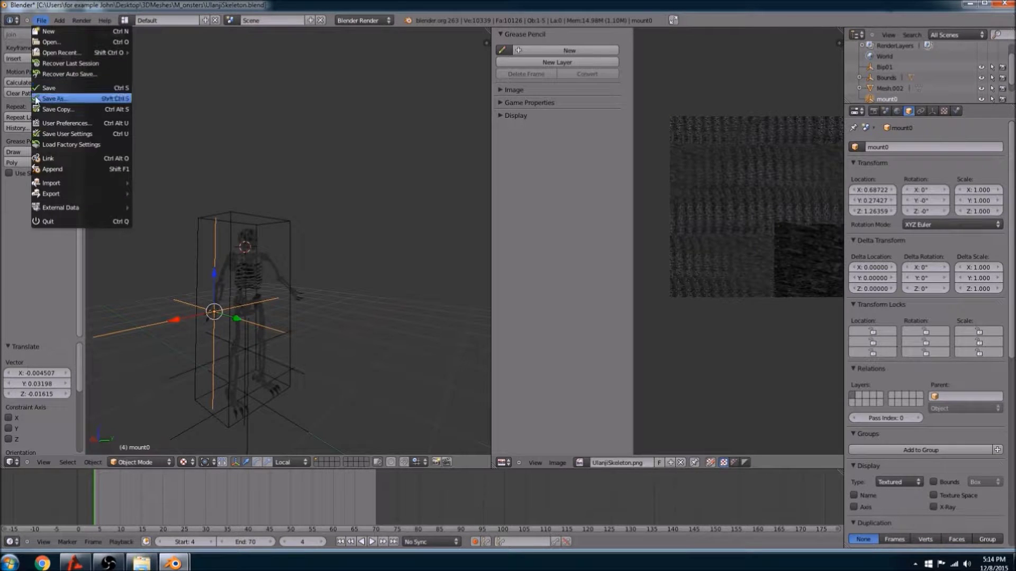
pyautogui.click(38, 89)
# - Export the skeleton in COLLADA format as UlanjiSkeleton.dae into the GodsAndNemesisDemo project's game\art\shapes\Monsters folder
pyautogui.click(41, 20)
pyautogui.moveTo(51, 185)
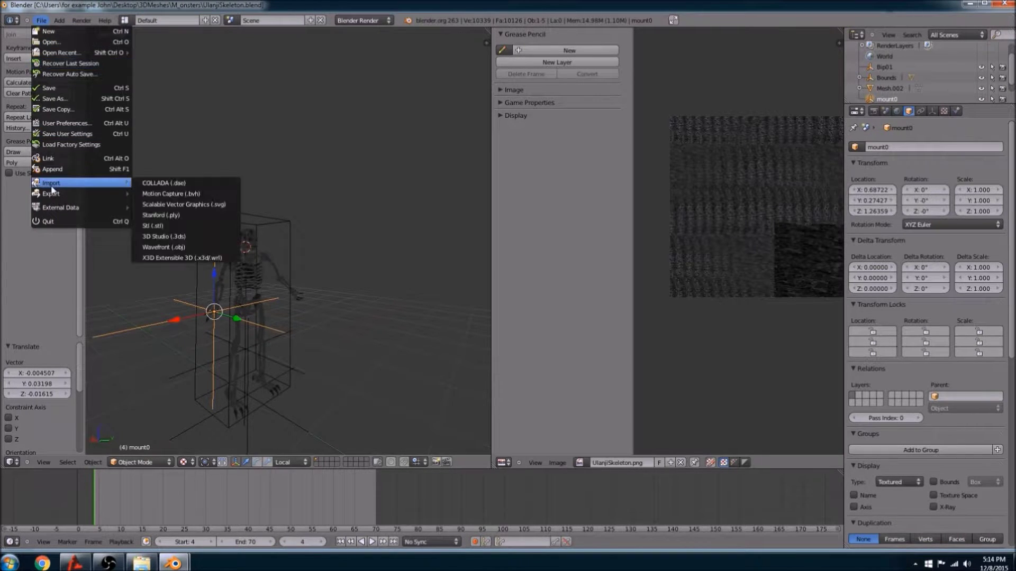
pyautogui.click(171, 200)
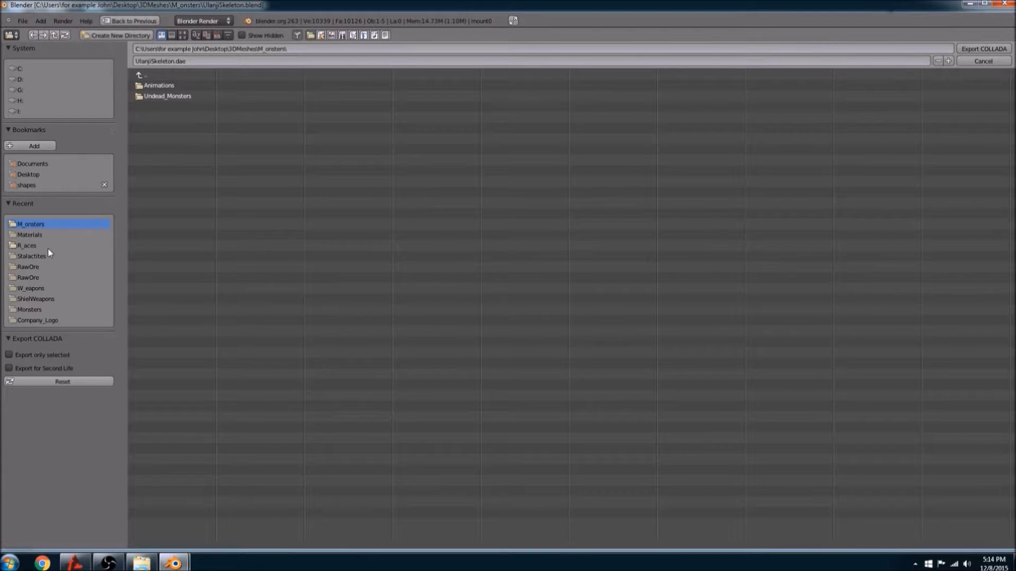
pyautogui.click(31, 237)
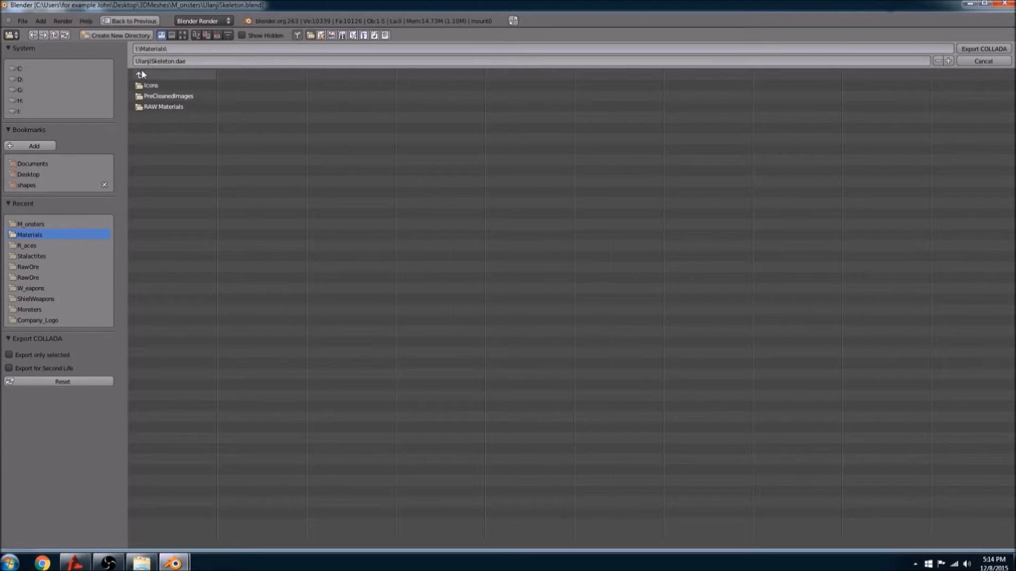
pyautogui.click(18, 111)
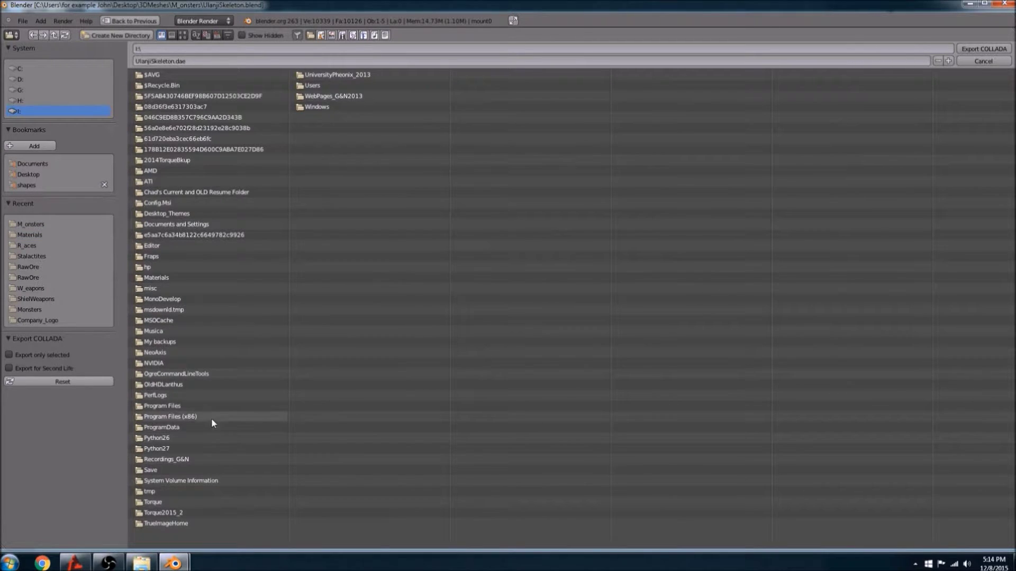
pyautogui.click(37, 267)
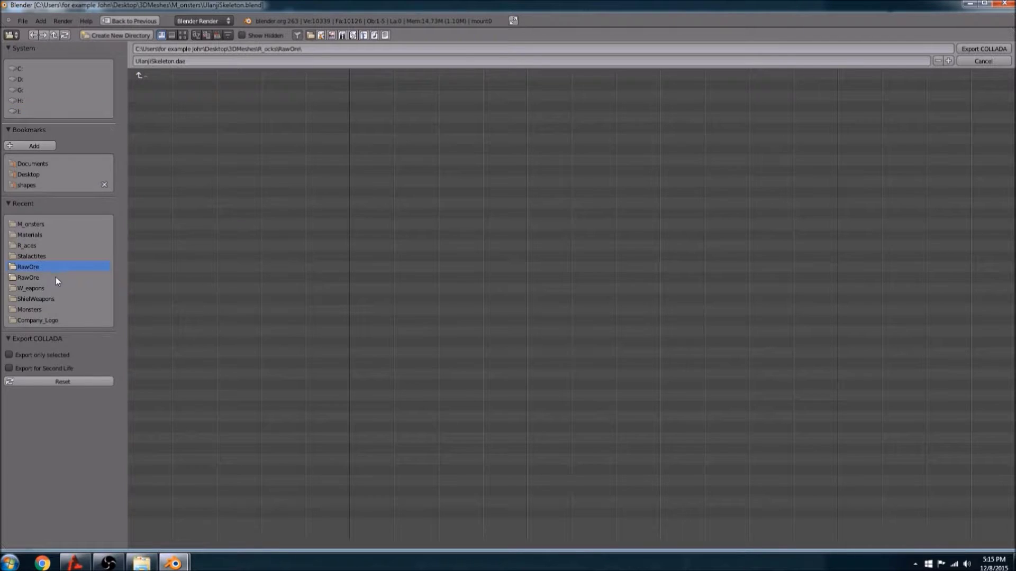
pyautogui.click(33, 280)
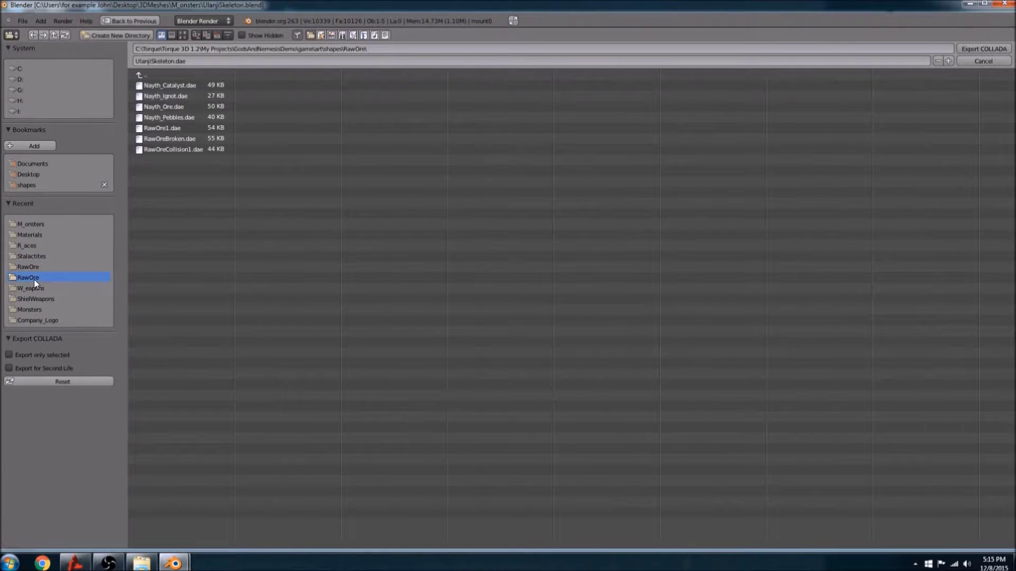
pyautogui.click(142, 79)
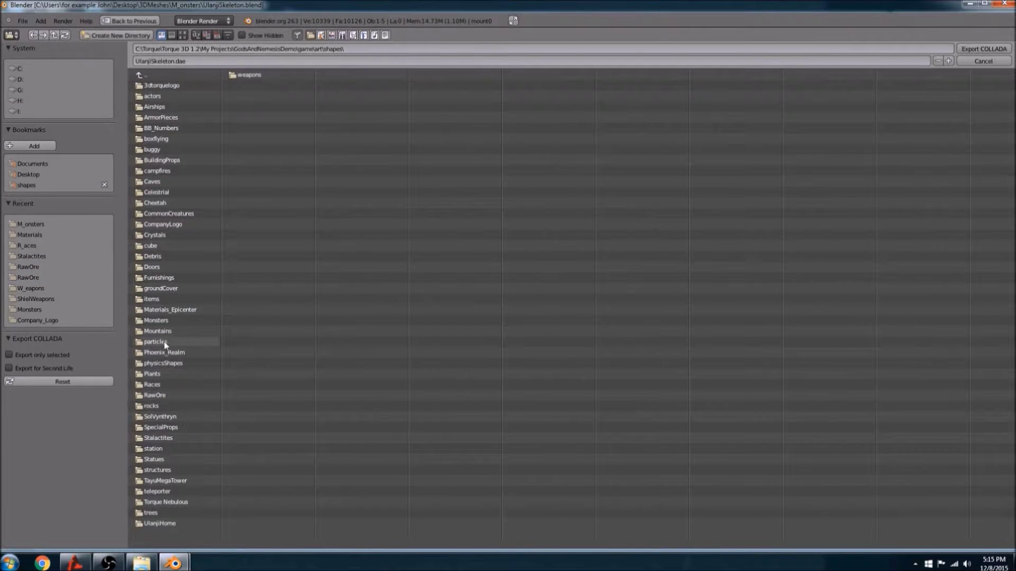
pyautogui.click(159, 317)
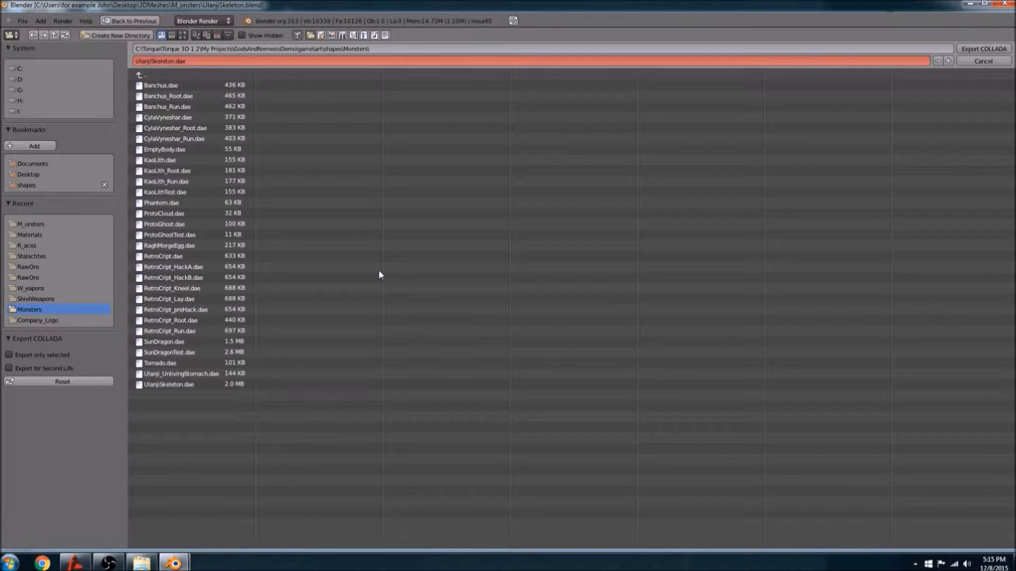
pyautogui.click(981, 49)
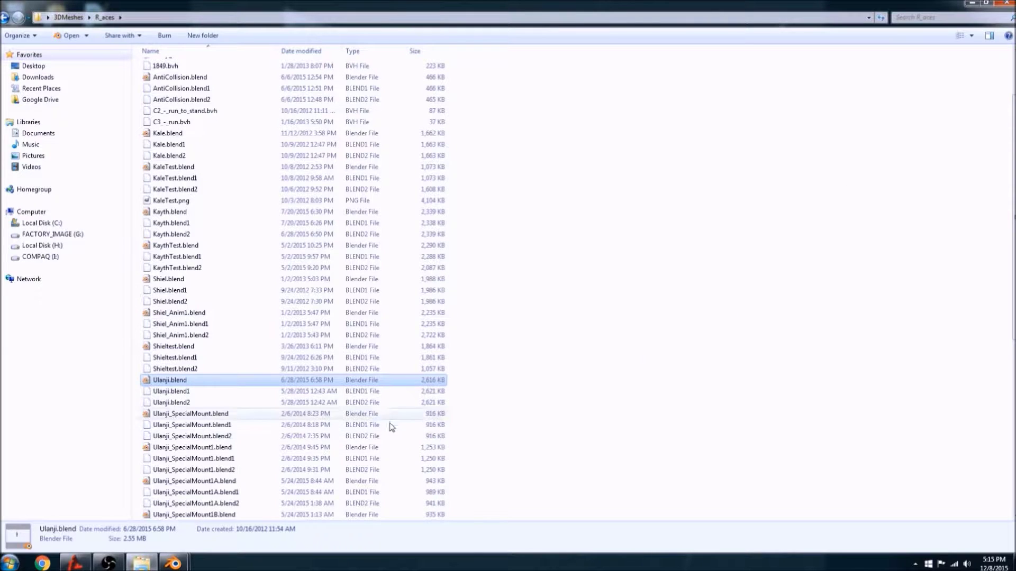
# - Switch to the file explorer and open the art\datablocks folder inside the GodsAndNemesisDemo game directory
pyautogui.click(971, 3)
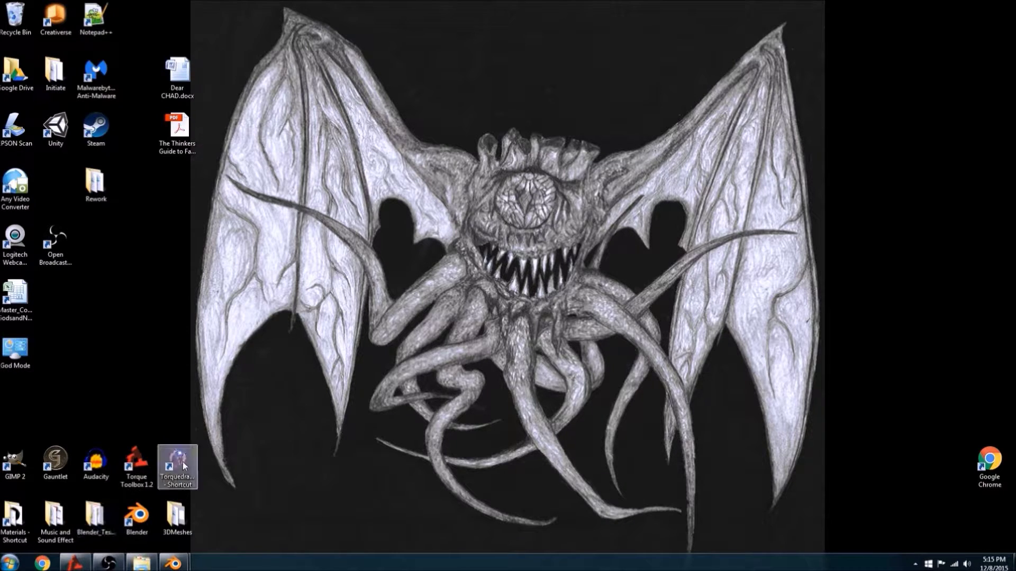
pyautogui.doubleClick(177, 516)
pyautogui.click(364, 17)
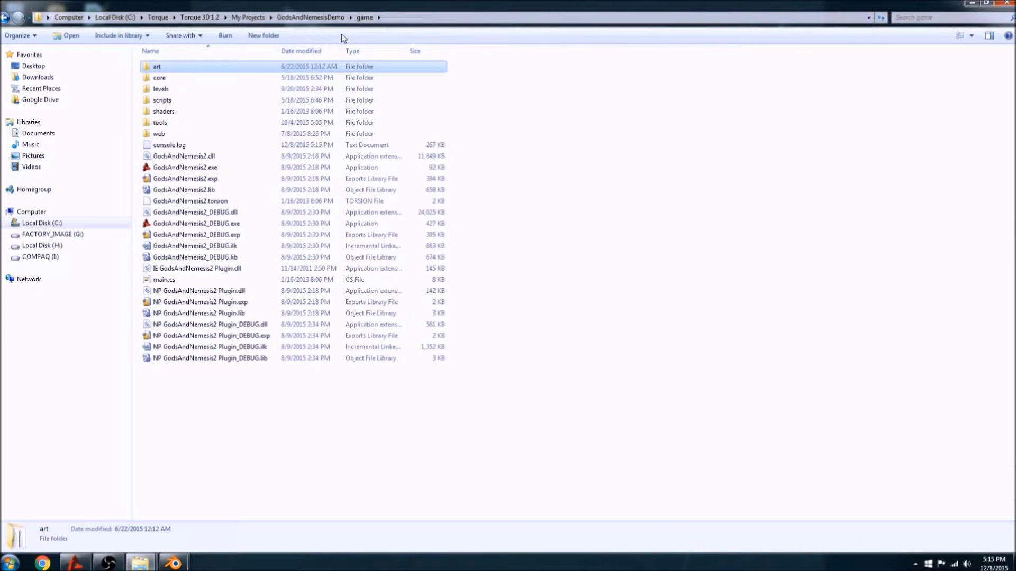
pyautogui.doubleClick(159, 67)
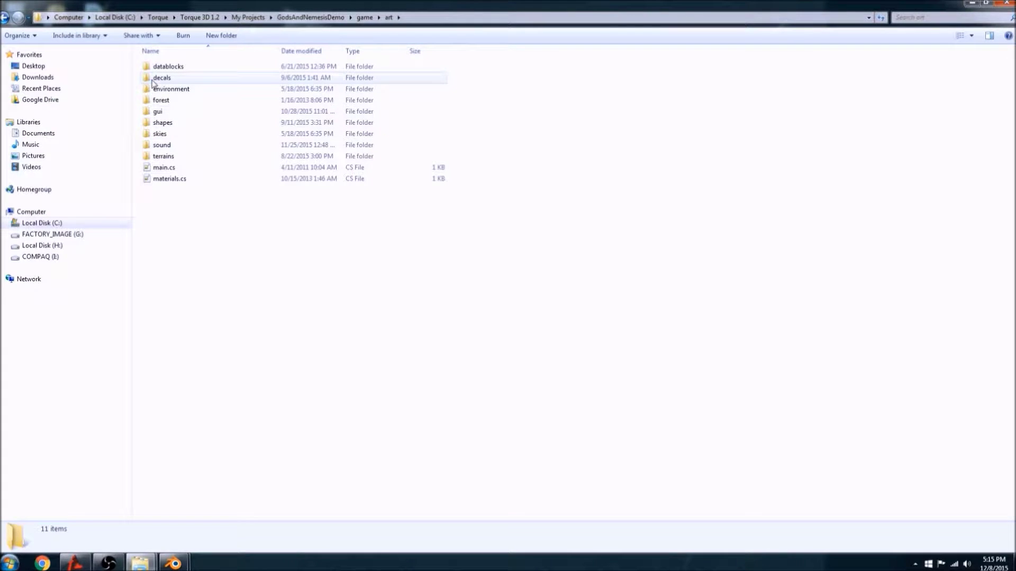
pyautogui.doubleClick(191, 68)
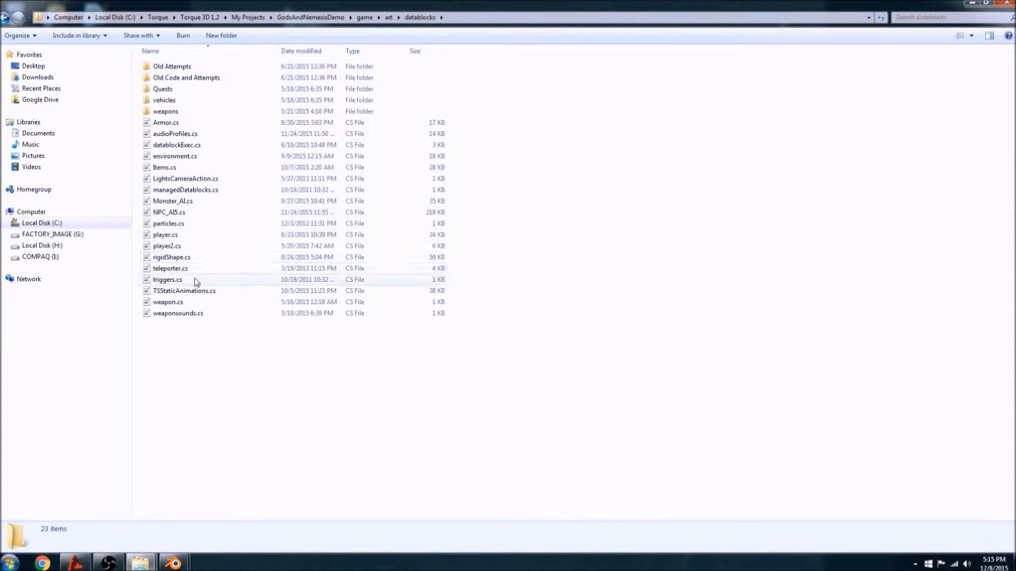
# - Open NPC_AI5.cs in Notepad++, look through its AI functions and opening definitions, and return to the datablocks folder
pyautogui.doubleClick(171, 212)
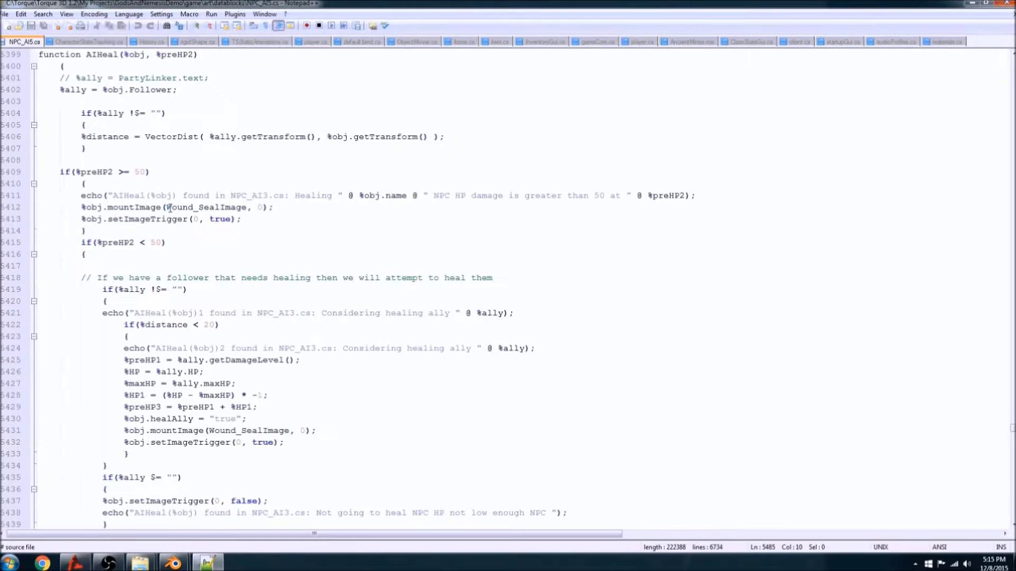
pyautogui.scroll(7, 170, 212)
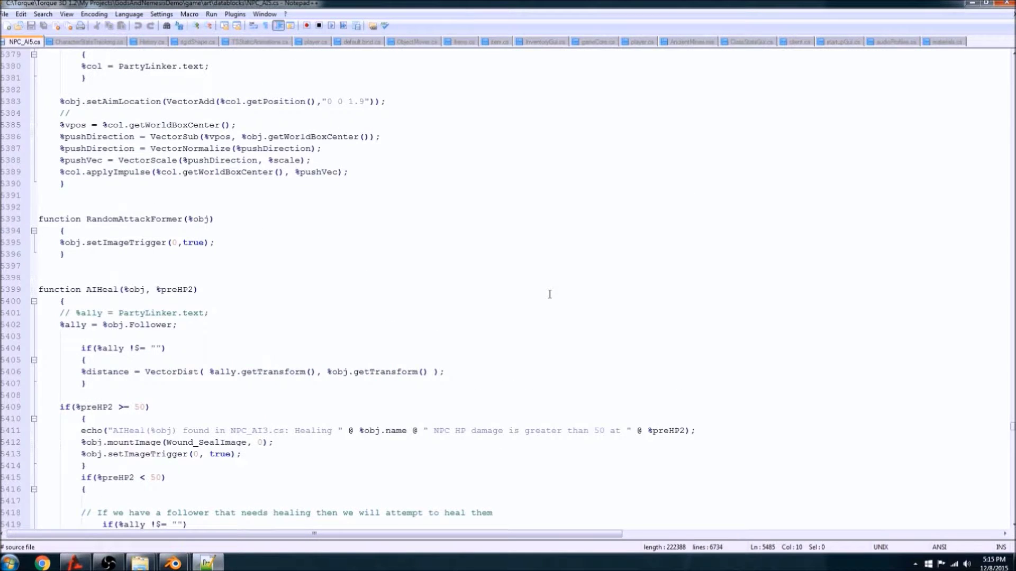
pyautogui.scroll(5, 550, 294)
pyautogui.moveTo(1013, 426); pyautogui.dragTo(1013, 54)
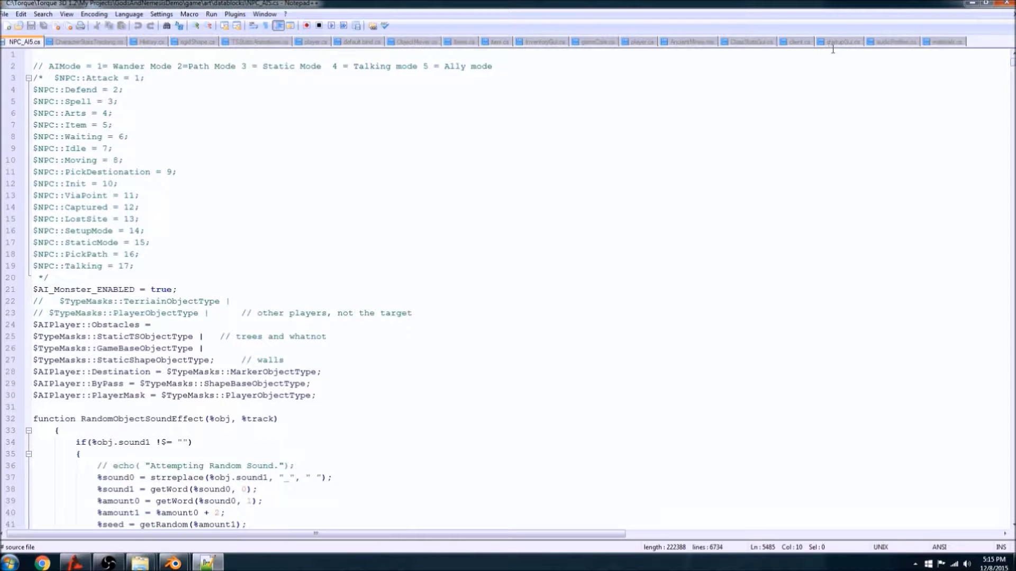
pyautogui.click(972, 3)
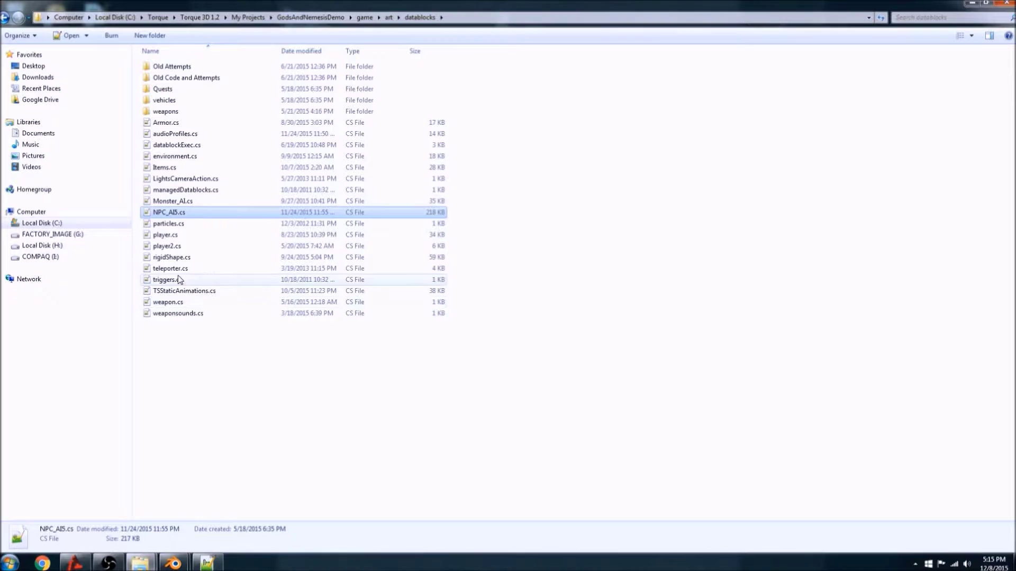
# - Open Monster_AI.cs from the datablocks folder and find the SkinCrawler player datablock
pyautogui.doubleClick(174, 201)
pyautogui.scroll(-20, 163, 274)
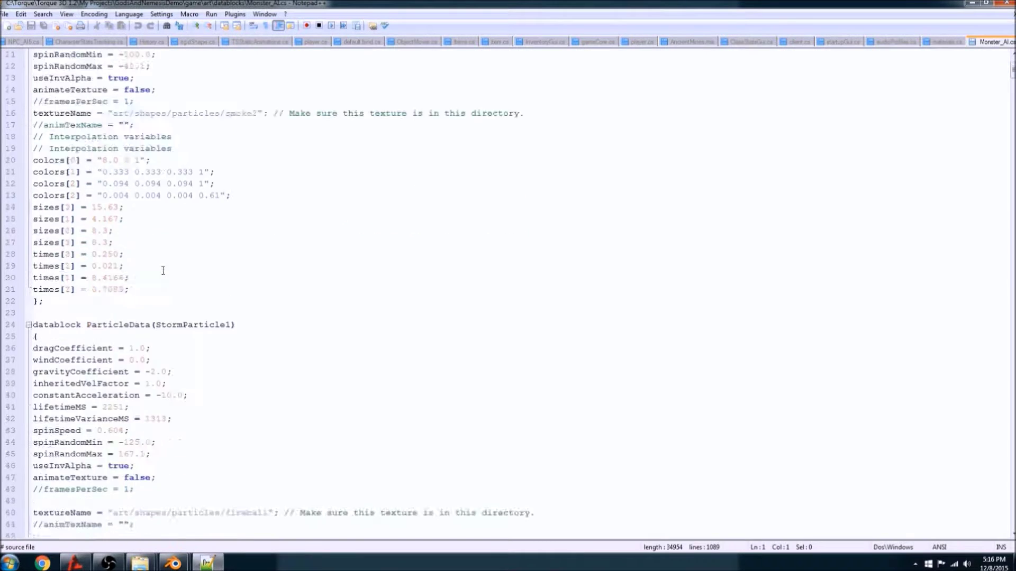
pyautogui.scroll(10, 162, 267)
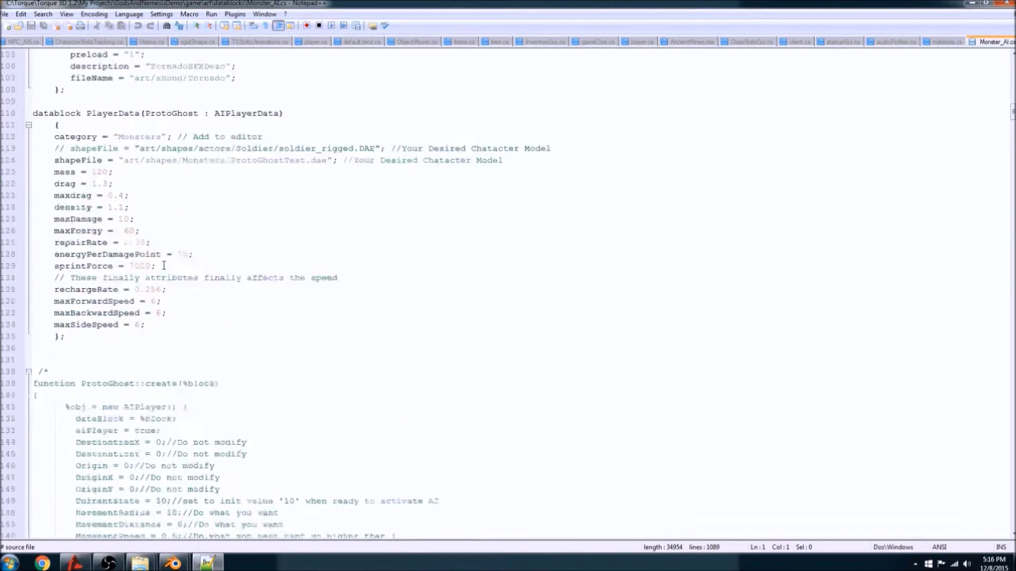
pyautogui.scroll(-1, 110, 229)
pyautogui.scroll(-20, 111, 229)
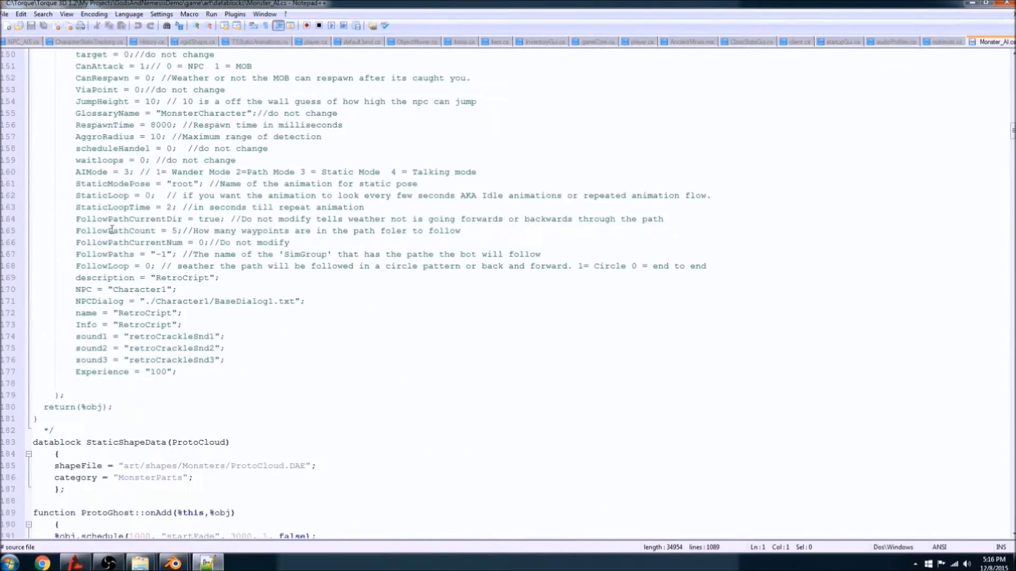
pyautogui.scroll(-2, 127, 234)
pyautogui.scroll(-20, 127, 234)
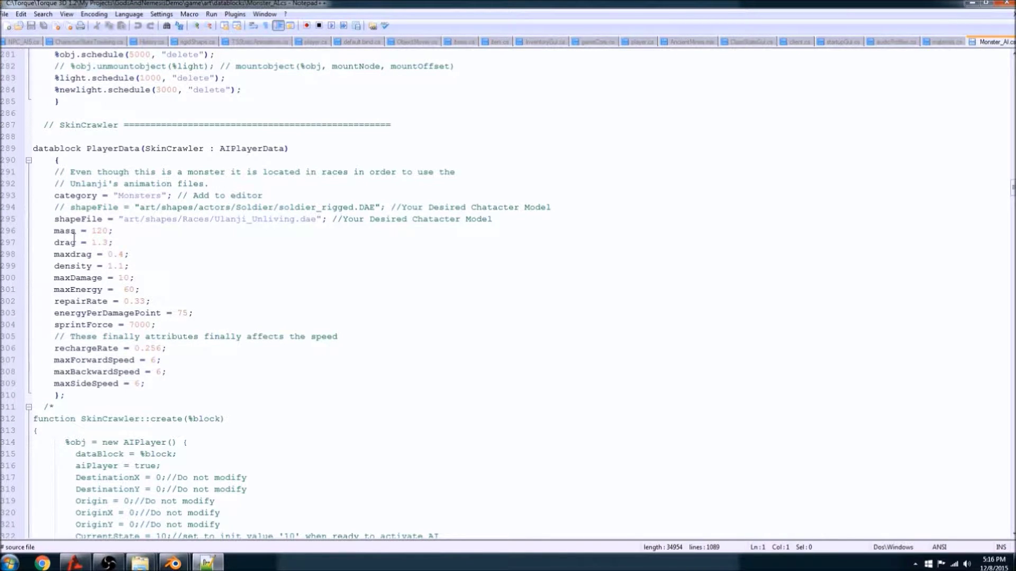
# - Read SkinCrawler's create and onAdd functions, including its special mount, skin and body part code
pyautogui.scroll(-8, 73, 239)
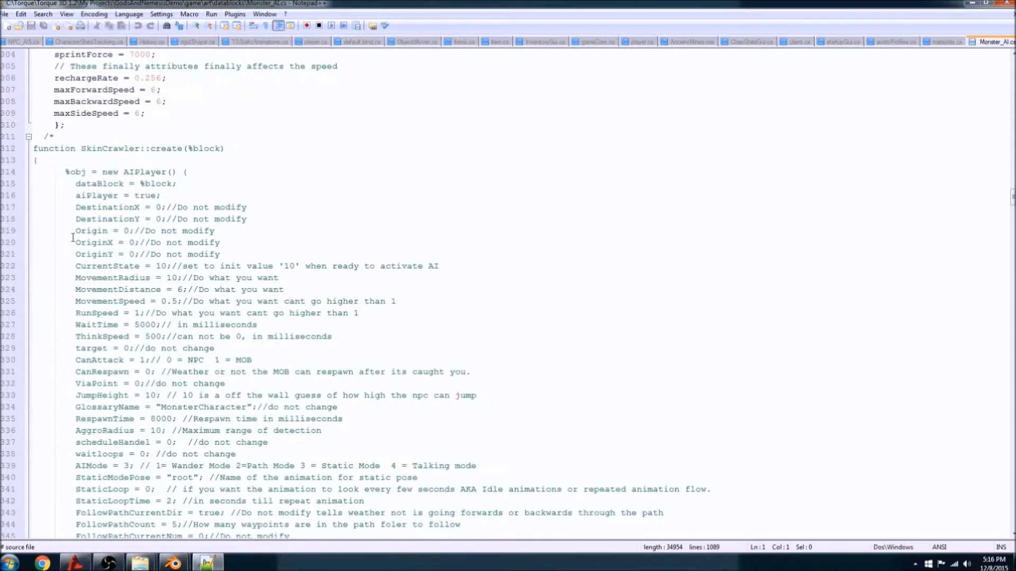
pyautogui.scroll(-10, 73, 238)
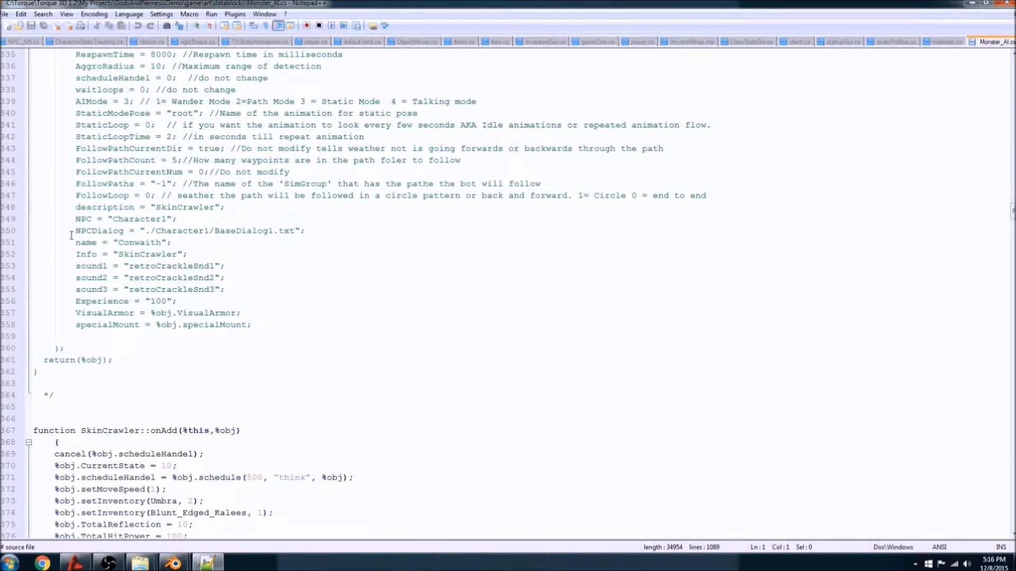
pyautogui.scroll(-8, 71, 237)
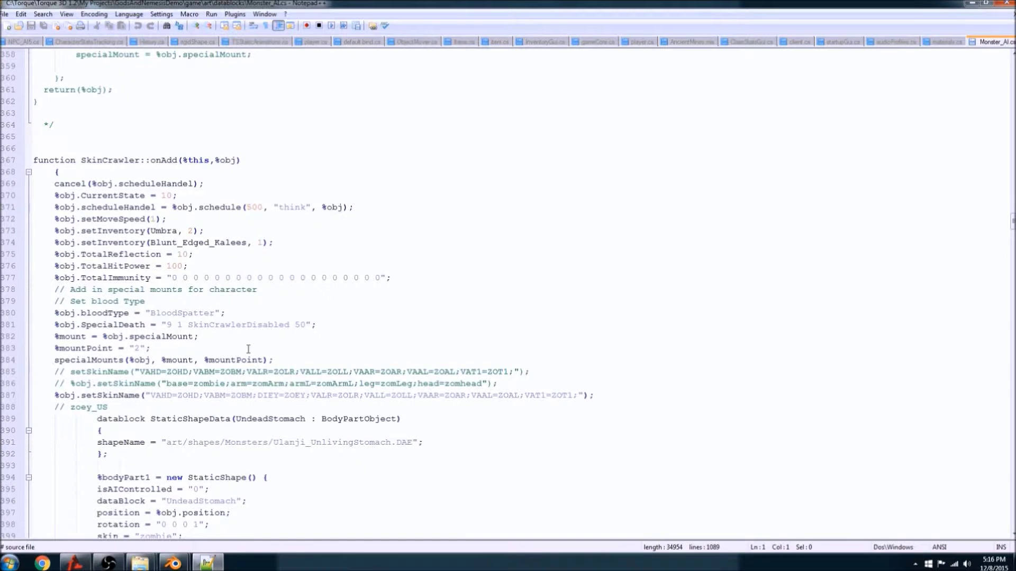
pyautogui.scroll(-7, 249, 349)
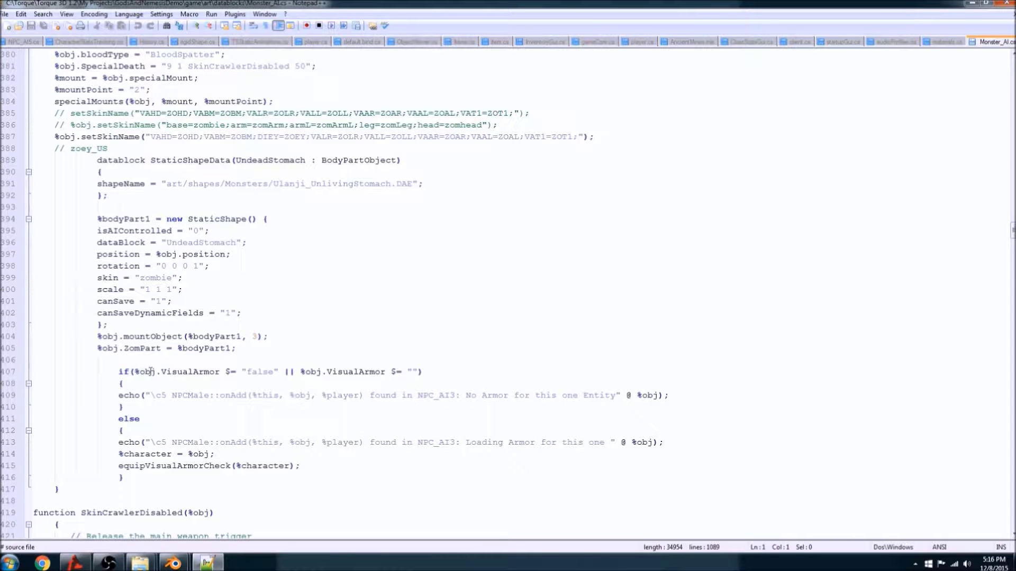
# - Look through the rest of Monster_AI.cs past the Tornado code for the RetroCript player datablock
pyautogui.scroll(-9, 153, 365)
pyautogui.scroll(-20, 115, 359)
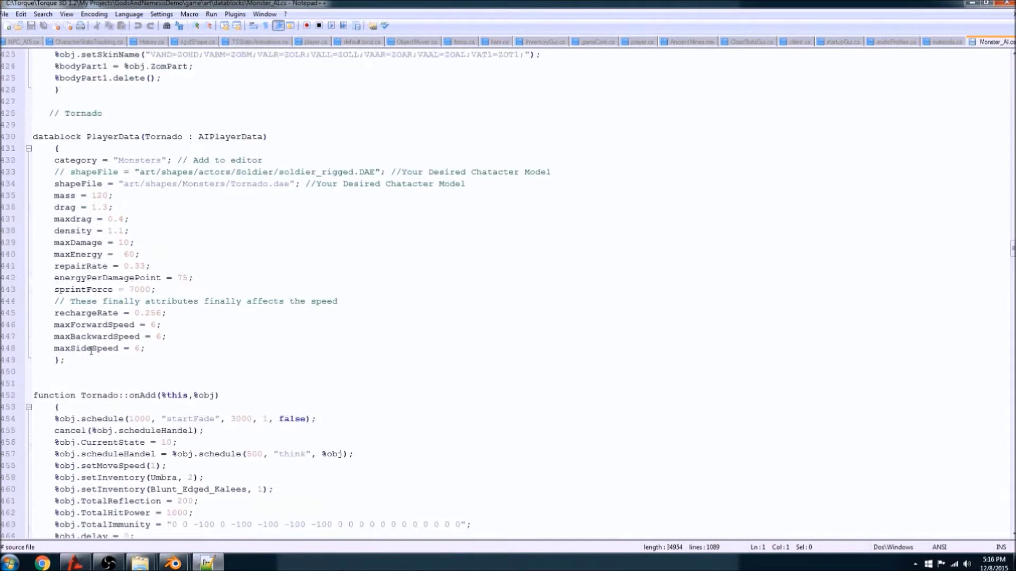
pyautogui.scroll(-20, 92, 350)
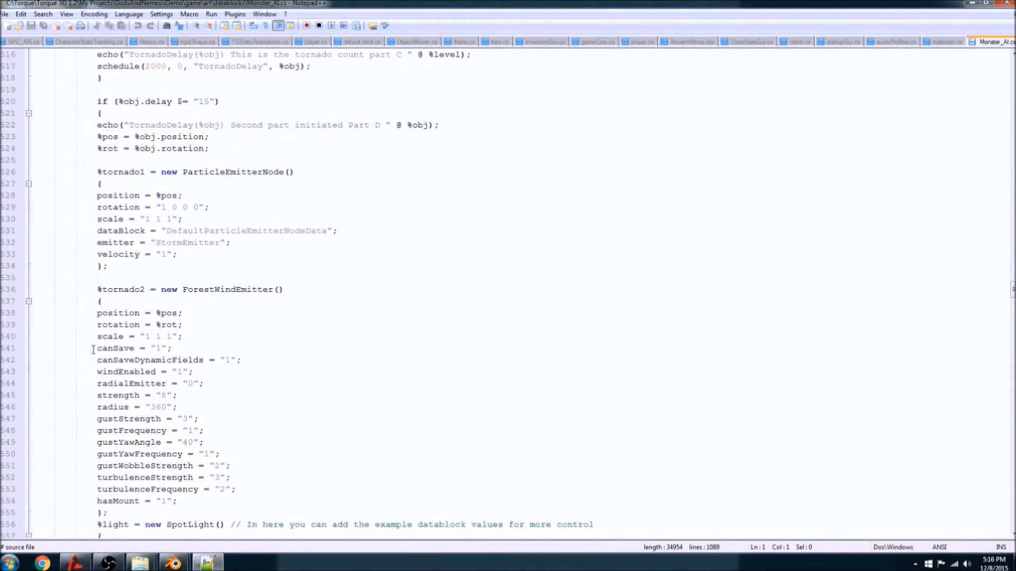
pyautogui.scroll(-12, 95, 345)
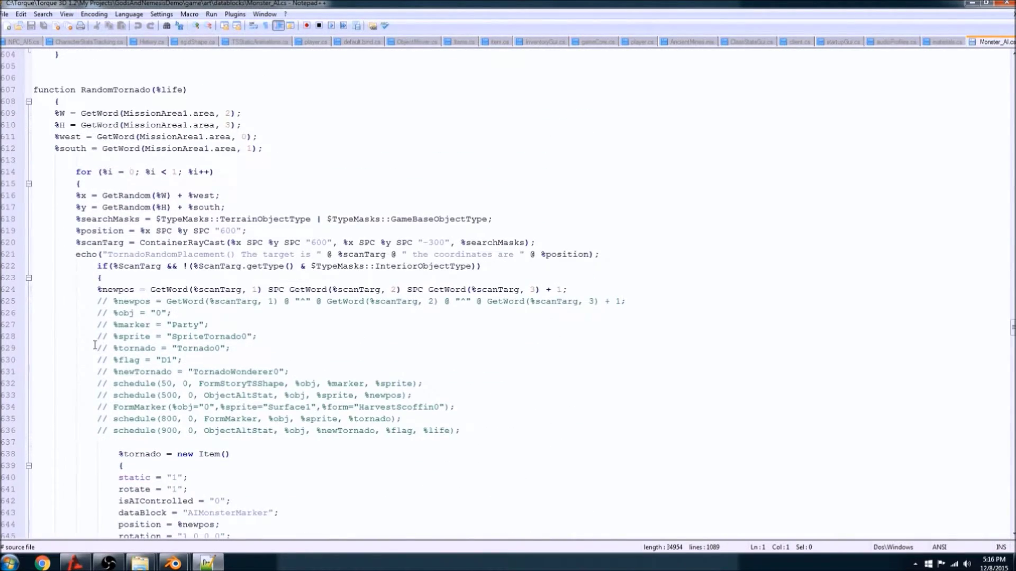
pyautogui.scroll(-20, 94, 345)
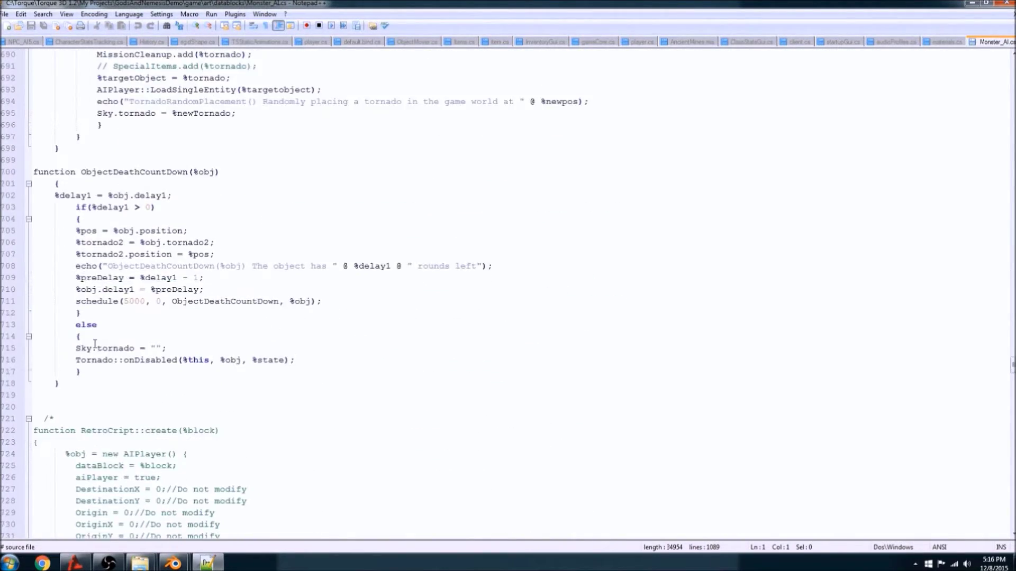
pyautogui.scroll(-20, 94, 344)
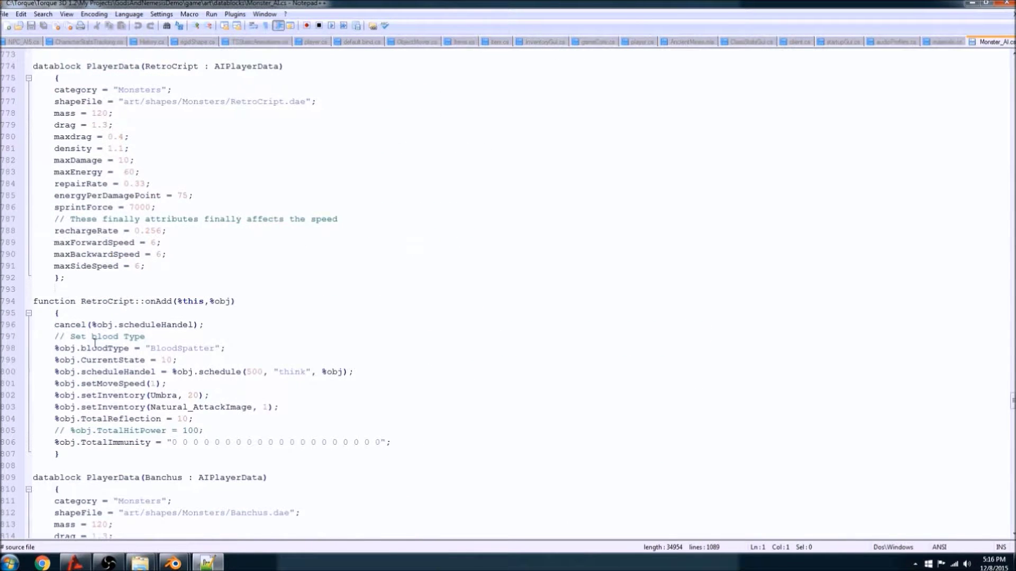
pyautogui.scroll(5, 95, 343)
pyautogui.scroll(-6, 64, 269)
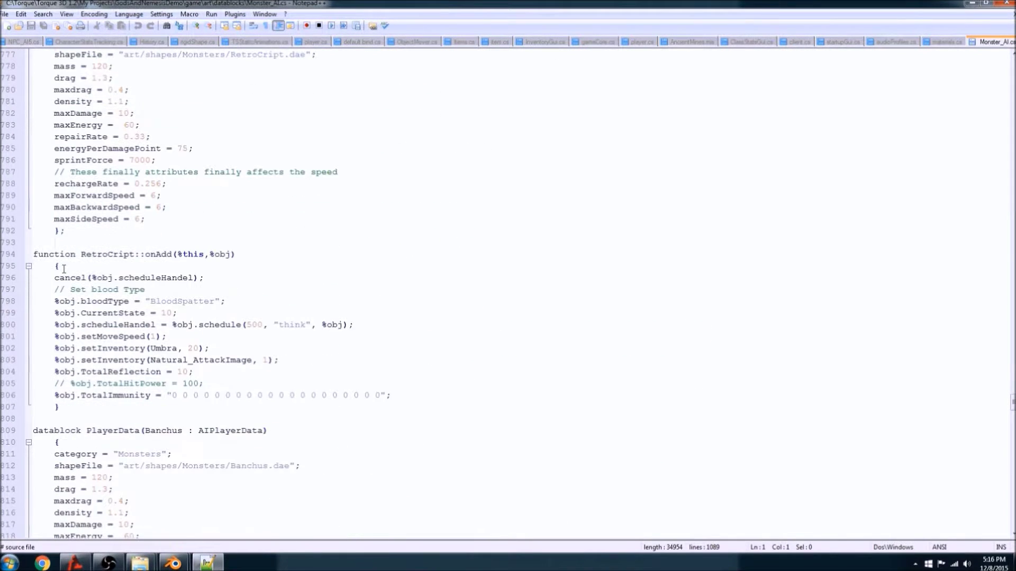
pyautogui.scroll(2, 68, 273)
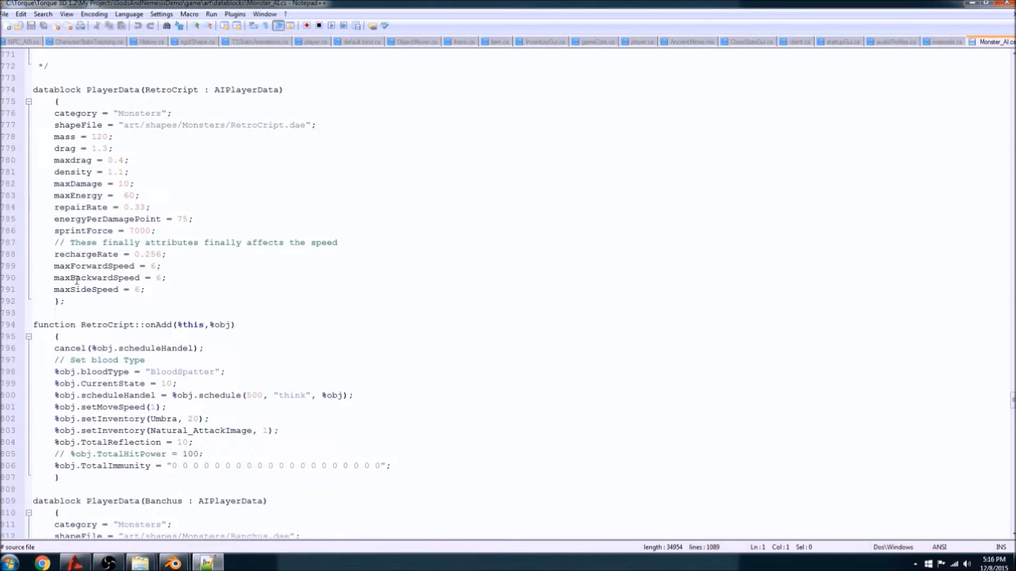
# - Copy the RetroCript PlayerData datablock together with its complete onAdd function
pyautogui.moveTo(31, 102); pyautogui.dragTo(170, 477)
pyautogui.scroll(-3, 102, 274)
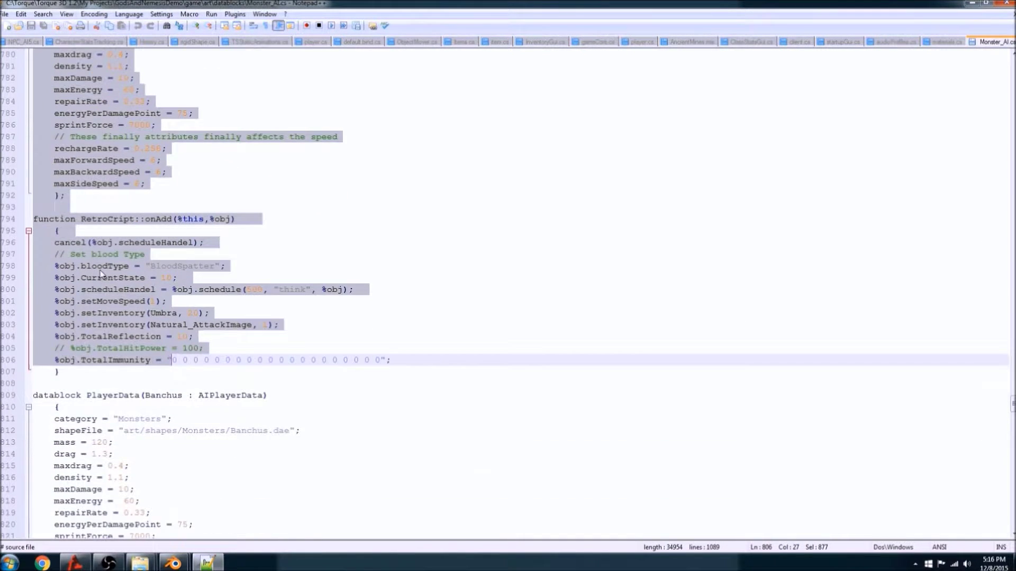
pyautogui.hotkey('shift', 'Down')
pyautogui.hotkey('ctrl', 'c')
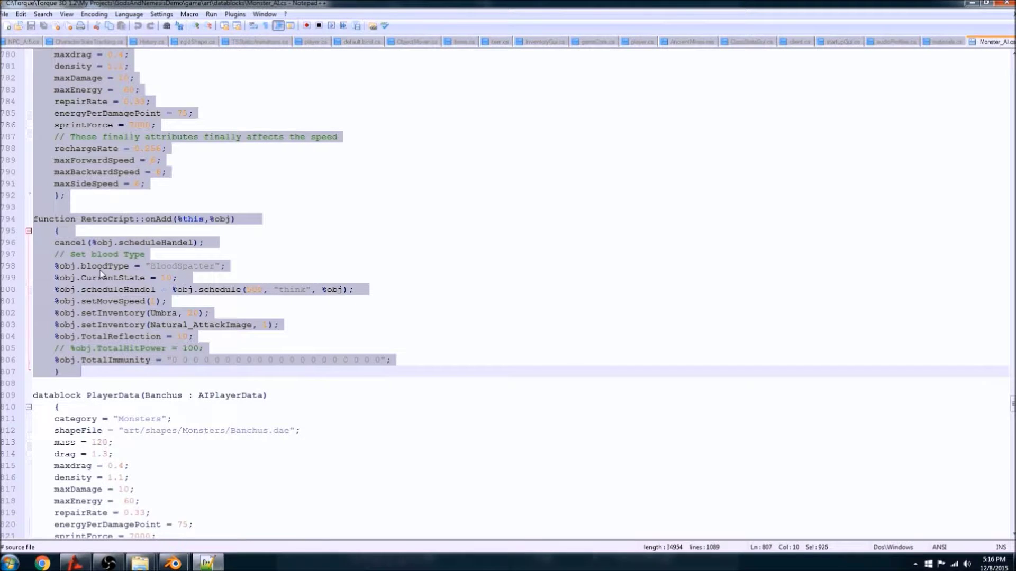
pyautogui.scroll(3, 131, 194)
pyautogui.rightClick(83, 183)
pyautogui.click(98, 201)
pyautogui.scroll(-3, 82, 303)
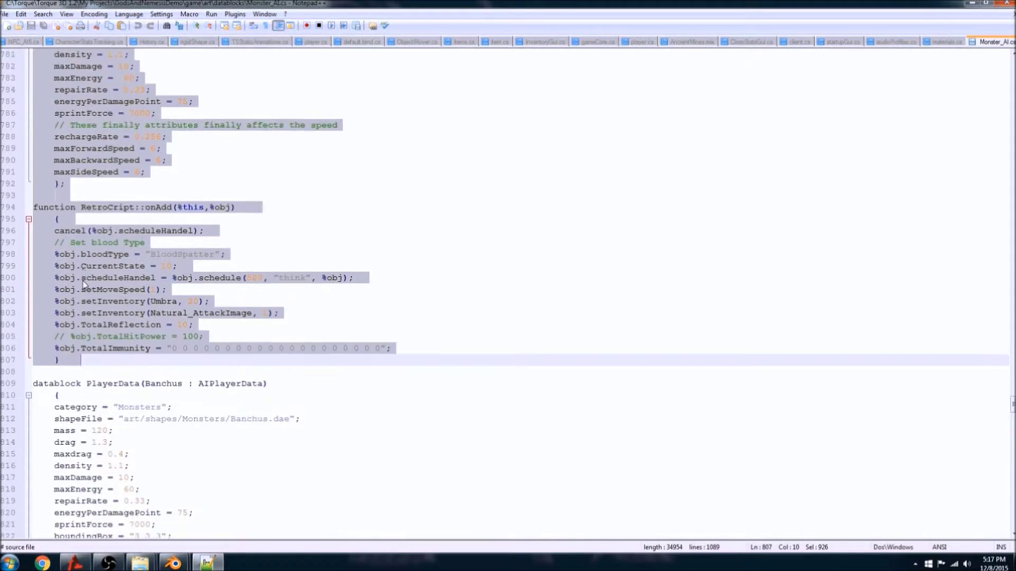
# - Paste the copied RetroCript datablock and onAdd function on new lines just before the Banchus datablock
pyautogui.click(53, 373)
pyautogui.press('Return')
pyautogui.press('Return')
pyautogui.press('Return')
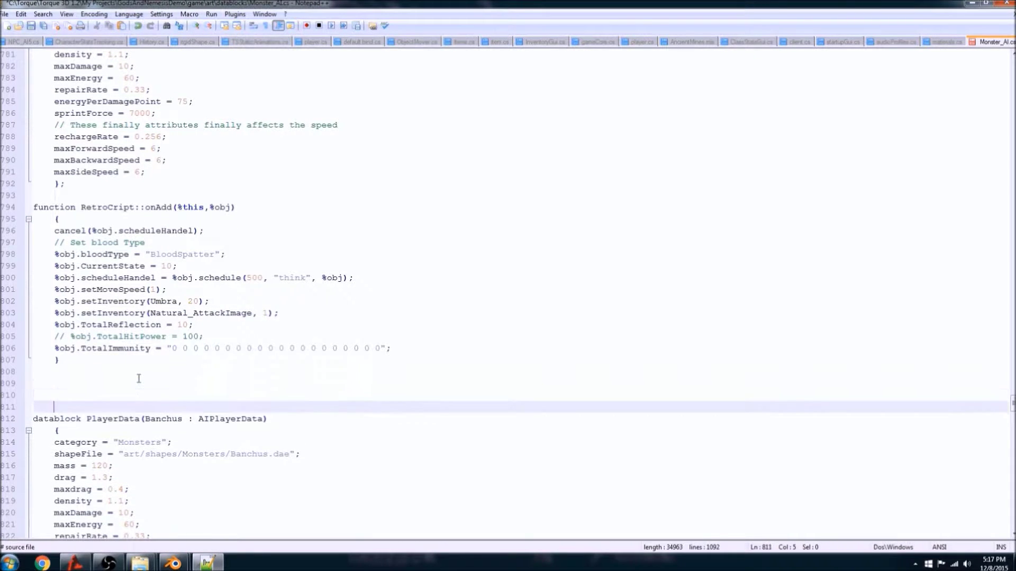
pyautogui.press('Up')
pyautogui.press('Up')
pyautogui.hotkey('ctrl', 'v')
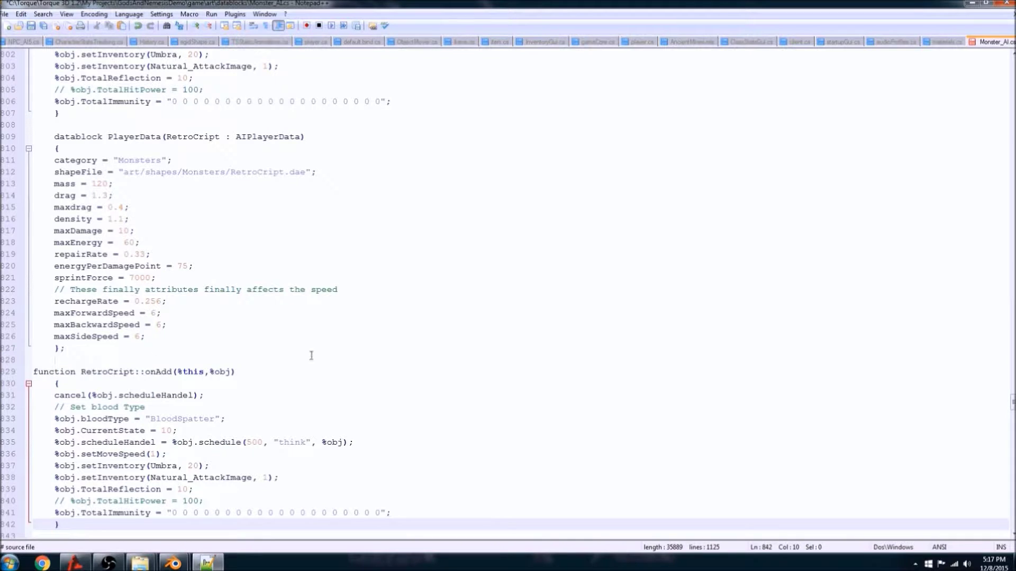
# - Rename the pasted PlayerData datablock from RetroCript to UlanjiSkeleton
pyautogui.scroll(3, 182, 284)
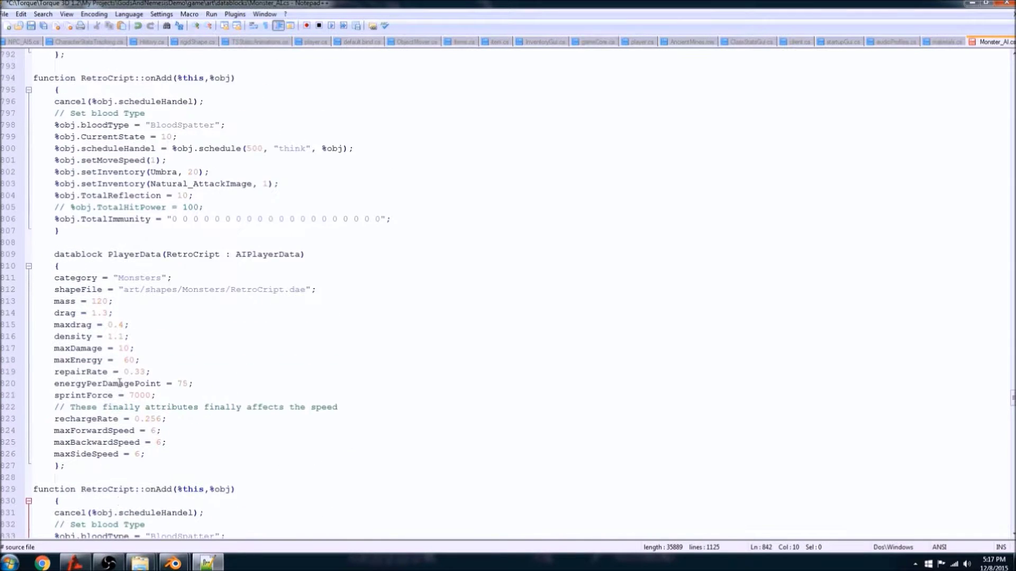
pyautogui.moveTo(167, 254); pyautogui.dragTo(221, 254)
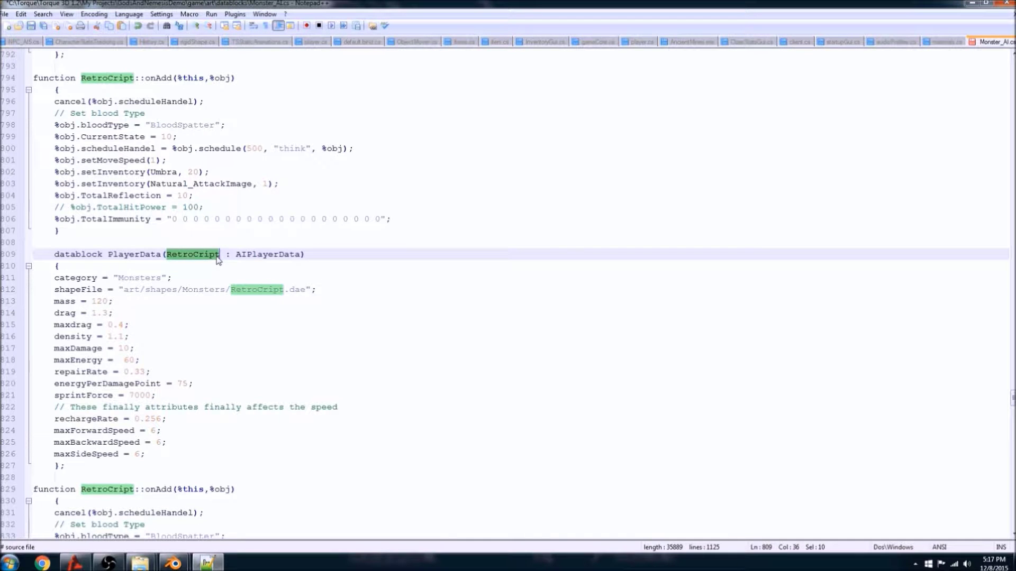
pyautogui.write('Ulanj')
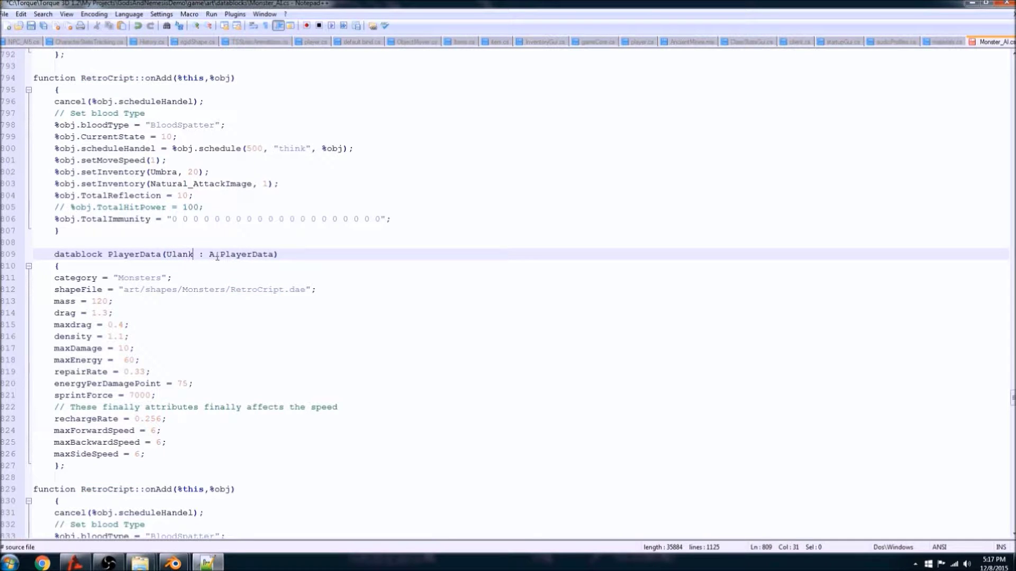
pyautogui.write('iSkeleton')
# - Reuse the new datablock name in its shapeFile path, making it "art/shapes/Monsters/UlanjiSkeleton.dae"
pyautogui.moveTo(167, 255); pyautogui.dragTo(241, 255)
pyautogui.hotkey('ctrl', 'c')
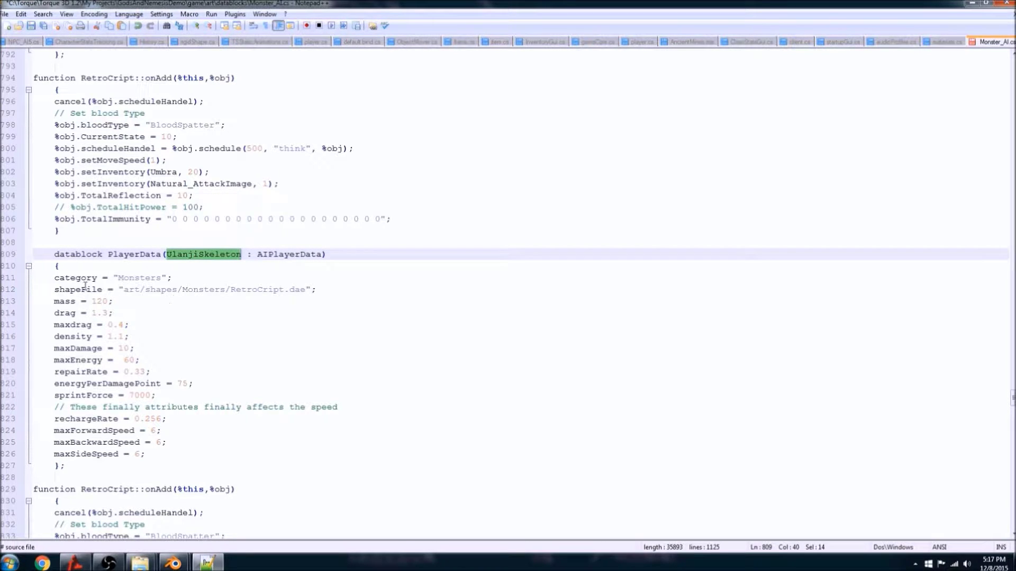
pyautogui.moveTo(231, 289); pyautogui.dragTo(285, 289)
pyautogui.hotkey('ctrl', 'v')
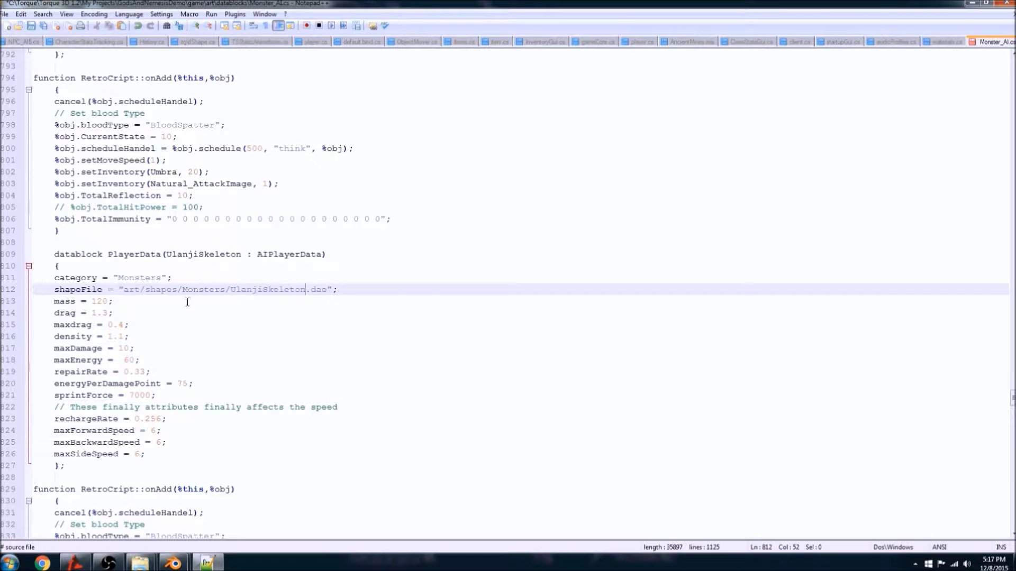
# - Rename the pasted onAdd function to UlanjiSkeleton::onAdd, using the name copied from the new datablock
pyautogui.scroll(-6, 100, 365)
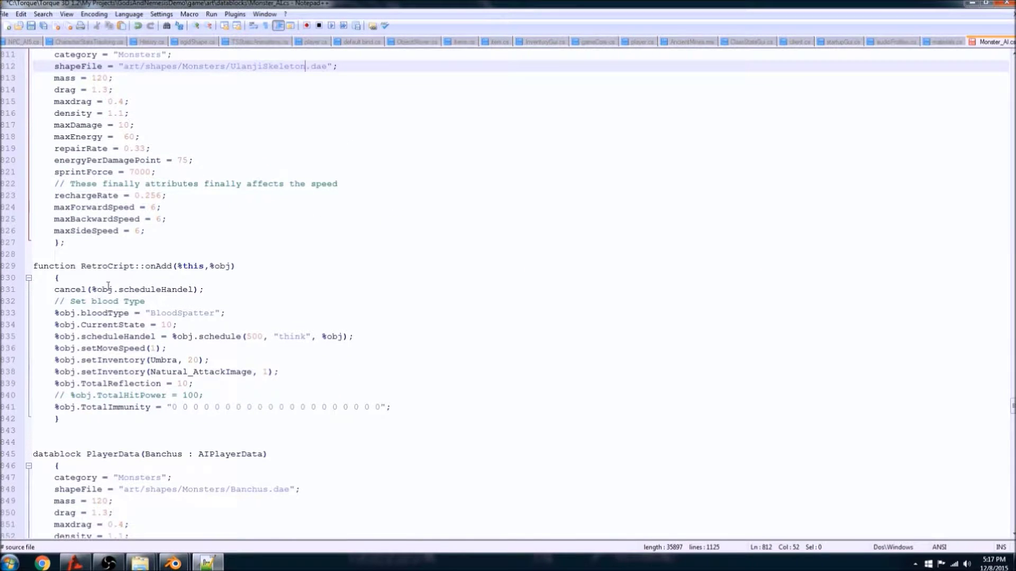
pyautogui.moveTo(80, 266); pyautogui.dragTo(133, 270)
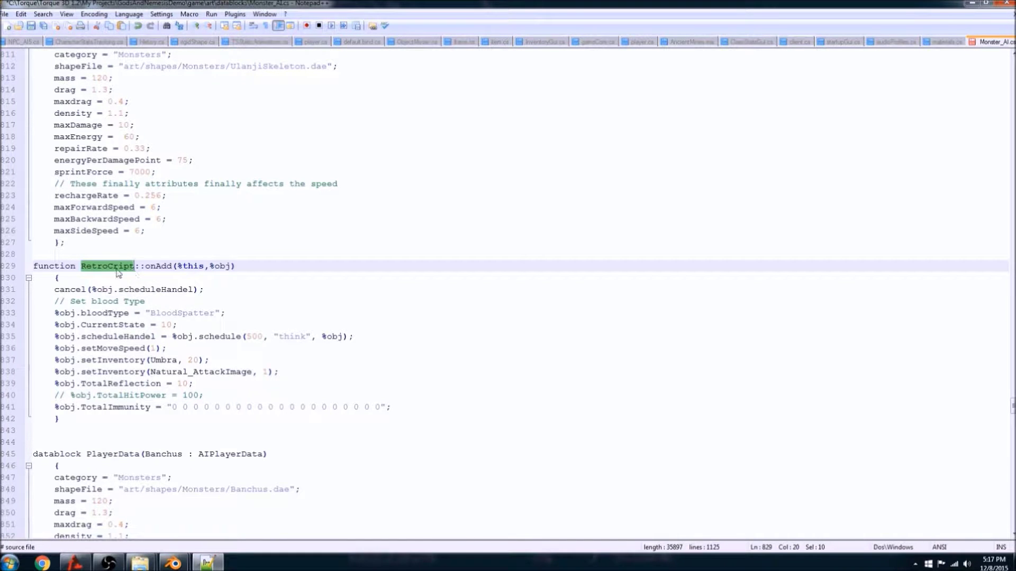
pyautogui.scroll(4, 122, 271)
pyautogui.moveTo(165, 183); pyautogui.dragTo(241, 185)
pyautogui.hotkey('ctrl', 'c')
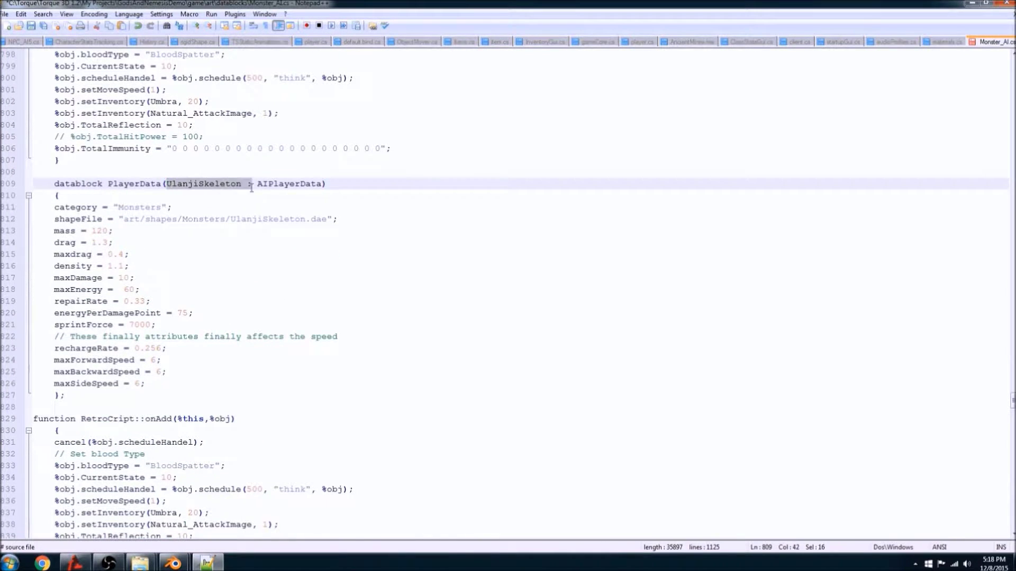
pyautogui.scroll(-3, 202, 259)
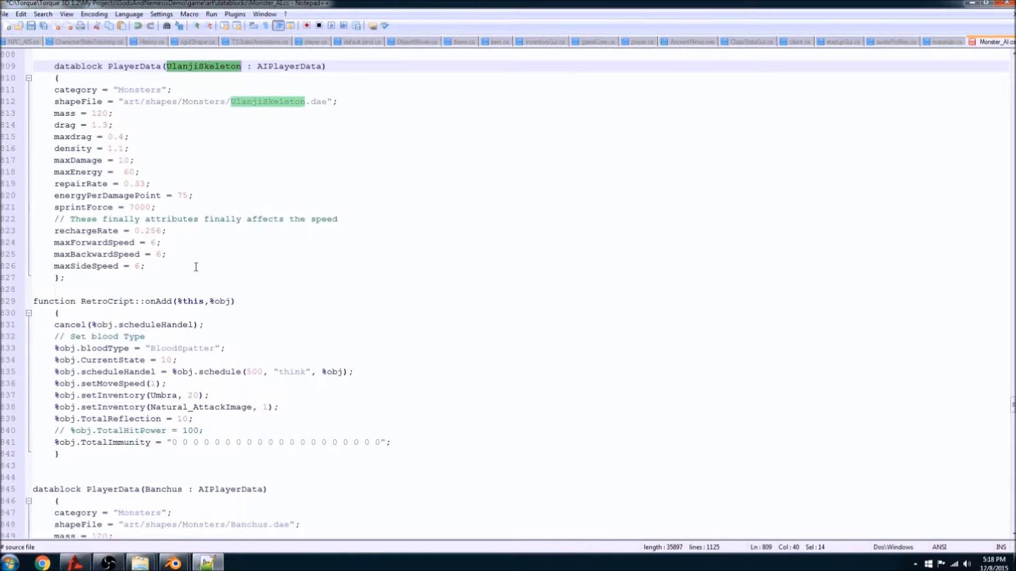
pyautogui.moveTo(81, 301); pyautogui.dragTo(107, 301)
pyautogui.doubleClick(106, 301)
pyautogui.hotkey('ctrl', 'v')
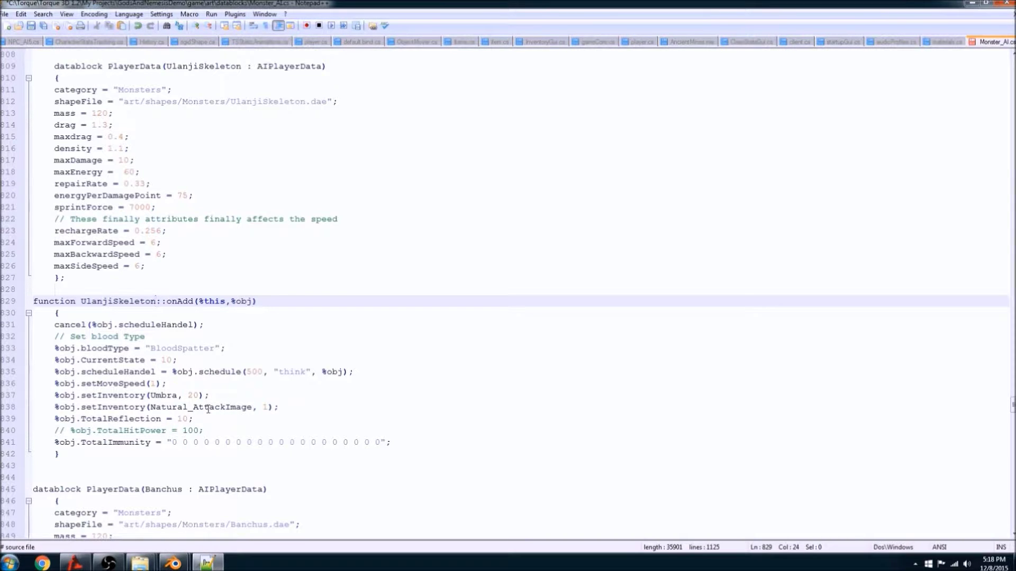
# - Go back up through Monster_AI.cs and examine the SkinCrawler player datablock and the ProtoGhostDisabled code before it
pyautogui.scroll(20, 208, 409)
pyautogui.scroll(18, 133, 362)
pyautogui.scroll(20, 136, 361)
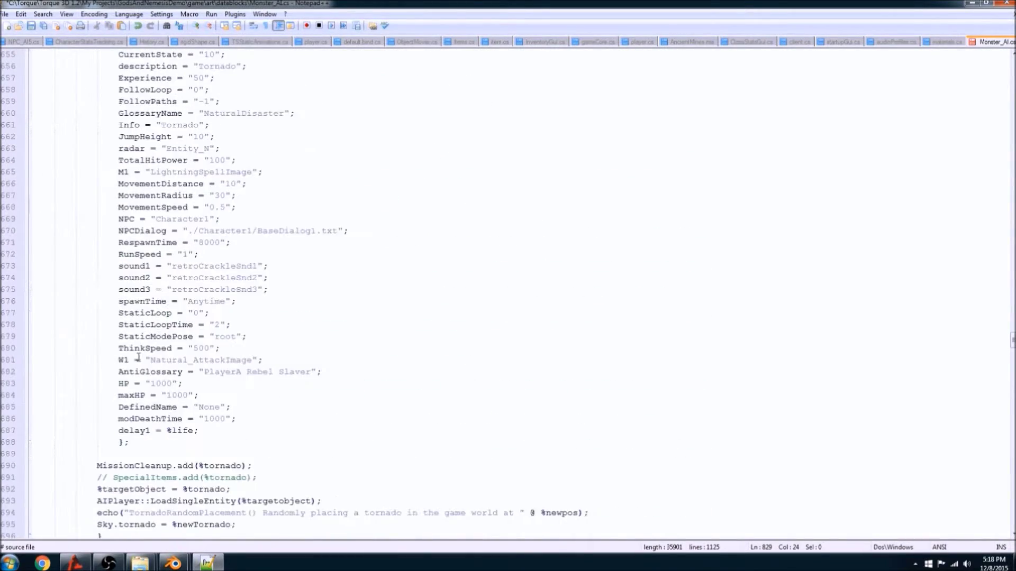
pyautogui.scroll(20, 142, 355)
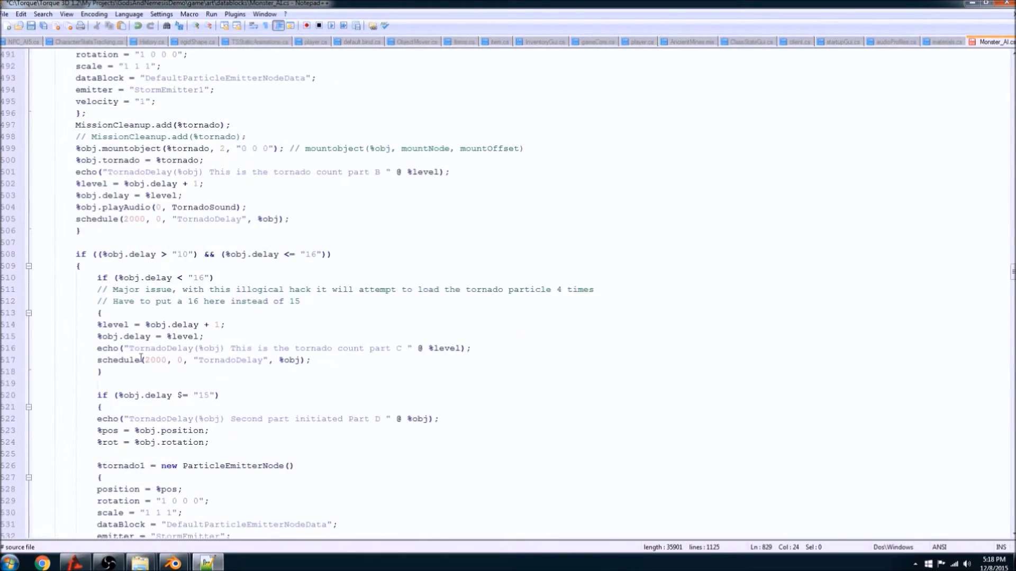
pyautogui.scroll(20, 142, 359)
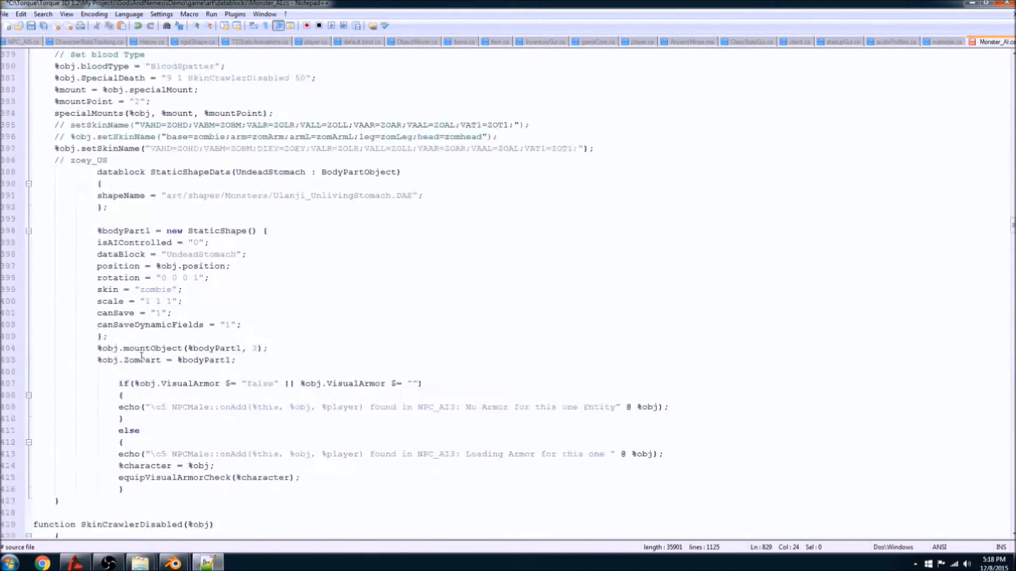
pyautogui.scroll(20, 141, 357)
pyautogui.scroll(14, 140, 360)
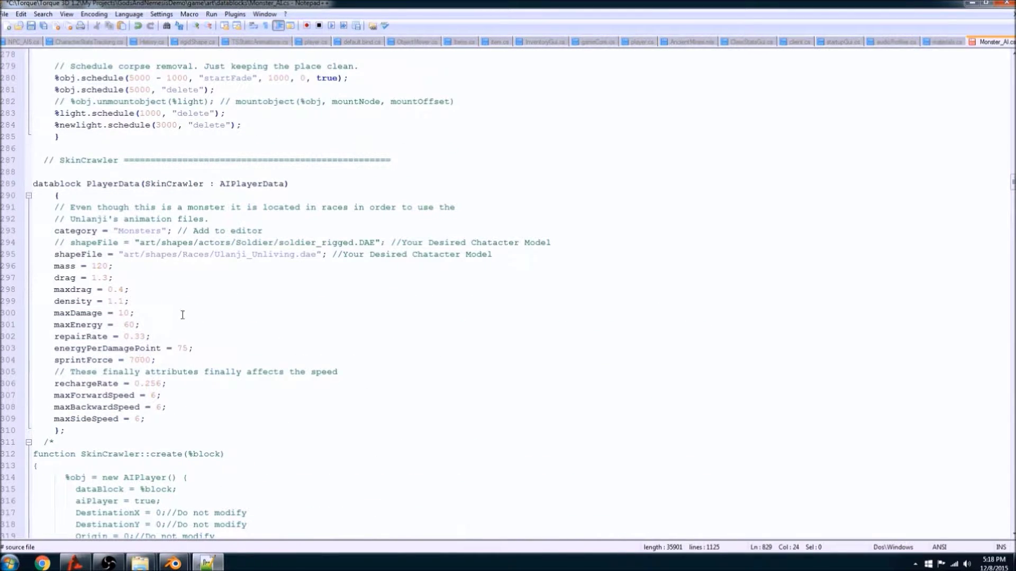
pyautogui.scroll(10, 180, 316)
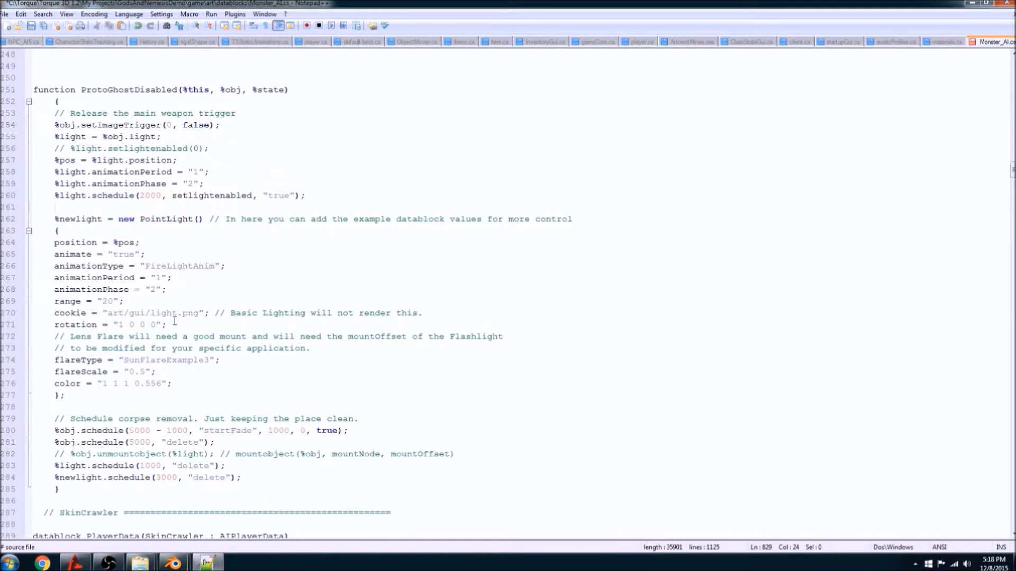
pyautogui.scroll(7, 178, 318)
pyautogui.scroll(-16, 171, 323)
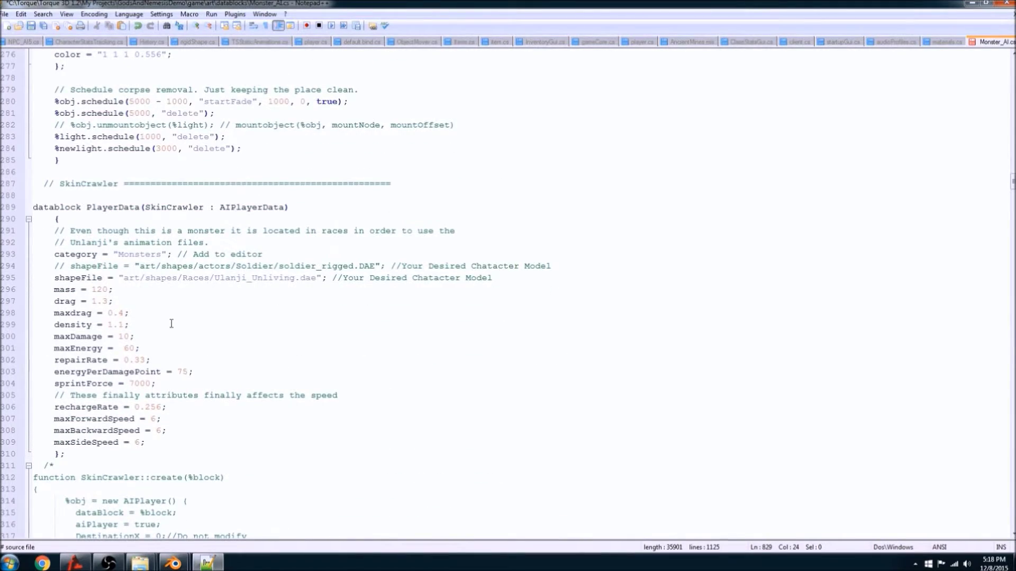
pyautogui.scroll(-9, 171, 323)
pyautogui.scroll(6, 171, 324)
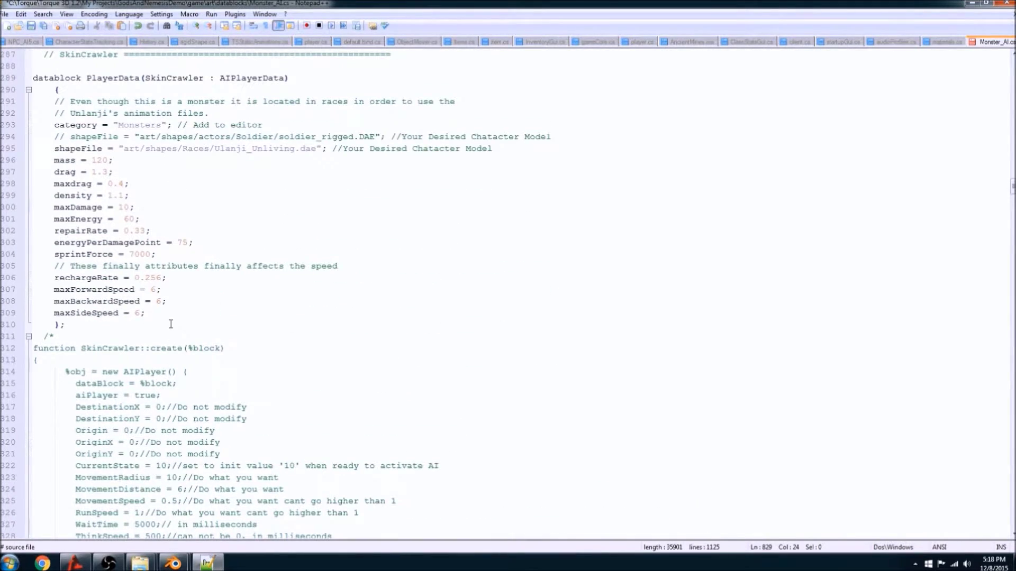
# - Examine SkinCrawler's onAdd and SkinCrawlerDisabled functions, including the skin name, UndeadStomach body part and visual armor code
pyautogui.scroll(-7, 171, 324)
pyautogui.scroll(-20, 171, 324)
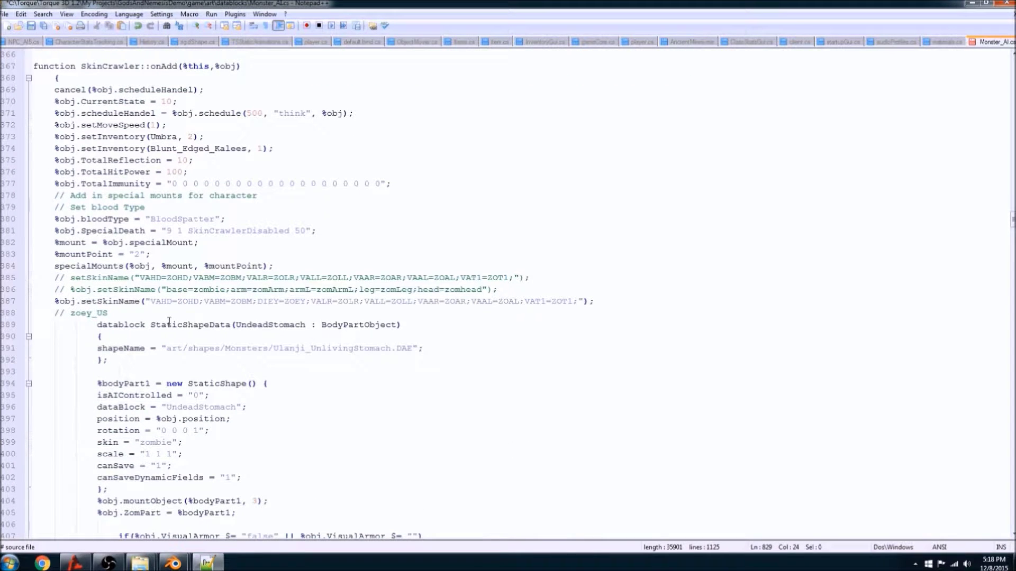
pyautogui.scroll(-7, 169, 322)
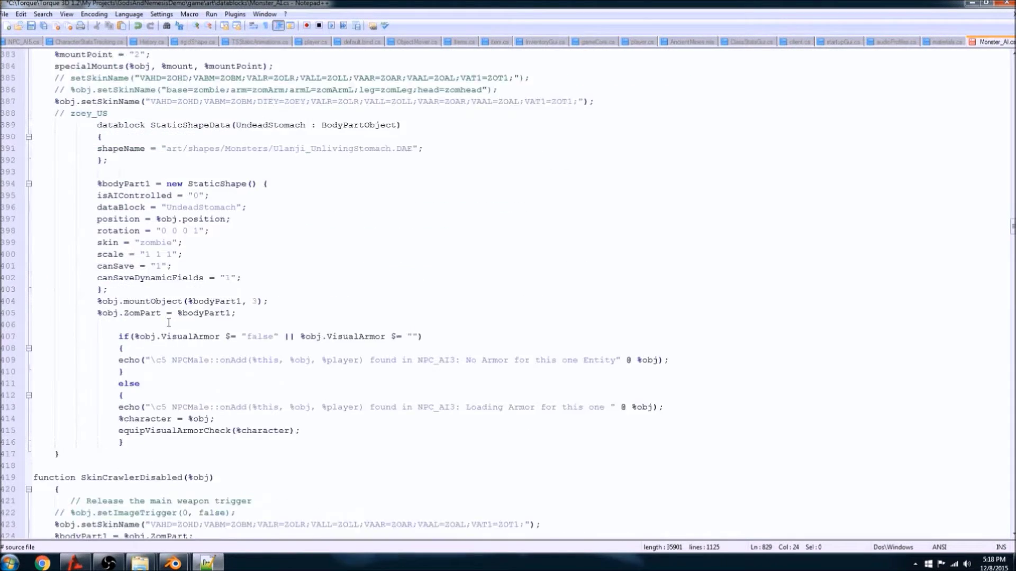
pyautogui.scroll(-5, 169, 322)
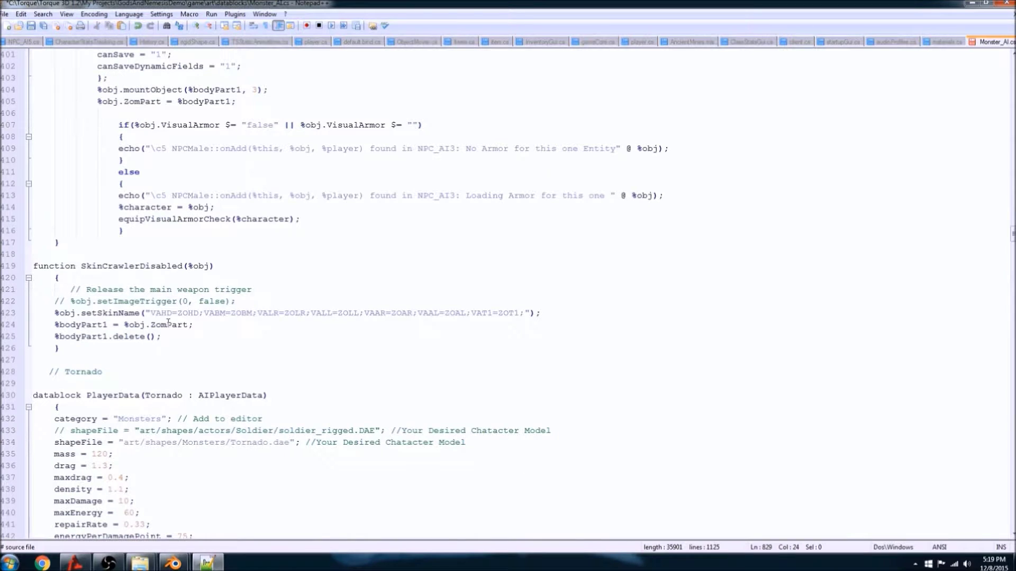
pyautogui.scroll(5, 168, 384)
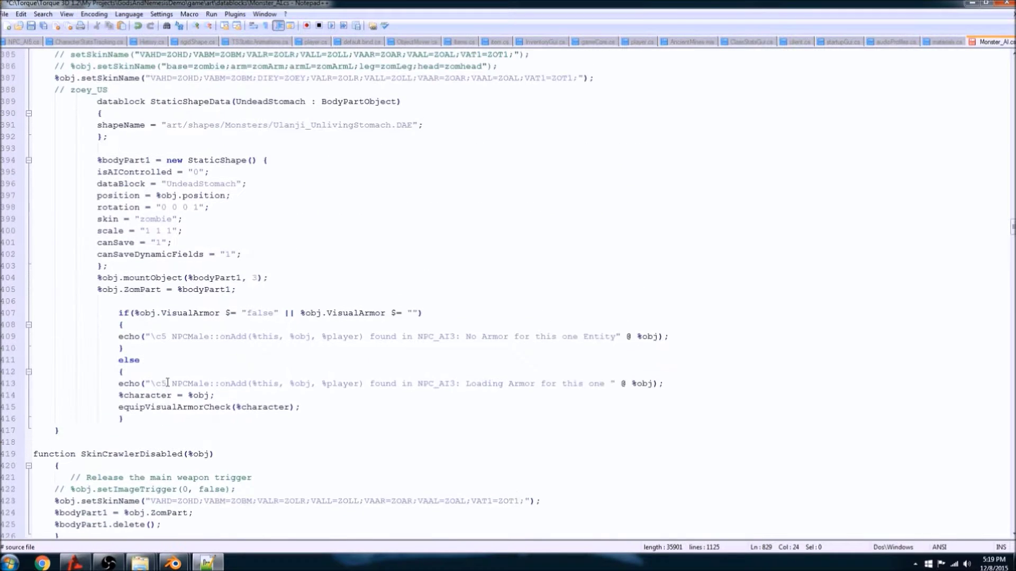
pyautogui.scroll(4, 164, 375)
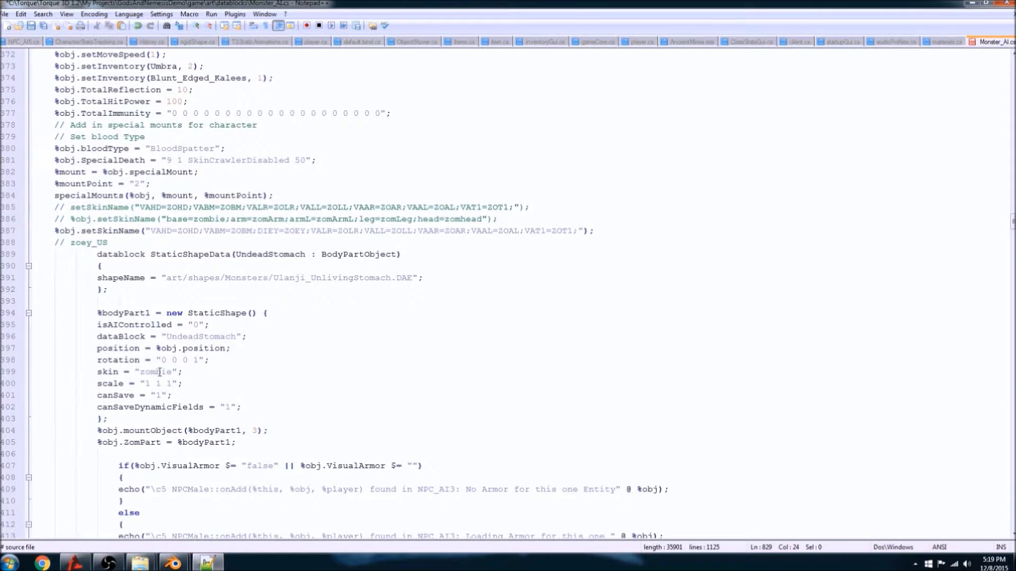
pyautogui.scroll(5, 159, 373)
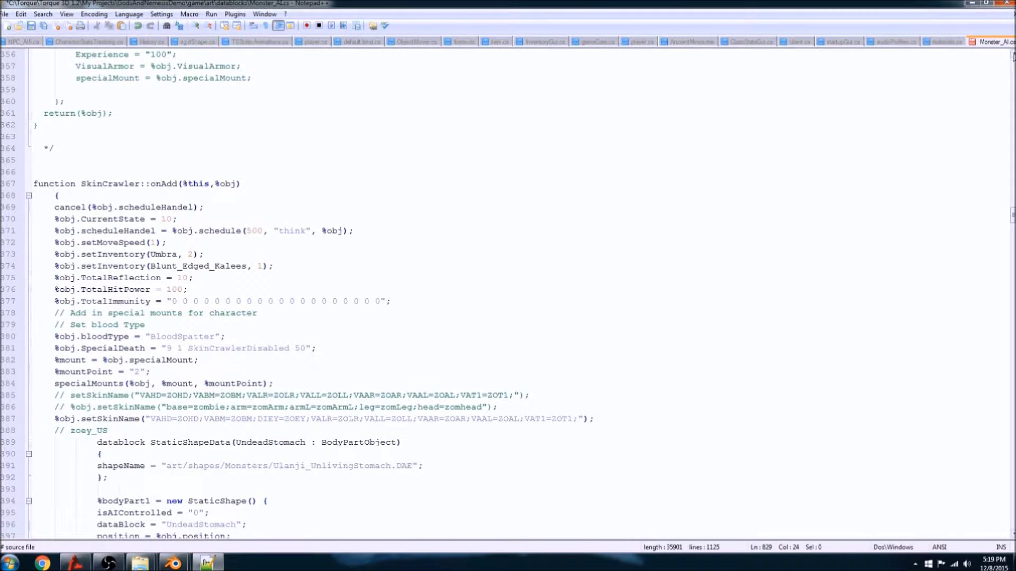
# - Save Monster_AI.cs, then switch to NPC_AI5.cs and review its NPCMale, NPCFemale and NPCKayth player datablocks
pyautogui.hotkey('ctrl', 's')
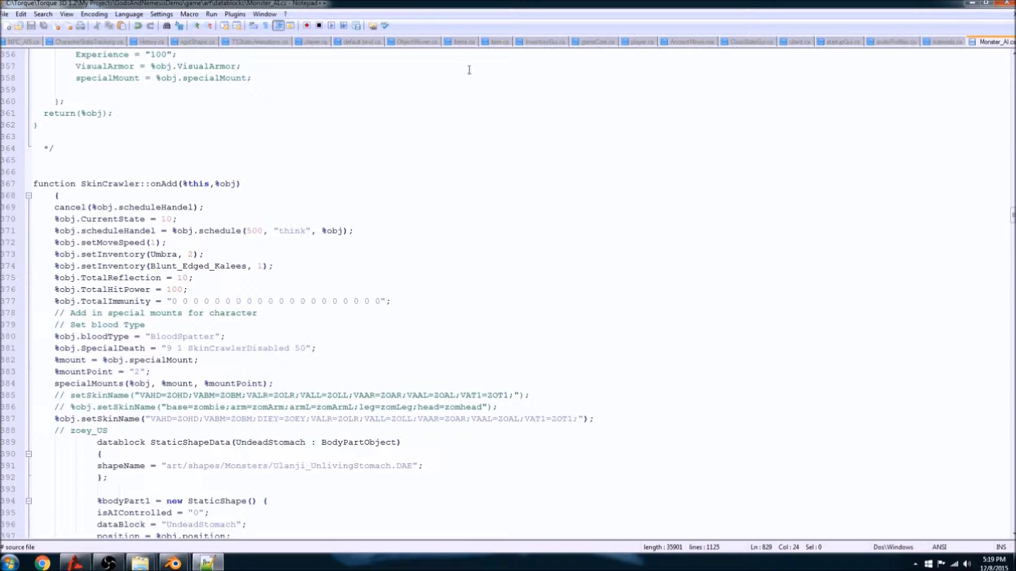
pyautogui.click(24, 41)
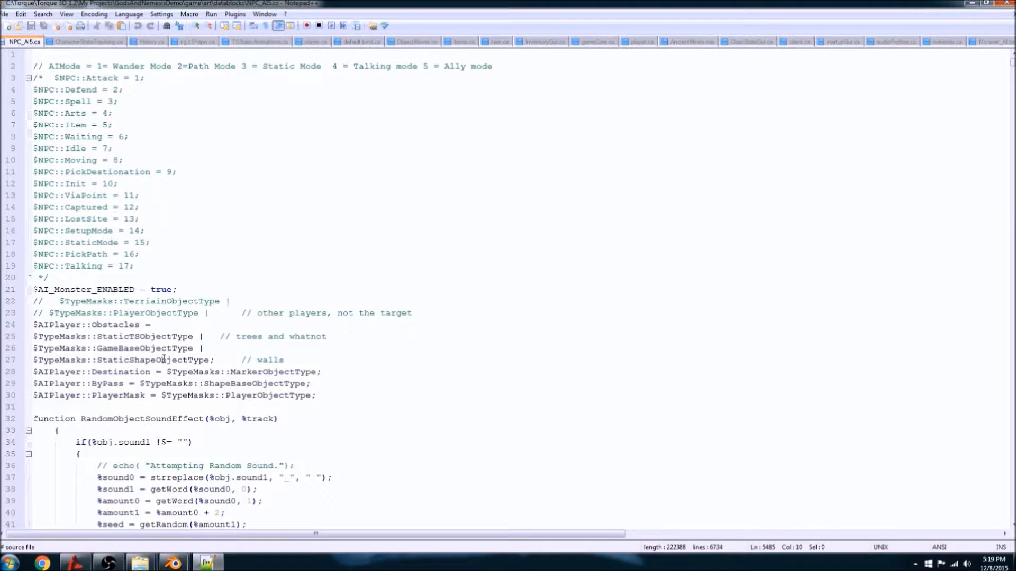
pyautogui.scroll(-7, 158, 354)
pyautogui.scroll(-10, 100, 290)
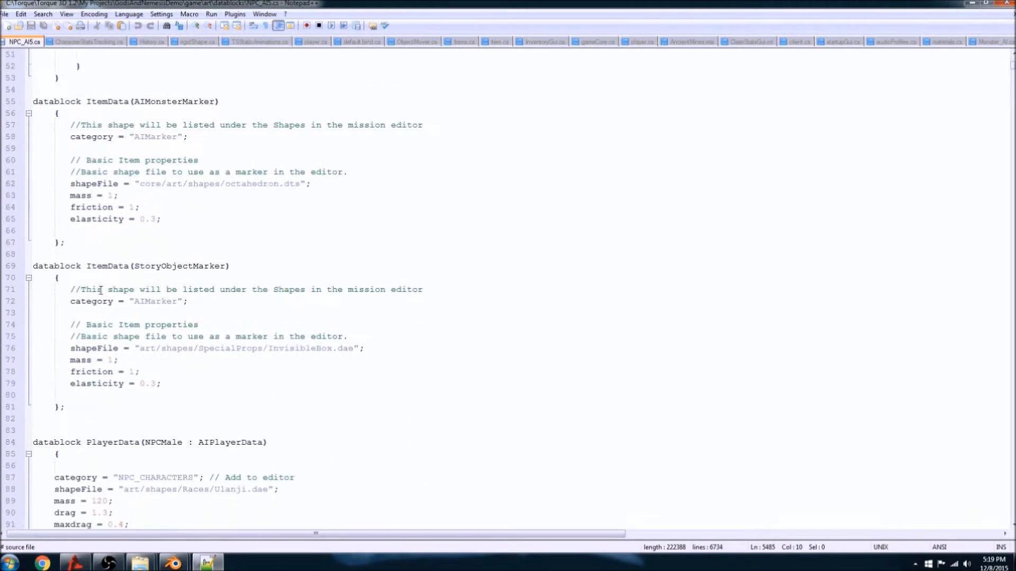
pyautogui.scroll(-9, 98, 290)
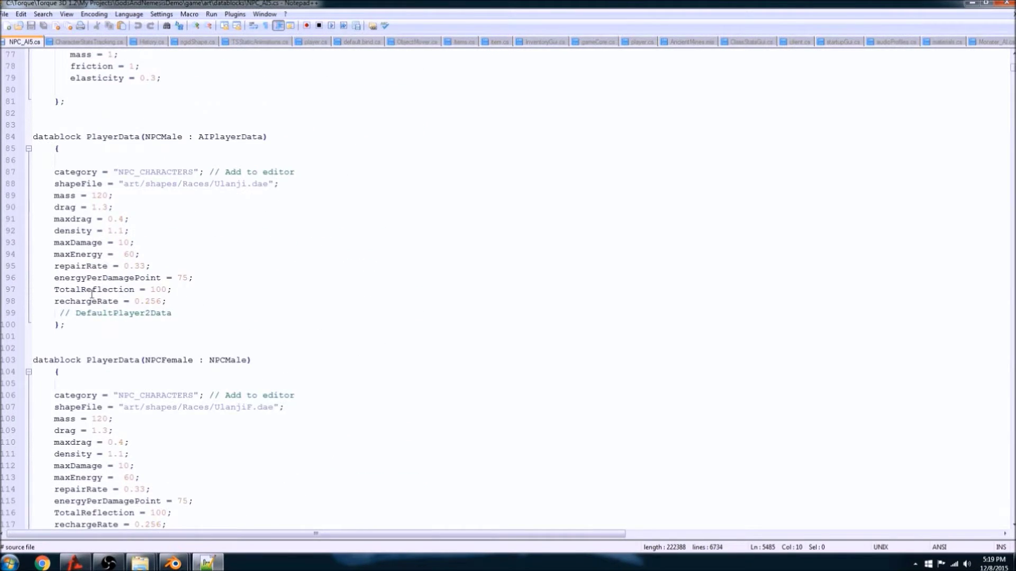
pyautogui.scroll(-7, 91, 294)
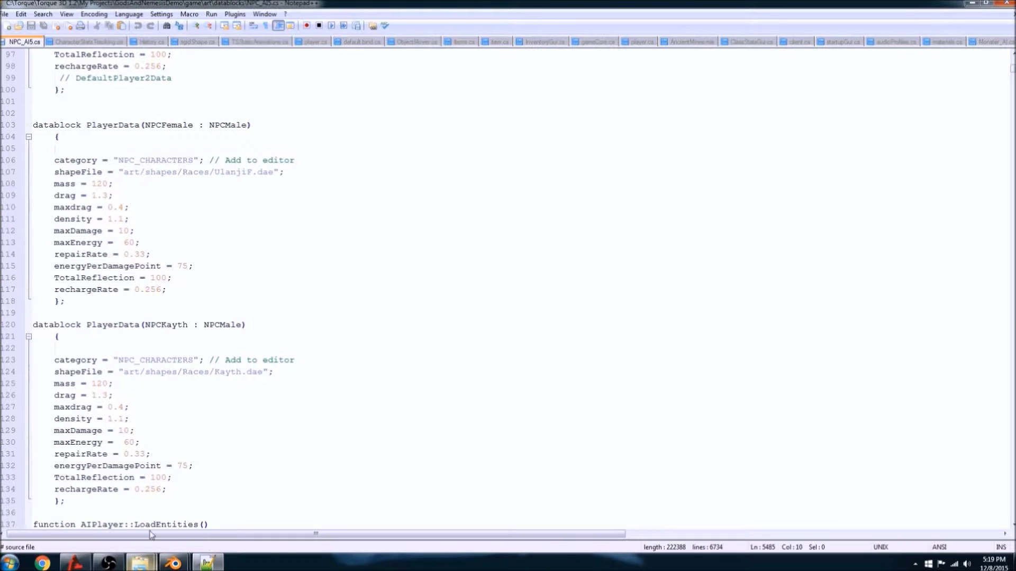
# - Examine the FormStoryTSShape and LoadSingleObject functions in NPC_AI5.cs, including the marker template and the TSStatic, Explosion and Item cases
pyautogui.click(973, 3)
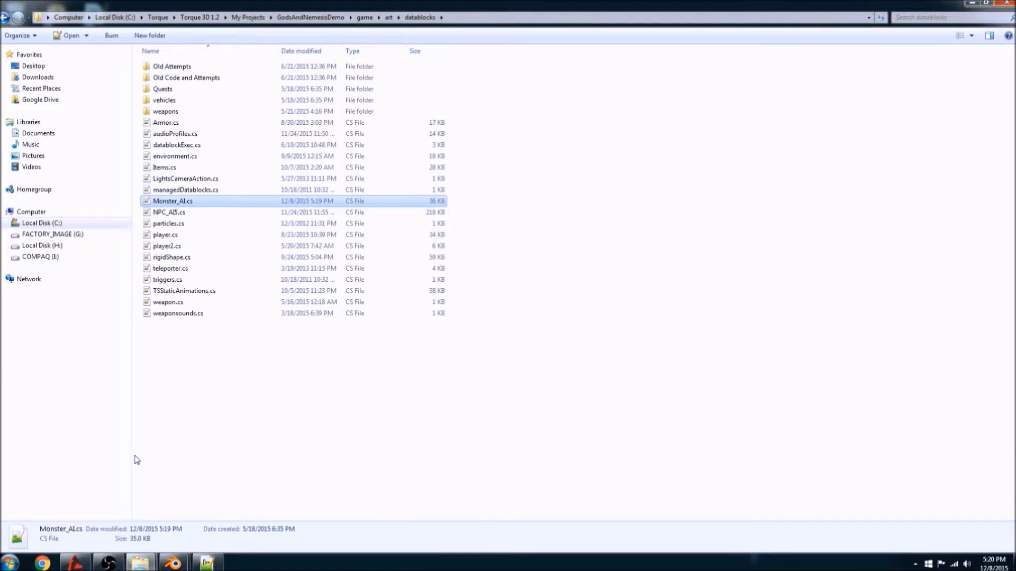
pyautogui.click(207, 563)
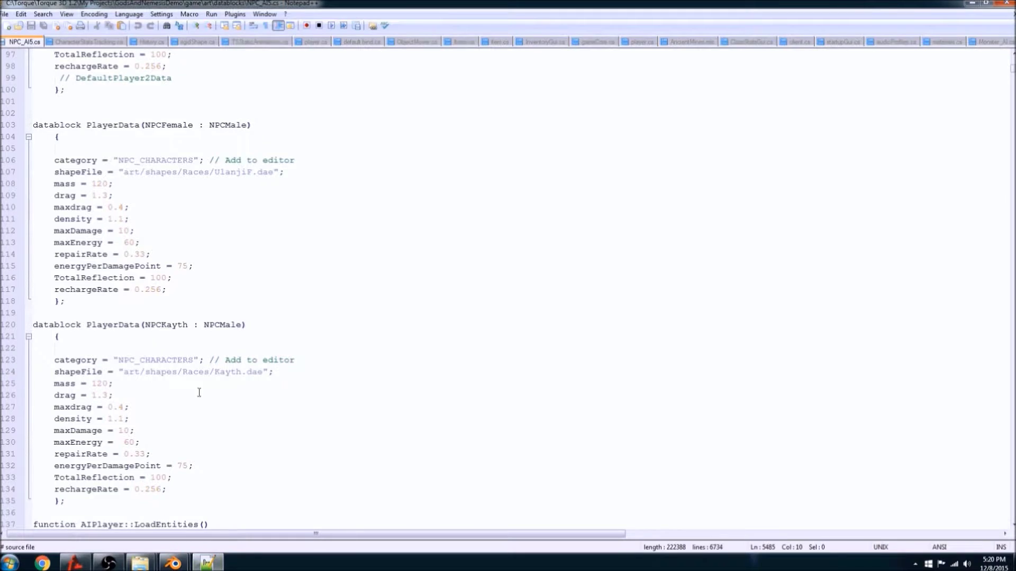
pyautogui.scroll(3, 176, 406)
pyautogui.scroll(-20, 169, 402)
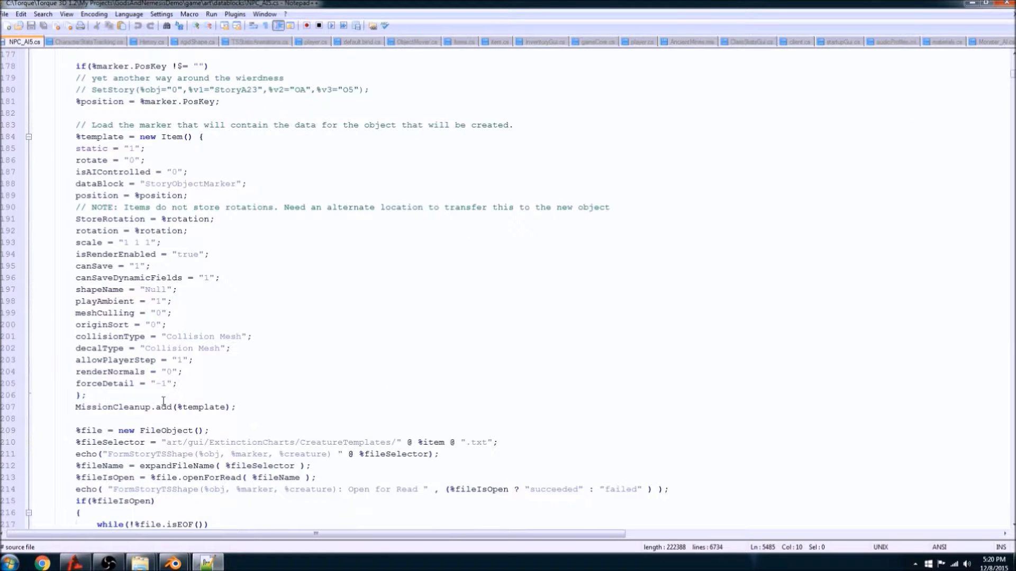
pyautogui.scroll(5, 157, 400)
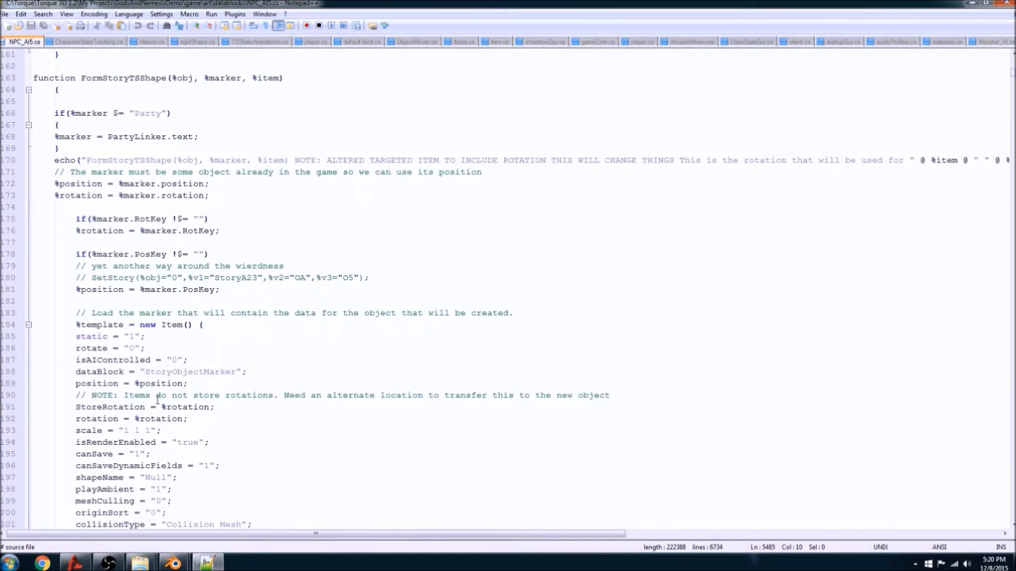
pyautogui.scroll(-17, 157, 400)
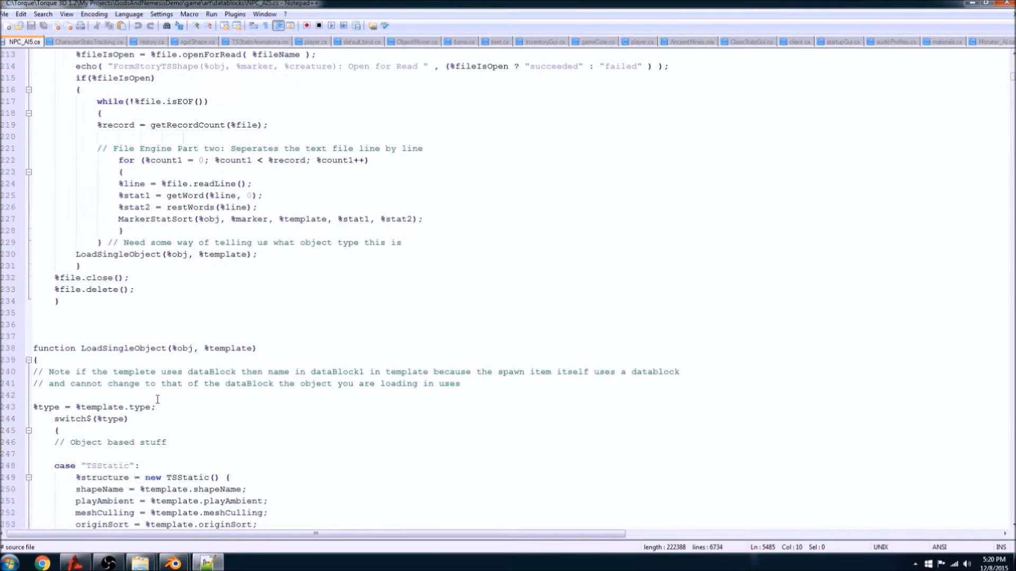
pyautogui.scroll(-12, 157, 400)
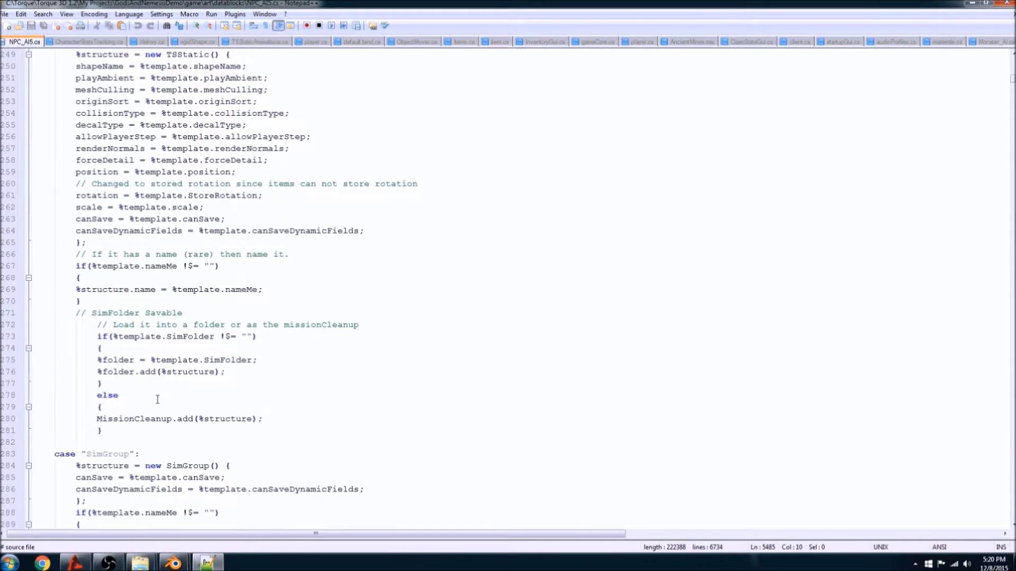
pyautogui.scroll(-10, 157, 398)
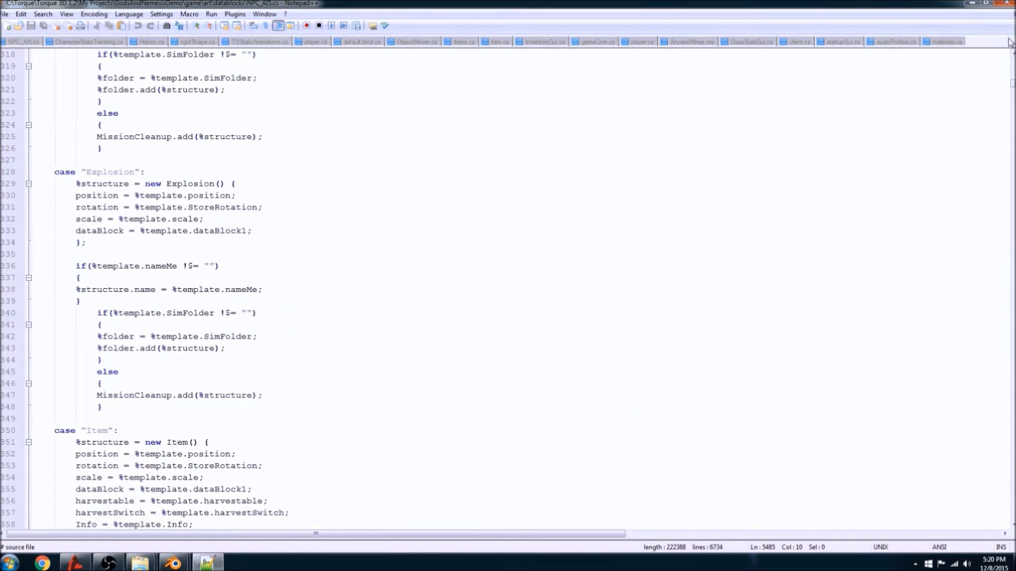
# - Return to Monster_AI.cs and review the tornado code, from Tornado::onAdd through RandomTornado to ObjectDeathCountDown
pyautogui.click(994, 42)
pyautogui.scroll(-20, 103, 283)
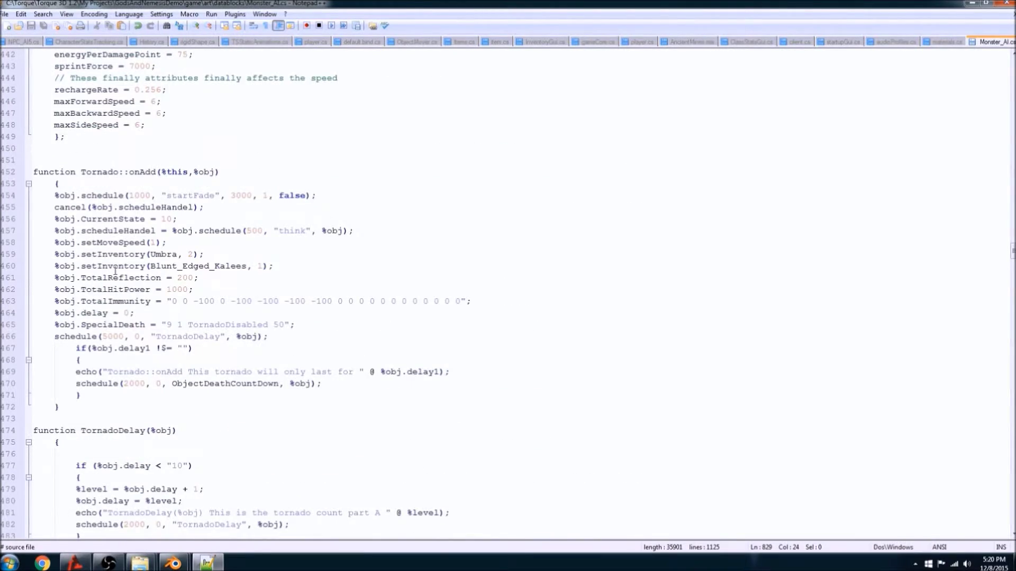
pyautogui.scroll(-17, 116, 276)
pyautogui.scroll(-20, 116, 276)
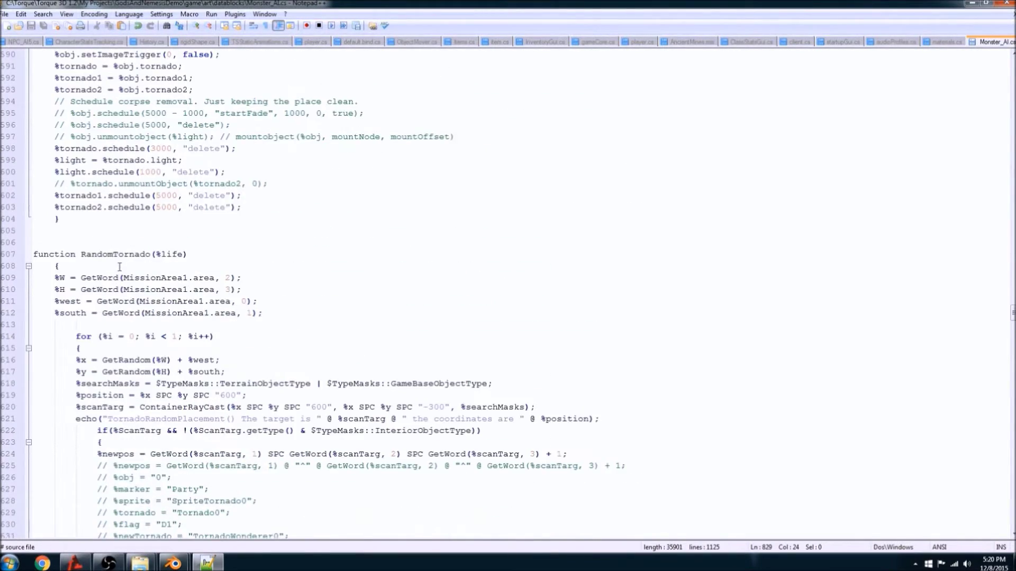
pyautogui.scroll(6, 120, 266)
pyautogui.scroll(-20, 121, 266)
pyautogui.scroll(17, 125, 269)
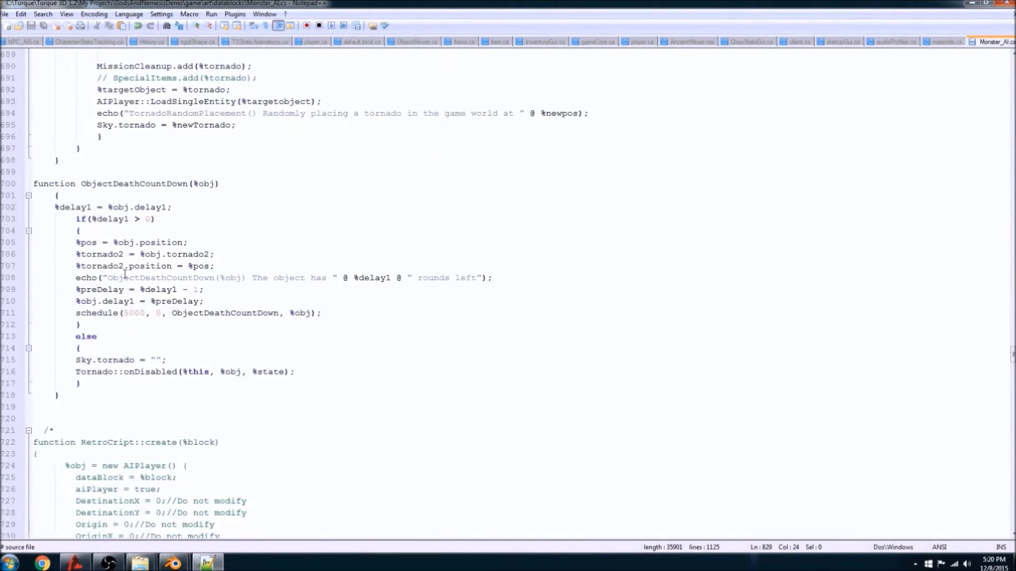
# - Review the RetroCript and UlanjiSkeleton datablocks, and highlight the commented FormMarker call in Banchus::onAdd
pyautogui.scroll(-20, 125, 274)
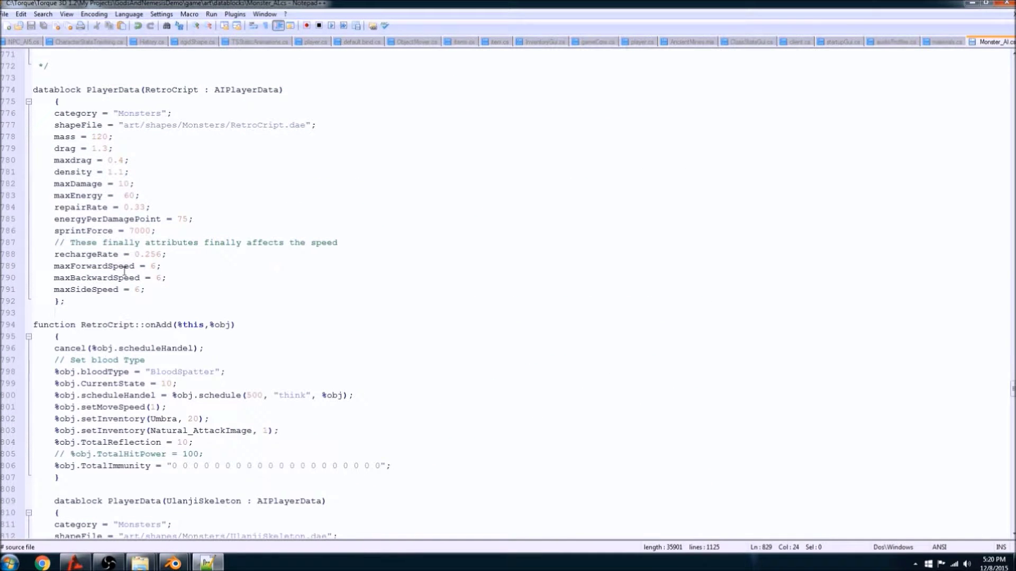
pyautogui.scroll(-20, 124, 271)
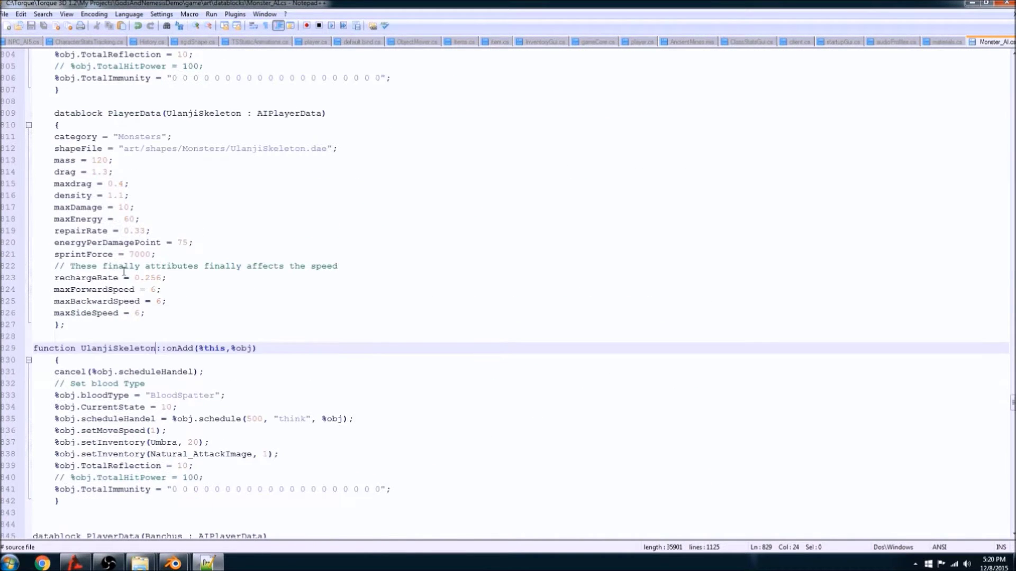
pyautogui.scroll(-9, 124, 272)
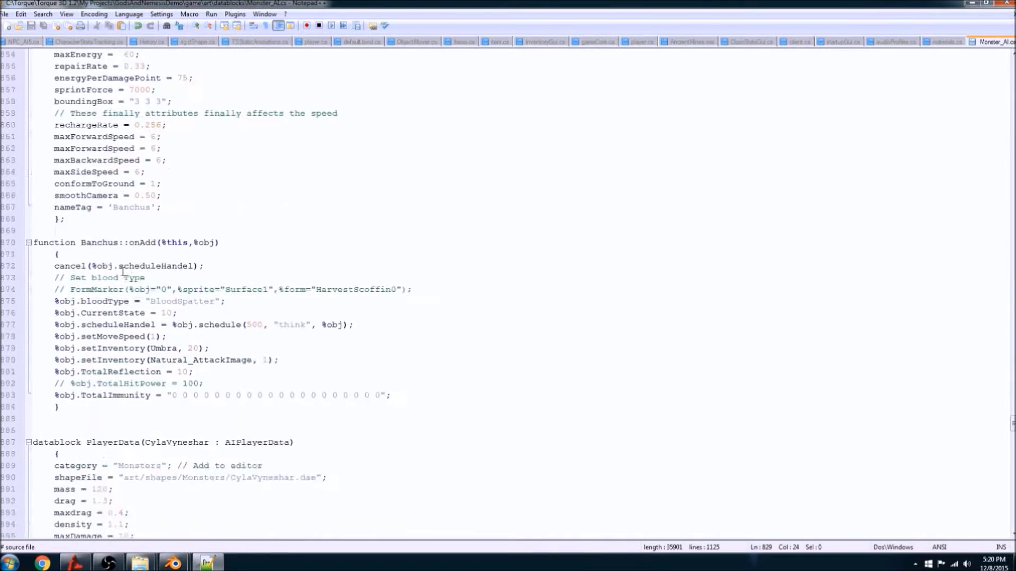
pyautogui.scroll(5, 122, 272)
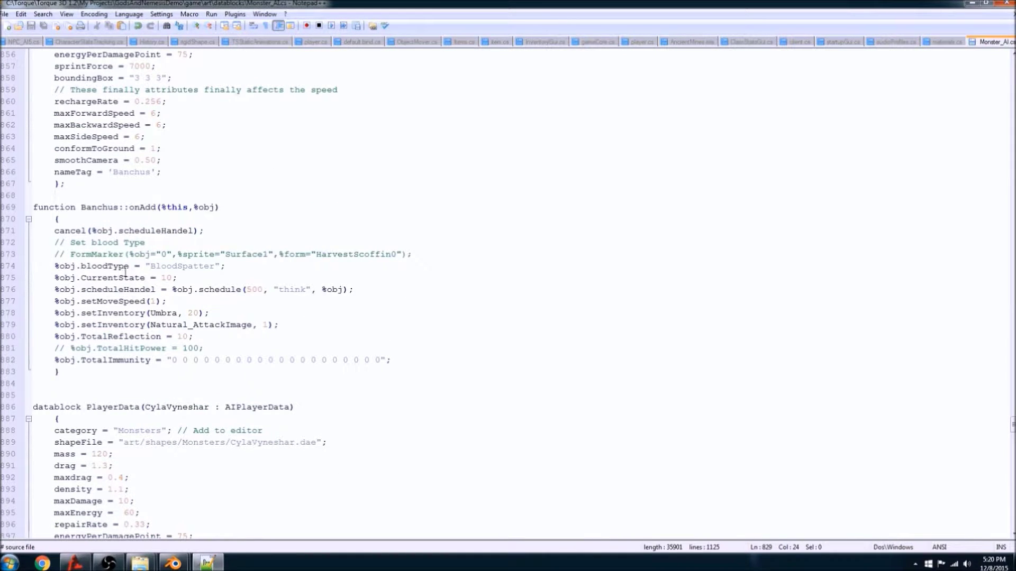
pyautogui.moveTo(70, 254); pyautogui.dragTo(417, 254)
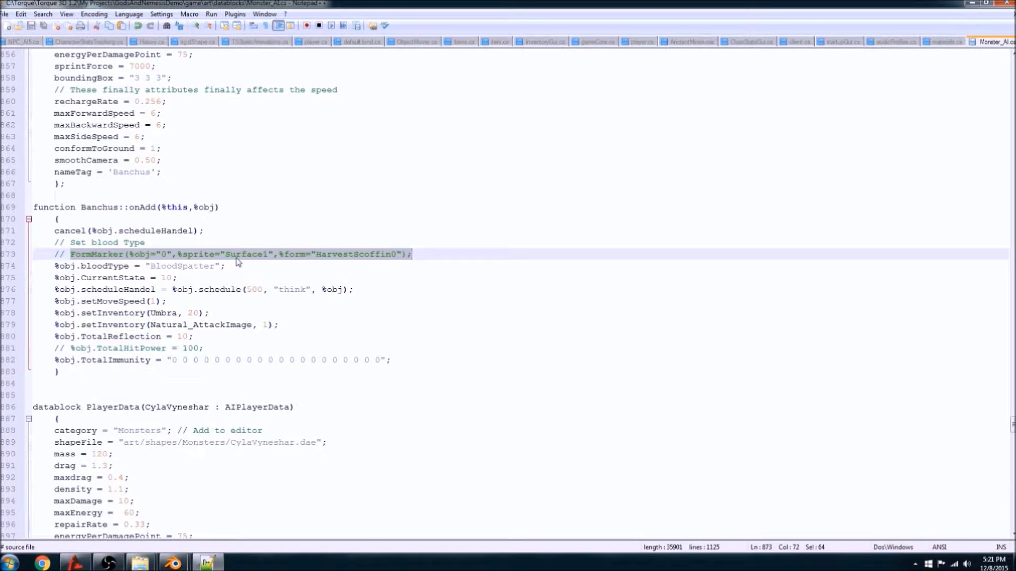
pyautogui.click(172, 277)
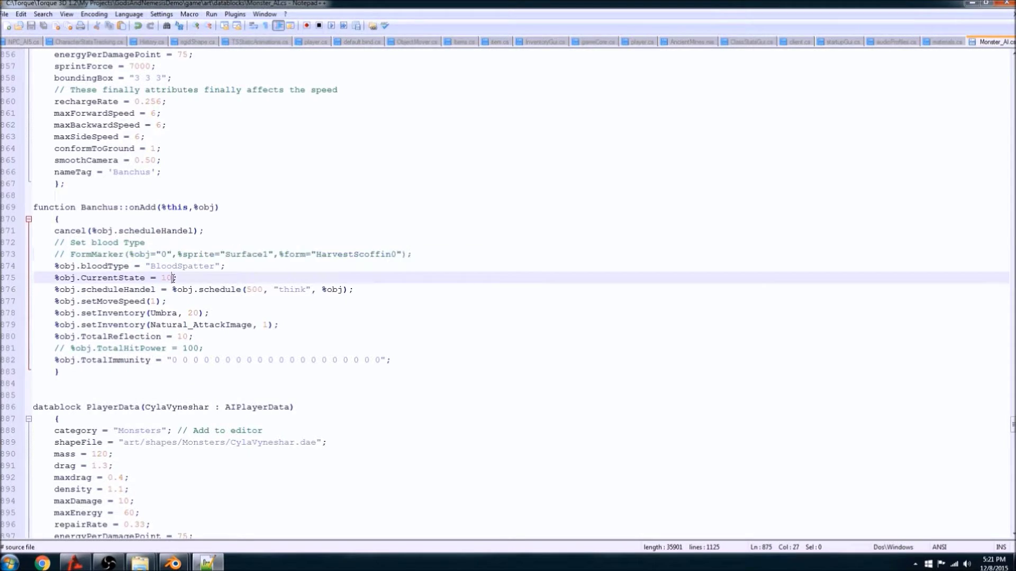
# - Copy the name FormMarker from the comment, search for it in NPC_AI5.cs, and examine the function's template fields
pyautogui.doubleClick(71, 255)
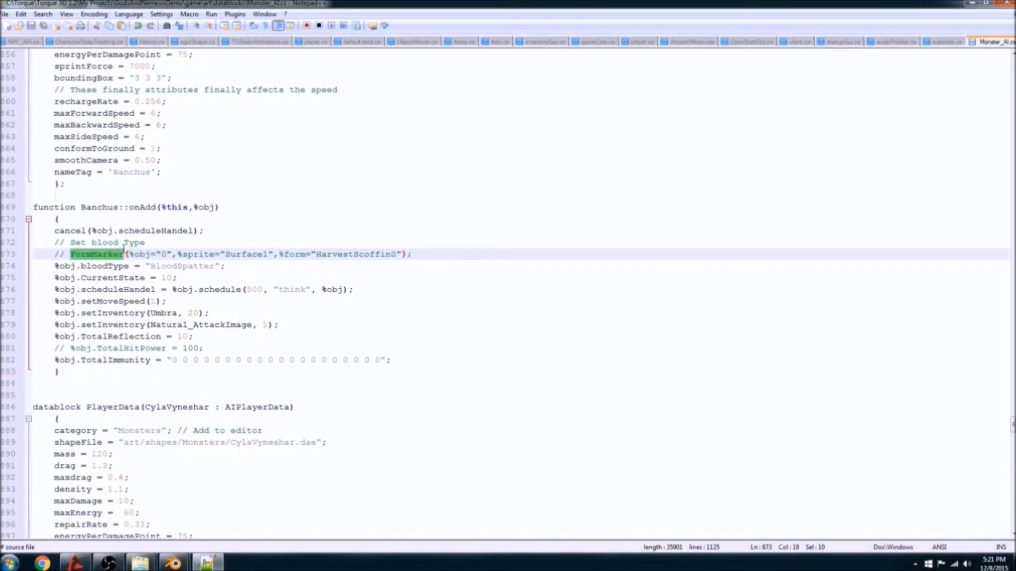
pyautogui.rightClick(117, 253)
pyautogui.click(125, 269)
pyautogui.click(33, 42)
pyautogui.click(166, 25)
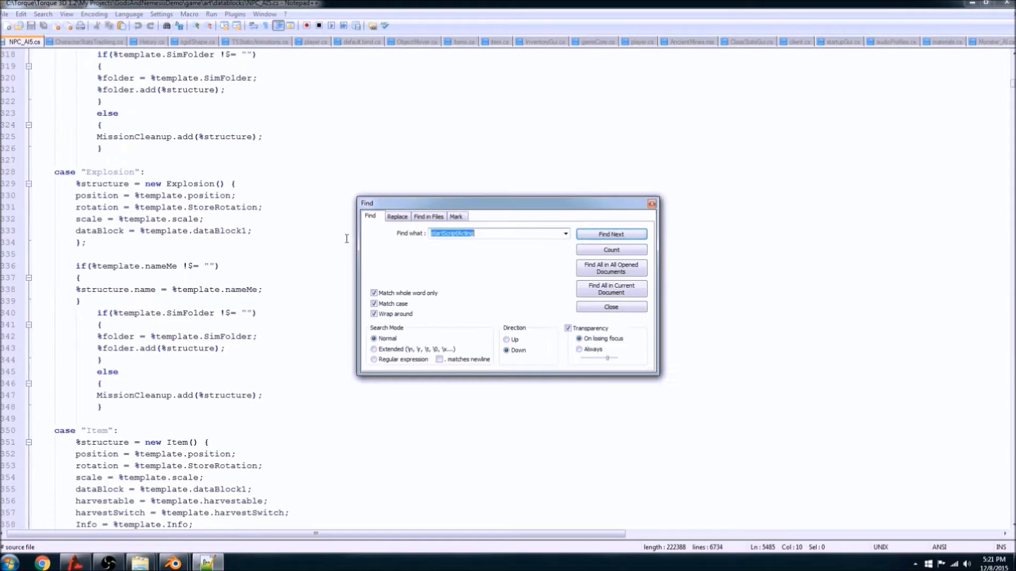
pyautogui.hotkey('ctrl', 'v')
pyautogui.click(612, 235)
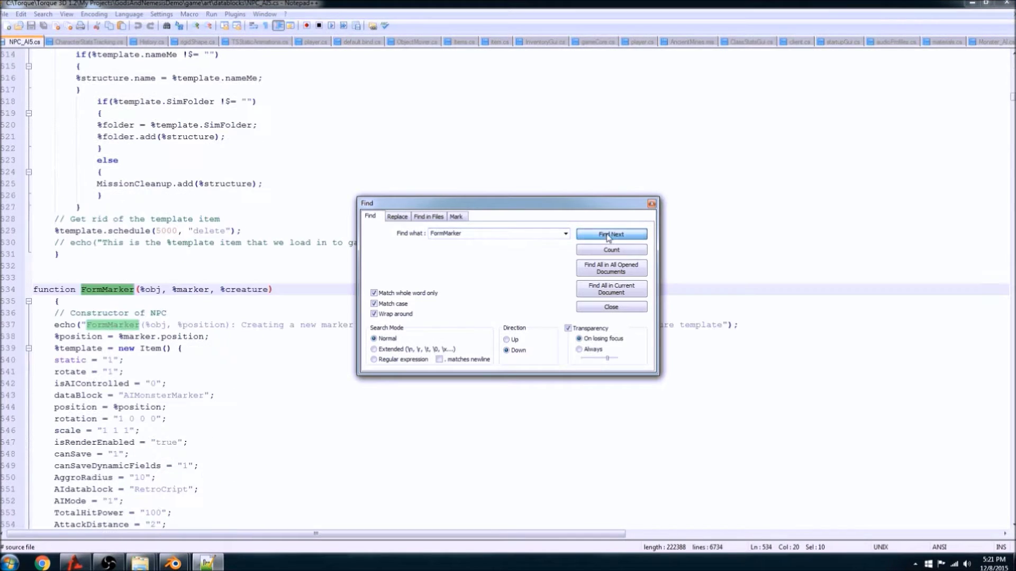
pyautogui.click(650, 204)
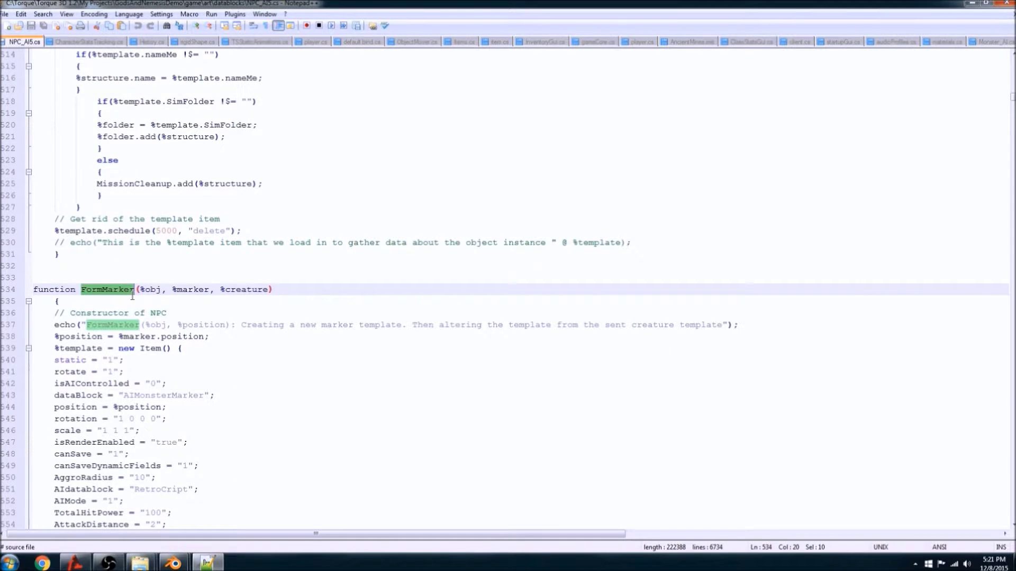
pyautogui.scroll(-4, 133, 296)
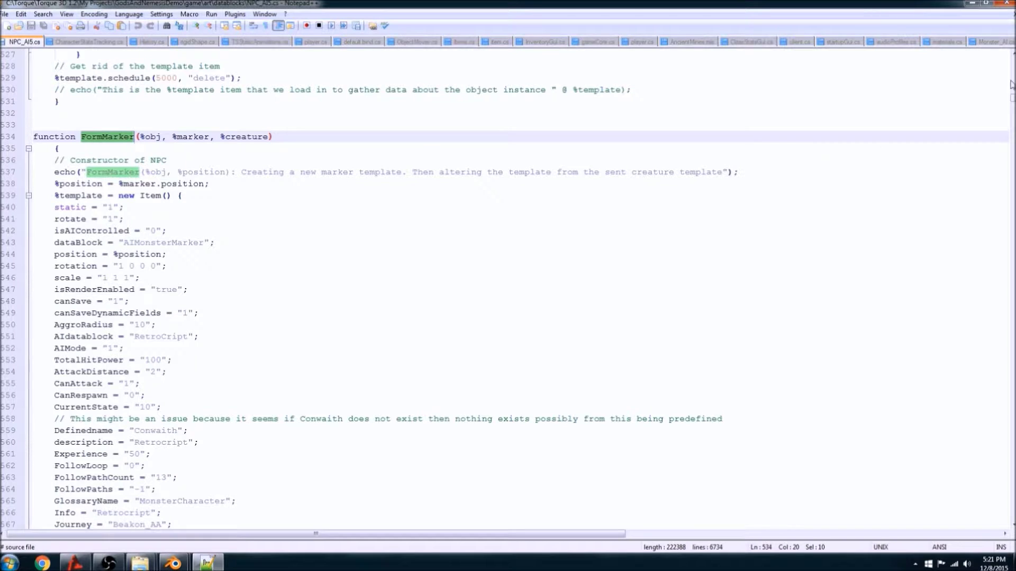
# - Go back to Monster_AI.cs and examine the commented FormMarker call, highlighting its Surface1 sprite argument and the whole call
pyautogui.click(1009, 43)
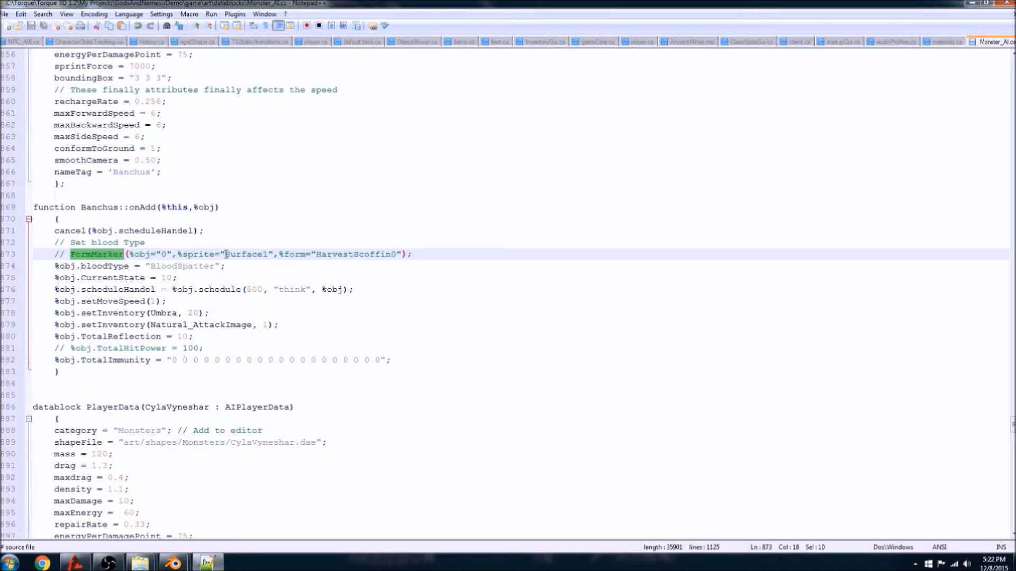
pyautogui.moveTo(225, 255); pyautogui.dragTo(268, 255)
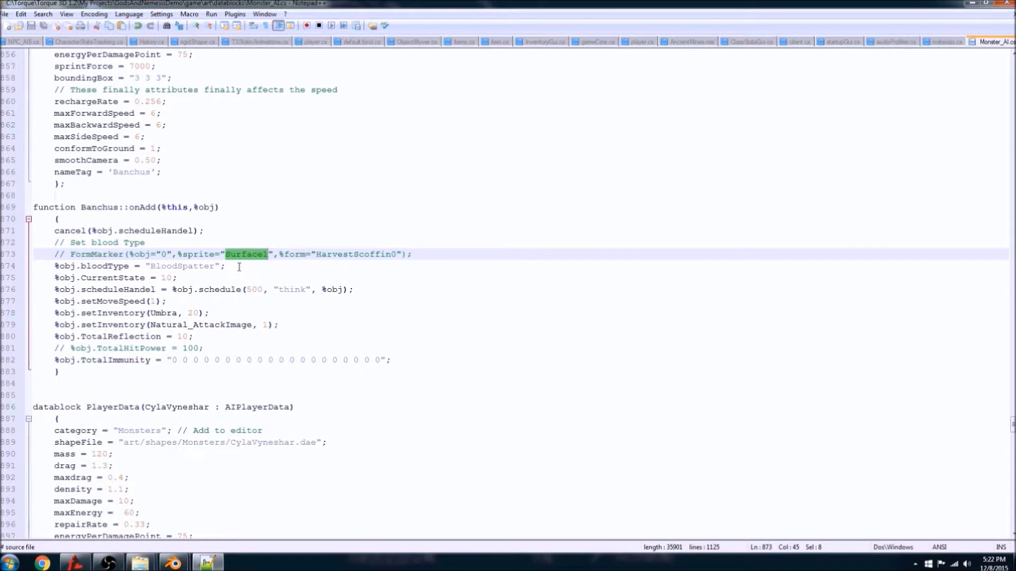
pyautogui.click(243, 256)
pyautogui.click(227, 255)
pyautogui.moveTo(227, 255); pyautogui.dragTo(270, 256)
pyautogui.moveTo(70, 254); pyautogui.dragTo(440, 257)
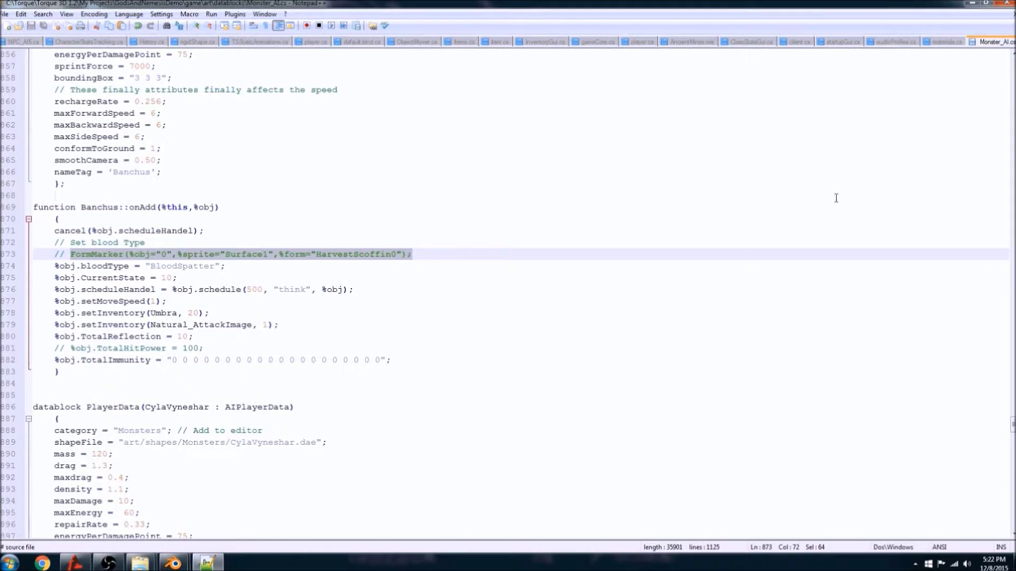
# - Switch to Windows Explorer and open the gui folder inside the project's game\art folder
pyautogui.click(972, 4)
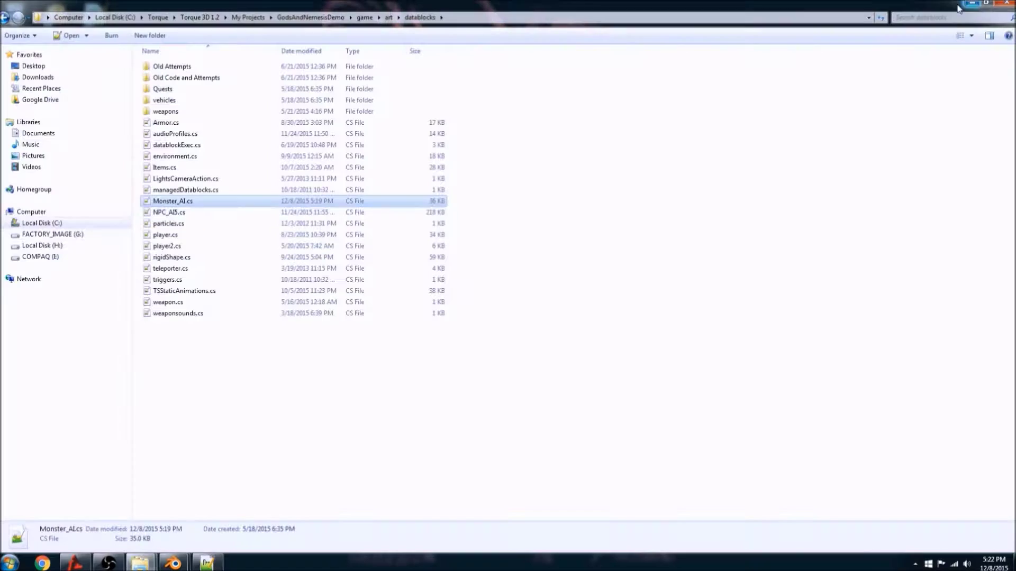
pyautogui.click(369, 18)
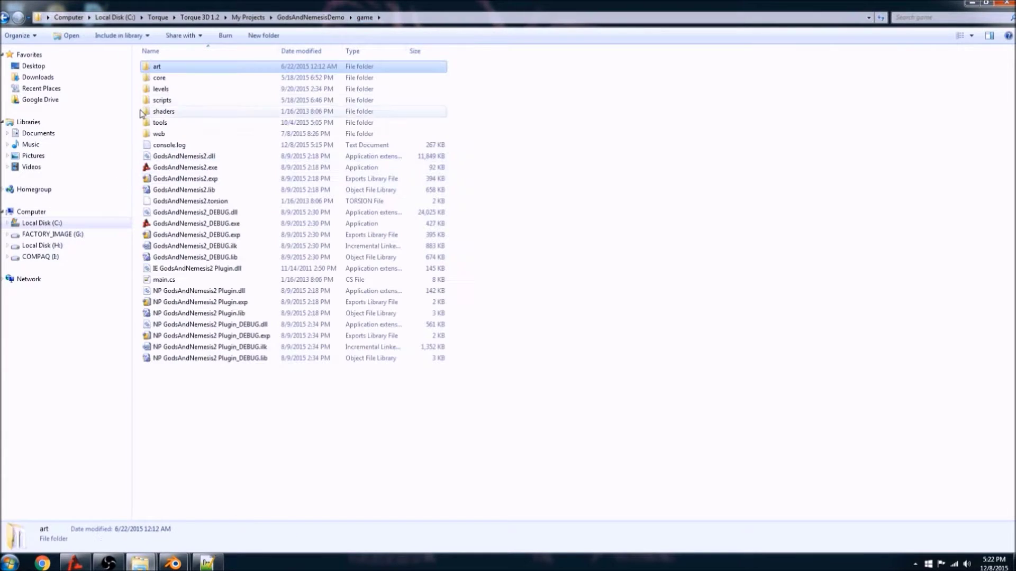
pyautogui.doubleClick(157, 67)
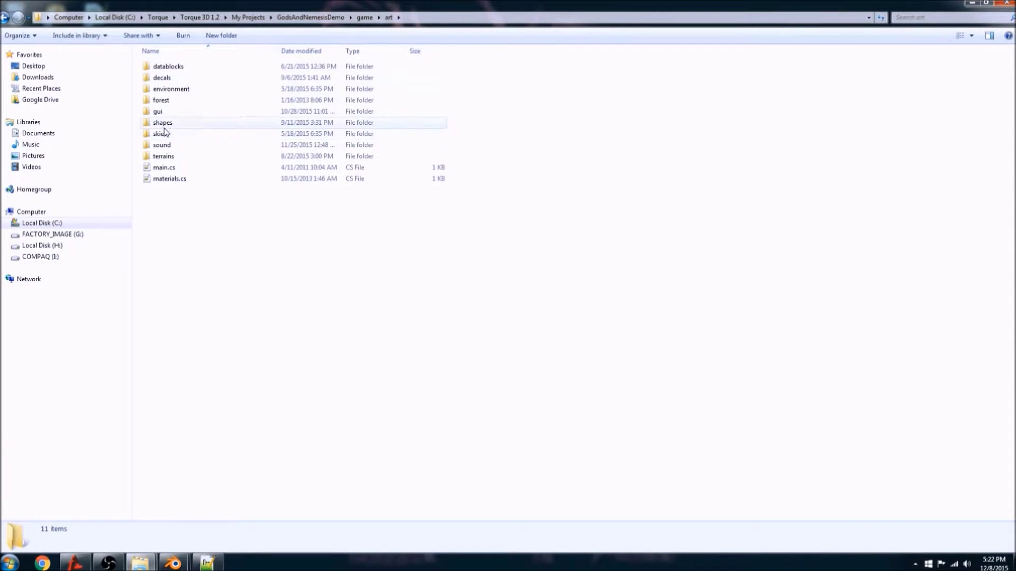
pyautogui.doubleClick(168, 67)
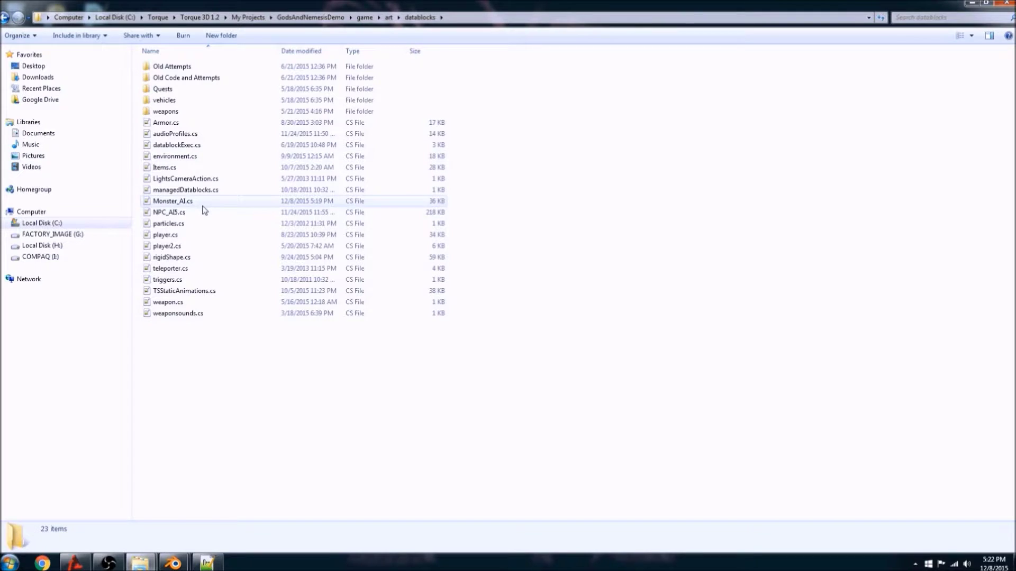
pyautogui.click(364, 18)
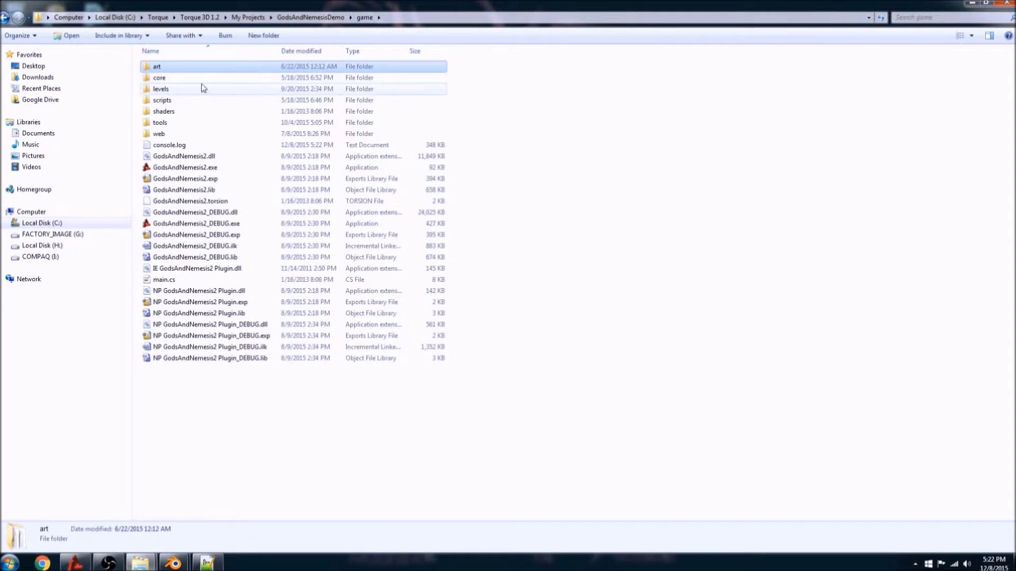
pyautogui.doubleClick(159, 67)
pyautogui.doubleClick(161, 112)
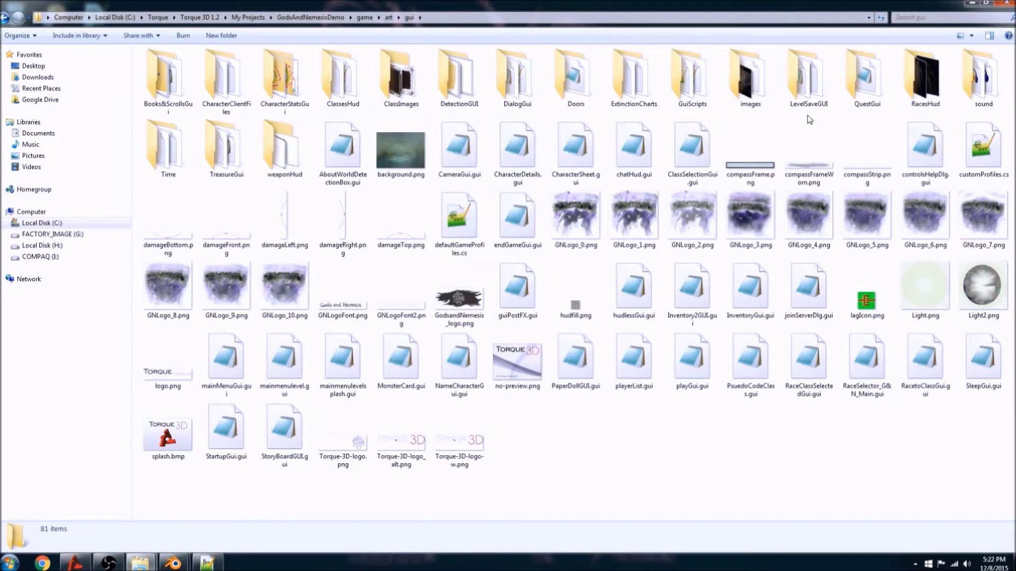
# - Look through the GuiScripts and LevelSaveGUI folders, returning to the gui folder after each
pyautogui.doubleClick(692, 95)
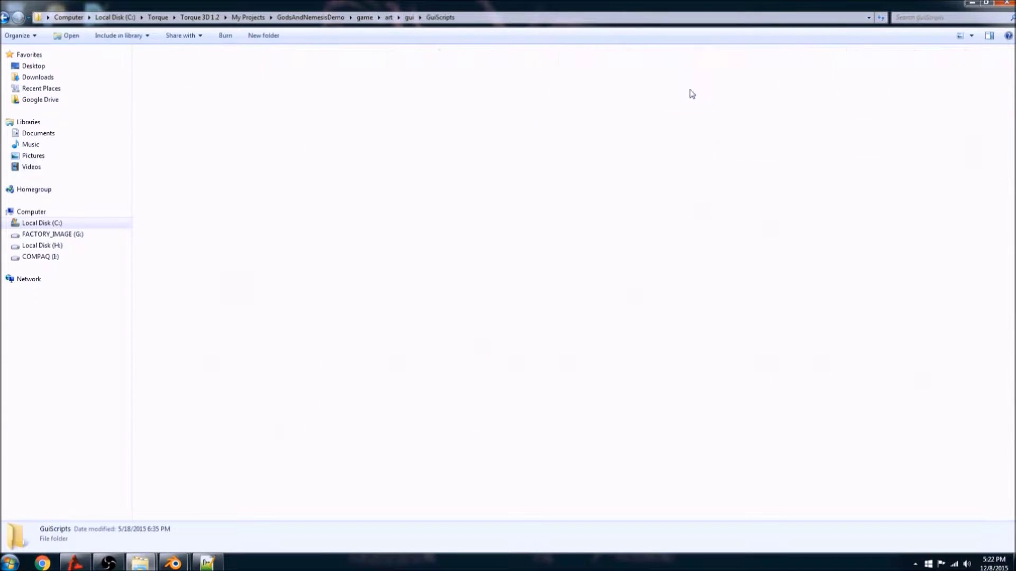
pyautogui.click(7, 18)
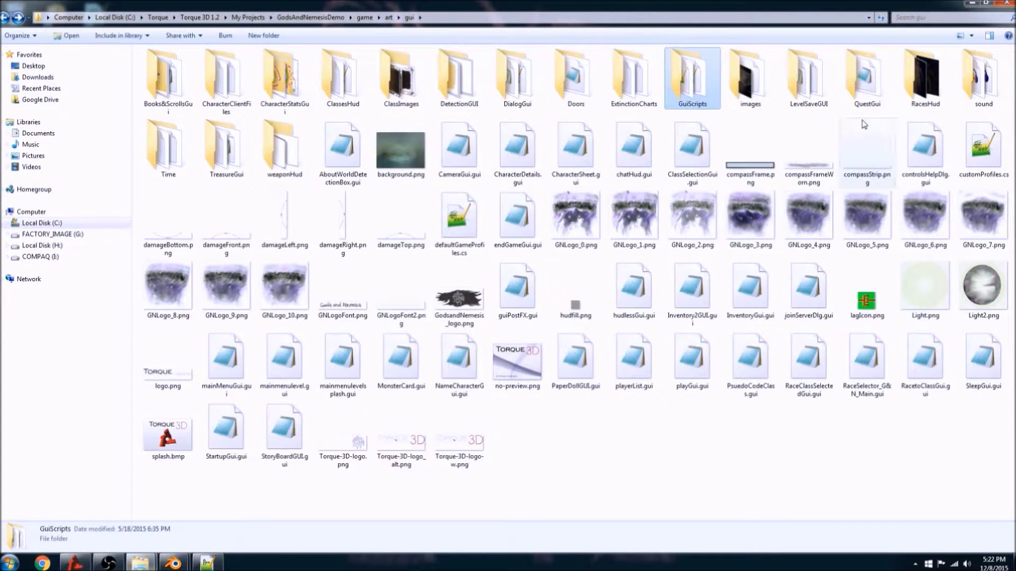
pyautogui.doubleClick(812, 80)
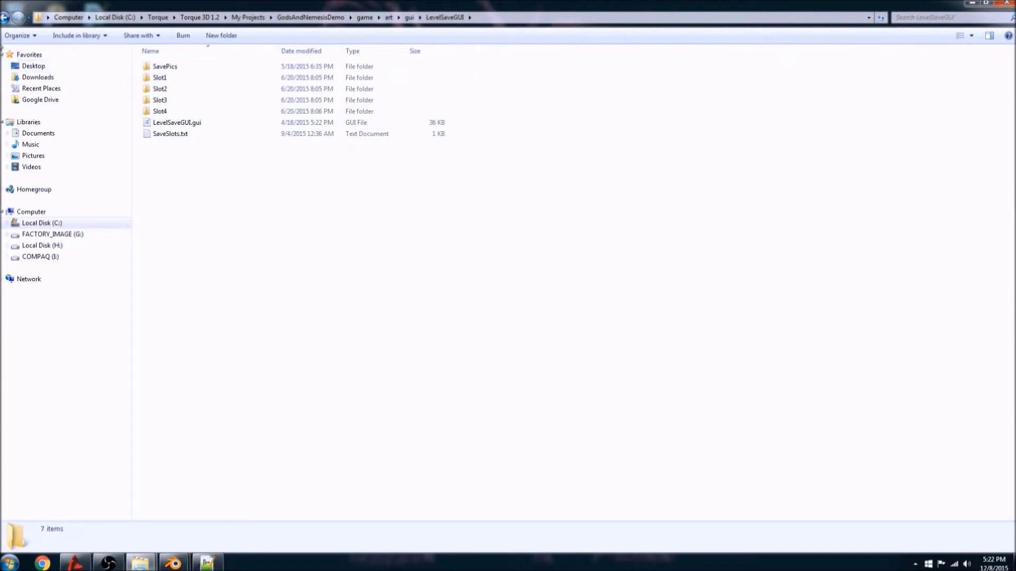
pyautogui.click(7, 18)
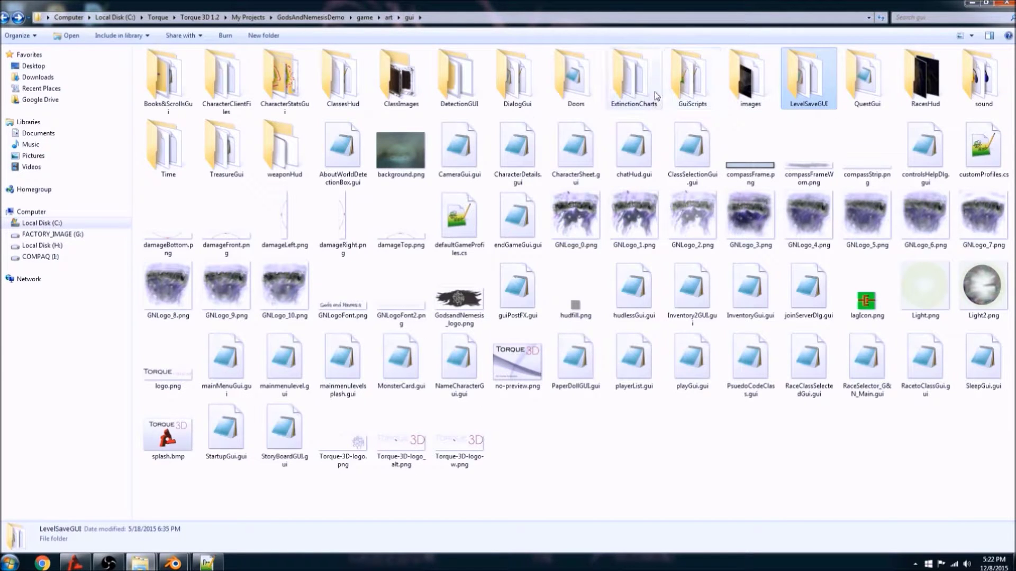
pyautogui.doubleClick(689, 87)
pyautogui.click(6, 19)
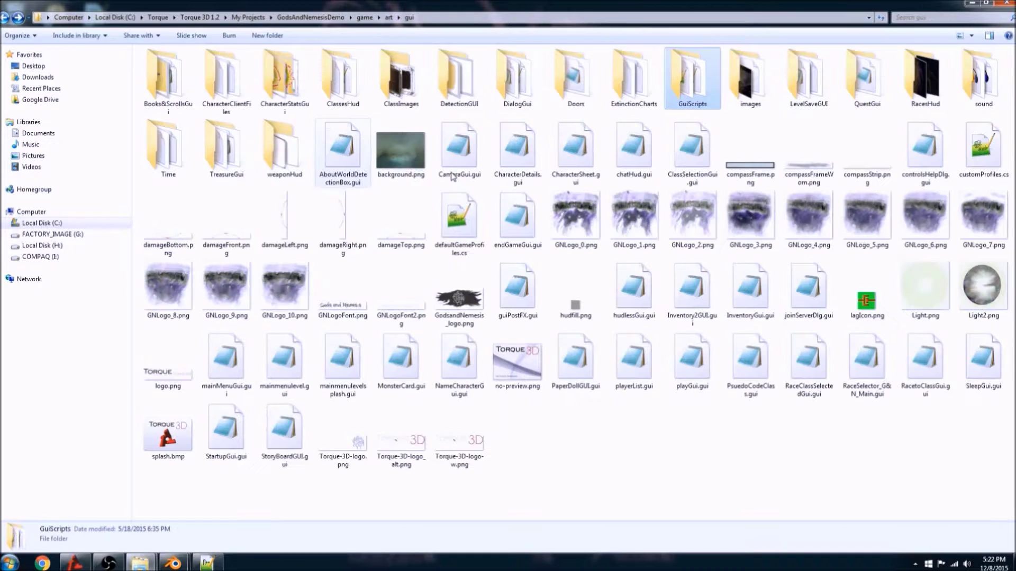
# - Look through the DialogGui folder and its NPCs subfolder, returning to the gui folder
pyautogui.doubleClick(517, 85)
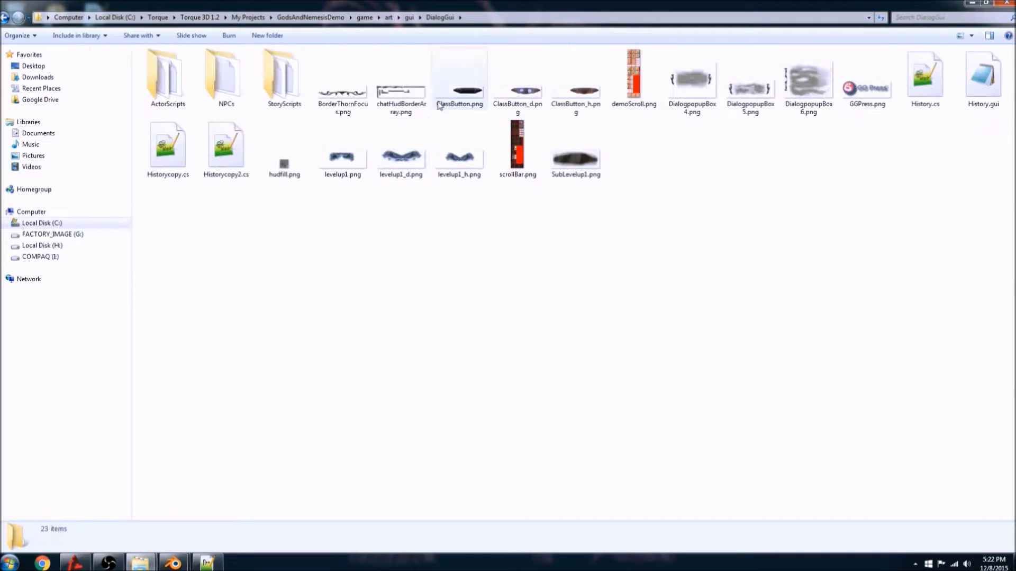
pyautogui.doubleClick(226, 90)
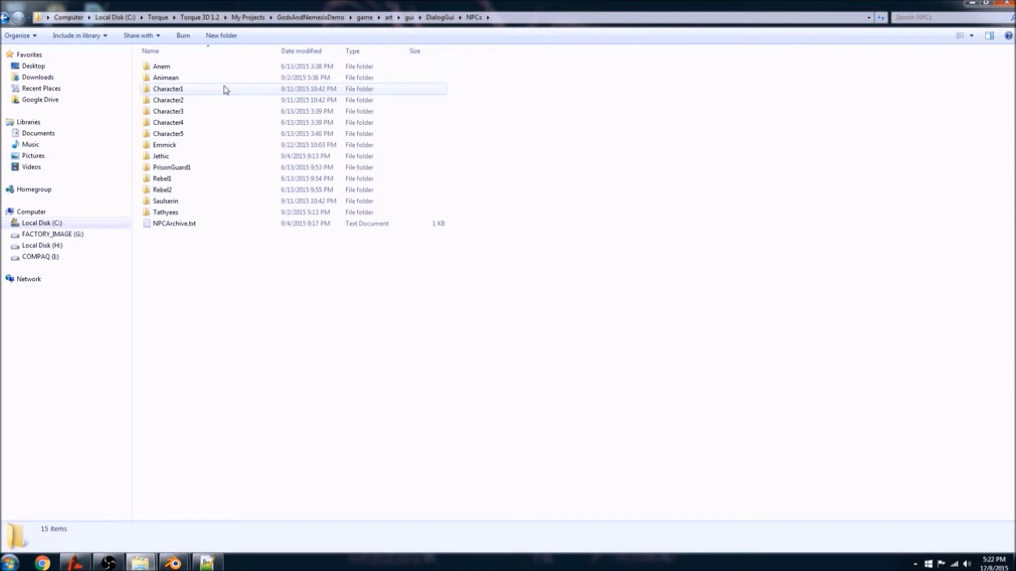
pyautogui.click(5, 17)
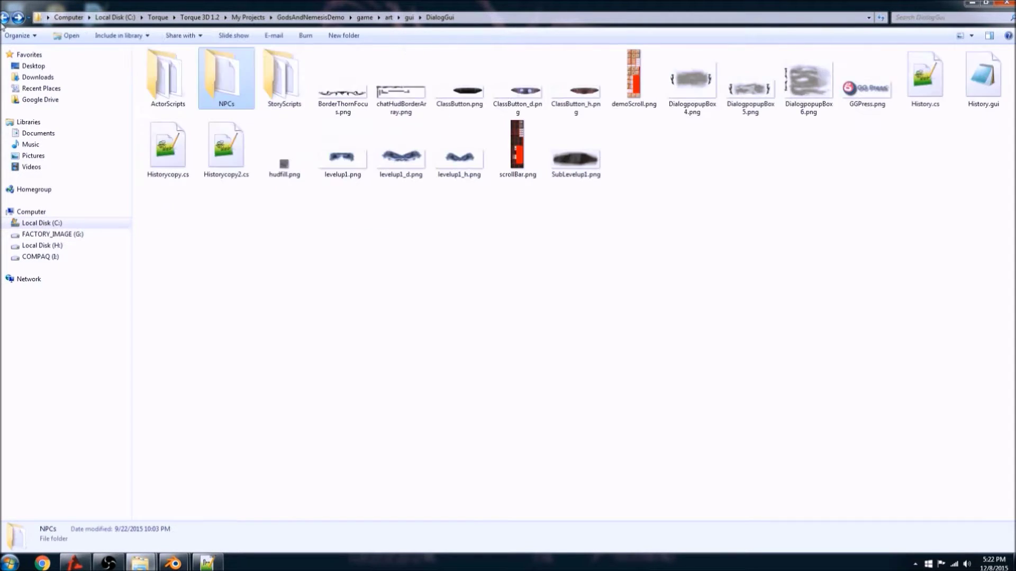
pyautogui.click(5, 18)
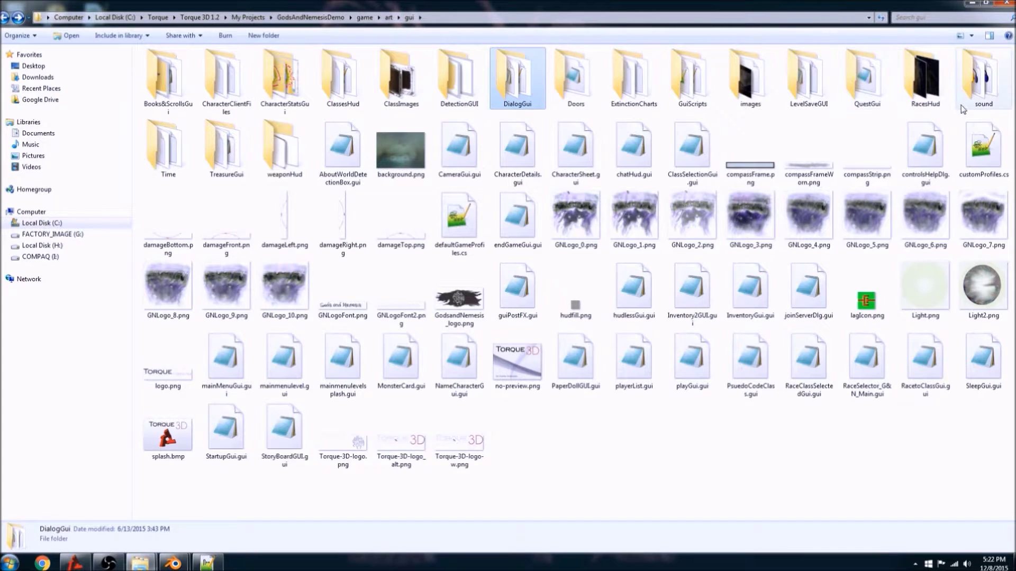
pyautogui.moveTo(976, 109)
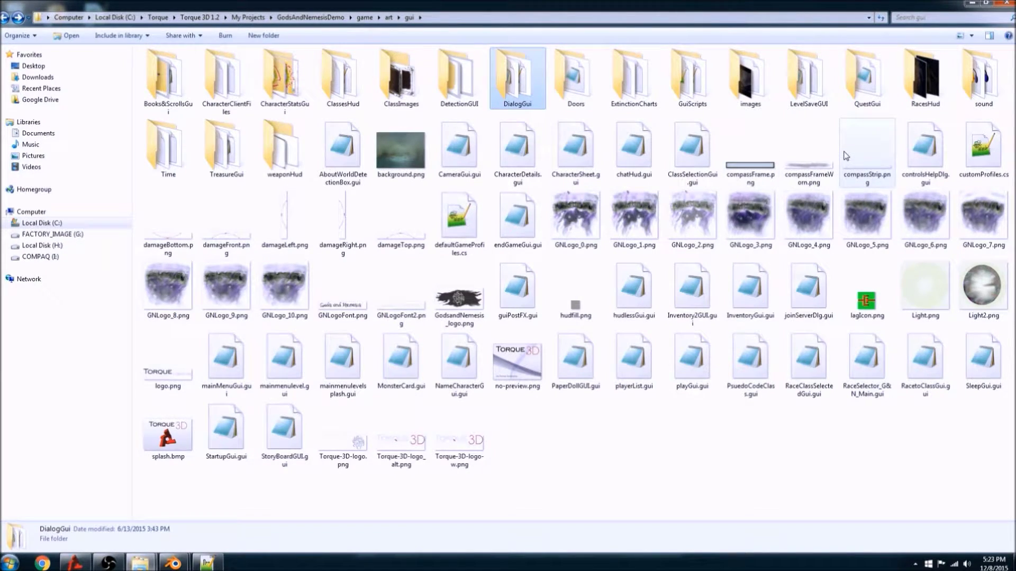
pyautogui.moveTo(848, 154)
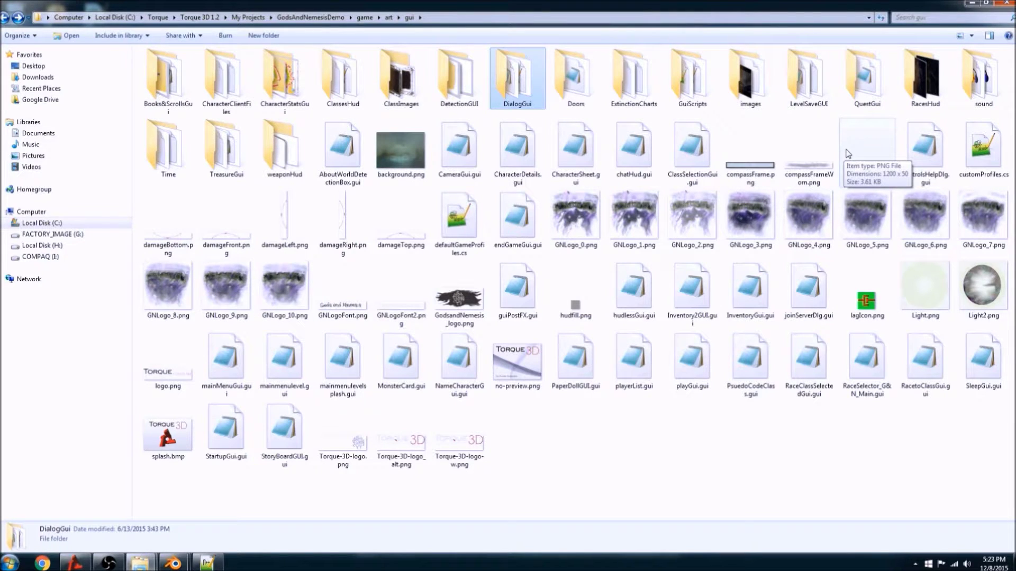
# - Find the Ghost0.txt template in the CreatureTemplates folder inside ExtinctionCharts and open it
pyautogui.doubleClick(651, 86)
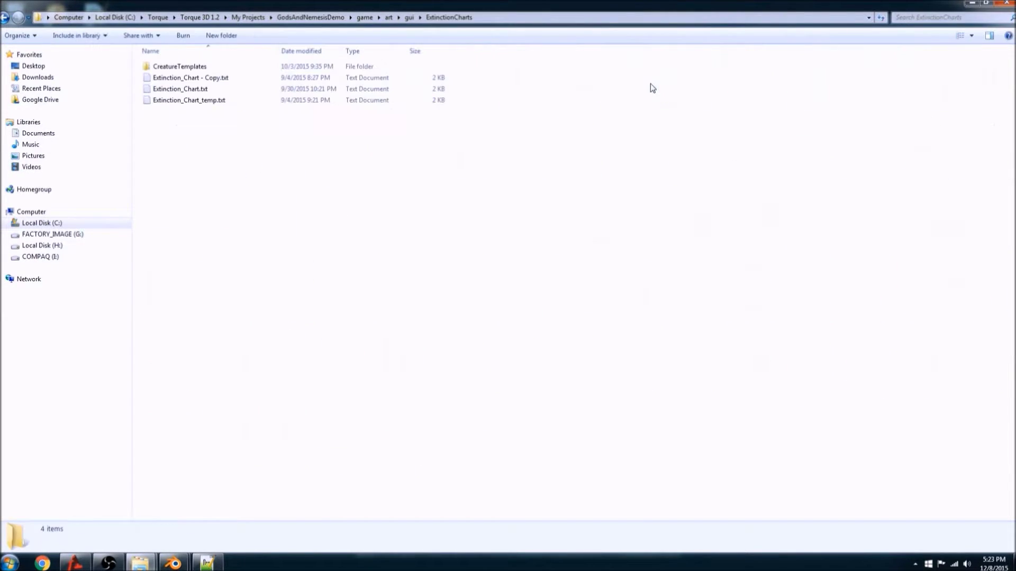
pyautogui.doubleClick(180, 67)
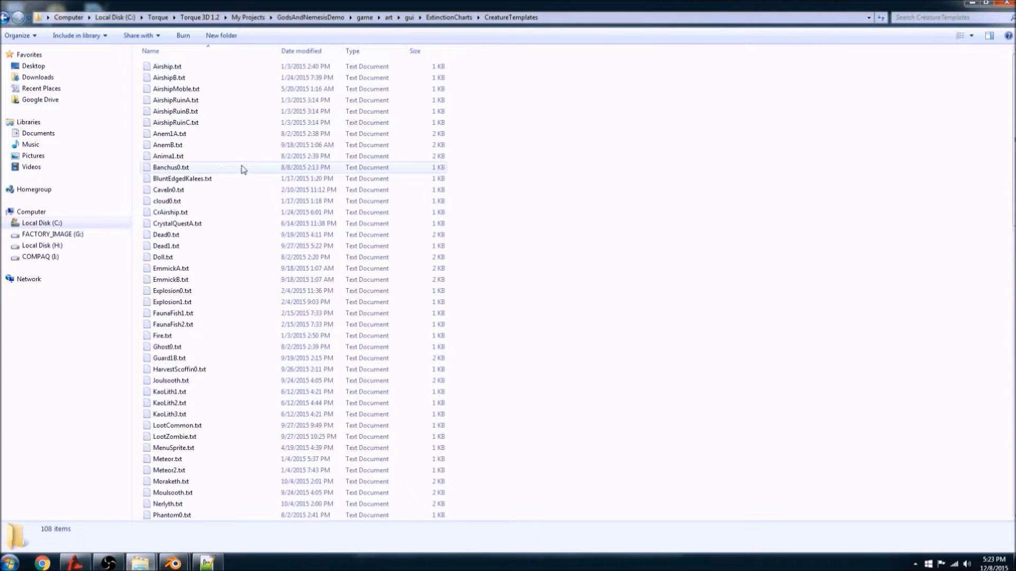
pyautogui.scroll(-15, 201, 205)
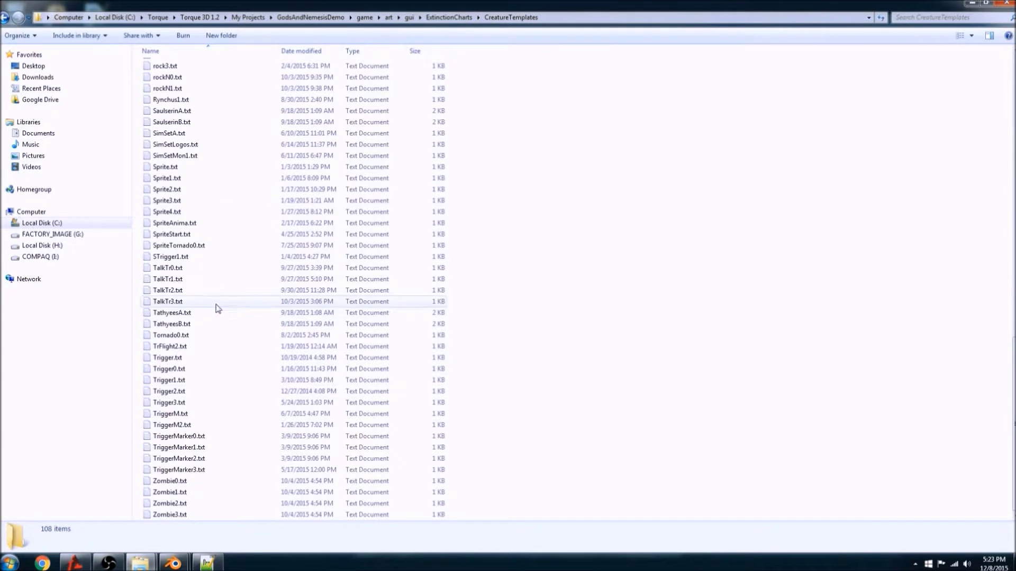
pyautogui.scroll(20, 195, 313)
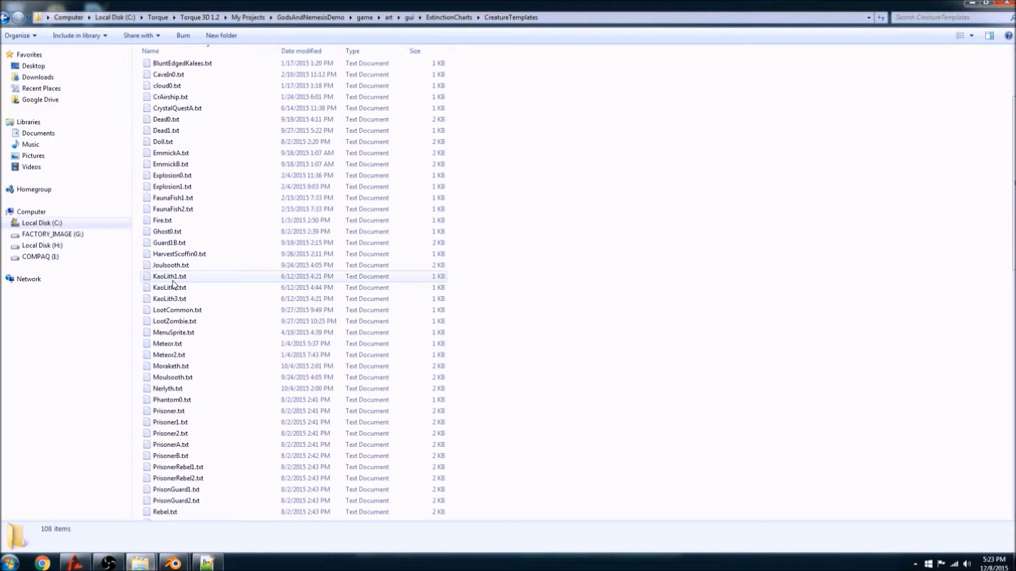
pyautogui.doubleClick(167, 234)
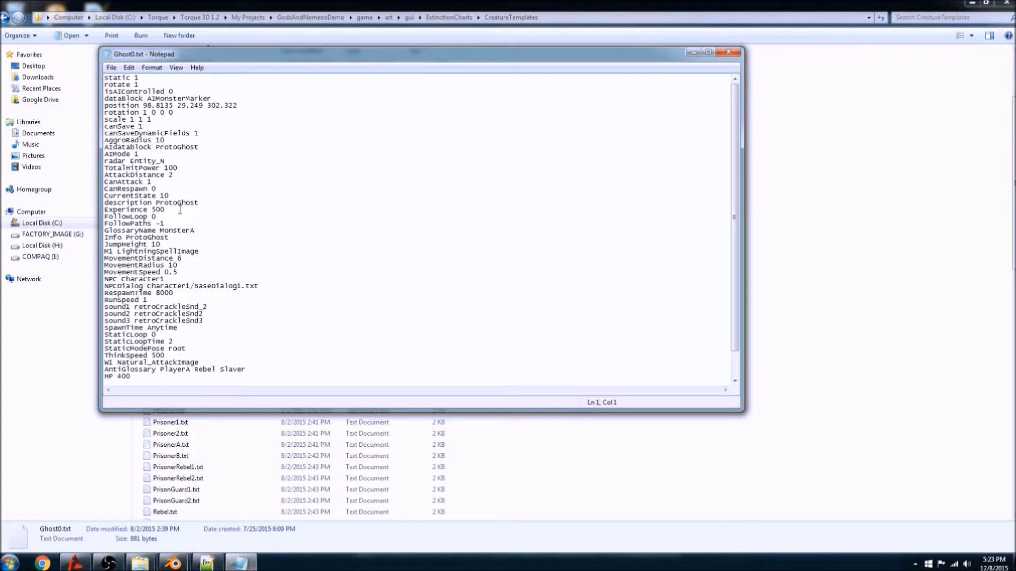
# - Save a copy of the Ghost0.txt template as Skeleton0.txt in the CreatureTemplates folder
pyautogui.click(111, 68)
pyautogui.click(48, 115)
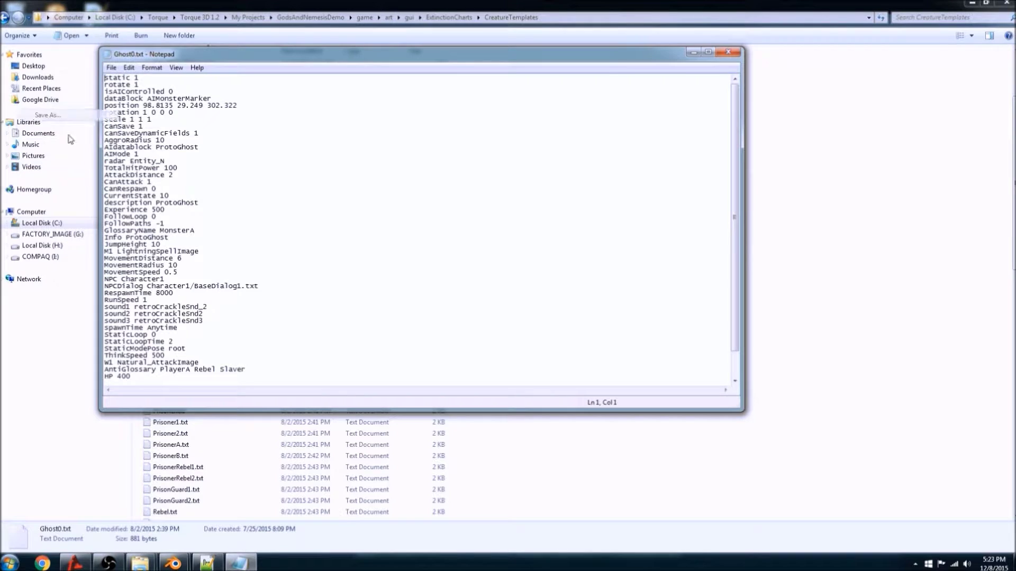
pyautogui.moveTo(198, 306); pyautogui.dragTo(117, 309)
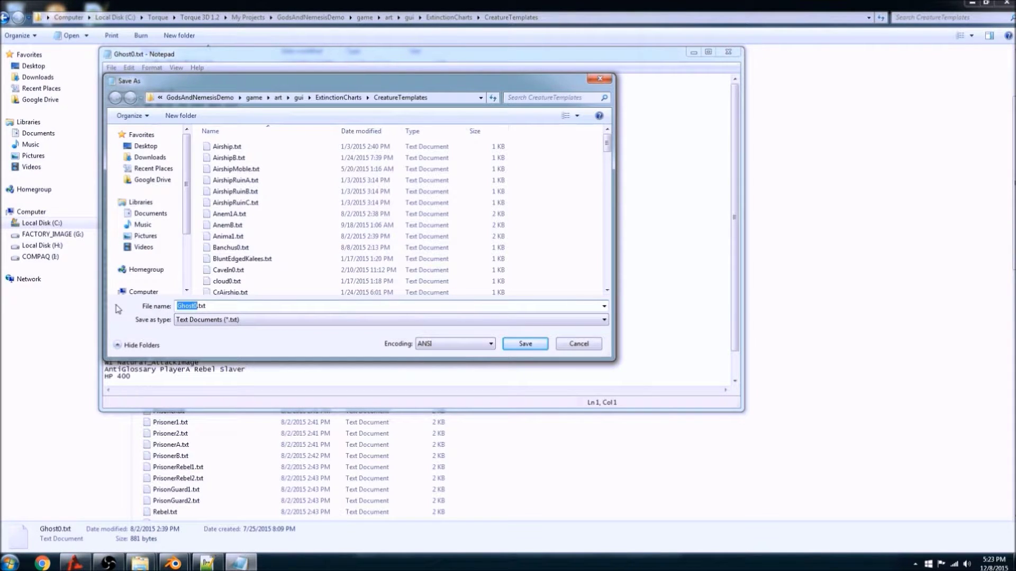
pyautogui.write('Skel')
pyautogui.write('eton')
pyautogui.write('0')
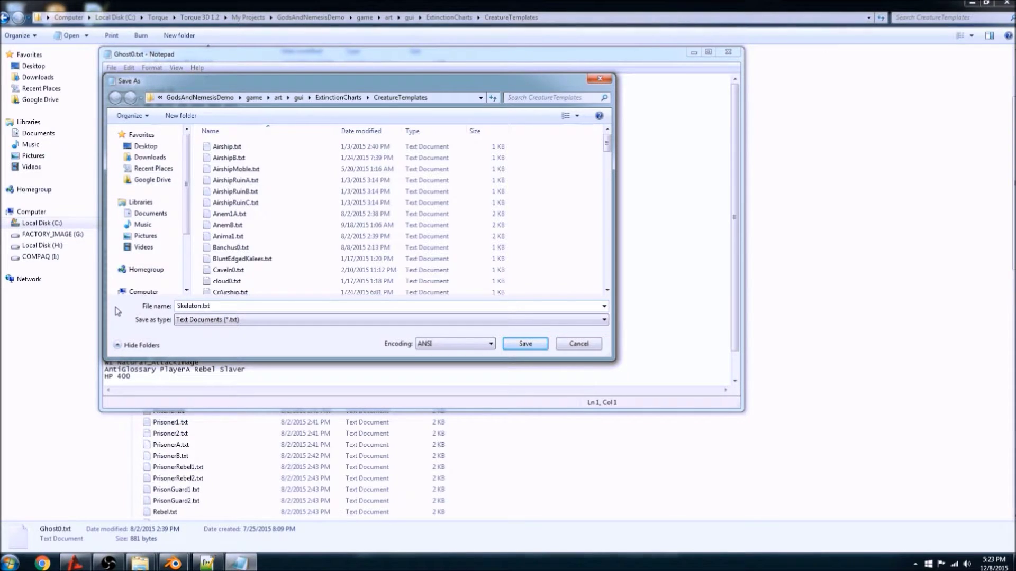
pyautogui.click(518, 344)
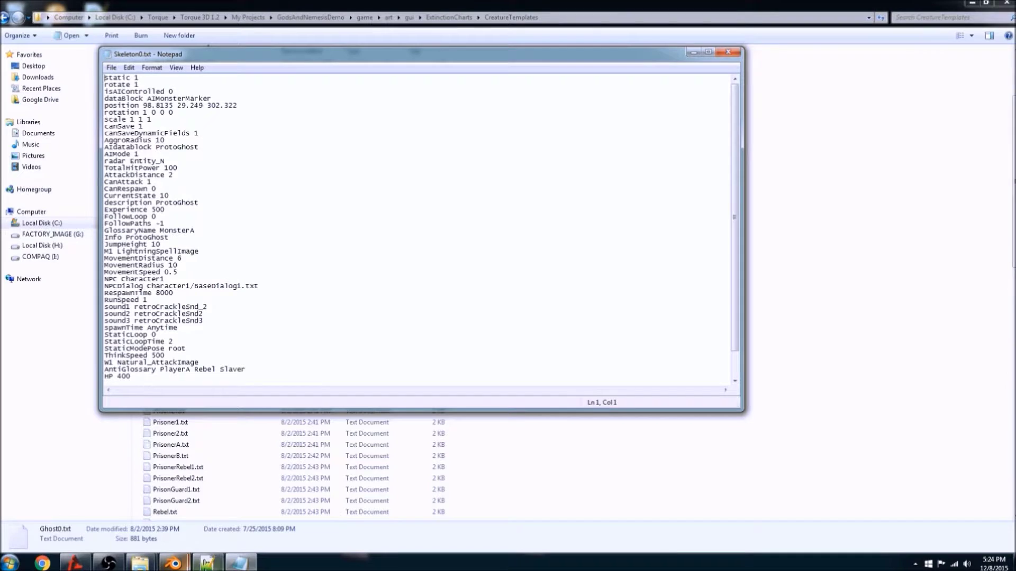
# - Switch to Notepad++ to review the Banchus datablock in Monster_AI.cs, and preview the open Blender windows
pyautogui.click(207, 563)
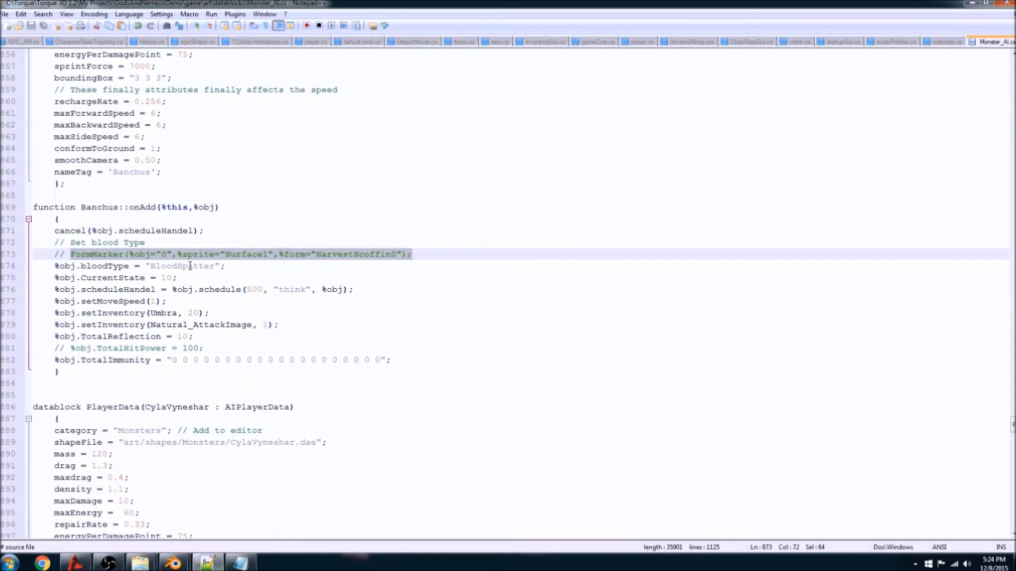
pyautogui.scroll(5, 190, 319)
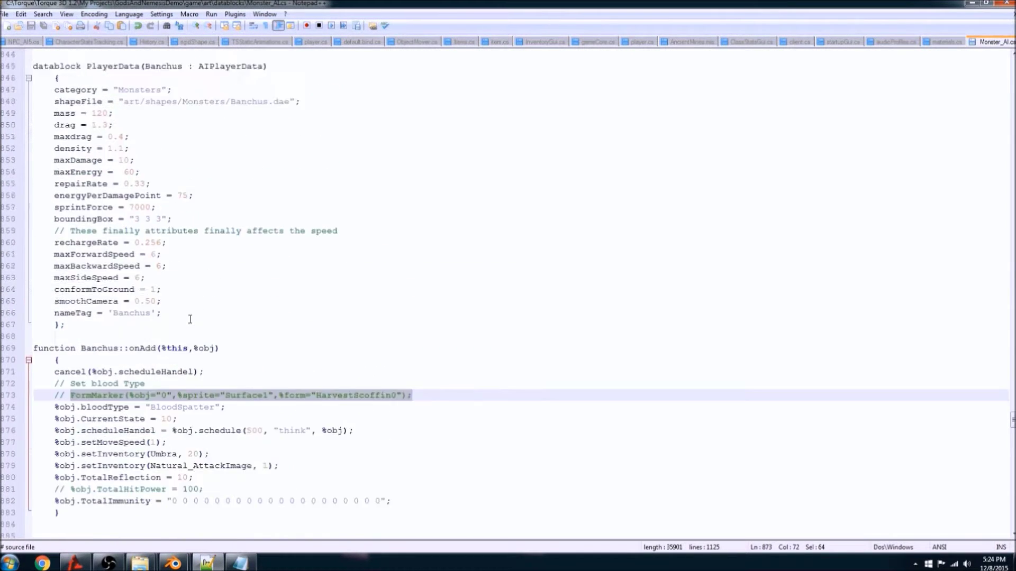
pyautogui.scroll(-6, 190, 319)
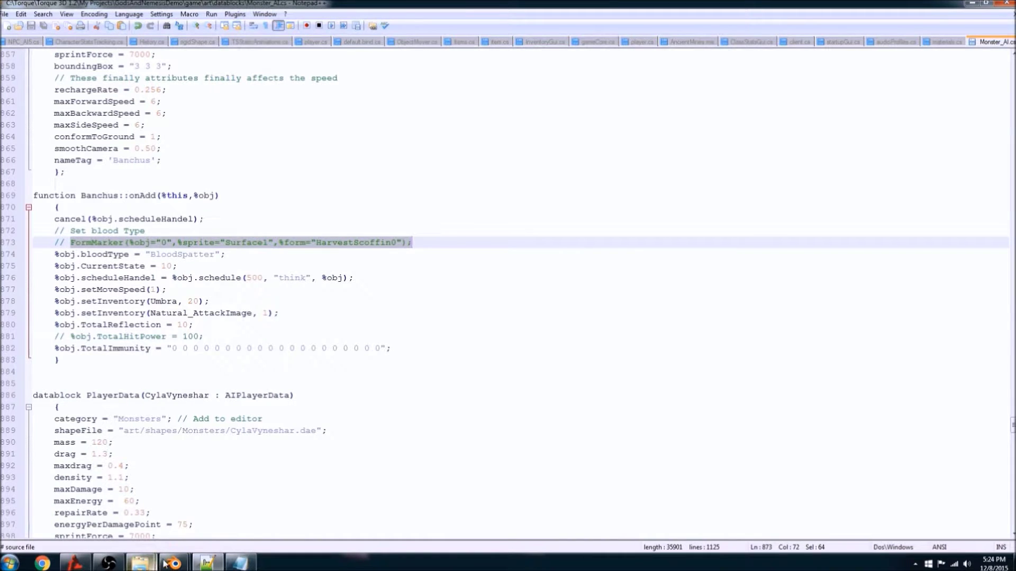
pyautogui.moveTo(174, 562)
pyautogui.moveTo(176, 507)
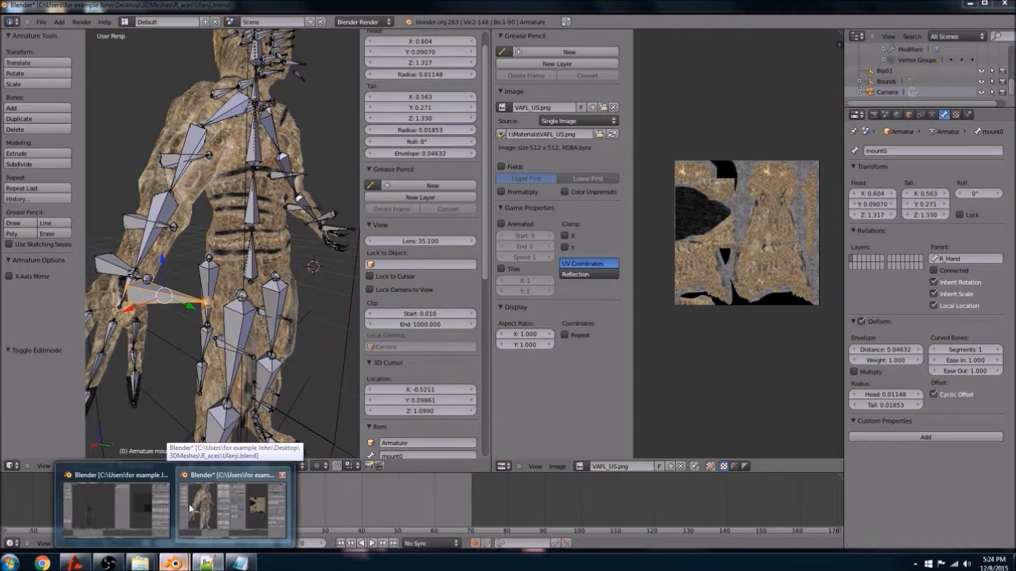
pyautogui.moveTo(134, 510)
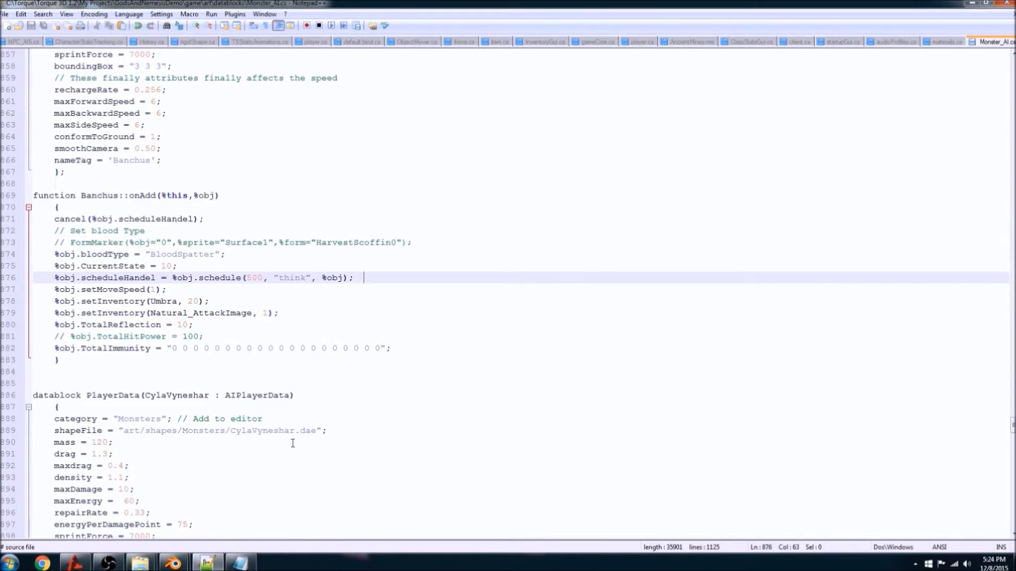
# - Go back to Skeleton0.txt in Notepad, set AIdatablock to UlanjiSkeleton and copy that name
pyautogui.click(240, 562)
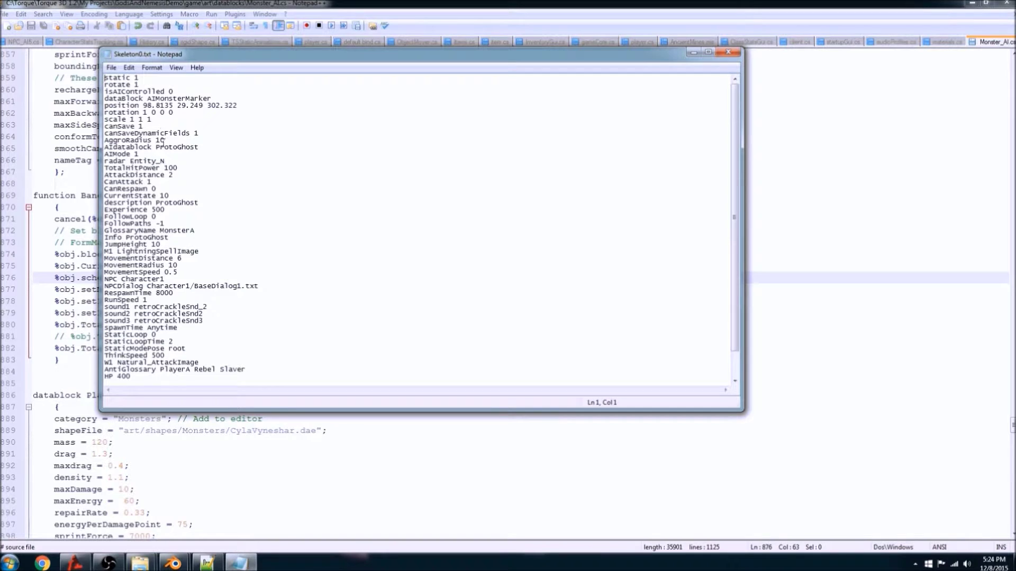
pyautogui.moveTo(156, 148); pyautogui.dragTo(200, 148)
pyautogui.write('UlanjiSkeleton')
pyautogui.moveTo(156, 148); pyautogui.dragTo(216, 150)
pyautogui.hotkey('ctrl', 'c')
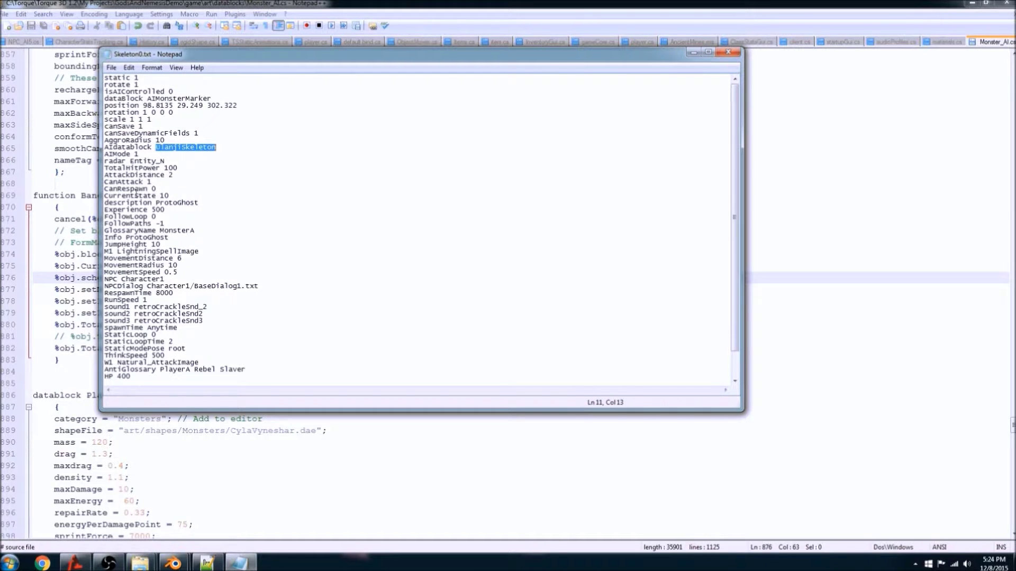
# - Set the template's description to Ulanji Skeleton and its Info field to UlanjiSkeleton
pyautogui.moveTo(156, 205); pyautogui.dragTo(205, 206)
pyautogui.hotkey('ctrl', 'v')
pyautogui.click(184, 206)
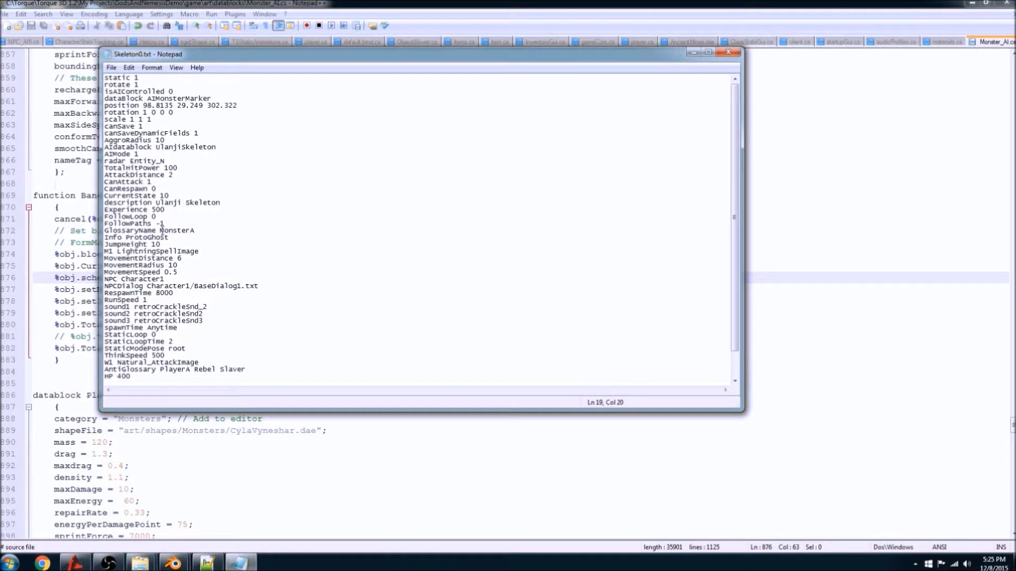
pyautogui.moveTo(126, 238); pyautogui.dragTo(182, 240)
pyautogui.write('UlanjiSkeleton')
# - Save the edited Skeleton0.txt and close it
pyautogui.click(153, 175)
pyautogui.click(111, 68)
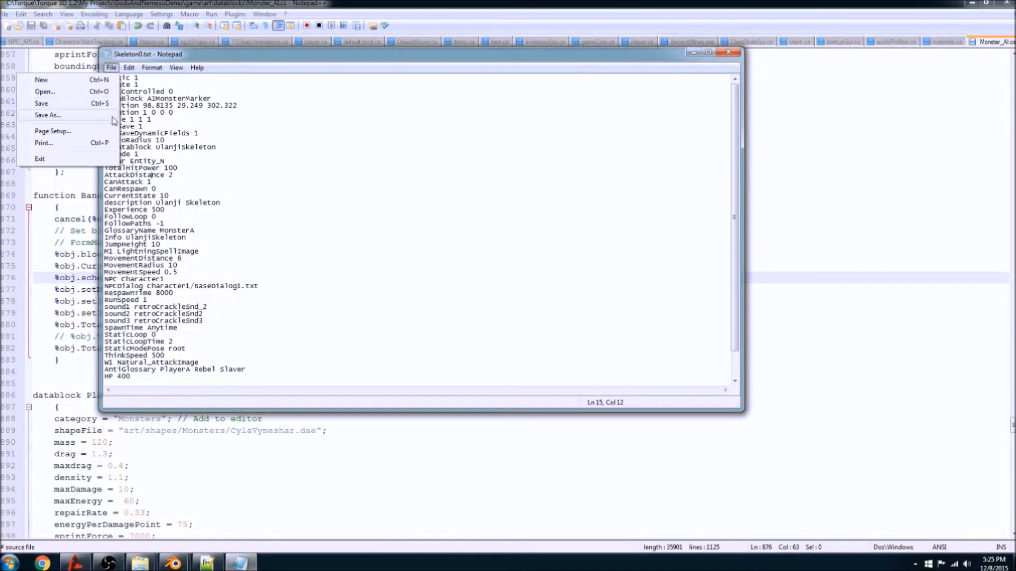
pyautogui.click(51, 105)
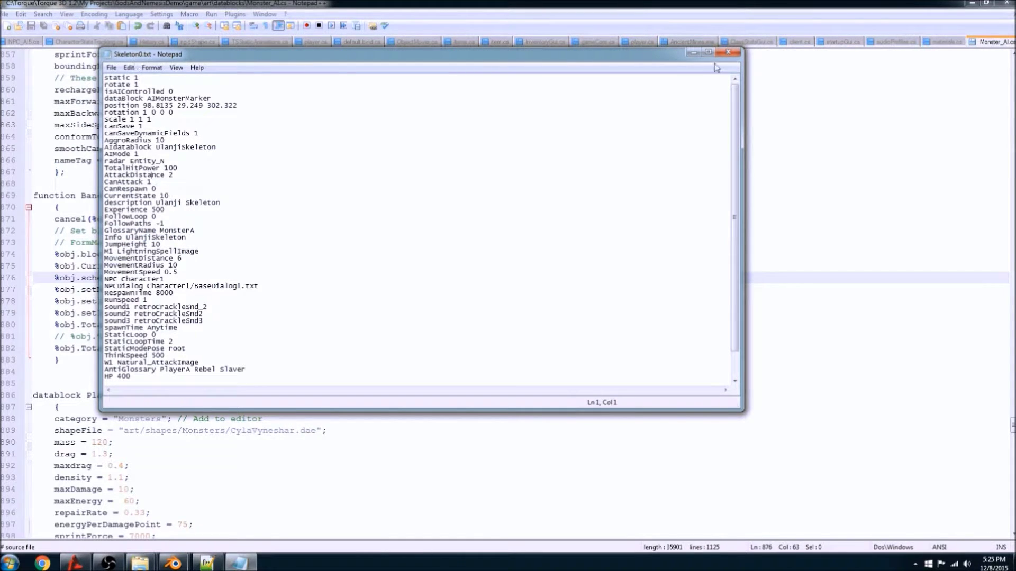
pyautogui.click(728, 52)
# - Check the CreatureTemplates folder in Windows Explorer, return to Monster_AI.cs in Notepad++ and highlight the commented FormMarker call
pyautogui.click(140, 563)
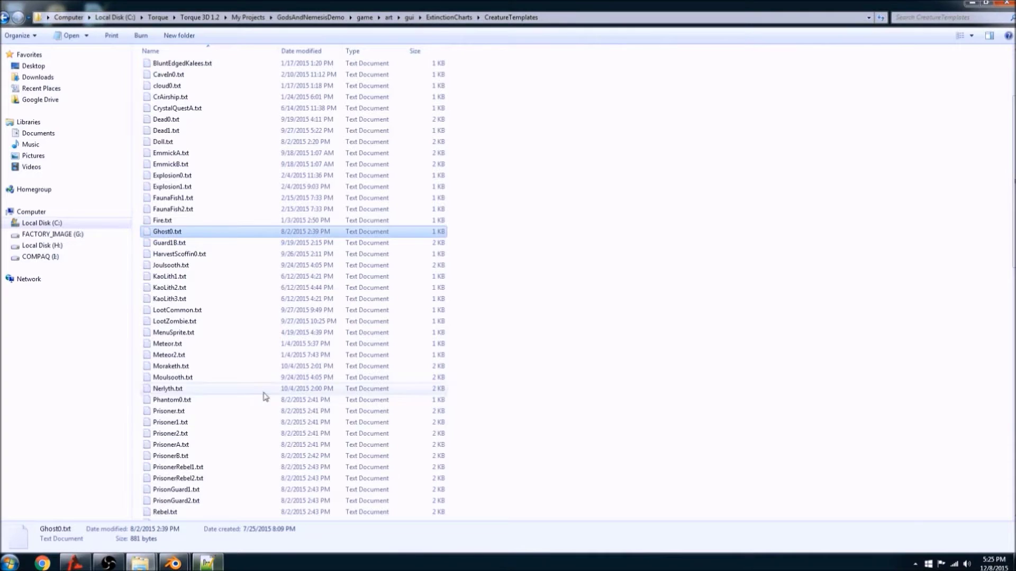
pyautogui.click(220, 564)
pyautogui.click(149, 254)
pyautogui.click(70, 243)
pyautogui.moveTo(70, 243); pyautogui.dragTo(426, 240)
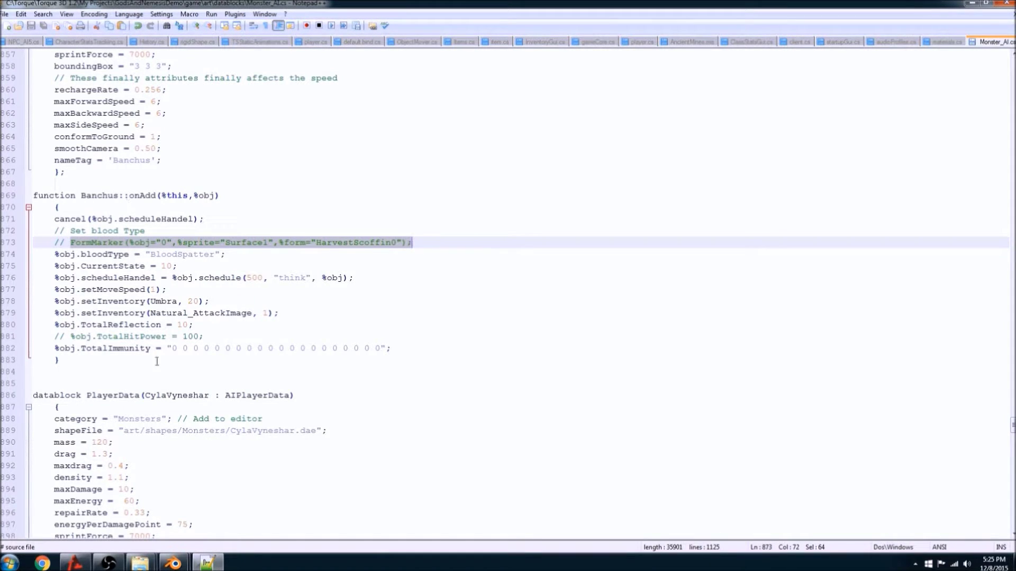
# - Switch to Torque 3D, close the running world editor and maximize the relaunched GodsAndNemesis2 window
pyautogui.click(75, 563)
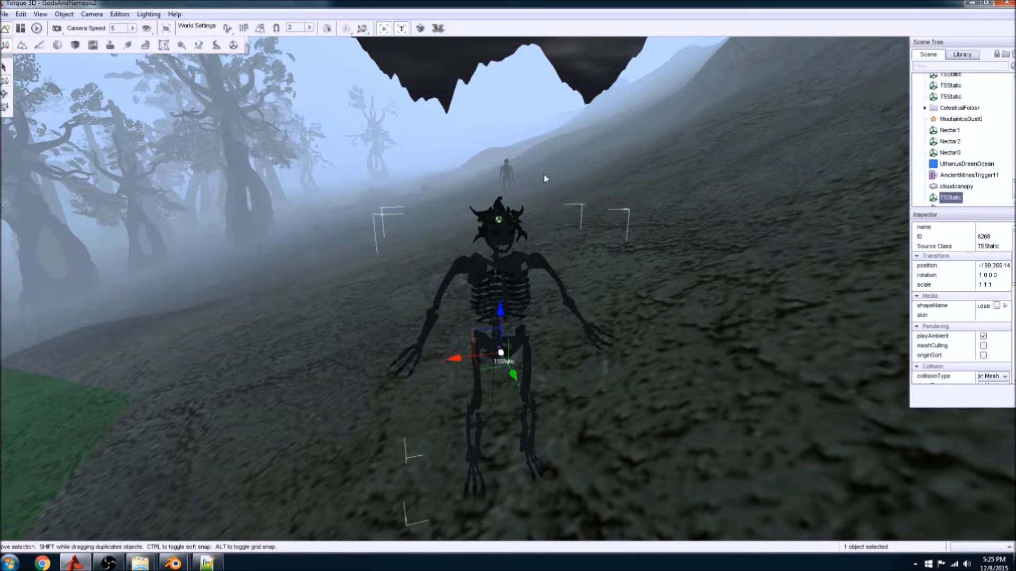
pyautogui.click(1007, 3)
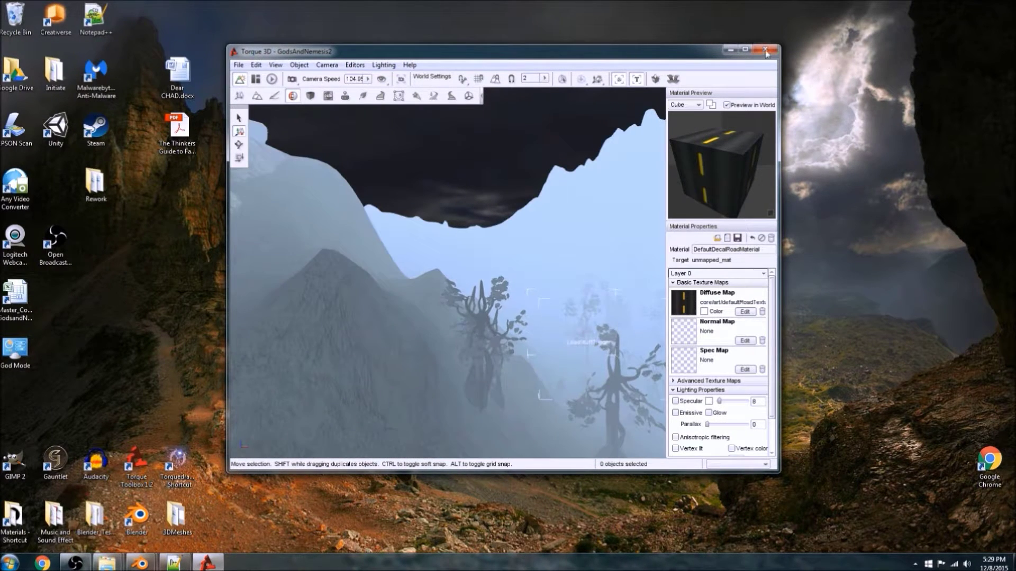
pyautogui.click(745, 49)
# - Fly the camera through the level to the skeleton on the rocky slope and view it up close
pyautogui.moveTo(548, 307); pyautogui.dragTo(682, 376, button='right')
pyautogui.press('w')
pyautogui.press('w')
pyautogui.moveTo(508, 289); pyautogui.dragTo(661, 376, button='right')
pyautogui.moveTo(551, 304); pyautogui.dragTo(539, 380, button='right')
pyautogui.press('s')
pyautogui.press('w')
pyautogui.moveTo(508, 289); pyautogui.dragTo(657, 224, button='right')
pyautogui.press('w')
pyautogui.moveTo(568, 318); pyautogui.dragTo(662, 352, button='right')
pyautogui.press('s')
pyautogui.press('a')
pyautogui.moveTo(584, 326); pyautogui.dragTo(825, 317, button='right')
pyautogui.press('w')
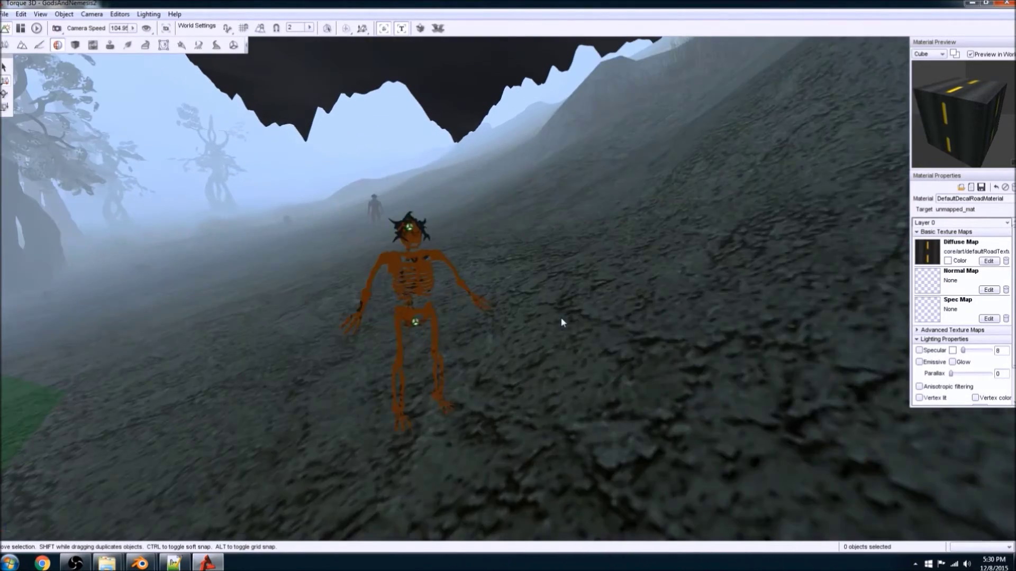
pyautogui.press('s')
pyautogui.moveTo(561, 319); pyautogui.dragTo(492, 295, button='right')
# - Switch to materials.cs in Notepad++ and examine the normalMap path of the UlanjiSkeleton material
pyautogui.click(175, 563)
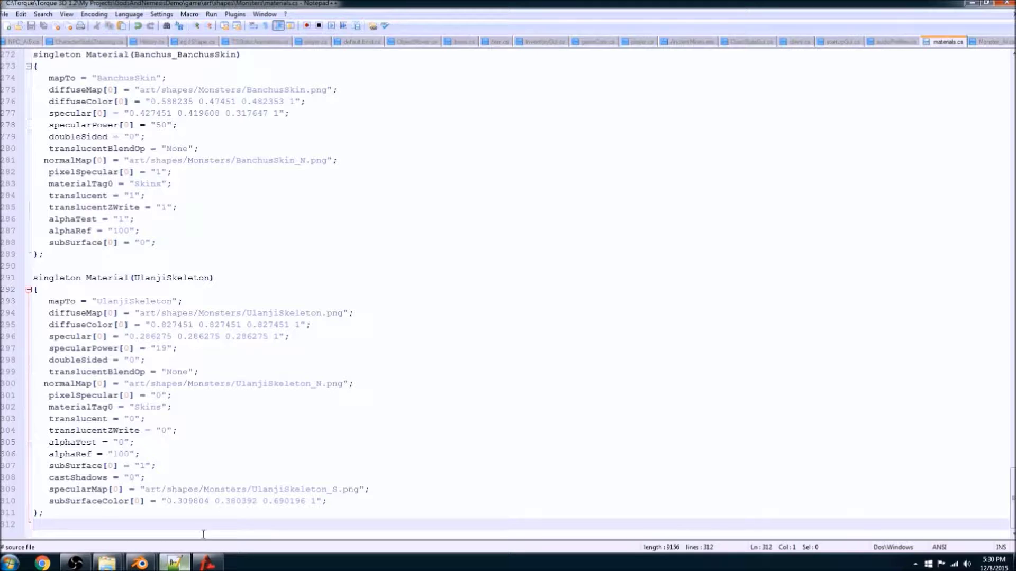
pyautogui.click(281, 383)
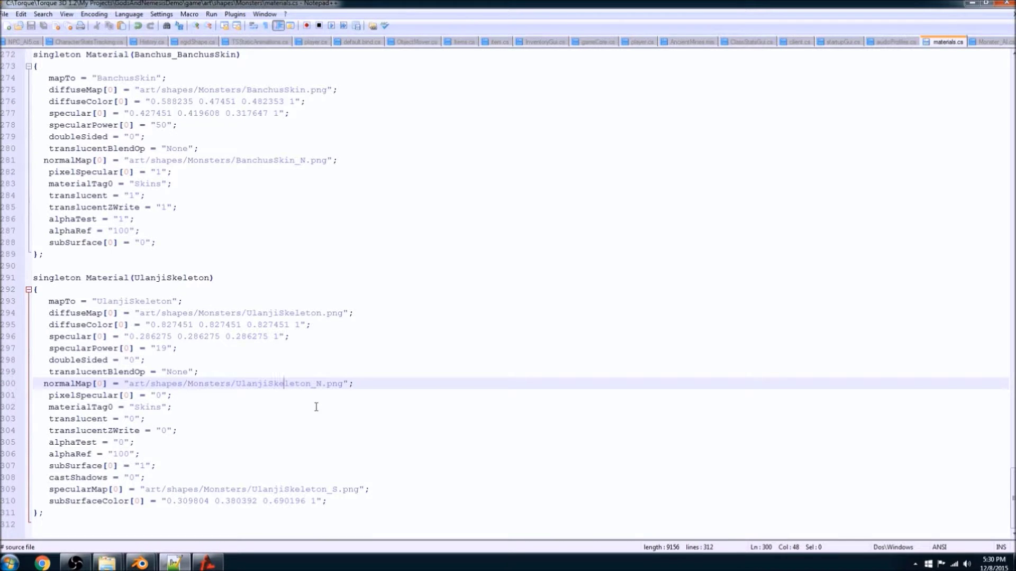
# - Switch back to Torque 3D and inspect the materials of the skeleton's body and its horns in the Material Editor
pyautogui.click(207, 563)
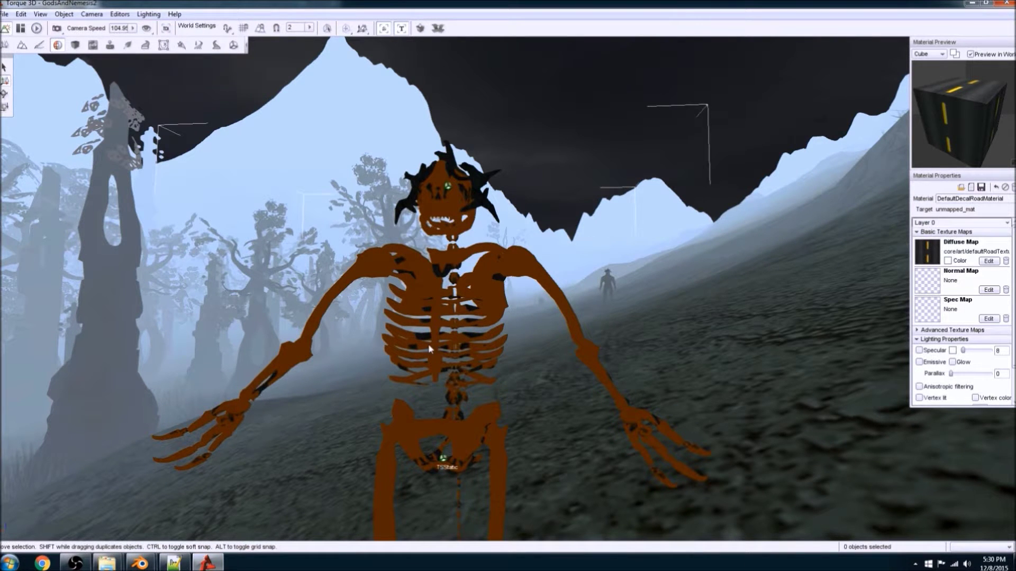
pyautogui.click(435, 377)
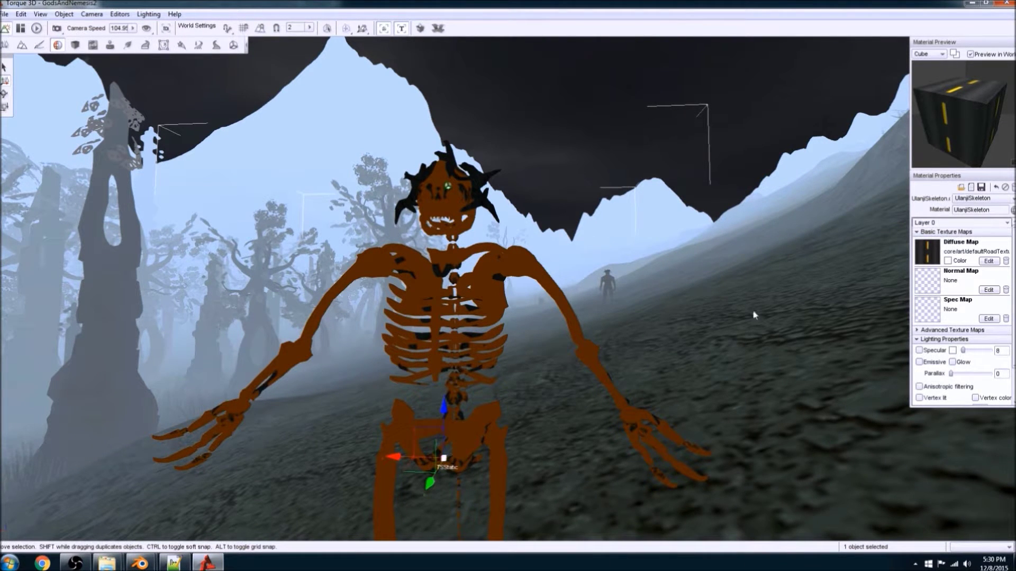
pyautogui.click(454, 199)
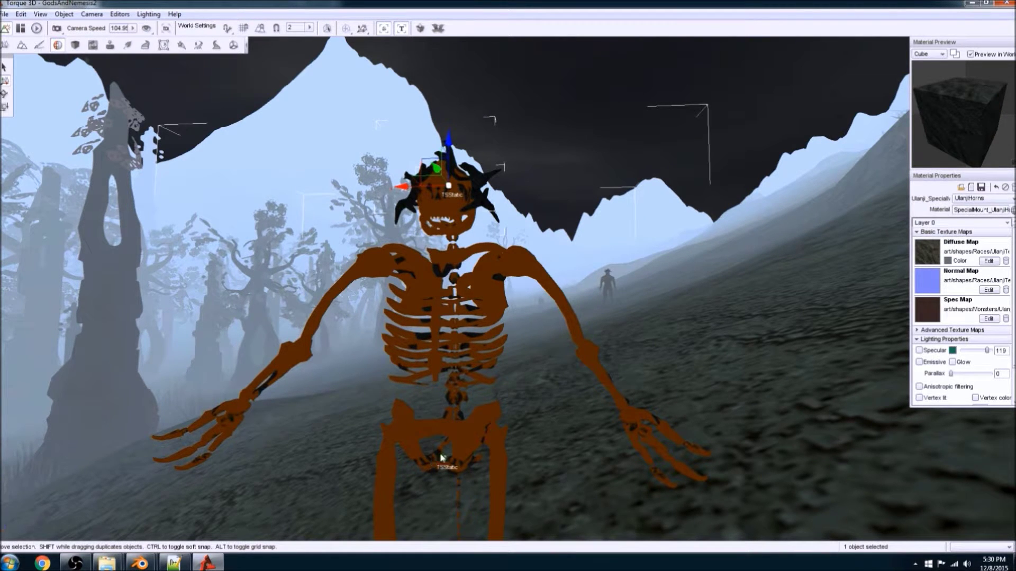
# - Move the horns up off the skeleton so they float above its head
pyautogui.moveTo(458, 381); pyautogui.dragTo(460, 371, button='right')
pyautogui.press('s')
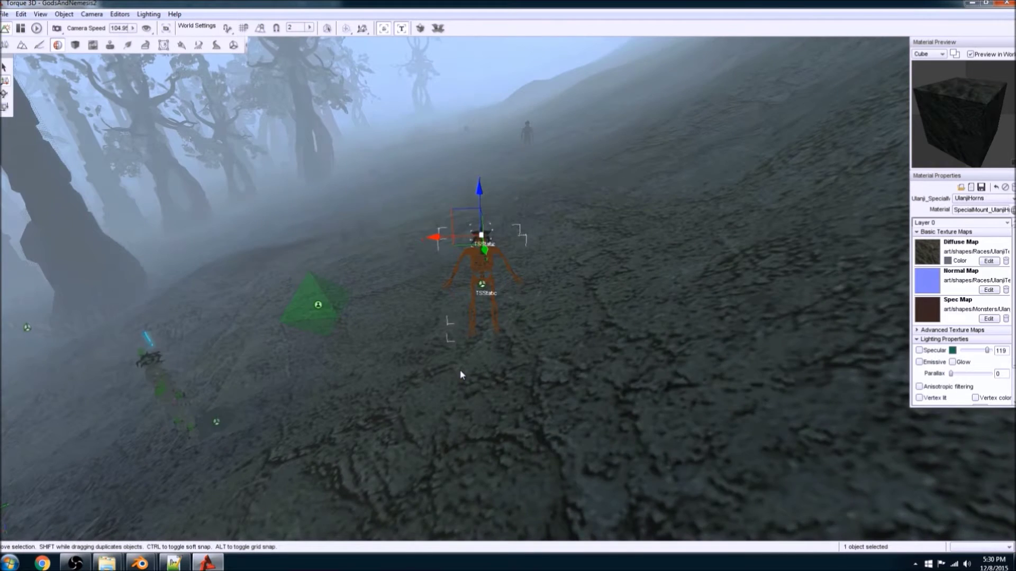
pyautogui.press('w')
pyautogui.moveTo(458, 154); pyautogui.dragTo(456, 103)
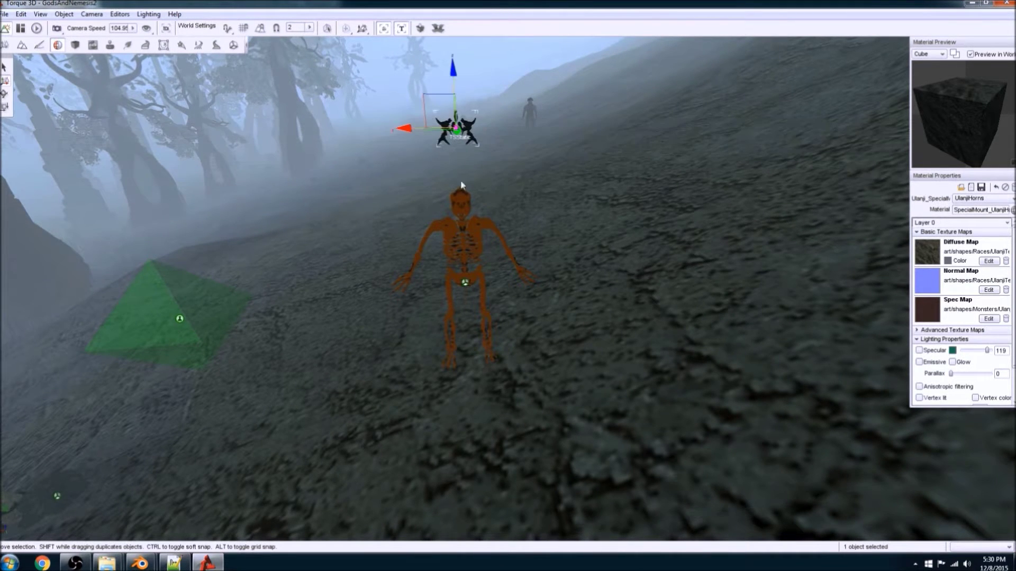
# - Inspect the materials of the skeleton's body and the separated horns to compare their texture maps
pyautogui.click(465, 223)
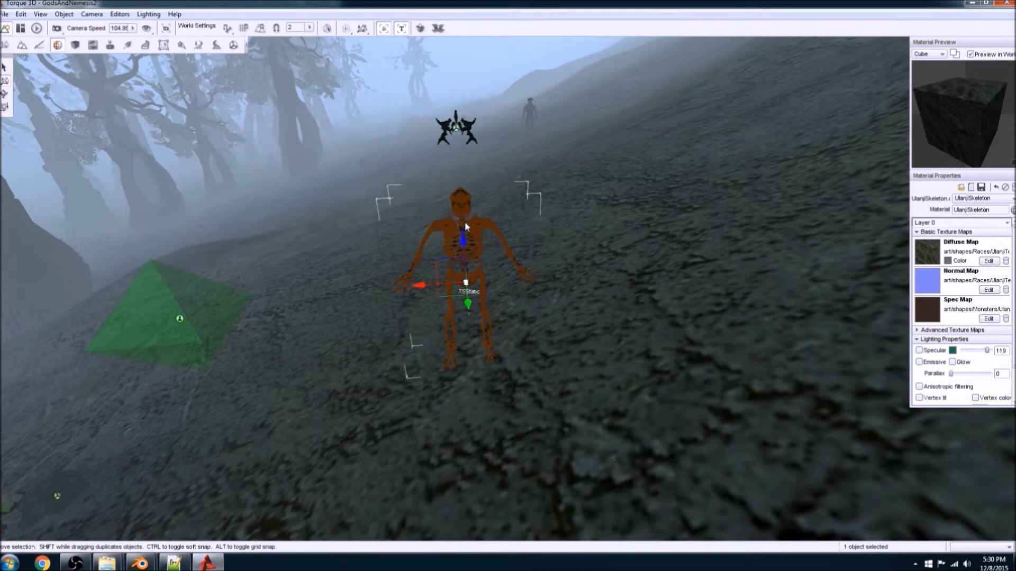
pyautogui.press('w')
pyautogui.press('s')
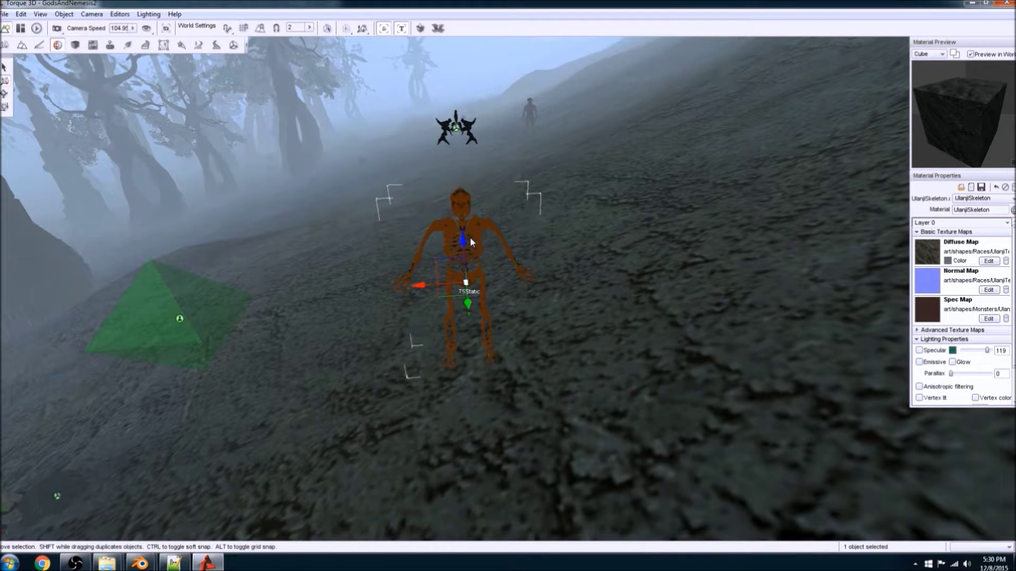
pyautogui.click(459, 130)
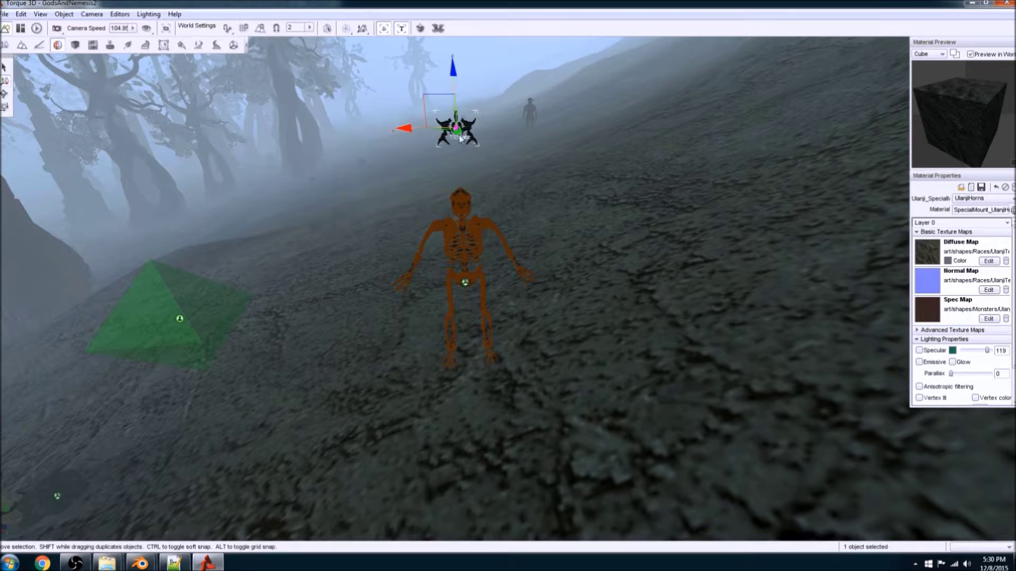
pyautogui.click(465, 282)
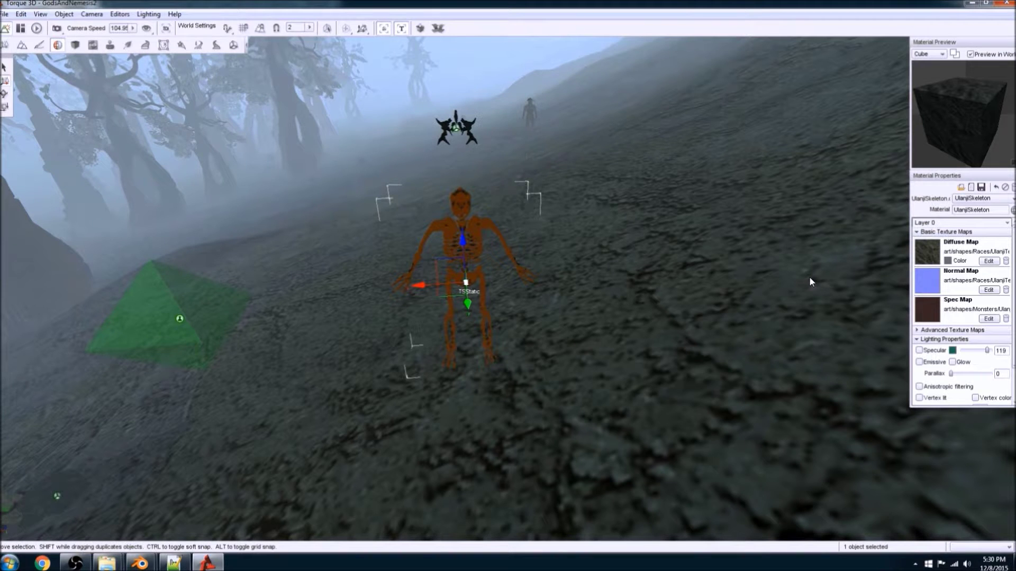
pyautogui.moveTo(777, 265); pyautogui.dragTo(777, 233, button='right')
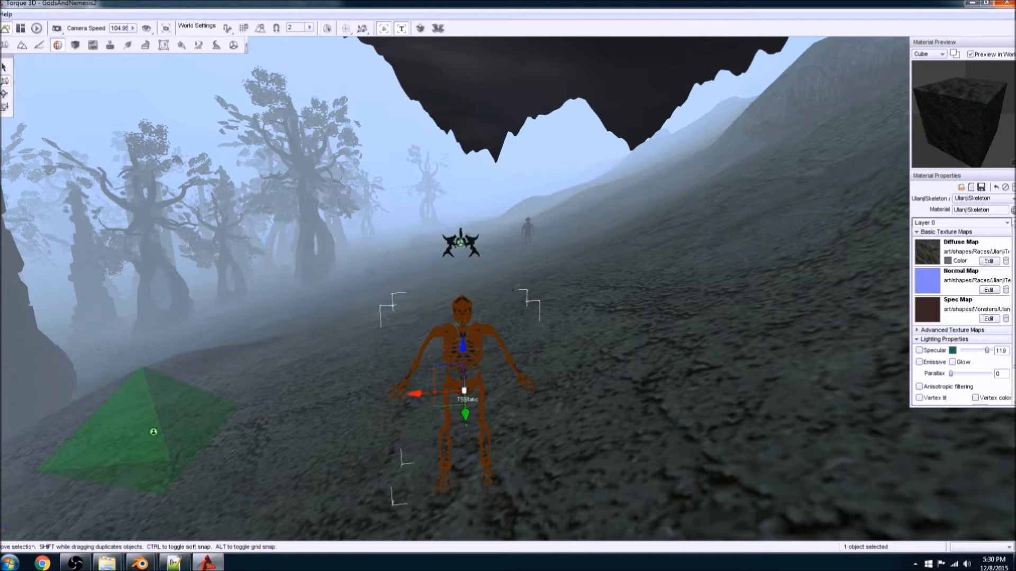
# - Switch to materials.cs in Notepad++ and examine the UlanjiSkeleton material definition
pyautogui.hotkey('alt', 'Tab')
pyautogui.click(306, 382)
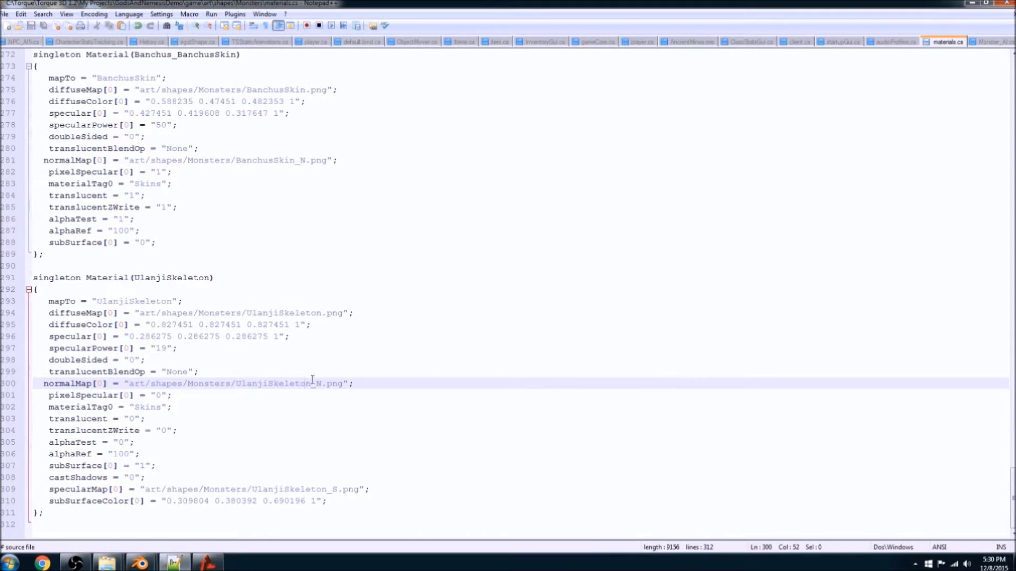
pyautogui.scroll(4, 335, 365)
pyautogui.scroll(-4, 337, 367)
pyautogui.scroll(-1, 337, 368)
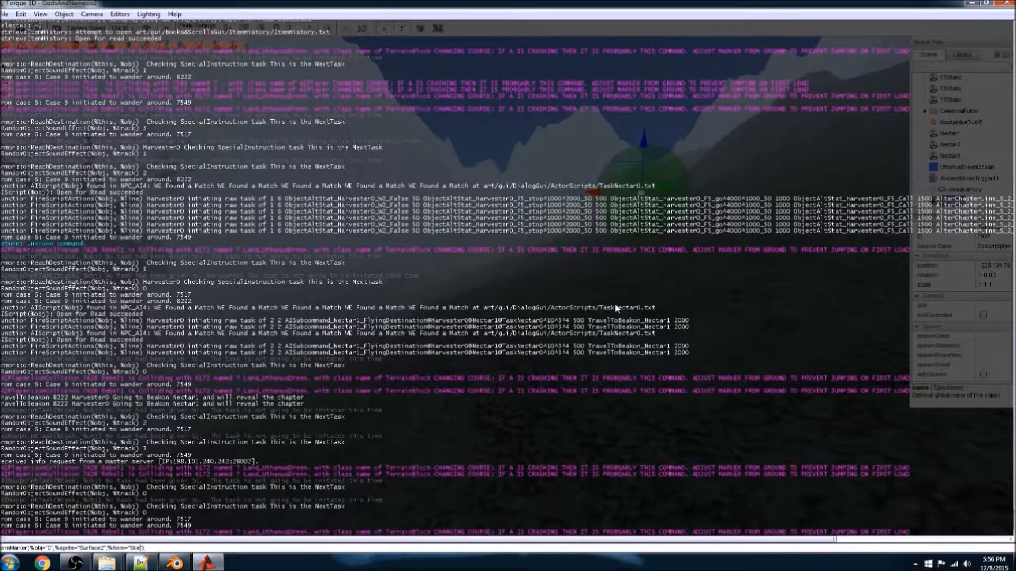
# - Complete and run the FormMarker console command for Surface2 with the form Skeleton0, and close the console
pyautogui.write('ton')
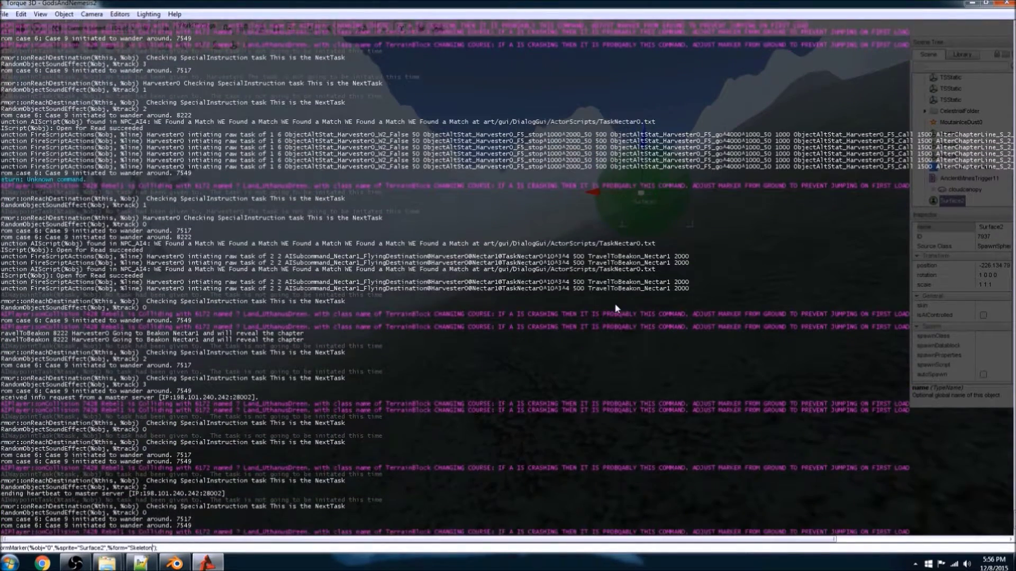
pyautogui.write('0')
pyautogui.press('Return')
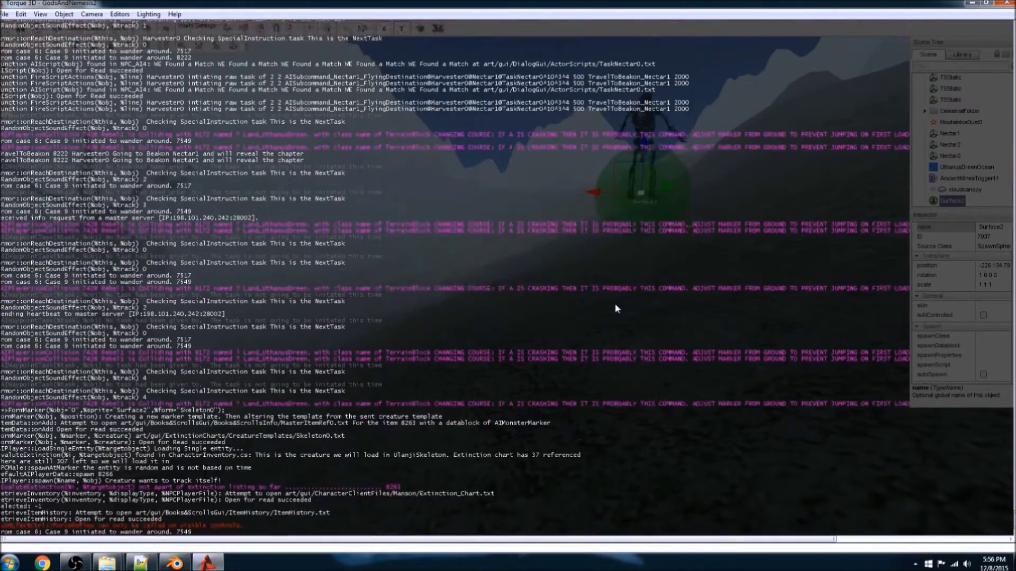
pyautogui.press('`')
# - Fly the camera around the Surface2 marker to view the spawned skeleton on the slope
pyautogui.moveTo(615, 305); pyautogui.dragTo(591, 310, button='right')
pyautogui.press('w')
pyautogui.press('s')
pyautogui.press('w')
pyautogui.press('w')
pyautogui.press('s')
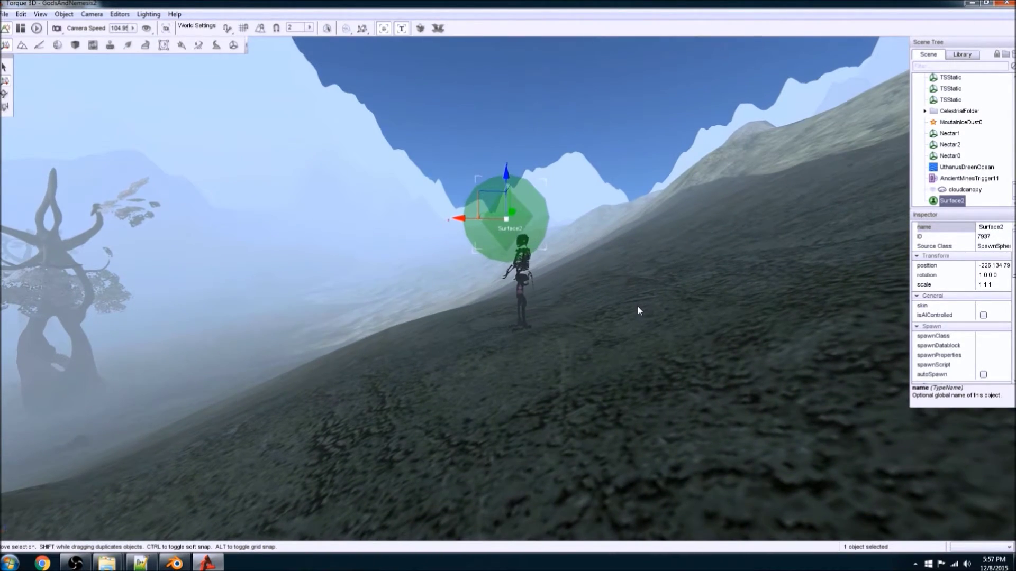
pyautogui.moveTo(637, 306); pyautogui.dragTo(737, 219, button='right')
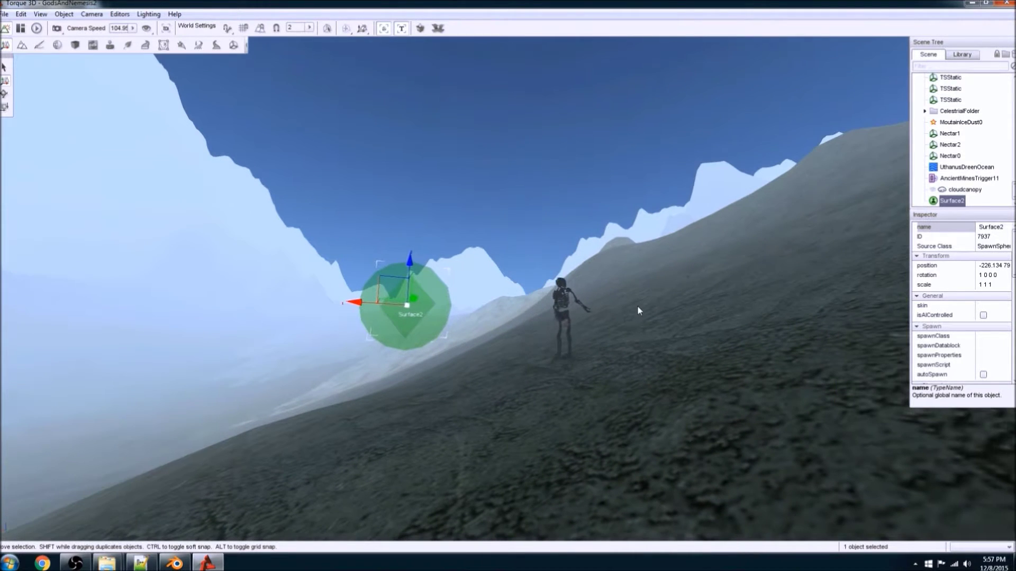
# - Lower the camera speed to 5
pyautogui.click(133, 29)
pyautogui.moveTo(105, 48); pyautogui.dragTo(64, 56)
pyautogui.click(120, 107)
pyautogui.click(123, 112)
# - Examine the placed skeleton's skull up close from the front and the side
pyautogui.moveTo(123, 111)
pyautogui.mouseDown(button='right')
pyautogui.moveTo(196, 74)
pyautogui.moveTo(239, 69)
pyautogui.moveTo(241, 80)
pyautogui.moveTo(127, 85)
pyautogui.moveTo(84, 103)
pyautogui.moveTo(169, 103)
pyautogui.mouseUp(button='right')
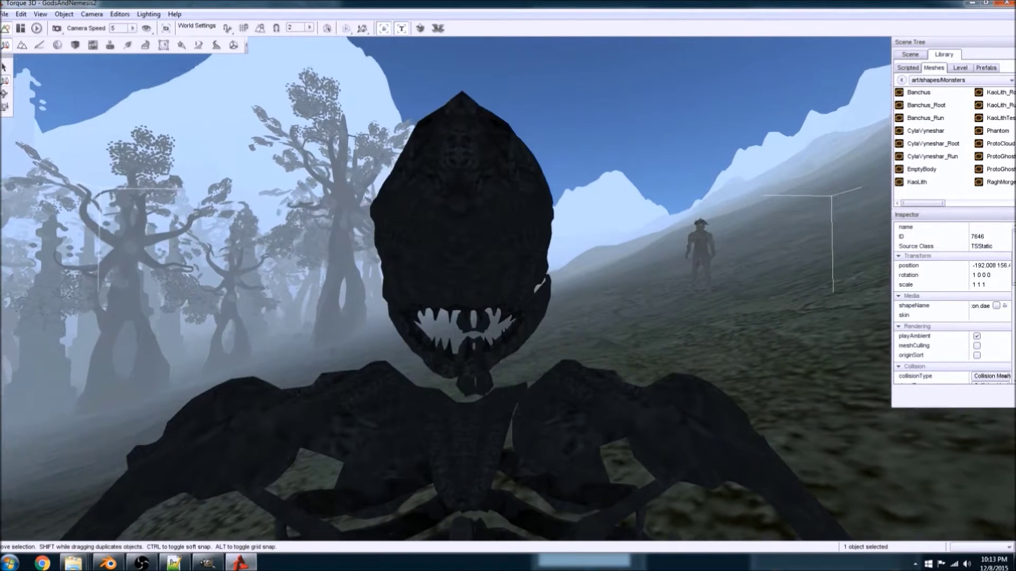
pyautogui.moveTo(397, 191); pyautogui.dragTo(370, 182, button='right')
pyautogui.press('w')
pyautogui.press('s')
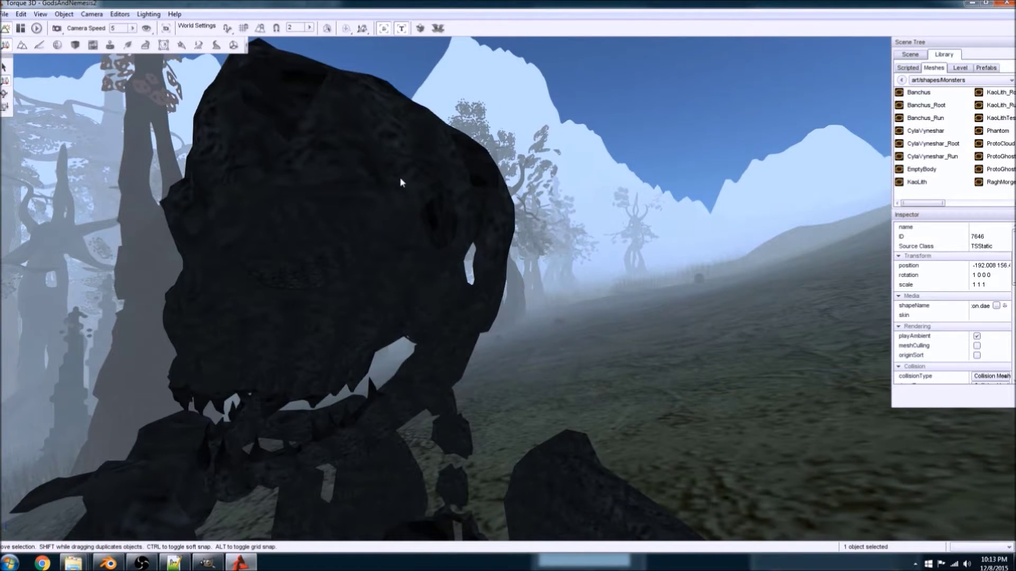
pyautogui.moveTo(400, 182); pyautogui.dragTo(400, 179, button='right')
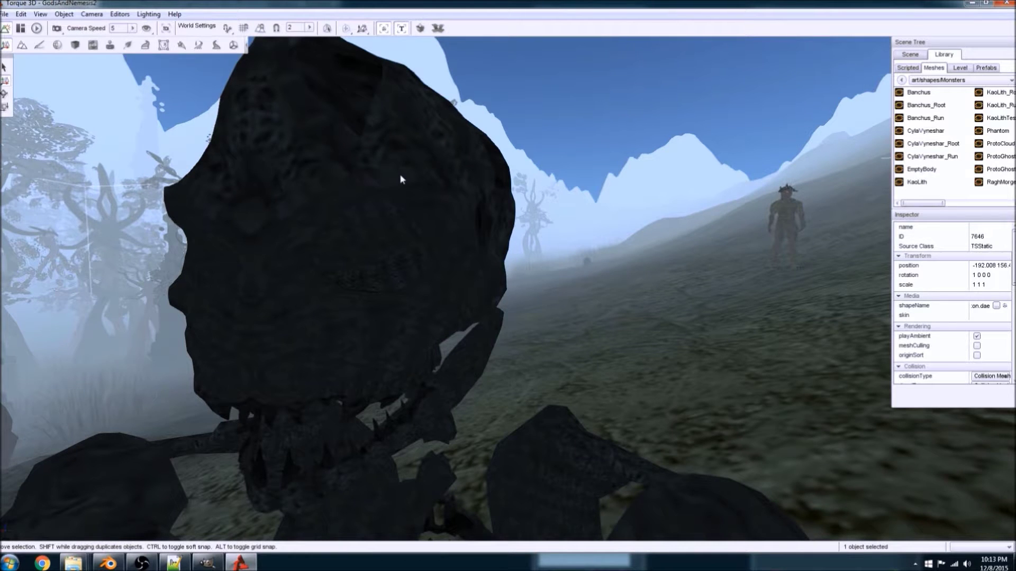
pyautogui.moveTo(400, 178); pyautogui.dragTo(399, 199, button='right')
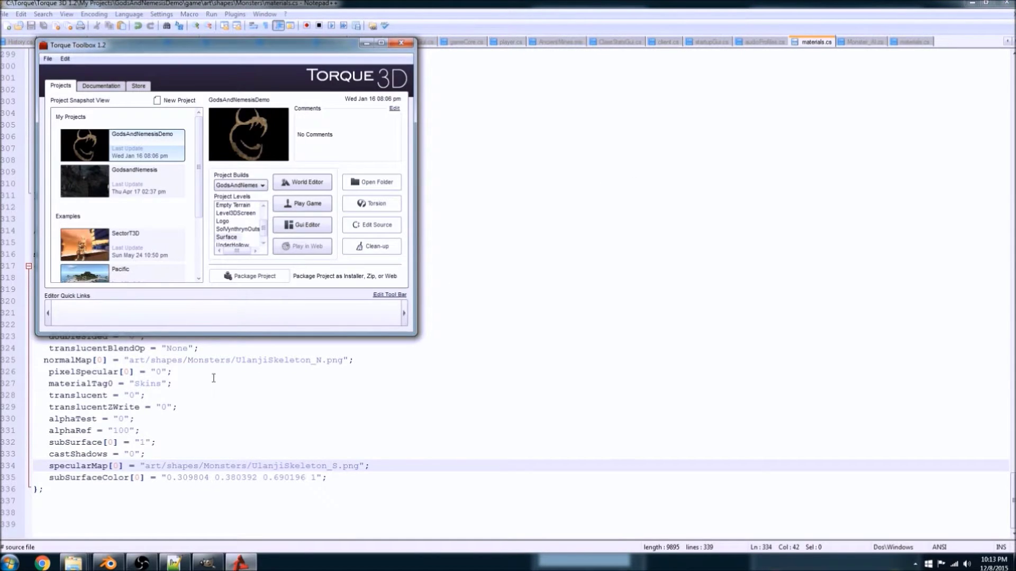
# - Switch to the Monsters materials.cs in Notepad++ and examine the two UlanjiSkeleton materials
pyautogui.click(218, 388)
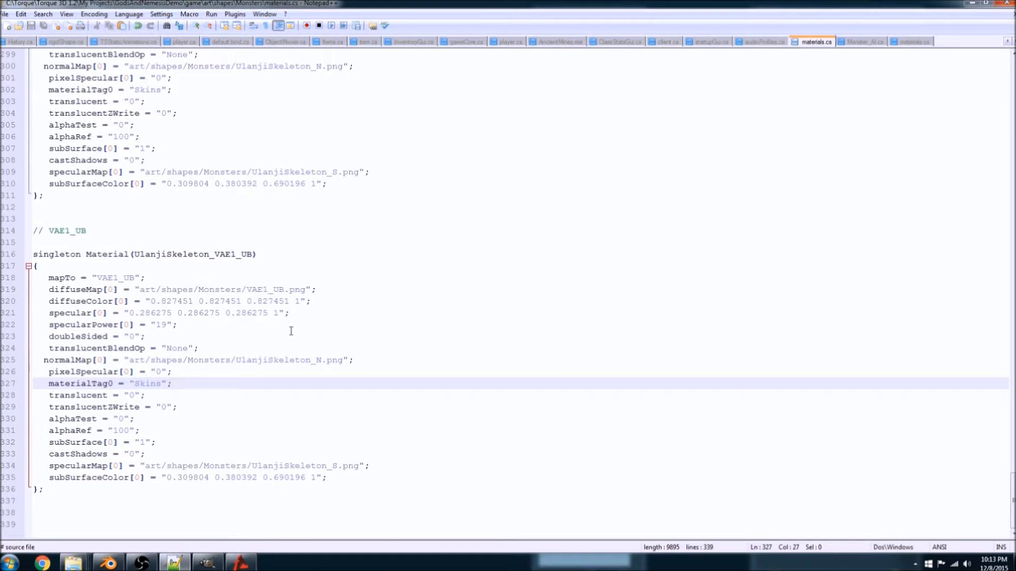
pyautogui.scroll(6, 293, 330)
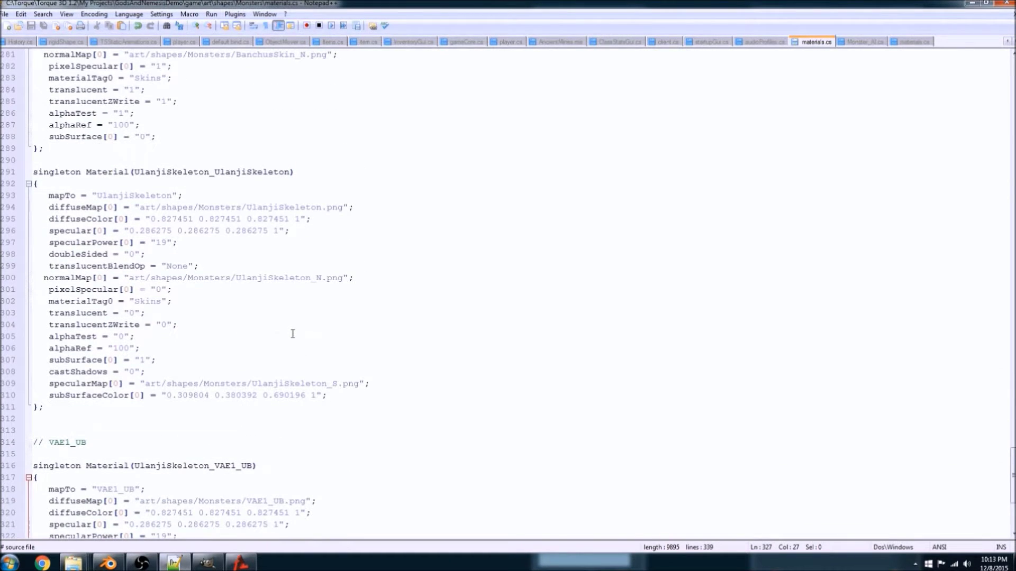
pyautogui.scroll(-6, 293, 333)
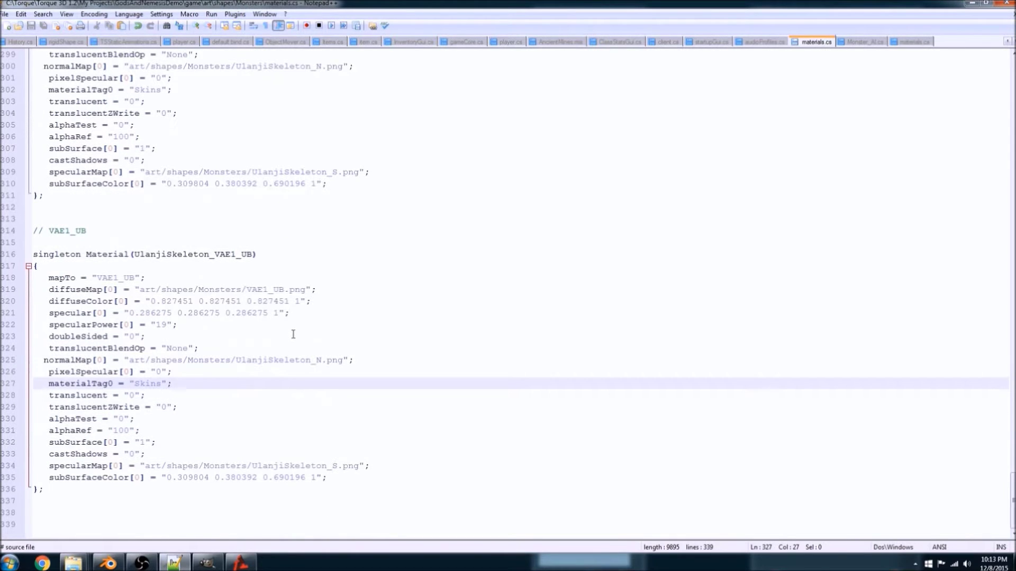
# - Copy the zoey_US material from the Races materials.cs to the end of the Monsters materials.cs
pyautogui.click(920, 43)
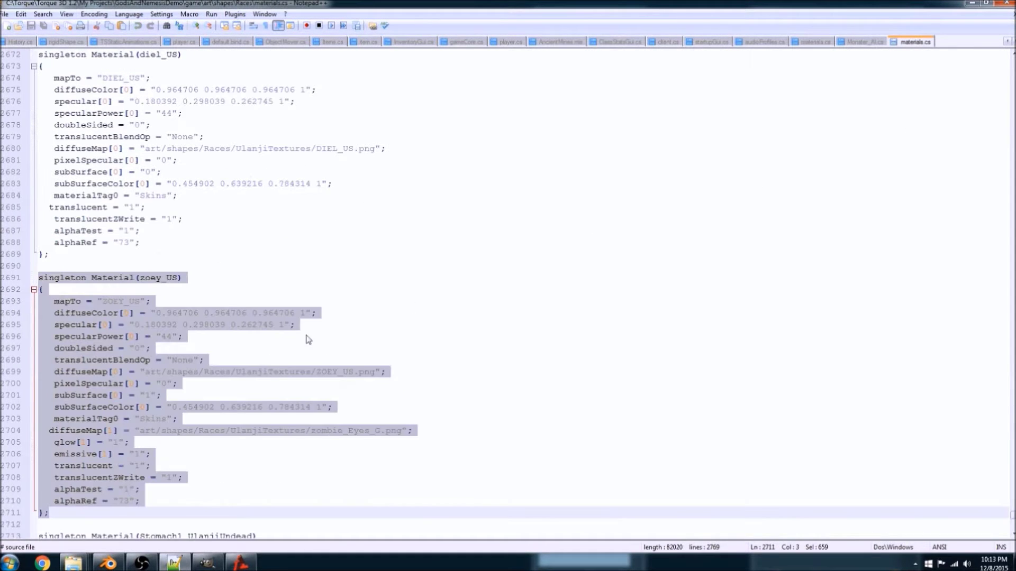
pyautogui.rightClick(156, 321)
pyautogui.click(185, 340)
pyautogui.click(861, 42)
pyautogui.hotkey('ctrl', 'a')
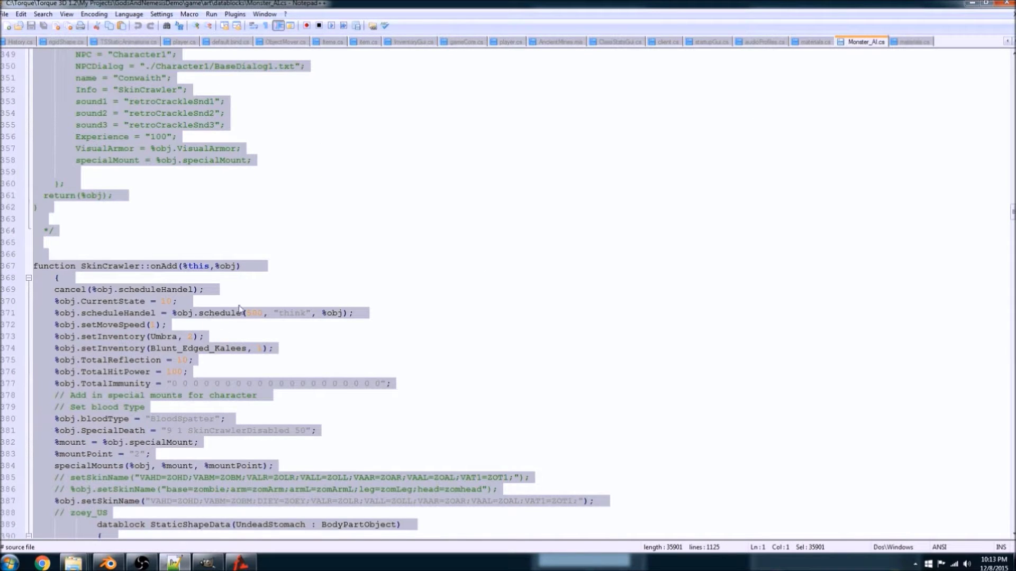
pyautogui.click(817, 42)
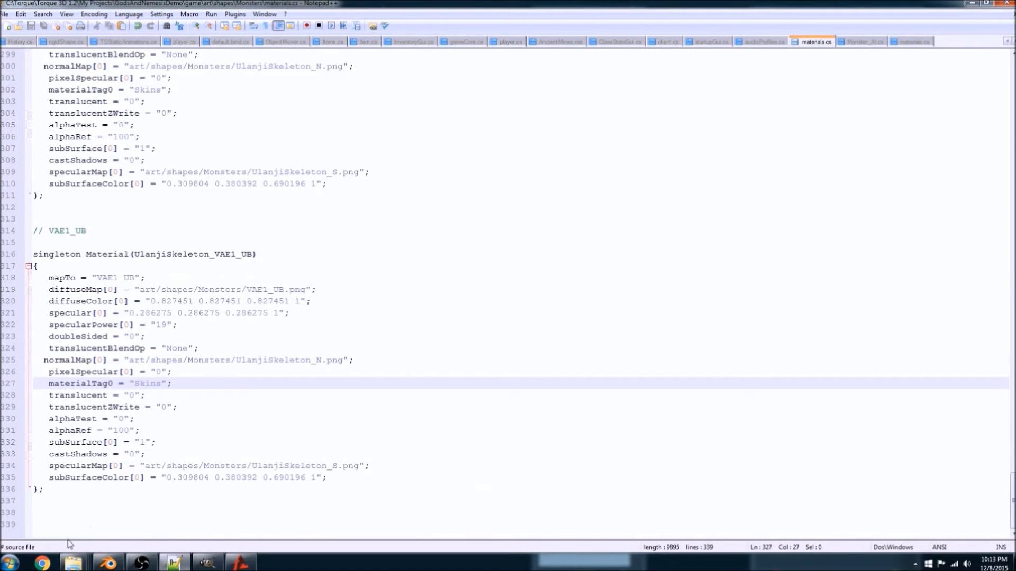
pyautogui.click(83, 511)
pyautogui.hotkey('ctrl', 'v')
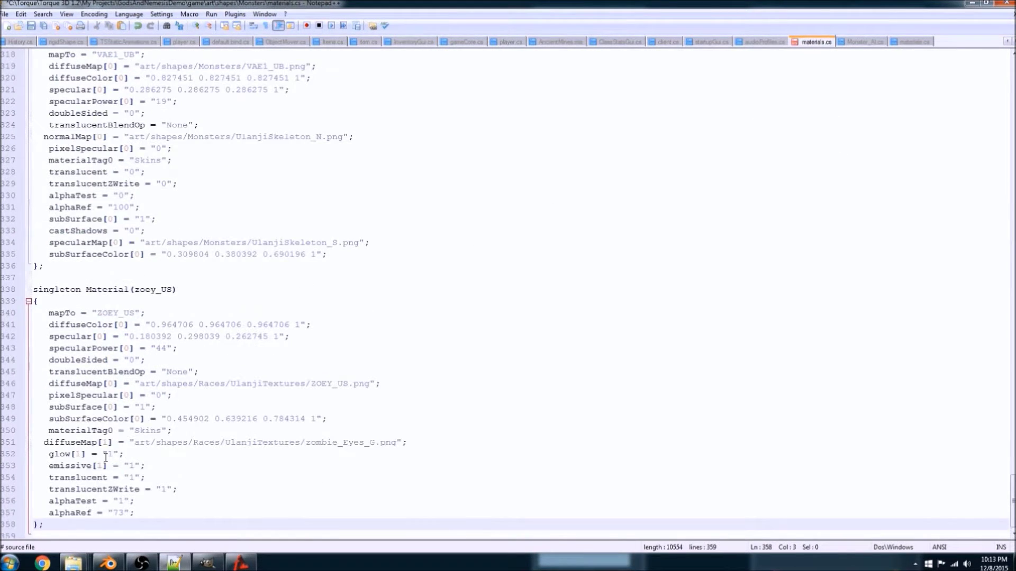
# - Replace the pasted material's name, mapTo value and diffuseMap[0] file name with VAE1_UB
pyautogui.scroll(4, 111, 449)
pyautogui.moveTo(135, 163); pyautogui.dragTo(255, 160)
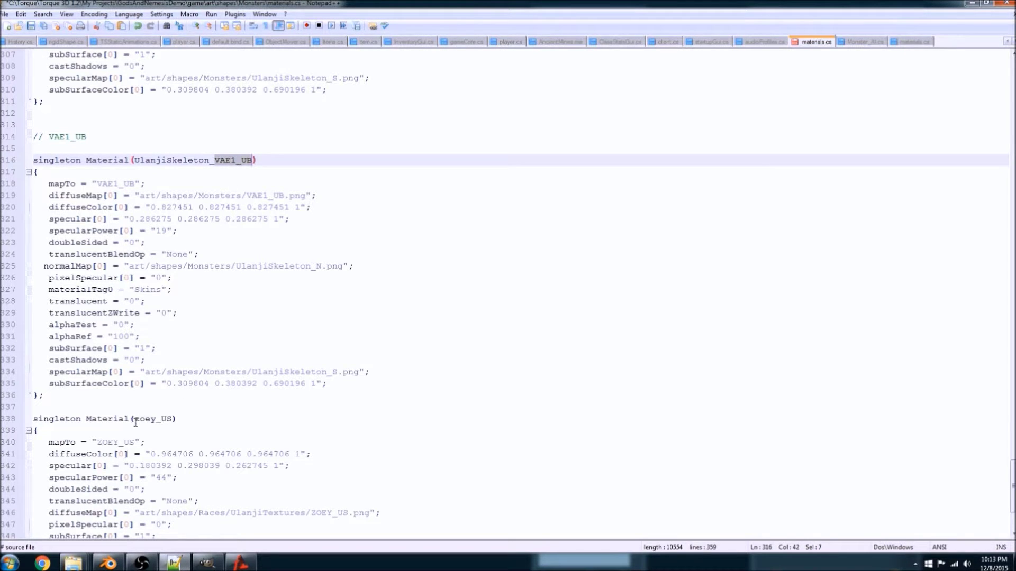
pyautogui.moveTo(136, 422); pyautogui.dragTo(172, 421)
pyautogui.hotkey('ctrl', 'v')
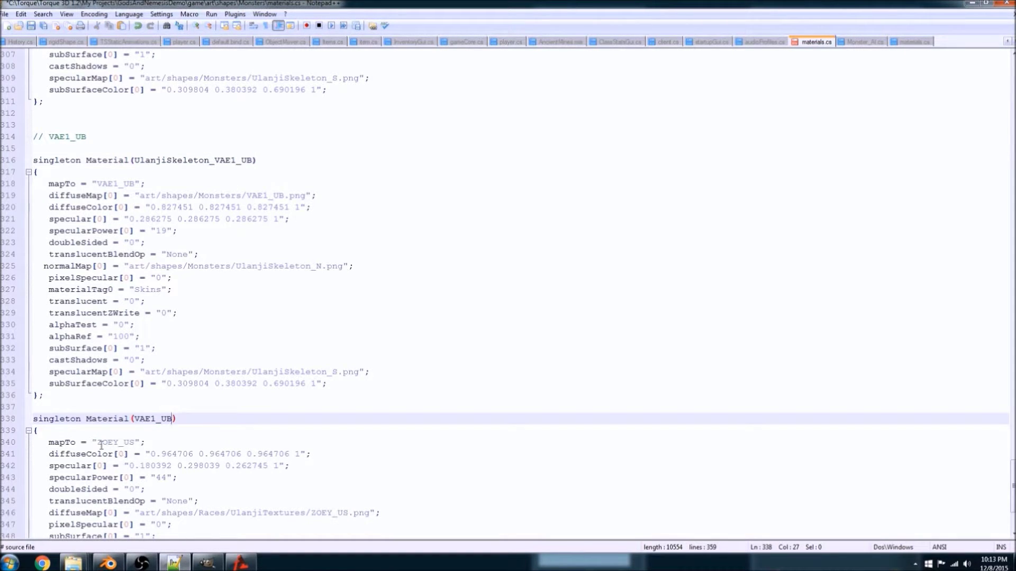
pyautogui.moveTo(97, 442); pyautogui.dragTo(137, 442)
pyautogui.hotkey('ctrl', 'v')
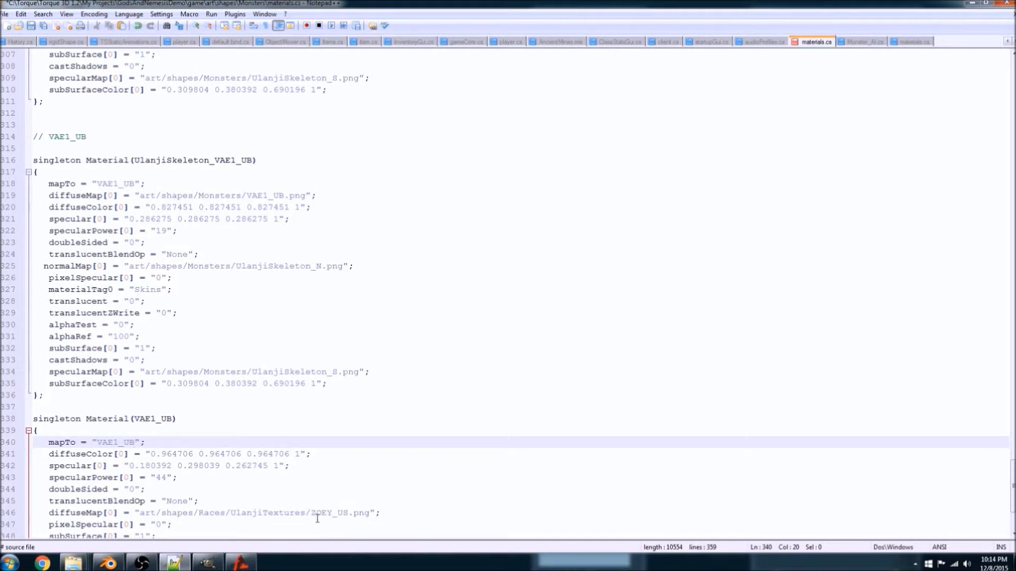
pyautogui.moveTo(311, 513); pyautogui.dragTo(343, 512)
pyautogui.hotkey('ctrl', 'v')
pyautogui.scroll(-4, 282, 448)
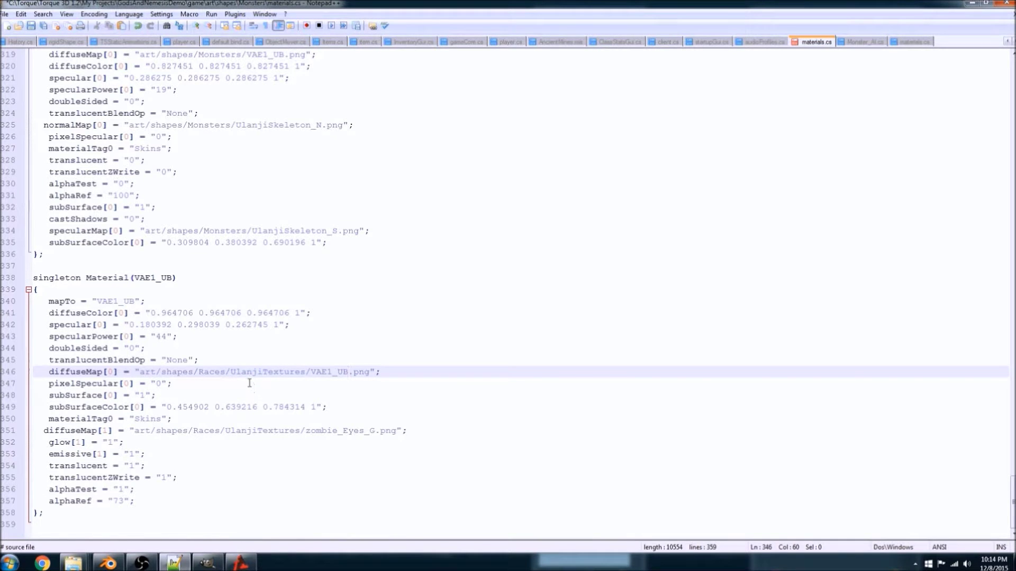
pyautogui.scroll(3, 205, 377)
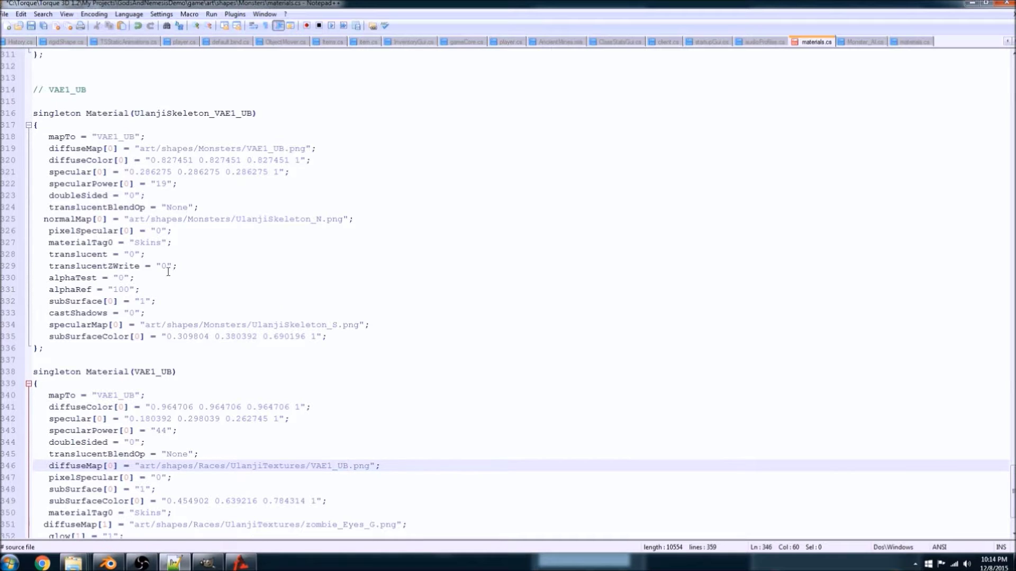
pyautogui.moveTo(143, 148); pyautogui.dragTo(304, 148)
pyautogui.hotkey('ctrl', 'v')
pyautogui.hotkey('ctrl', 'z')
# - Set the new VAE1_UB material's diffuseMap[0] to the path art/shapes/Monsters/VAE1_UB.png from the material above it
pyautogui.moveTo(139, 149); pyautogui.dragTo(306, 150)
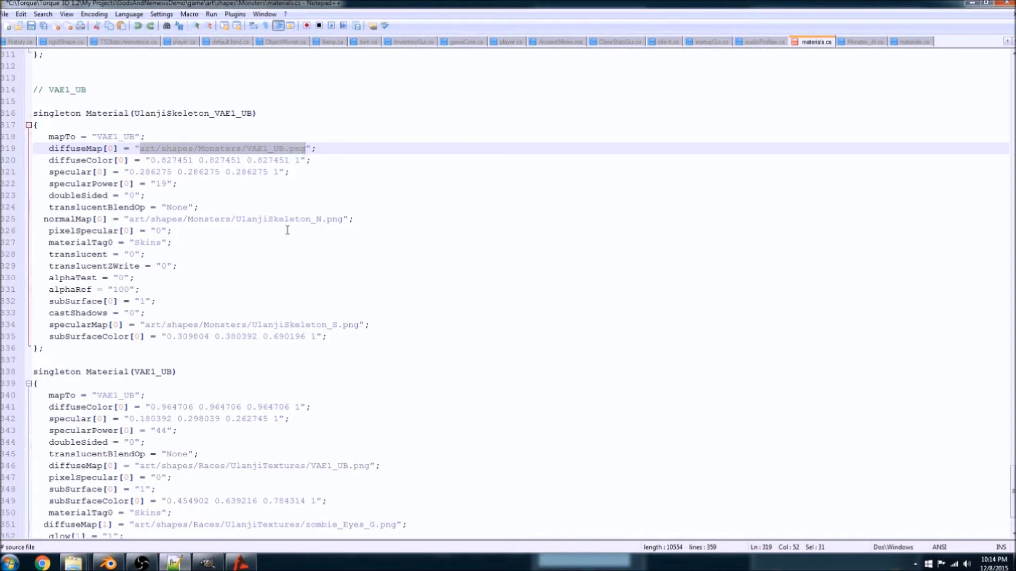
pyautogui.scroll(-2, 221, 461)
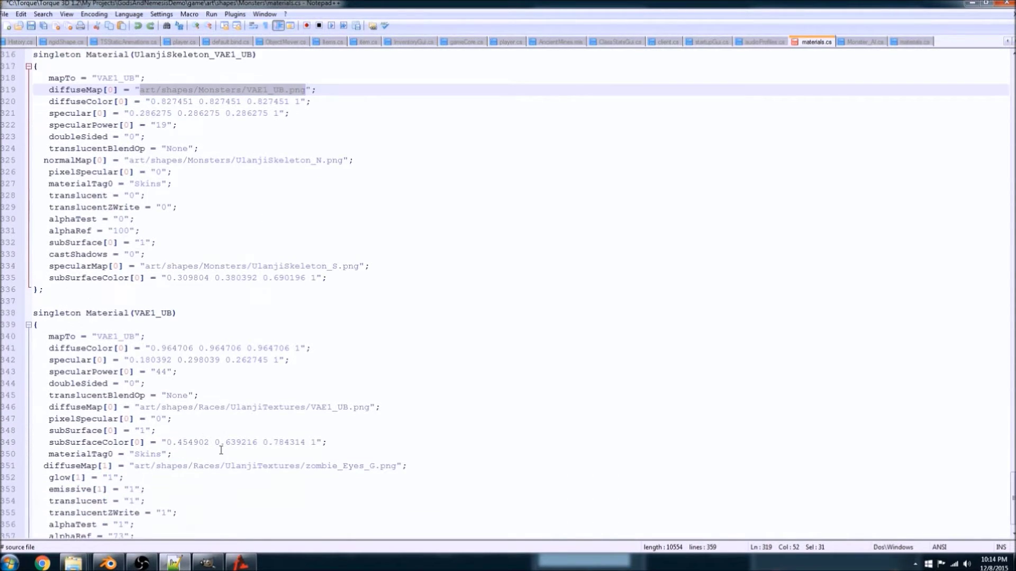
pyautogui.moveTo(141, 407); pyautogui.dragTo(371, 406)
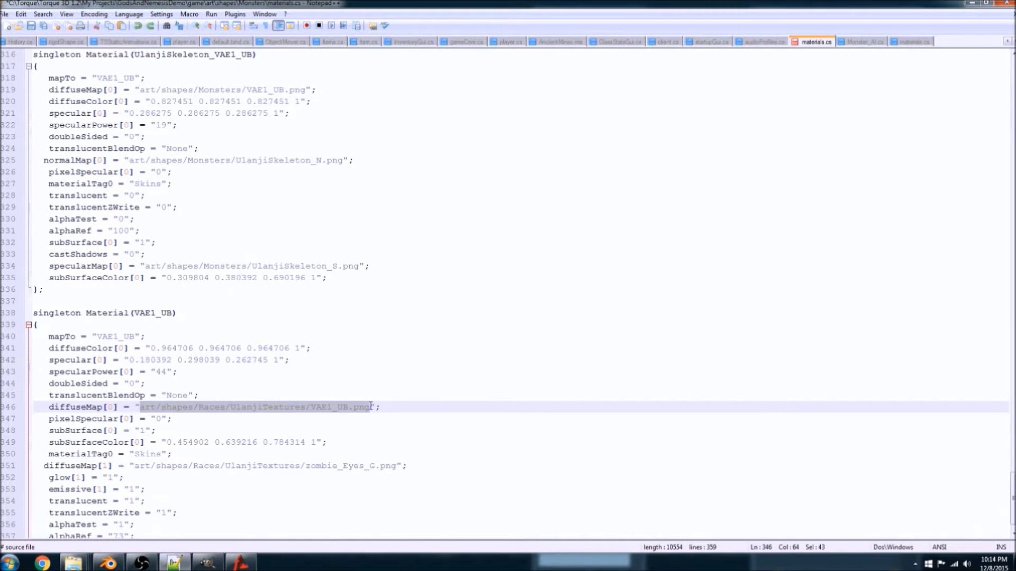
pyautogui.hotkey('ctrl', 'v')
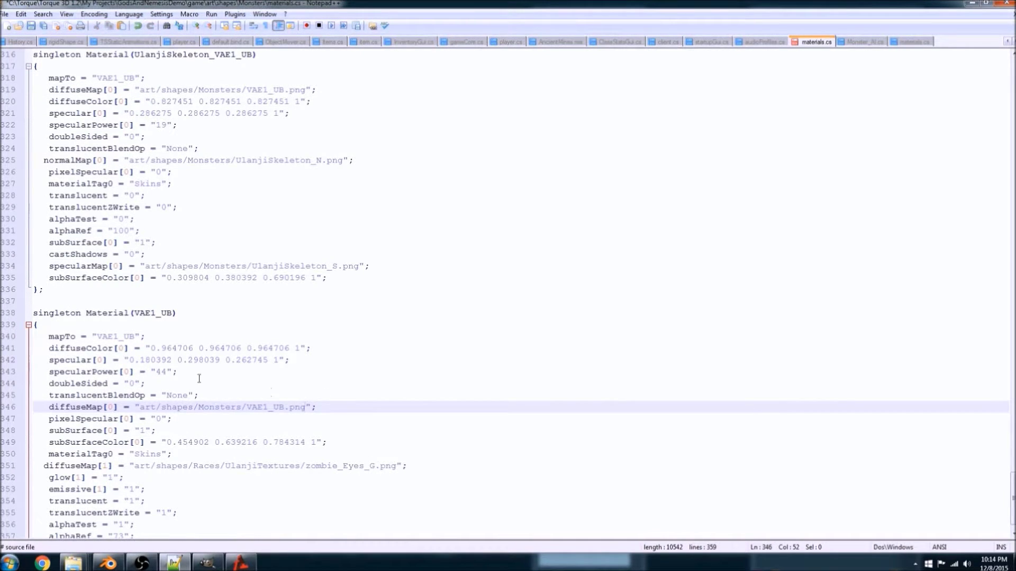
# - Delete the old UlanjiSkeleton_VAE1_UB material block and one leftover blank line, and save the Monsters materials.cs
pyautogui.scroll(3, 188, 364)
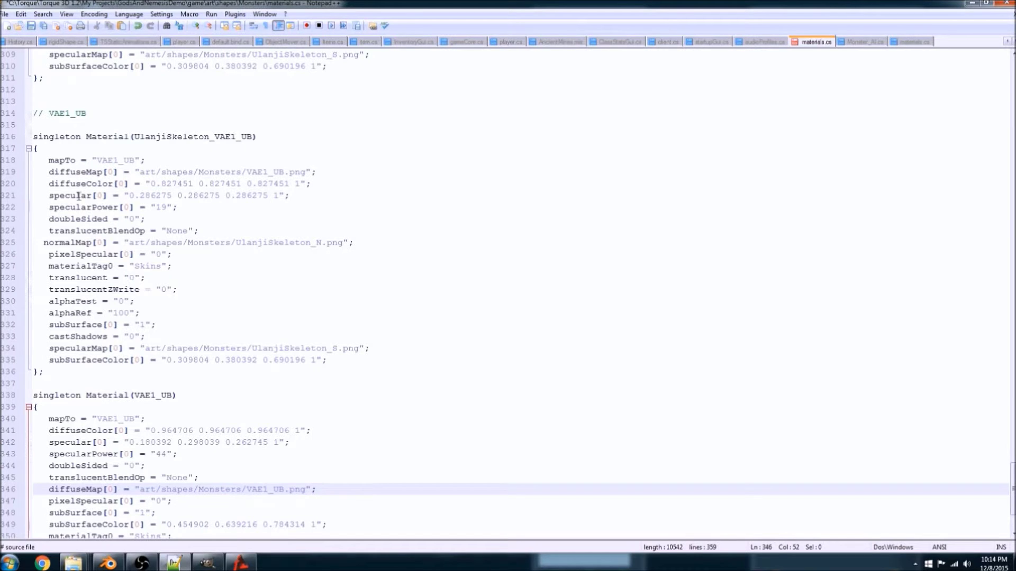
pyautogui.moveTo(34, 136); pyautogui.dragTo(235, 372)
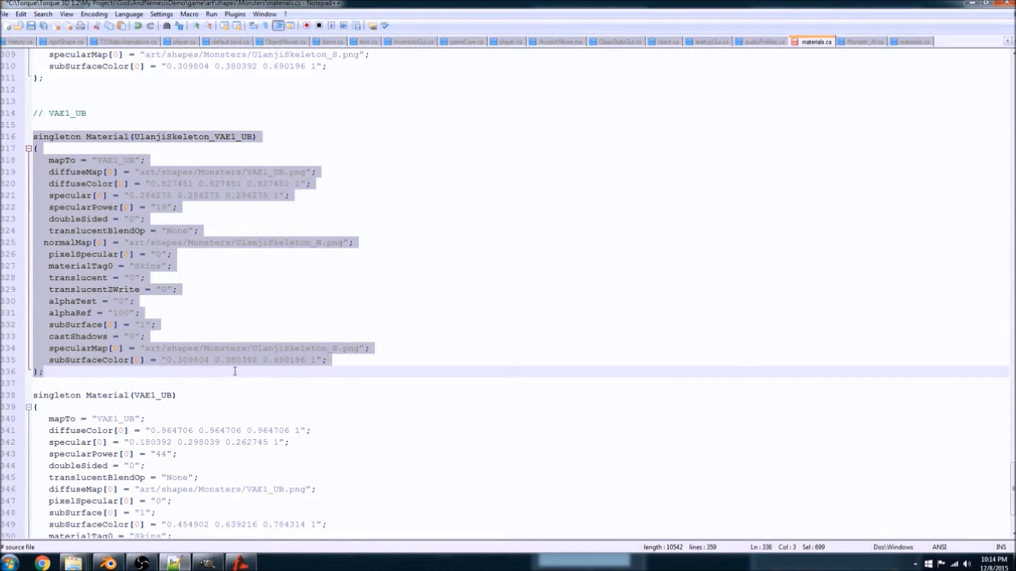
pyautogui.press('Delete')
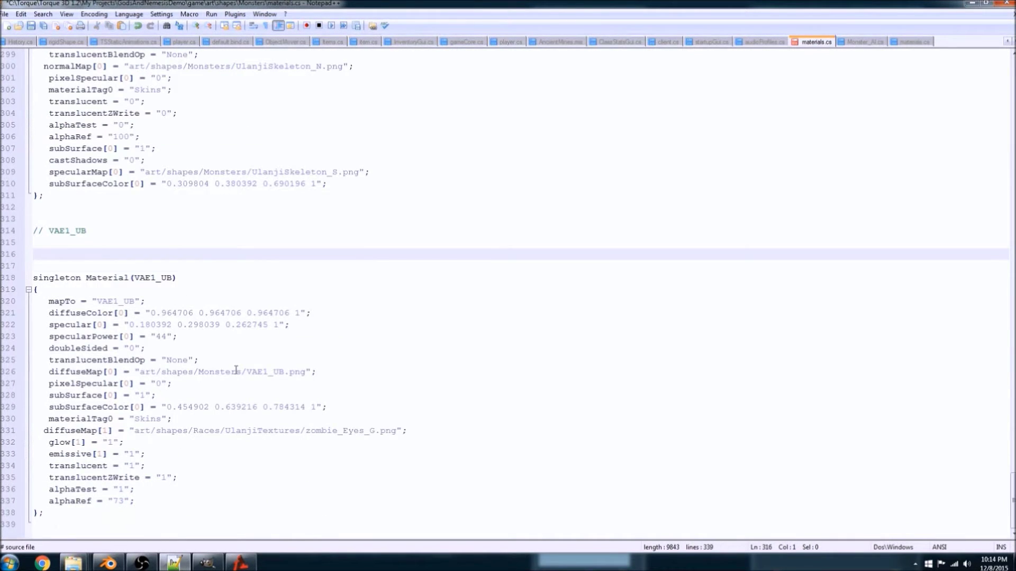
pyautogui.press('Delete')
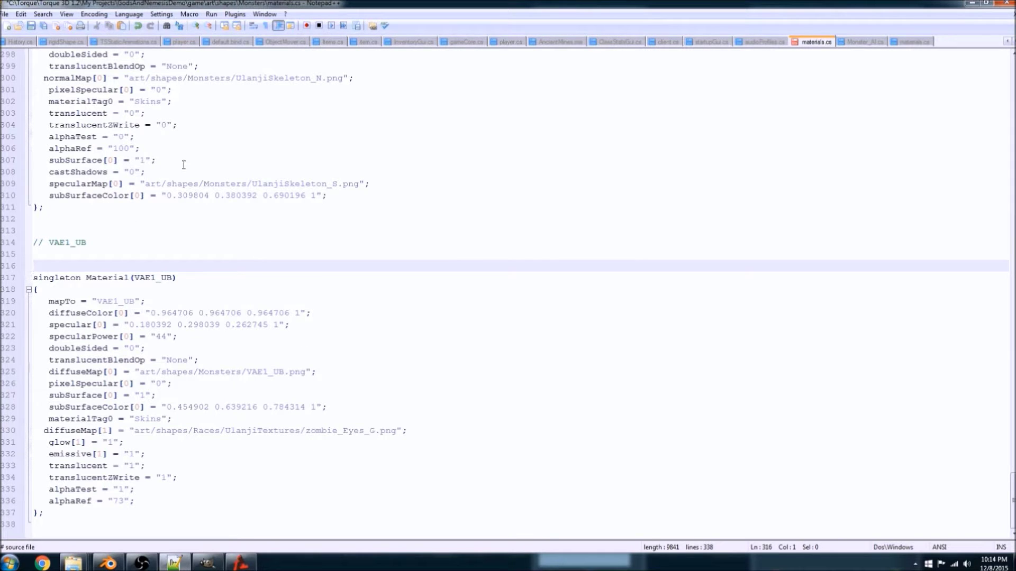
pyautogui.click(30, 26)
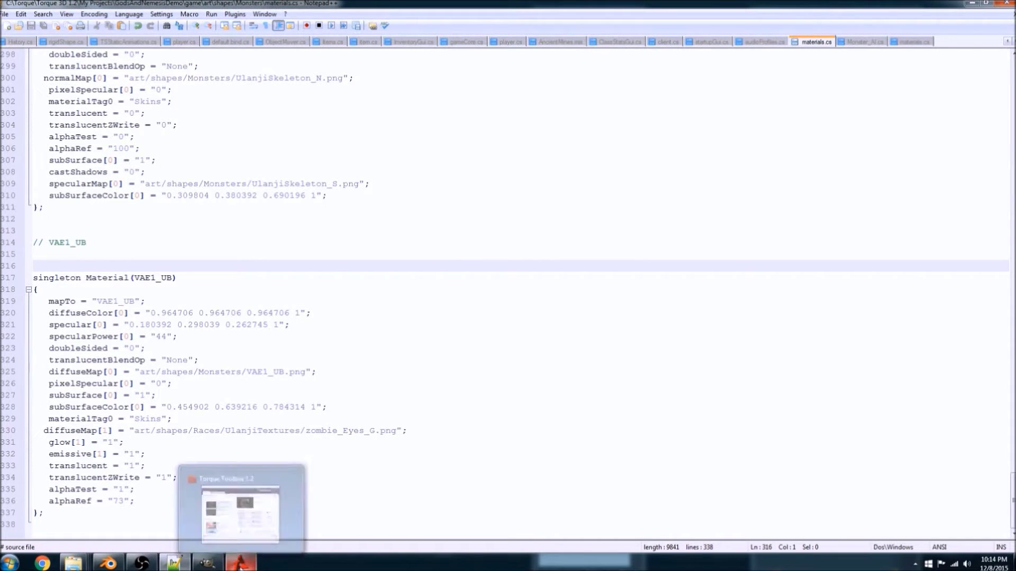
# - Launch the GodsAndNemesis2 project in the World Editor from Torque Toolbox, maximise its window and look around the level
pyautogui.click(241, 563)
pyautogui.click(306, 182)
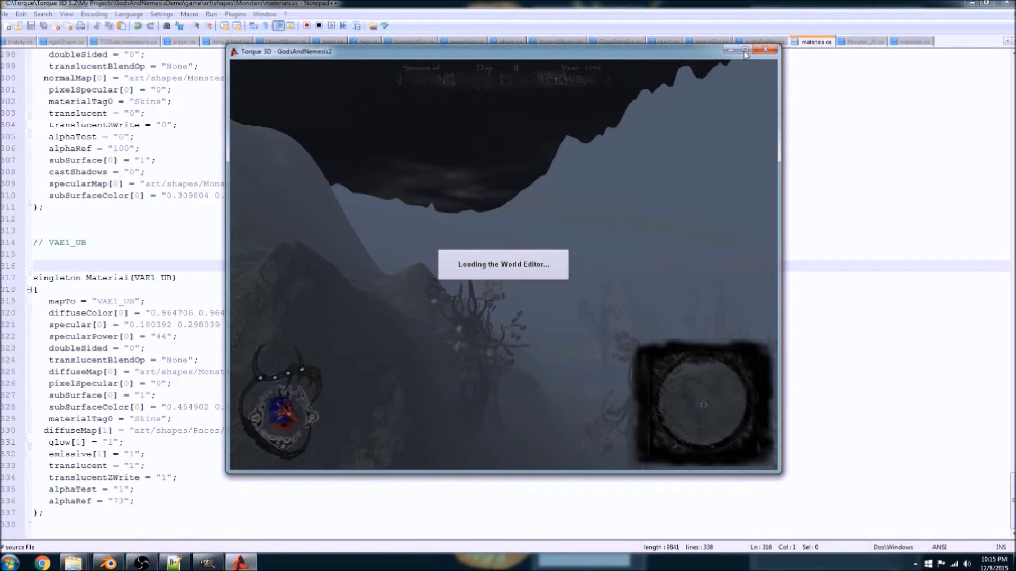
pyautogui.click(744, 50)
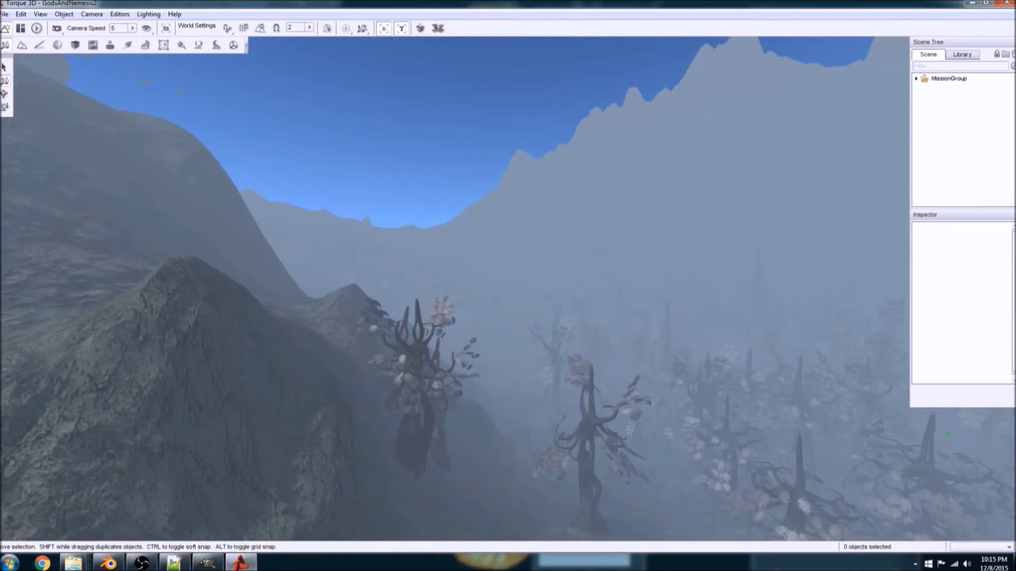
pyautogui.moveTo(519, 202); pyautogui.dragTo(762, 323, button='right')
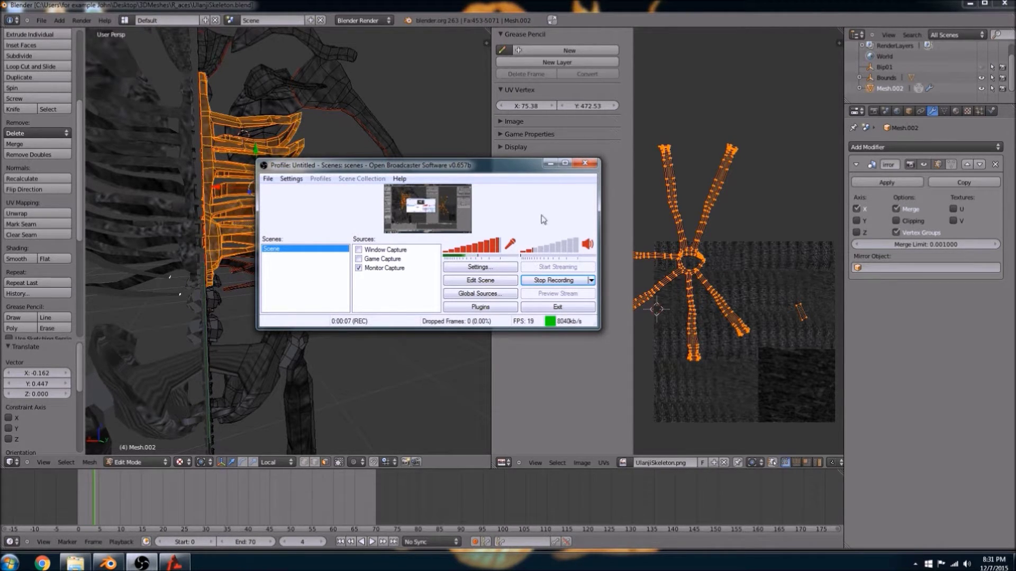
# - Switch to UlanjiSkeleton.blend in Blender and examine the seams and texture on the skeleton's ribs, arms and pelvis
pyautogui.click(551, 163)
pyautogui.scroll(-8, 295, 280)
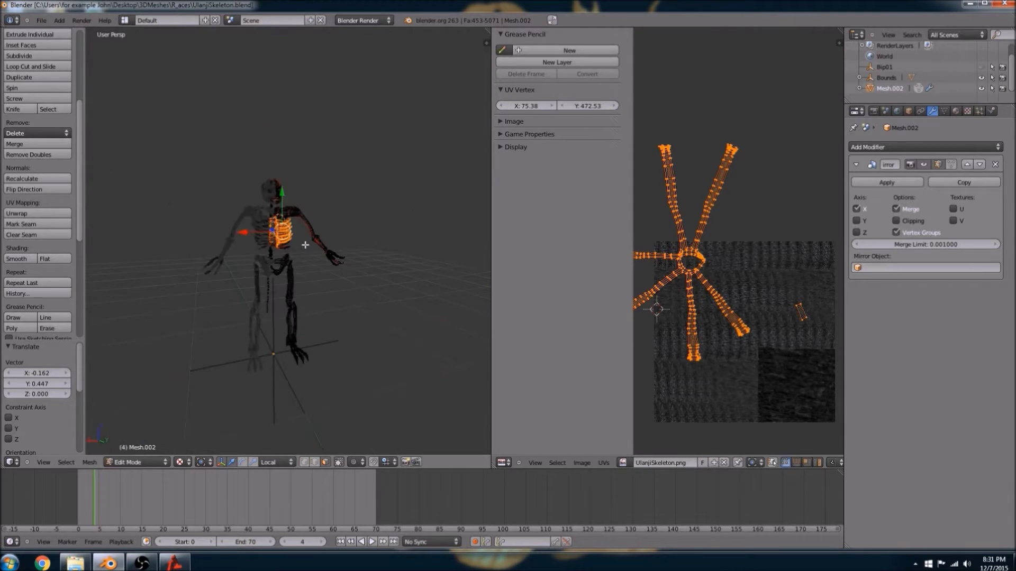
pyautogui.scroll(4, 295, 281)
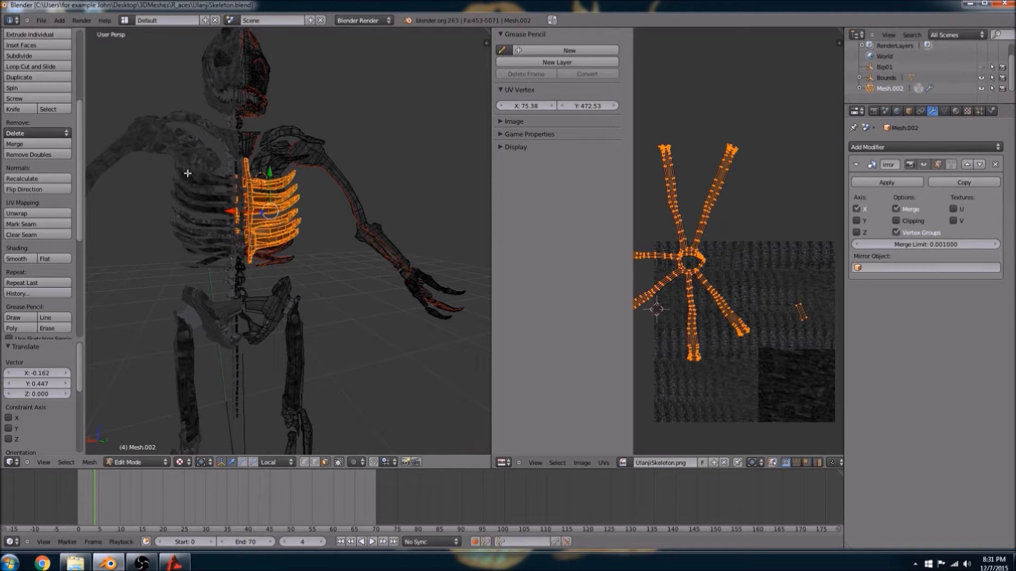
pyautogui.moveTo(306, 357)
pyautogui.mouseDown(button='middle')
pyautogui.moveTo(87, 353)
pyautogui.moveTo(243, 356)
pyautogui.moveTo(255, 370)
pyautogui.moveTo(298, 379)
pyautogui.moveTo(295, 358)
pyautogui.mouseUp(button='middle')
pyautogui.scroll(6, 293, 363)
pyautogui.scroll(-5, 294, 364)
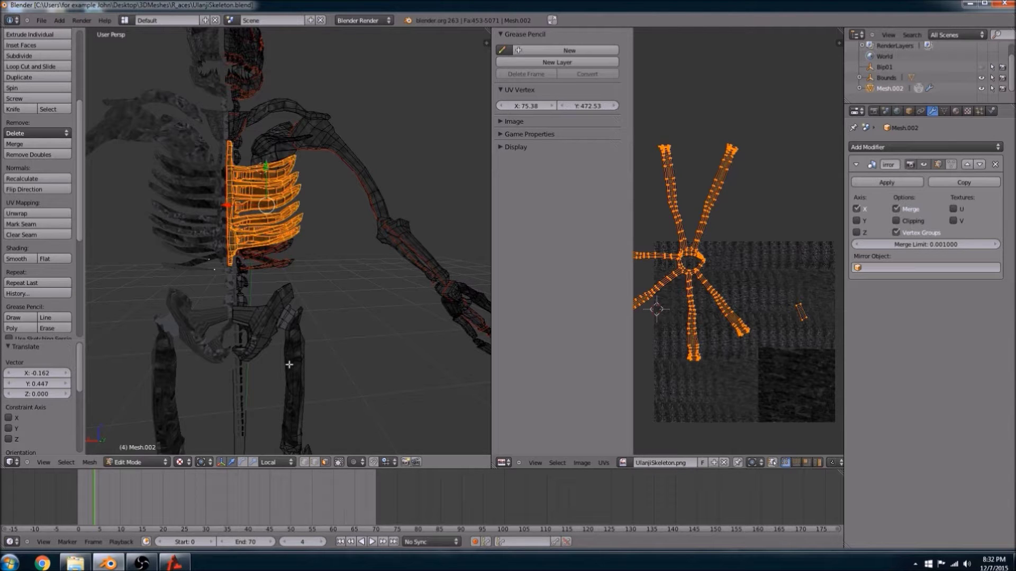
pyautogui.moveTo(309, 362)
pyautogui.mouseDown(button='middle')
pyautogui.moveTo(166, 364)
pyautogui.moveTo(309, 367)
pyautogui.mouseUp(button='middle')
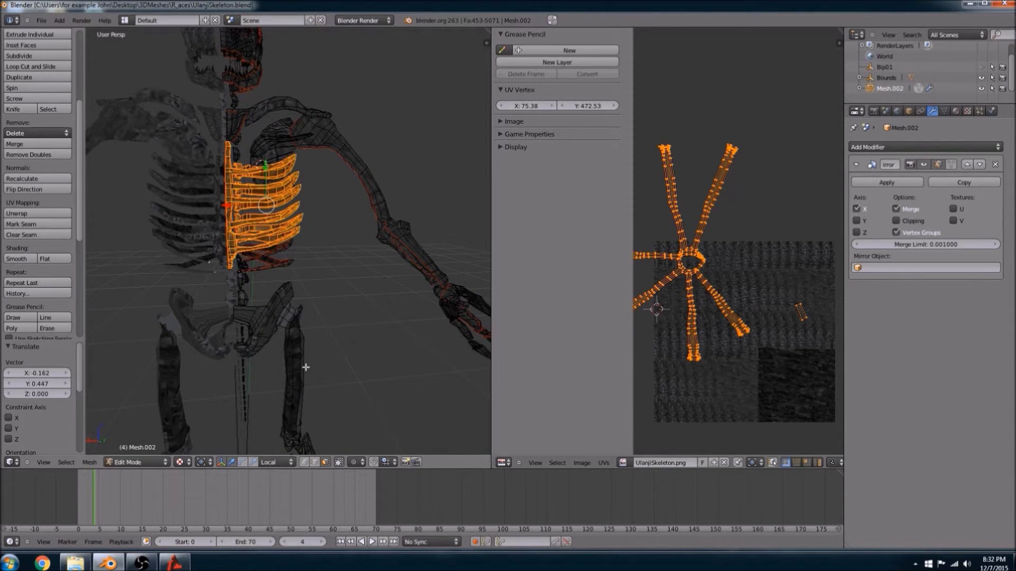
pyautogui.scroll(-6, 306, 367)
pyautogui.scroll(6, 305, 368)
# - Select the two untextured end faces of the lower ribs and assign the UlanjiSkeleton.png image to them
pyautogui.scroll(8, 299, 366)
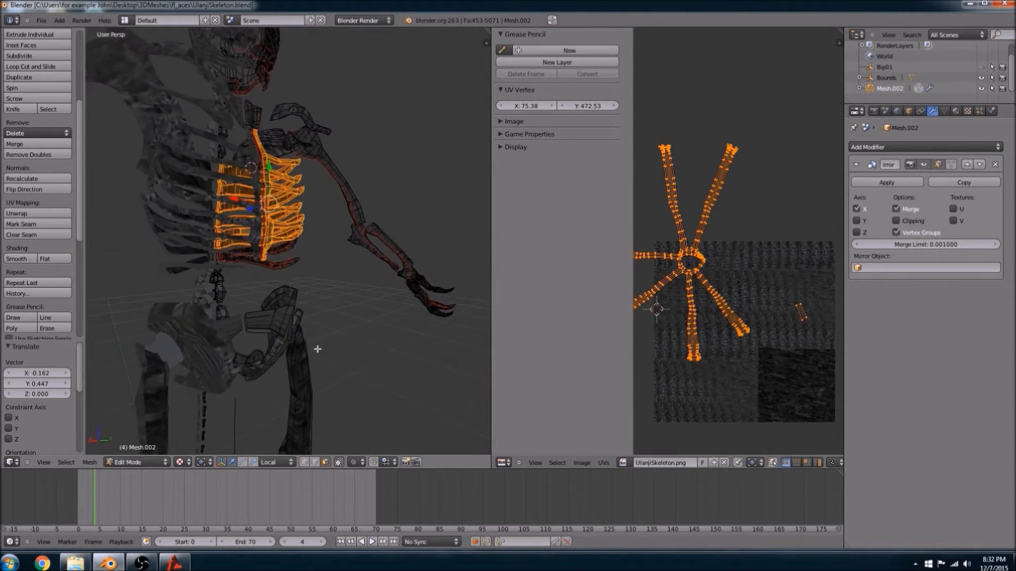
pyautogui.scroll(3, 300, 358)
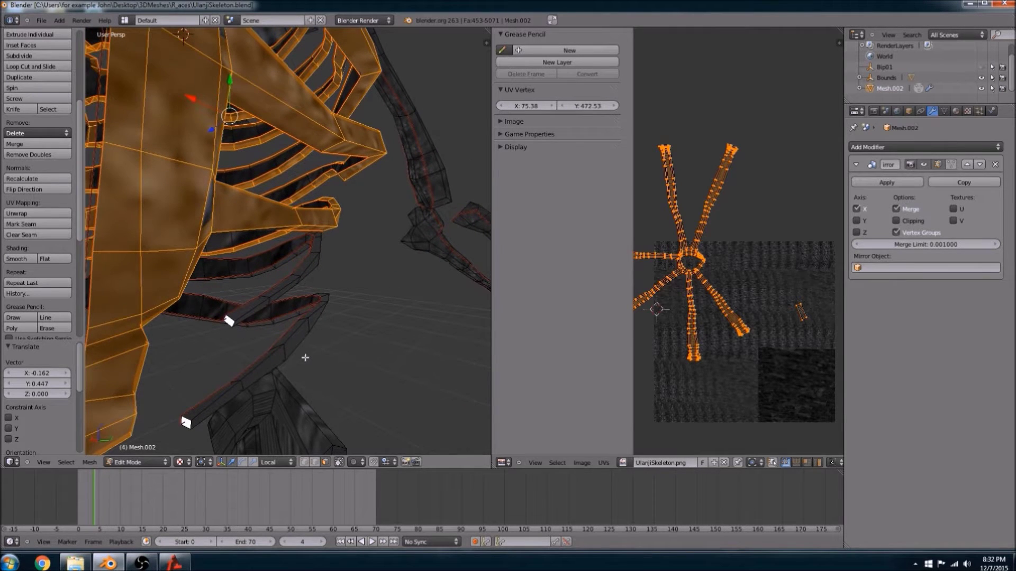
pyautogui.rightClick(229, 321)
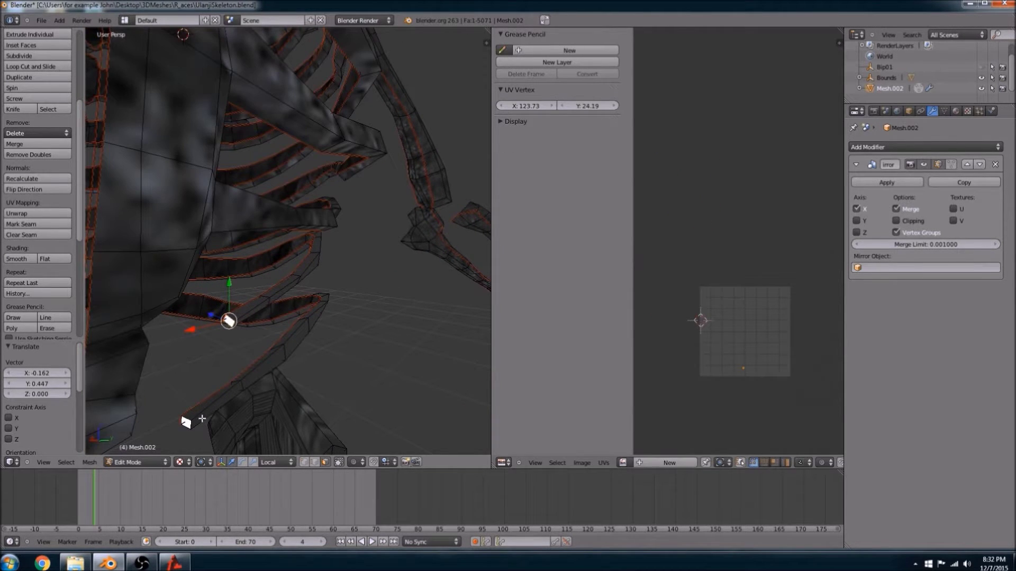
pyautogui.keyDown('shift'); pyautogui.rightClick(185, 421); pyautogui.keyUp('shift')
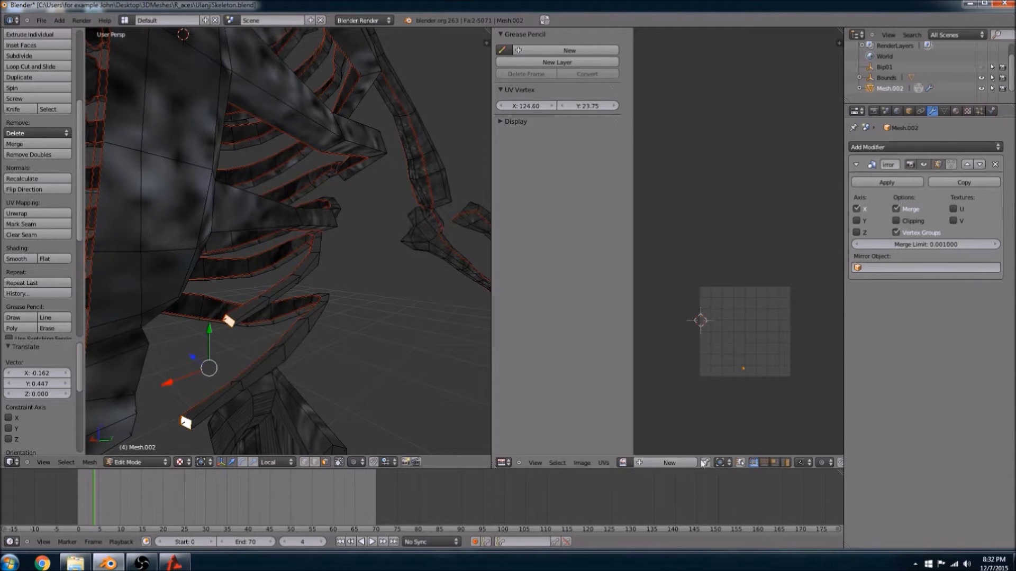
pyautogui.click(622, 463)
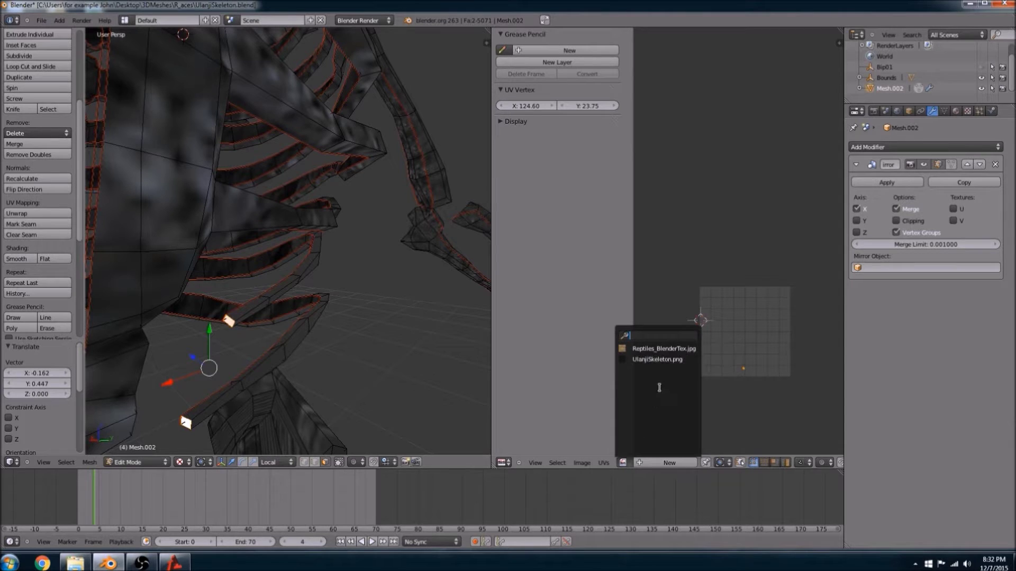
pyautogui.click(657, 360)
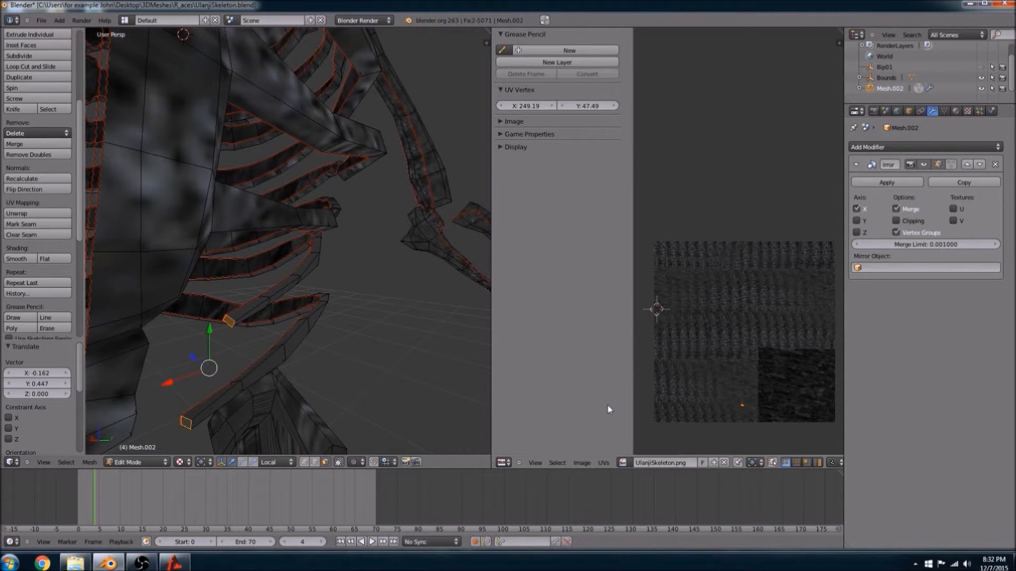
# - Unwrap the two rib end faces, shrink their UVs and place them on the dark square of the texture
pyautogui.press('u')
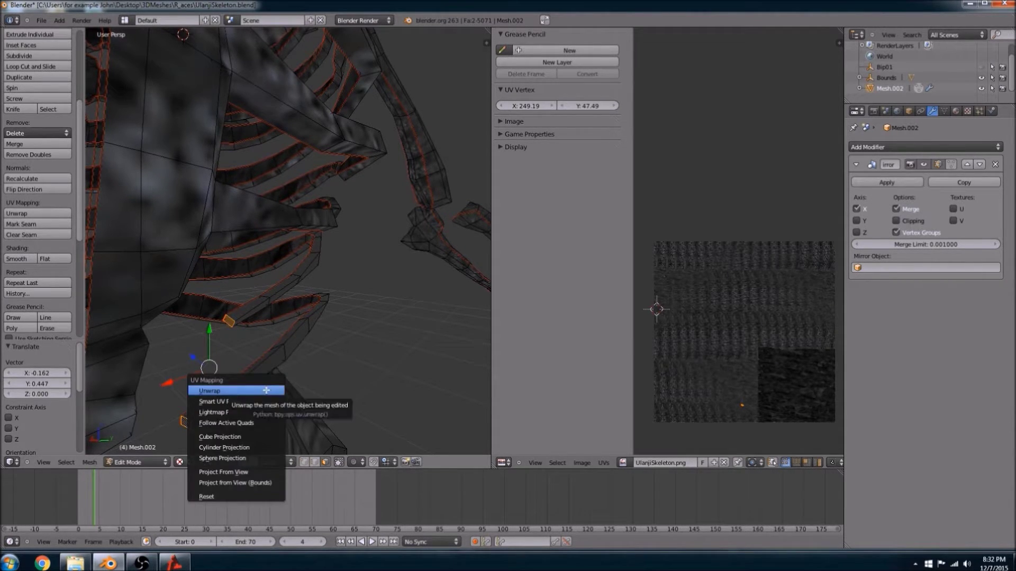
pyautogui.click(267, 390)
pyautogui.press('s')
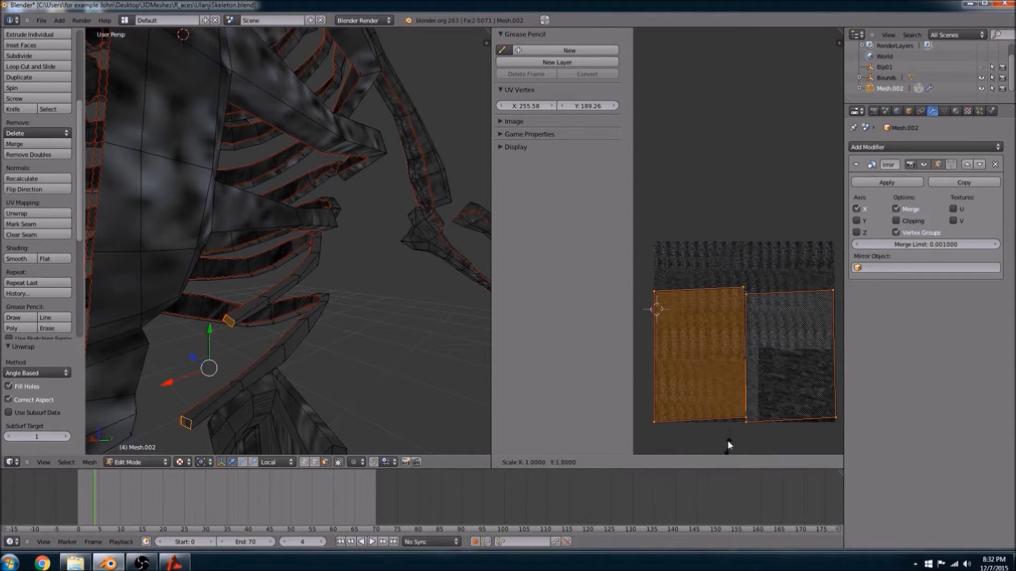
pyautogui.click(742, 362)
pyautogui.press('g')
pyautogui.click(791, 392)
# - Switch to edge selection and select the edges around the rim of the pelvis's hip socket
pyautogui.moveTo(365, 338); pyautogui.dragTo(130, 236, button='middle')
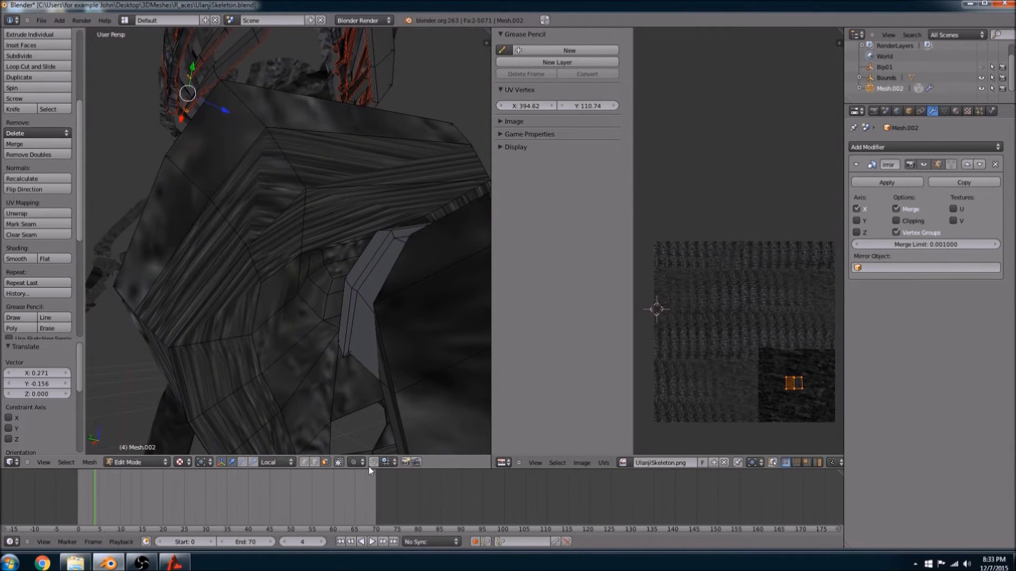
pyautogui.click(314, 462)
pyautogui.rightClick(312, 253)
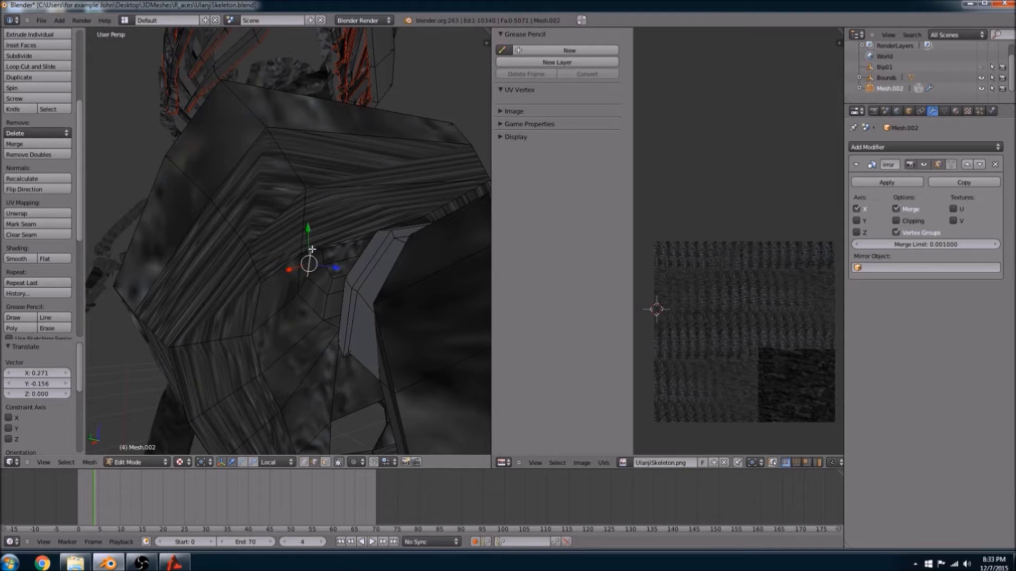
pyautogui.keyDown('alt'); pyautogui.keyDown('shift'); pyautogui.rightClick(251, 325); pyautogui.keyUp('shift'); pyautogui.keyUp('alt')
pyautogui.moveTo(265, 361); pyautogui.dragTo(224, 303, button='middle')
pyautogui.keyDown('shift'); pyautogui.rightClick(246, 359); pyautogui.keyUp('shift')
pyautogui.keyDown('shift'); pyautogui.rightClick(201, 242); pyautogui.keyUp('shift')
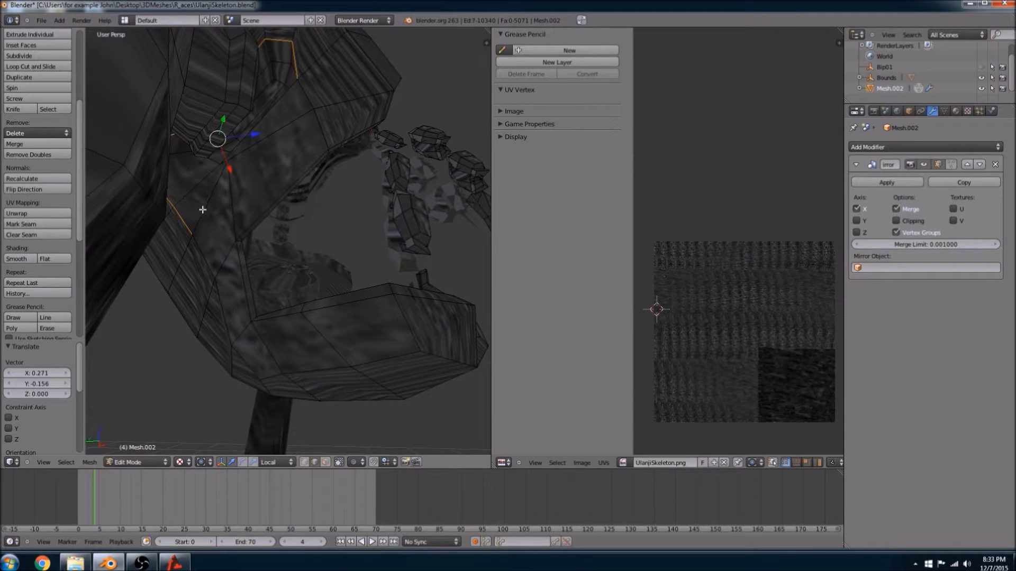
pyautogui.keyDown('shift'); pyautogui.rightClick(285, 128); pyautogui.keyUp('shift')
pyautogui.moveTo(296, 138); pyautogui.dragTo(295, 268, button='middle')
pyautogui.keyDown('shift'); pyautogui.rightClick(295, 189); pyautogui.keyUp('shift')
pyautogui.keyDown('shift'); pyautogui.rightClick(281, 269); pyautogui.keyUp('shift')
pyautogui.keyDown('shift'); pyautogui.rightClick(224, 297); pyautogui.keyUp('shift')
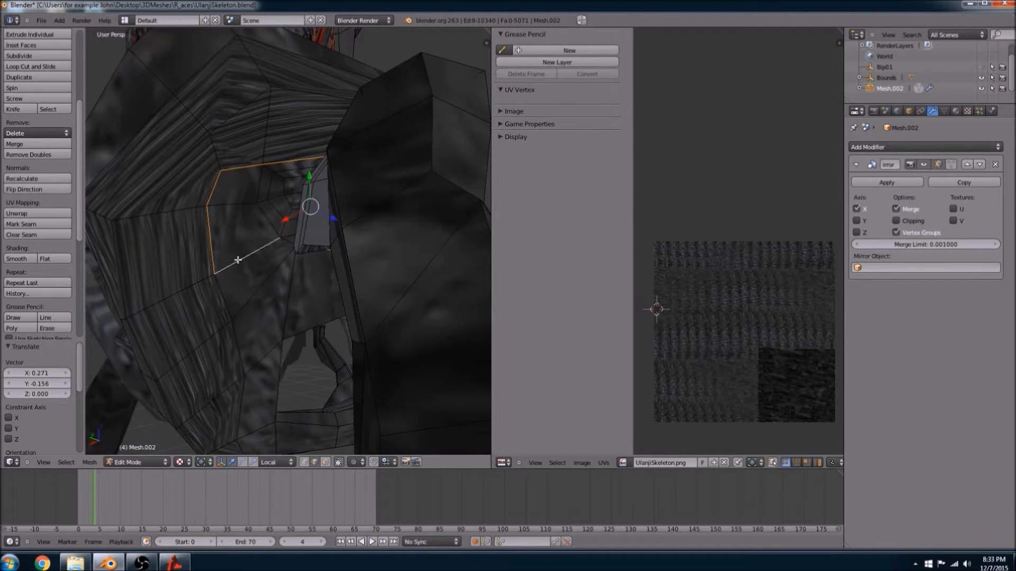
# - Complete the edge selection around the hip socket and mark it as a seam
pyautogui.keyDown('alt'); pyautogui.keyDown('shift'); pyautogui.rightClick(257, 263); pyautogui.keyUp('shift'); pyautogui.keyUp('alt')
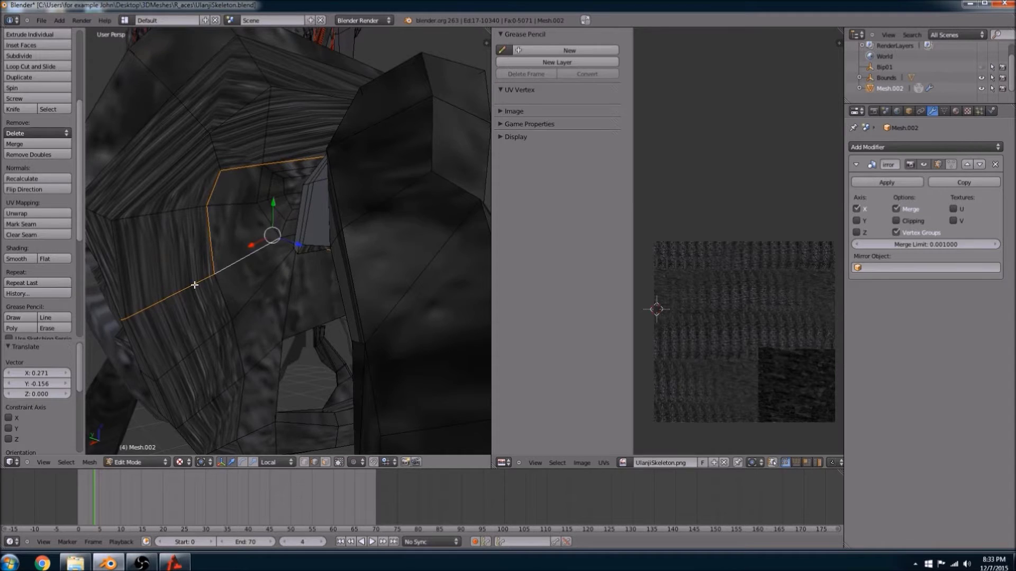
pyautogui.moveTo(194, 285); pyautogui.dragTo(225, 279, button='middle')
pyautogui.keyDown('alt'); pyautogui.keyDown('shift'); pyautogui.rightClick(225, 280); pyautogui.keyUp('shift'); pyautogui.keyUp('alt')
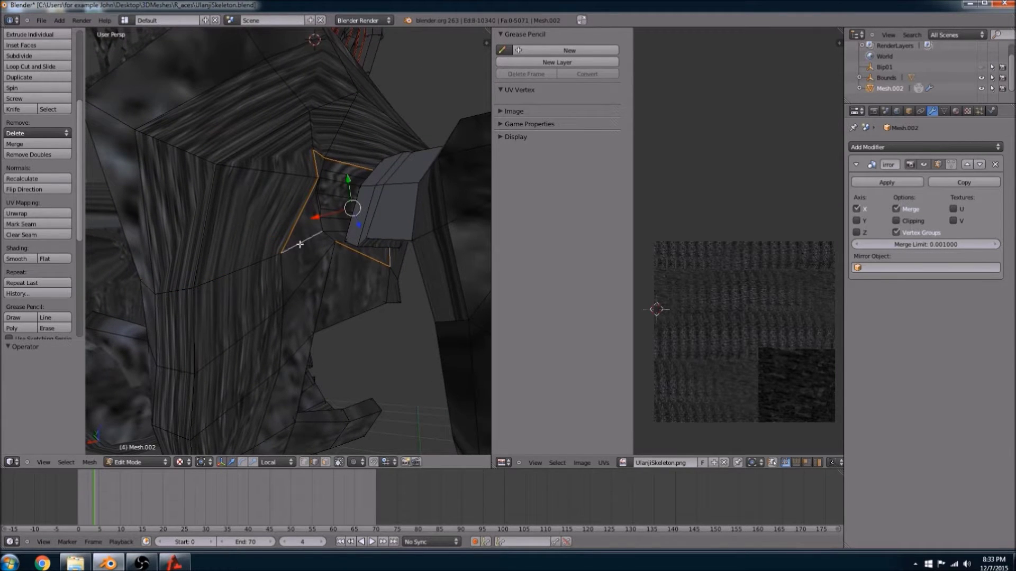
pyautogui.moveTo(341, 252); pyautogui.dragTo(302, 218, button='middle')
pyautogui.keyDown('shift'); pyautogui.rightClick(304, 182); pyautogui.keyUp('shift')
pyautogui.keyDown('shift'); pyautogui.rightClick(317, 156); pyautogui.keyUp('shift')
pyautogui.moveTo(319, 158); pyautogui.dragTo(424, 278, button='middle')
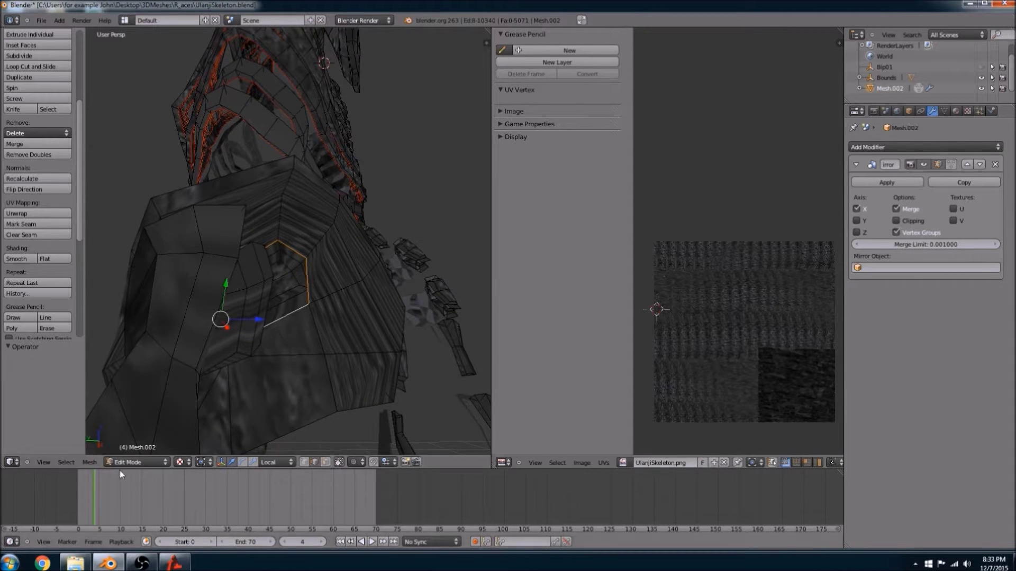
pyautogui.click(90, 463)
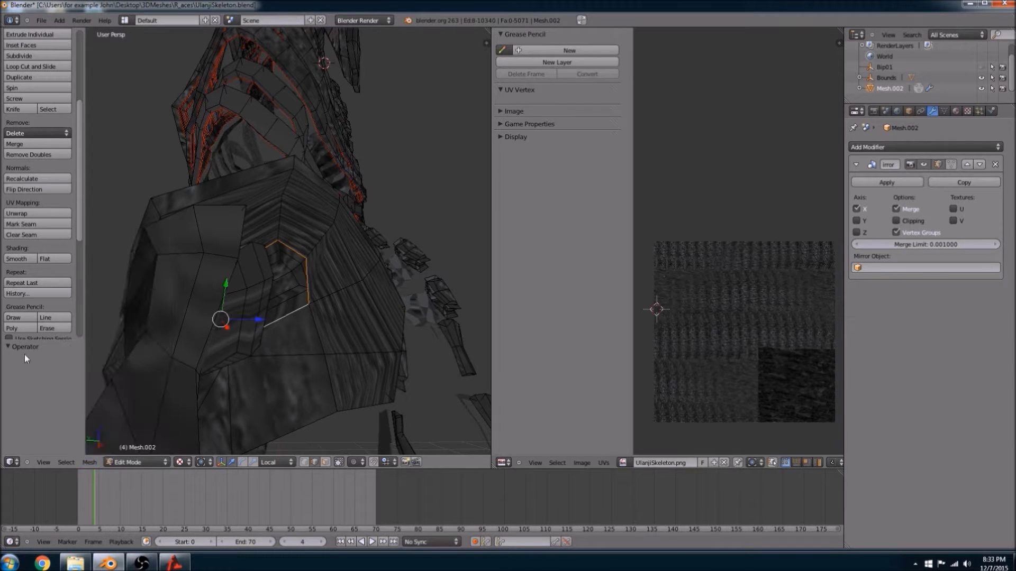
pyautogui.click(33, 225)
# - Smooth an edge at the front of the pelvis once and move it by about 0.001, 0.014 and 0.017 in X, Y and Z
pyautogui.moveTo(201, 227); pyautogui.dragTo(291, 359, button='middle')
pyautogui.moveTo(406, 331); pyautogui.dragTo(330, 331, button='middle')
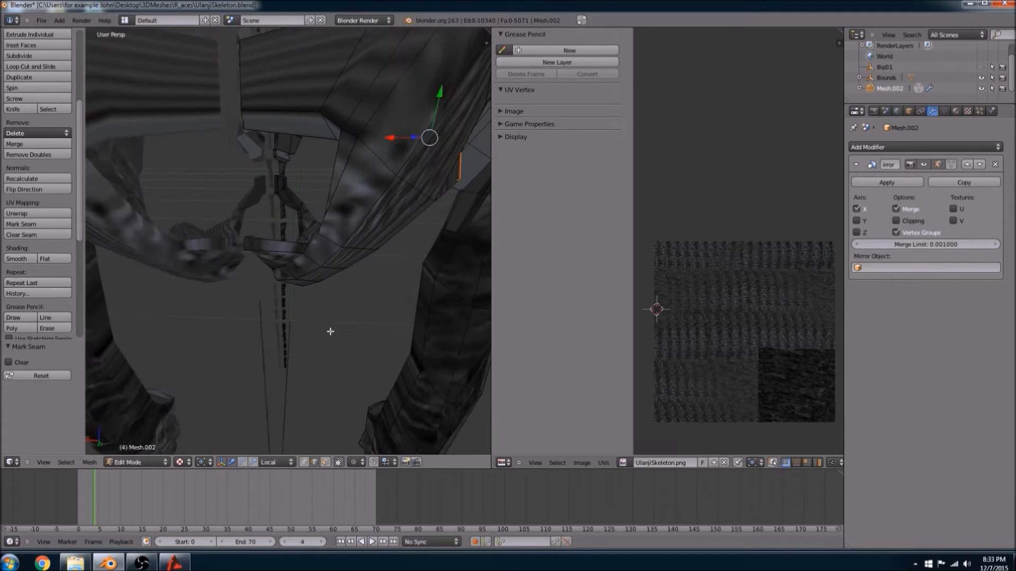
pyautogui.rightClick(306, 253)
pyautogui.moveTo(306, 254); pyautogui.dragTo(152, 172, button='middle')
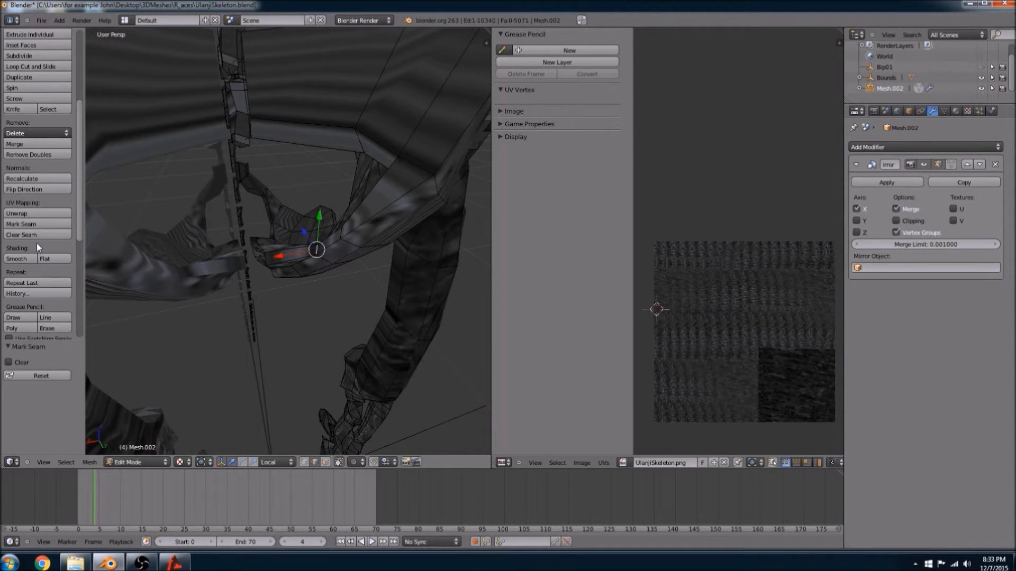
pyautogui.scroll(7, 38, 253)
pyautogui.click(42, 150)
pyautogui.moveTo(253, 270); pyautogui.dragTo(258, 170, button='middle')
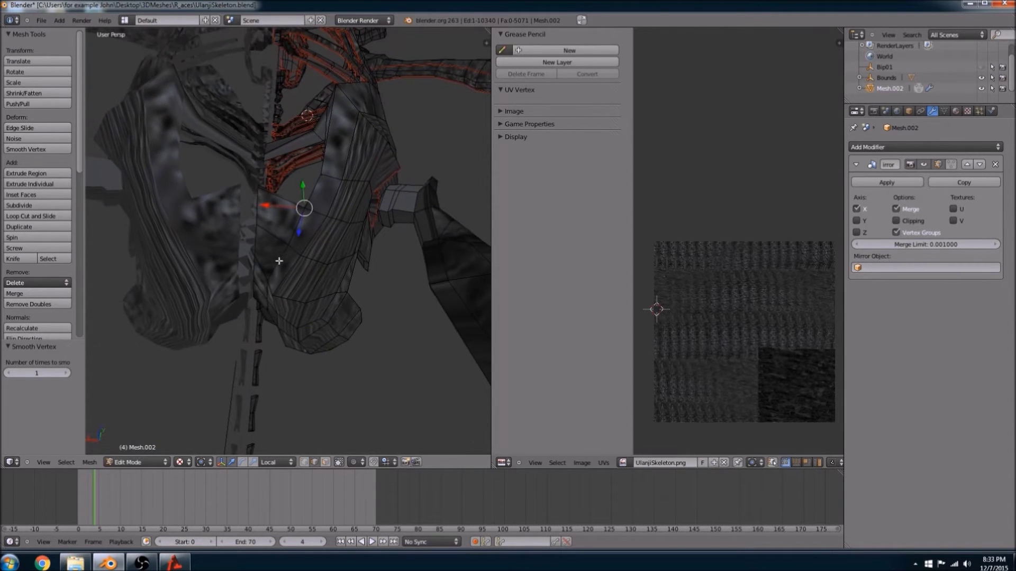
pyautogui.press('g')
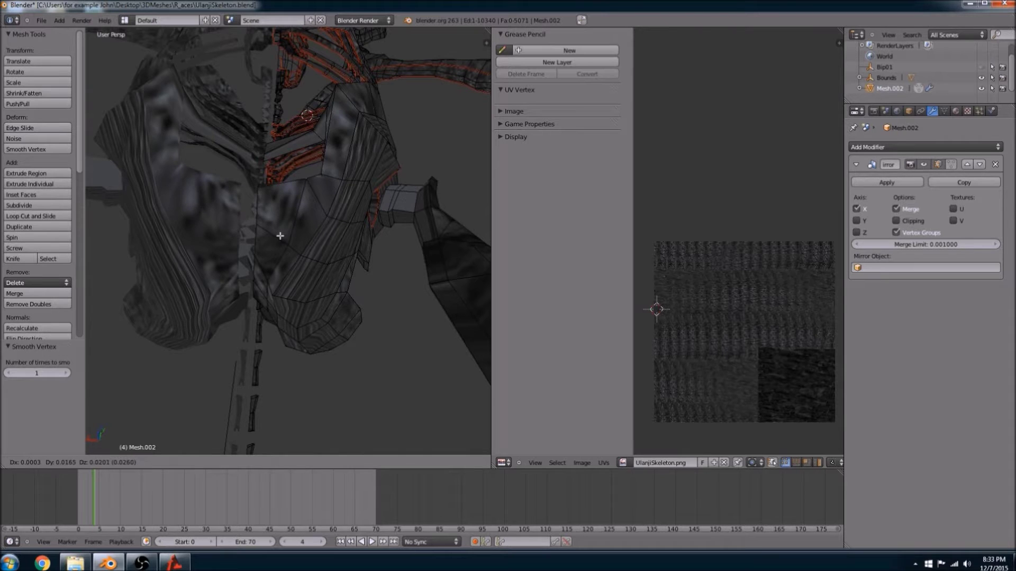
pyautogui.click(279, 239)
# - Select the upper, end and lower edges of the pelvis bar that reaches toward the body's centre line
pyautogui.moveTo(292, 220); pyautogui.dragTo(338, 345, button='middle')
pyautogui.moveTo(203, 223); pyautogui.dragTo(166, 284, button='middle')
pyautogui.rightClick(326, 214)
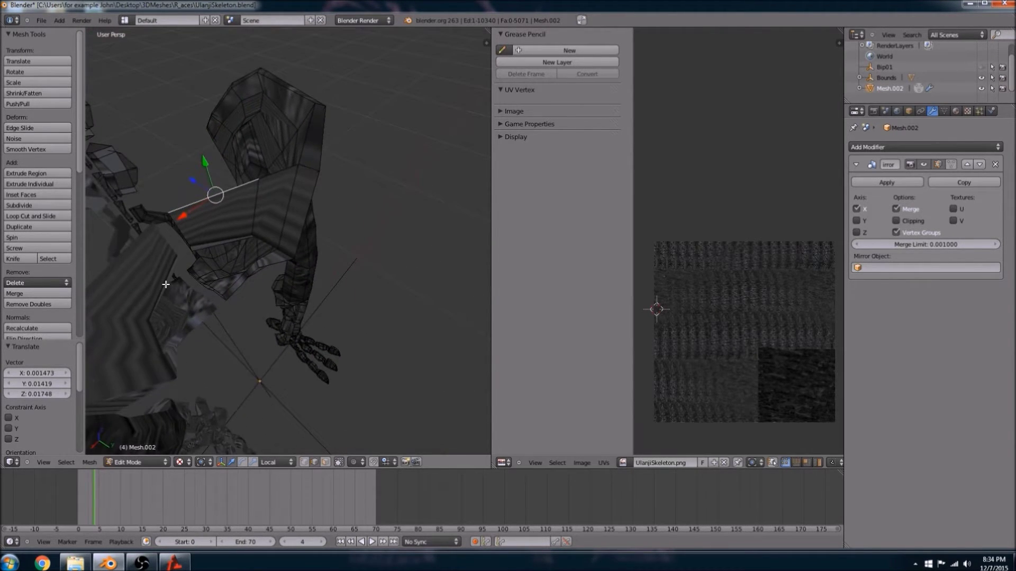
pyautogui.moveTo(225, 245); pyautogui.dragTo(245, 241, button='middle')
pyautogui.keyDown('shift'); pyautogui.rightClick(168, 255); pyautogui.keyUp('shift')
pyautogui.keyDown('shift'); pyautogui.rightClick(213, 267); pyautogui.keyUp('shift')
pyautogui.keyDown('shift'); pyautogui.rightClick(263, 256); pyautogui.keyUp('shift')
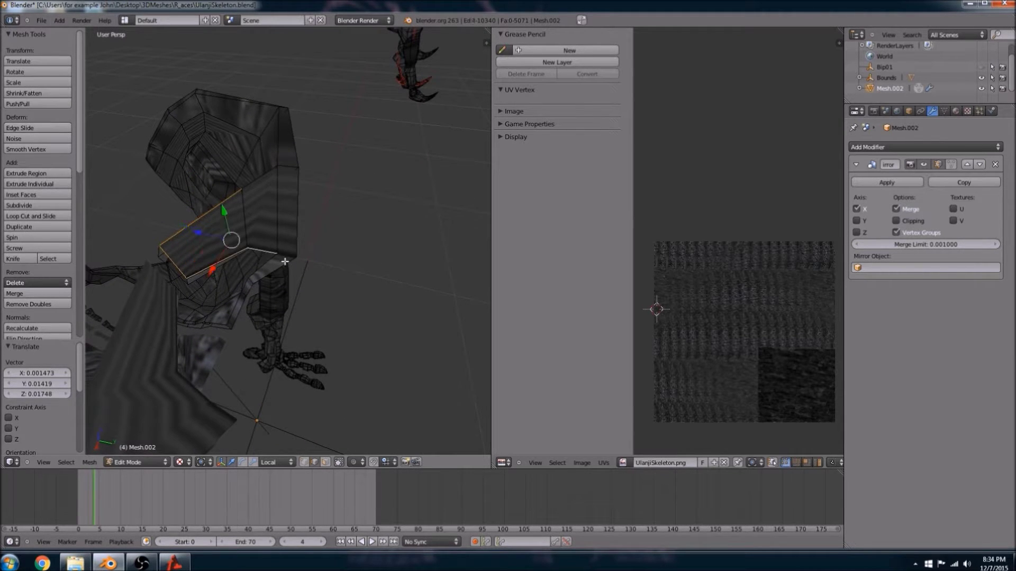
# - Extend the edge selection from the pelvis bar down the inner rim beside the central gap
pyautogui.moveTo(279, 256); pyautogui.dragTo(278, 214, button='middle')
pyautogui.keyDown('shift'); pyautogui.rightClick(260, 286); pyautogui.keyUp('shift')
pyautogui.moveTo(259, 290); pyautogui.dragTo(362, 319, button='middle')
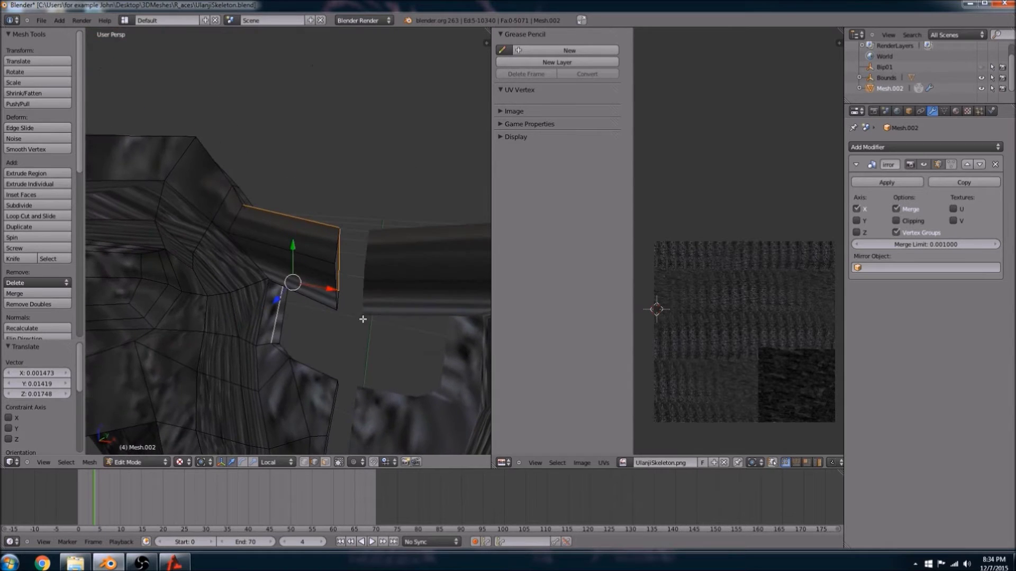
pyautogui.keyDown('shift'); pyautogui.rightClick(316, 369); pyautogui.keyUp('shift')
pyautogui.moveTo(349, 347); pyautogui.dragTo(199, 342, button='middle')
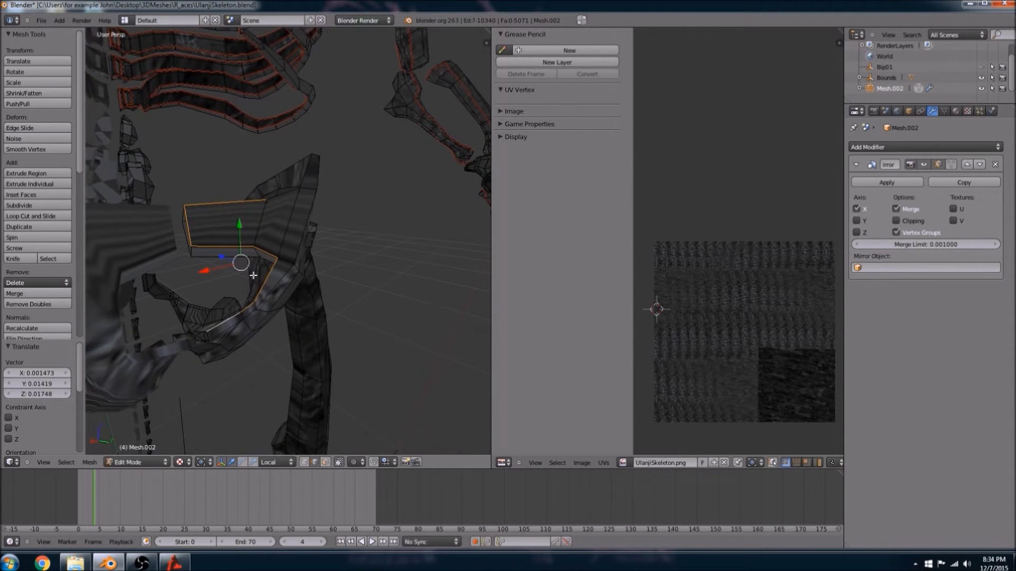
# - Add the edges along the top crest of the pelvis wing to the selection
pyautogui.moveTo(254, 275); pyautogui.dragTo(254, 319, button='middle')
pyautogui.keyDown('shift'); pyautogui.rightClick(266, 263); pyautogui.keyUp('shift')
pyautogui.keyDown('shift'); pyautogui.rightClick(284, 241); pyautogui.keyUp('shift')
pyautogui.keyDown('shift'); pyautogui.rightClick(274, 208); pyautogui.keyUp('shift')
pyautogui.moveTo(245, 223); pyautogui.dragTo(294, 207, button='middle')
pyautogui.moveTo(206, 266)
pyautogui.mouseDown(button='middle')
pyautogui.moveTo(277, 249)
pyautogui.moveTo(249, 263)
pyautogui.moveTo(272, 277)
pyautogui.moveTo(224, 269)
pyautogui.mouseUp(button='middle')
pyautogui.keyDown('shift'); pyautogui.rightClick(279, 248); pyautogui.keyUp('shift')
pyautogui.keyDown('shift'); pyautogui.rightClick(221, 245); pyautogui.keyUp('shift')
pyautogui.keyDown('shift'); pyautogui.rightClick(160, 280); pyautogui.keyUp('shift')
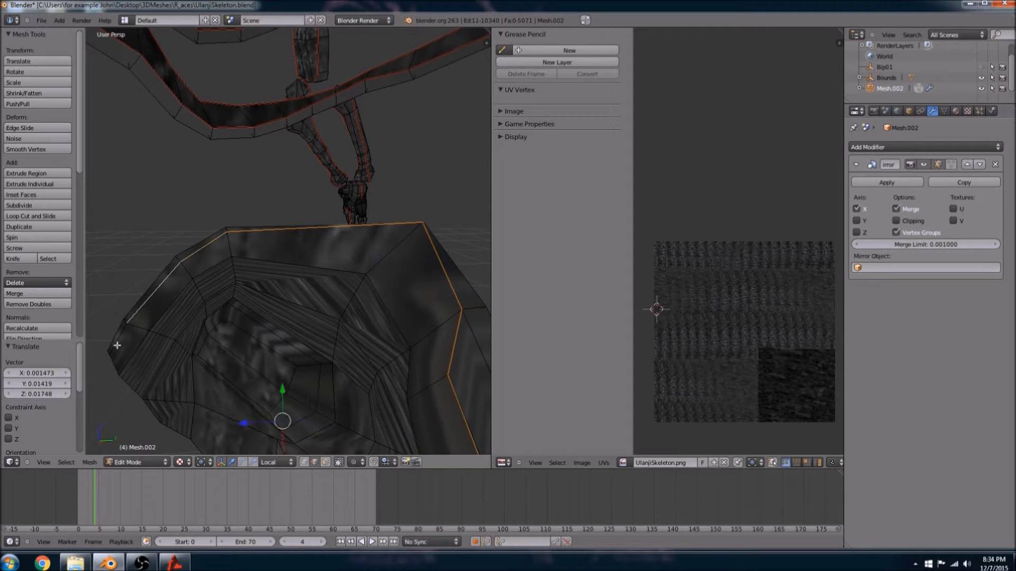
# - Continue the edge selection down the back of the pelvis wing and along its lower border
pyautogui.moveTo(118, 347); pyautogui.dragTo(241, 244, button='middle')
pyautogui.keyDown('shift'); pyautogui.rightClick(196, 260); pyautogui.keyUp('shift')
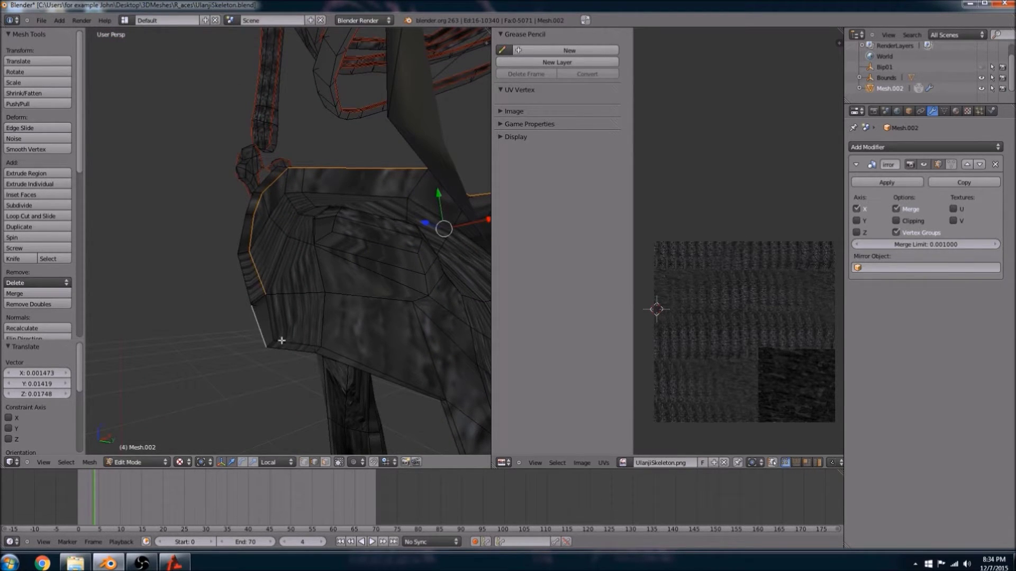
pyautogui.keyDown('shift'); pyautogui.rightClick(352, 360); pyautogui.keyUp('shift')
pyautogui.moveTo(387, 357); pyautogui.dragTo(299, 297, button='middle')
pyautogui.keyDown('shift'); pyautogui.rightClick(345, 360); pyautogui.keyUp('shift')
pyautogui.scroll(5, 315, 344)
pyautogui.scroll(2, 299, 296)
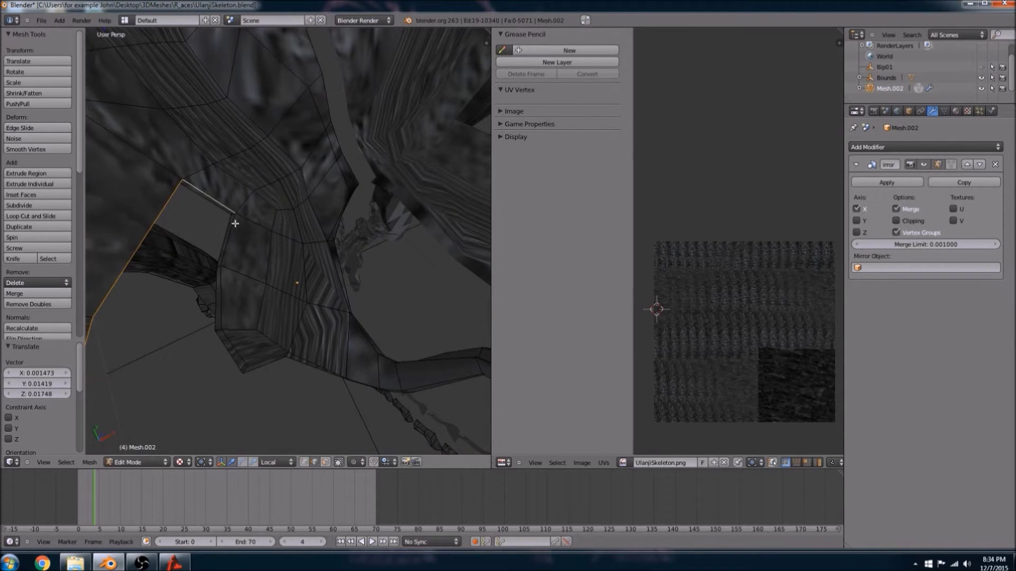
# - Add both long edge runs of the pelvis's narrow lower branch to the selection
pyautogui.moveTo(236, 334); pyautogui.dragTo(357, 334, button='middle')
pyautogui.keyDown('shift'); pyautogui.rightClick(270, 335); pyautogui.keyUp('shift')
pyautogui.keyDown('alt'); pyautogui.keyDown('shift'); pyautogui.rightClick(309, 329); pyautogui.keyUp('shift'); pyautogui.keyUp('alt')
pyautogui.moveTo(369, 288)
pyautogui.mouseDown(button='middle')
pyautogui.moveTo(329, 296)
pyautogui.moveTo(356, 289)
pyautogui.mouseUp(button='middle')
pyautogui.keyDown('alt'); pyautogui.keyDown('shift'); pyautogui.rightClick(357, 195); pyautogui.keyUp('shift'); pyautogui.keyUp('alt')
pyautogui.moveTo(340, 186); pyautogui.dragTo(228, 289, button='middle')
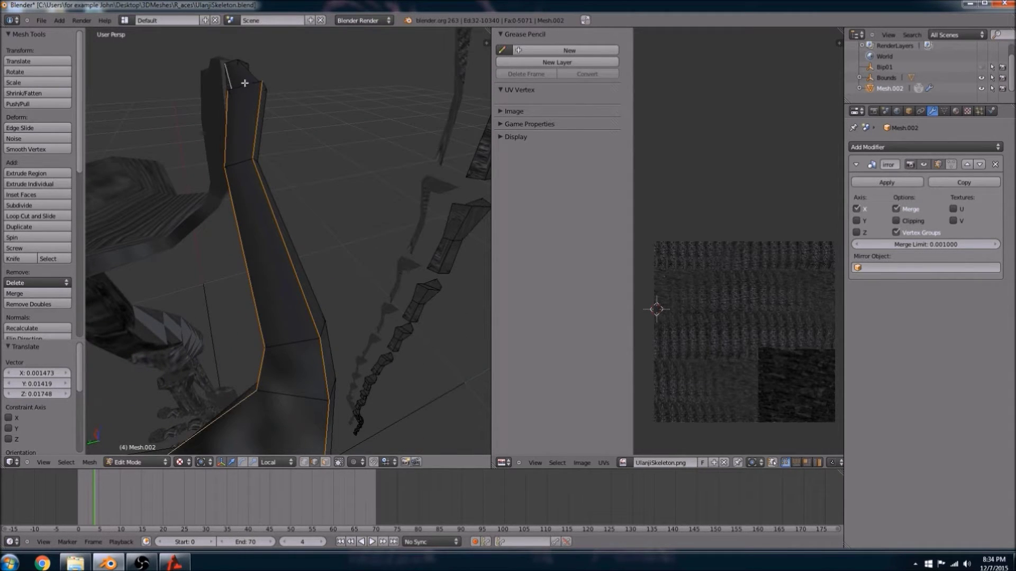
# - Extend the selection around the tip of the lower branch and back along the pelvis's inner underside
pyautogui.moveTo(255, 76); pyautogui.dragTo(447, 200, button='middle')
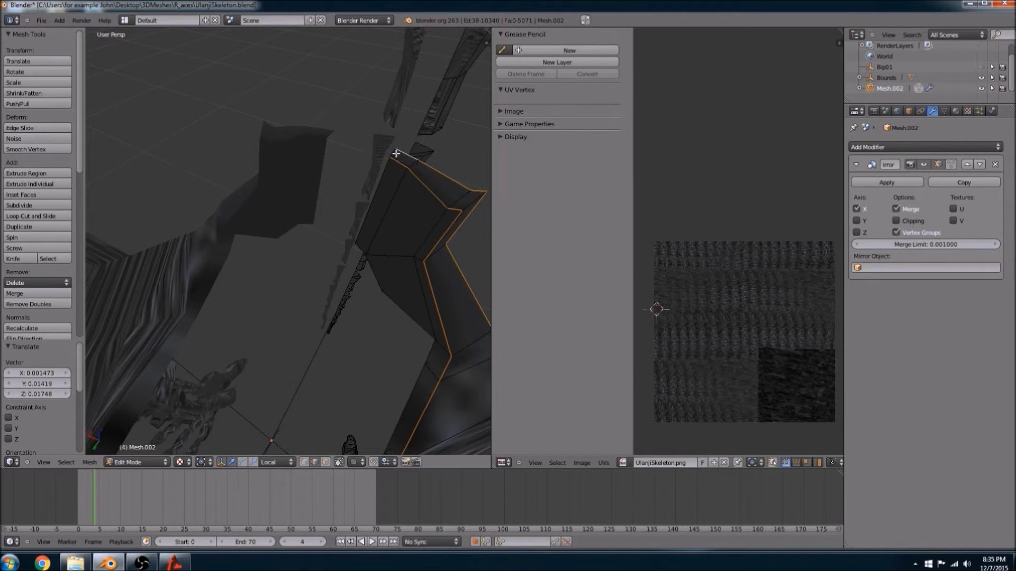
pyautogui.moveTo(421, 229); pyautogui.dragTo(343, 117, button='middle')
pyautogui.keyDown('shift'); pyautogui.rightClick(342, 115); pyautogui.keyUp('shift')
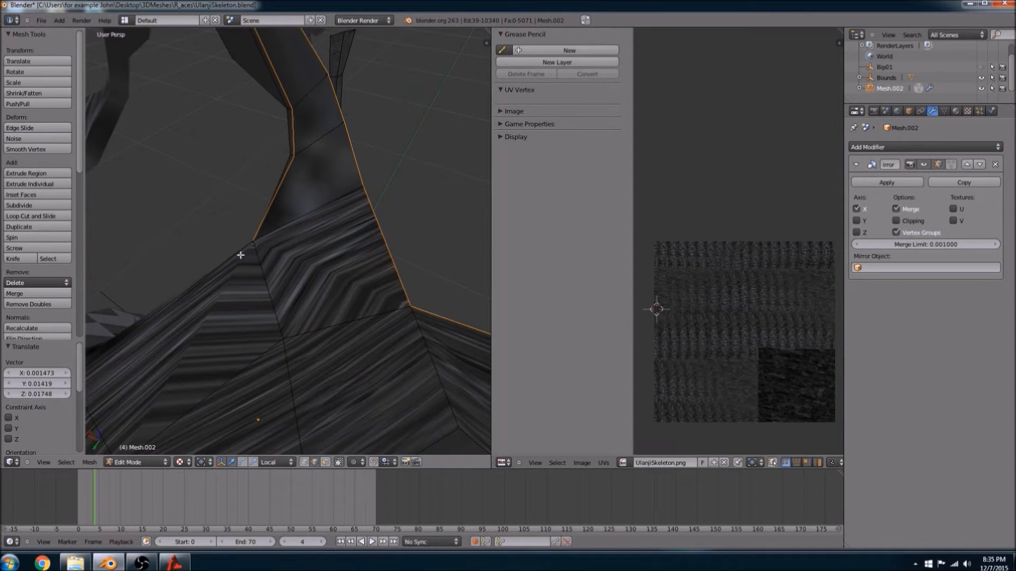
pyautogui.moveTo(244, 257); pyautogui.dragTo(269, 254, button='middle')
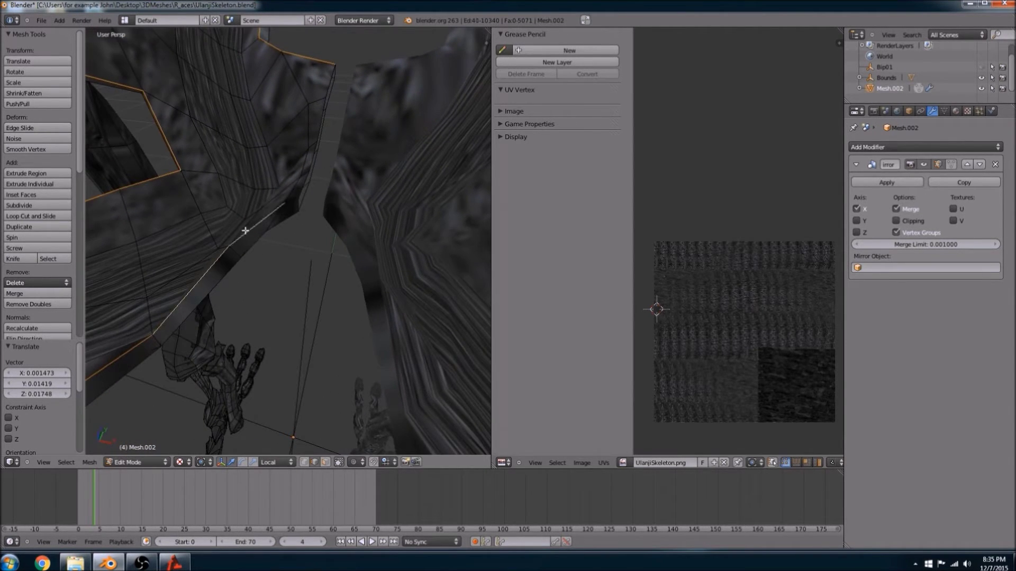
pyautogui.moveTo(292, 193); pyautogui.dragTo(280, 267, button='middle')
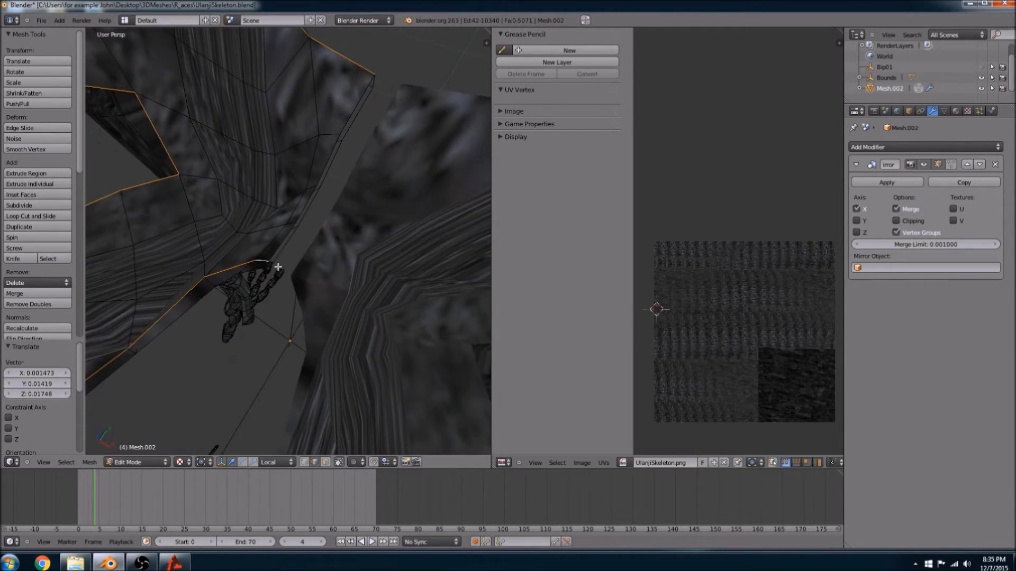
pyautogui.moveTo(296, 208); pyautogui.dragTo(272, 200, button='middle')
pyautogui.keyDown('shift'); pyautogui.rightClick(256, 202); pyautogui.keyUp('shift')
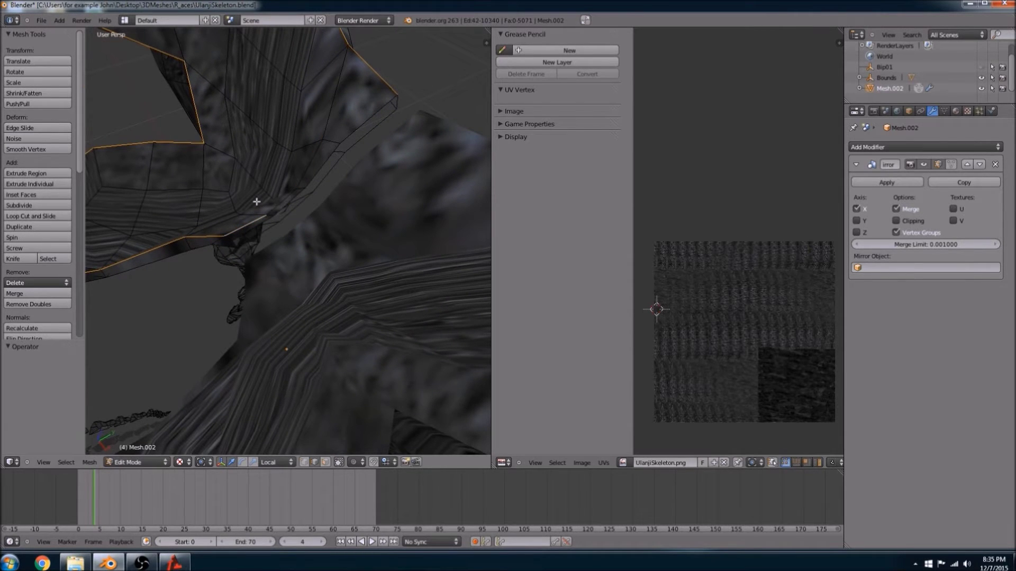
# - Complete the edge selection along the pelvis's rim beside the centre line and mark it as a seam
pyautogui.keyDown('alt'); pyautogui.keyDown('shift'); pyautogui.rightClick(275, 207); pyautogui.keyUp('shift'); pyautogui.keyUp('alt')
pyautogui.moveTo(275, 207); pyautogui.dragTo(340, 221, button='middle')
pyautogui.keyDown('alt'); pyautogui.keyDown('shift'); pyautogui.rightClick(274, 175); pyautogui.keyUp('shift'); pyautogui.keyUp('alt')
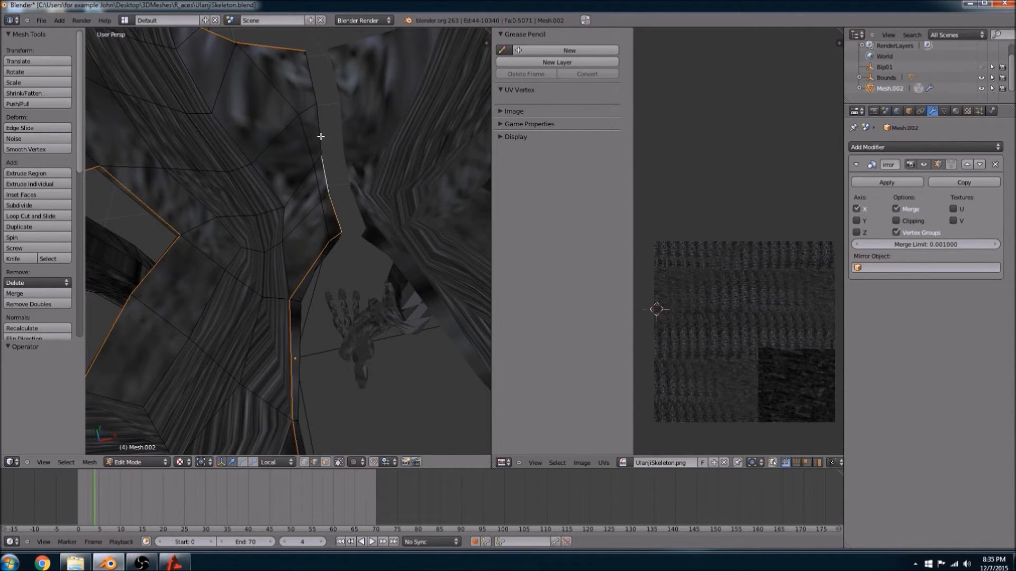
pyautogui.moveTo(290, 87); pyautogui.dragTo(350, 187, button='middle')
pyautogui.scroll(-3, 382, 246)
pyautogui.scroll(-2, 258, 253)
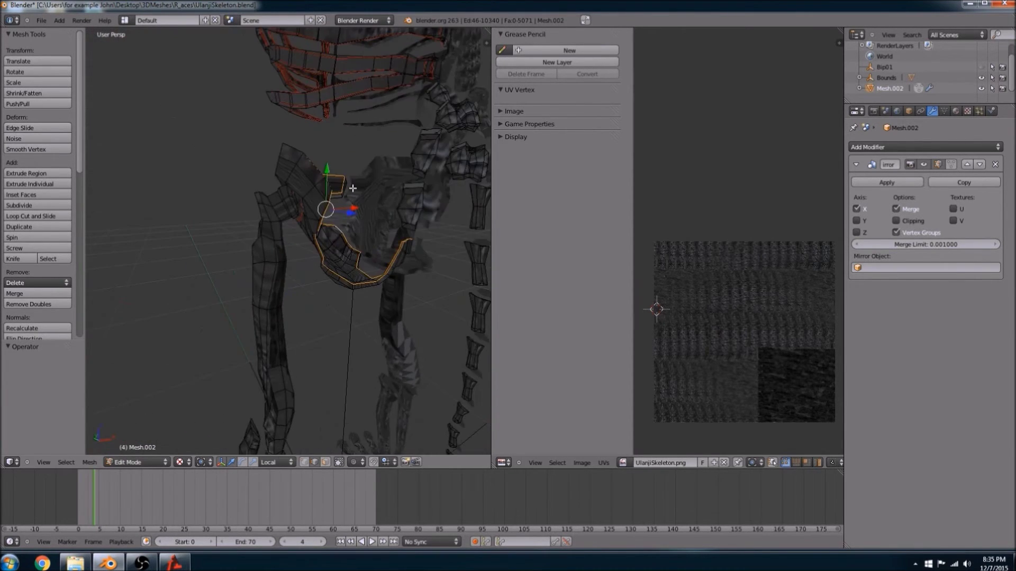
pyautogui.scroll(5, 342, 235)
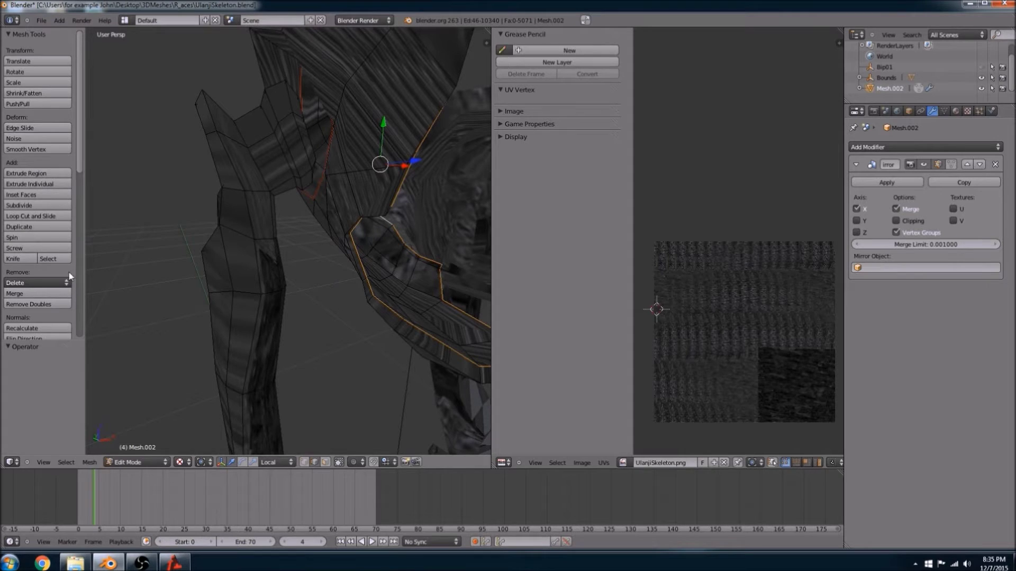
pyautogui.scroll(-5, 68, 271)
pyautogui.click(38, 269)
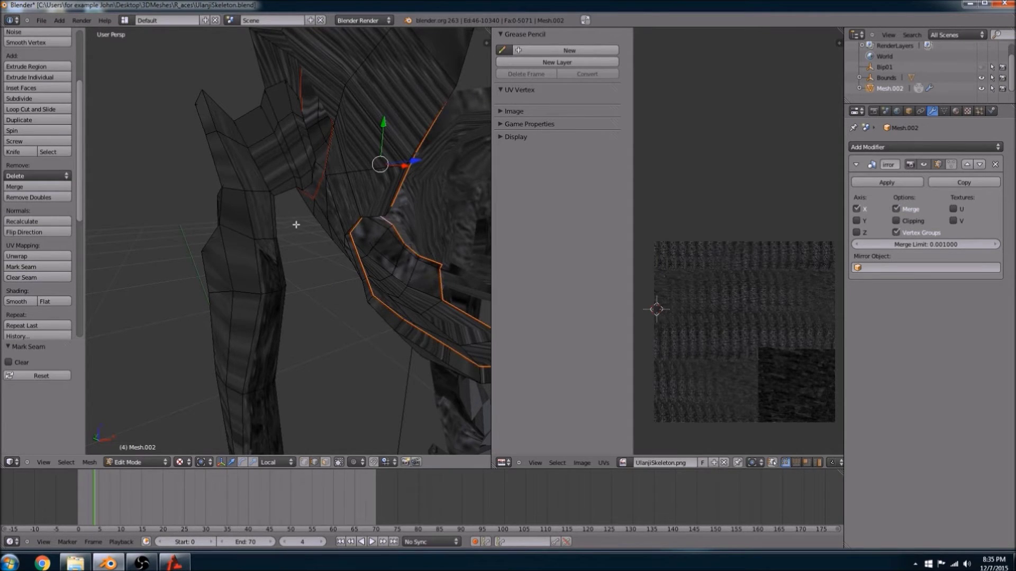
# - Switch to face selection, select the linked faces on the pelvis's inner side and unwrap them
pyautogui.moveTo(295, 223); pyautogui.dragTo(239, 236, button='middle')
pyautogui.scroll(4, 291, 362)
pyautogui.click(326, 463)
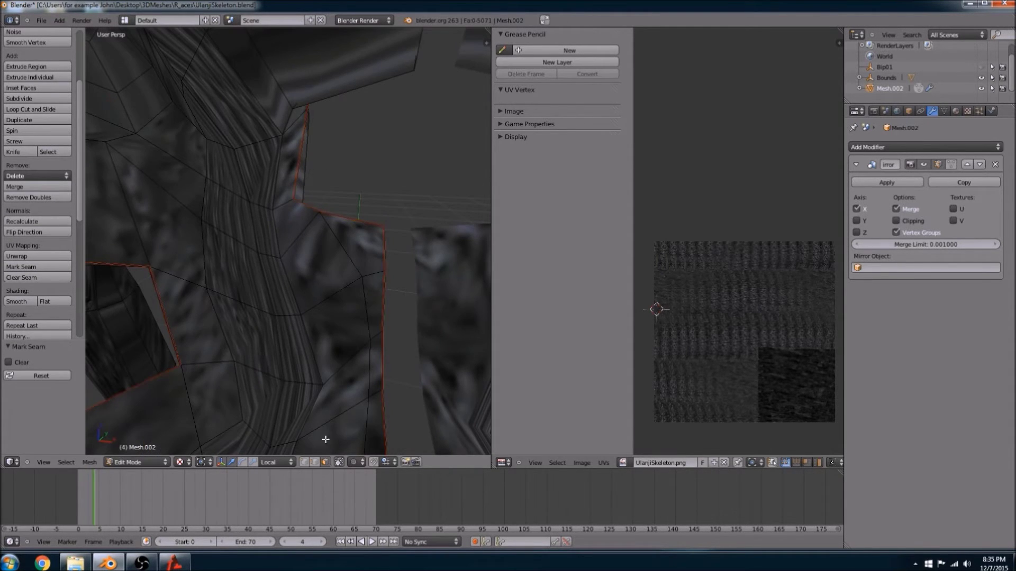
pyautogui.rightClick(294, 350)
pyautogui.press('l')
pyautogui.moveTo(266, 291); pyautogui.dragTo(55, 275, button='middle')
pyautogui.moveTo(335, 196); pyautogui.dragTo(351, 321, button='middle')
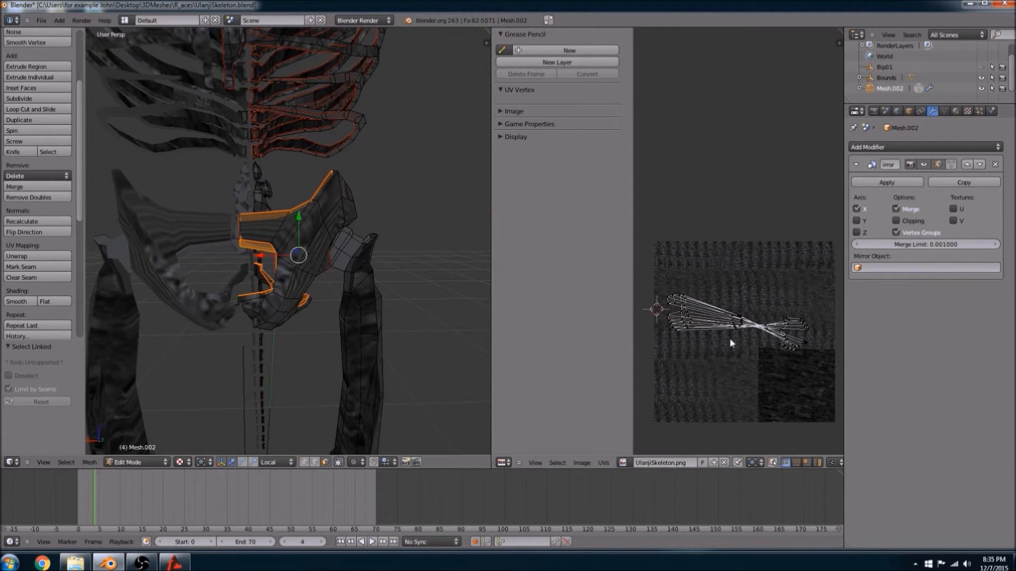
pyautogui.press('u')
pyautogui.click(261, 287)
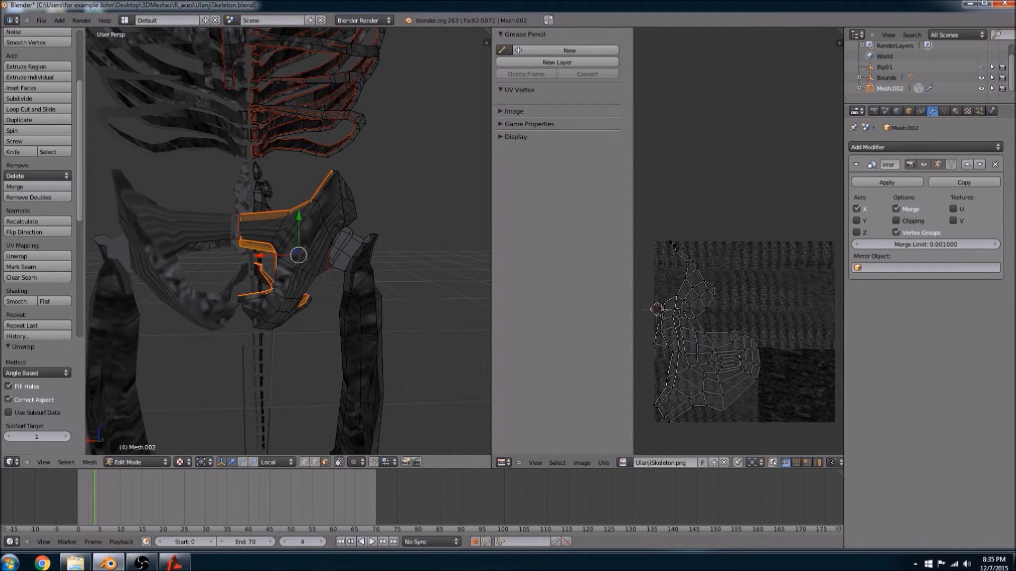
# - Scale all UVs of the pelvis's inner side to 0.422 and move them onto the texture's dark square
pyautogui.press('a')
pyautogui.press('a')
pyautogui.press('a')
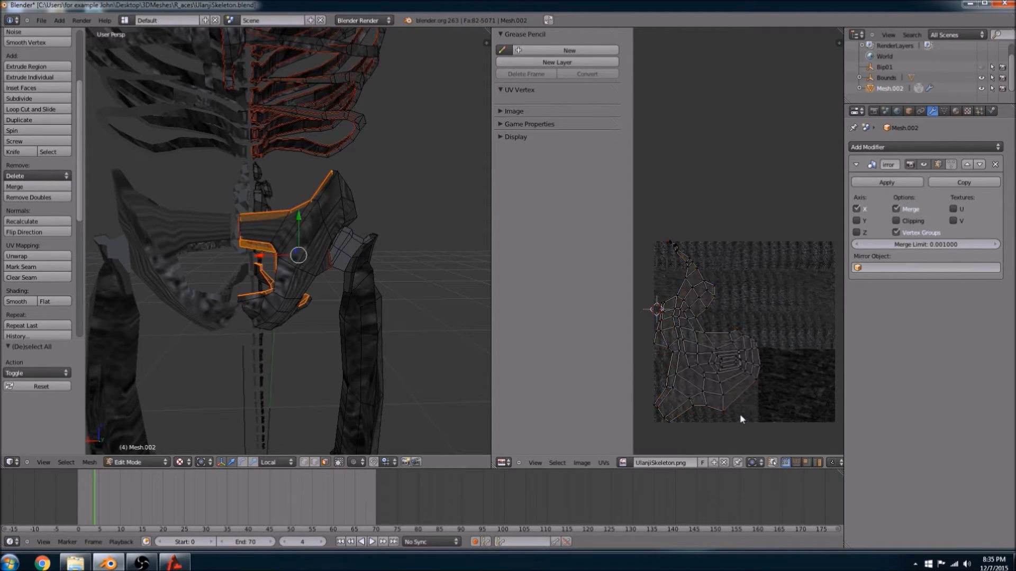
pyautogui.press('s')
pyautogui.click(747, 352)
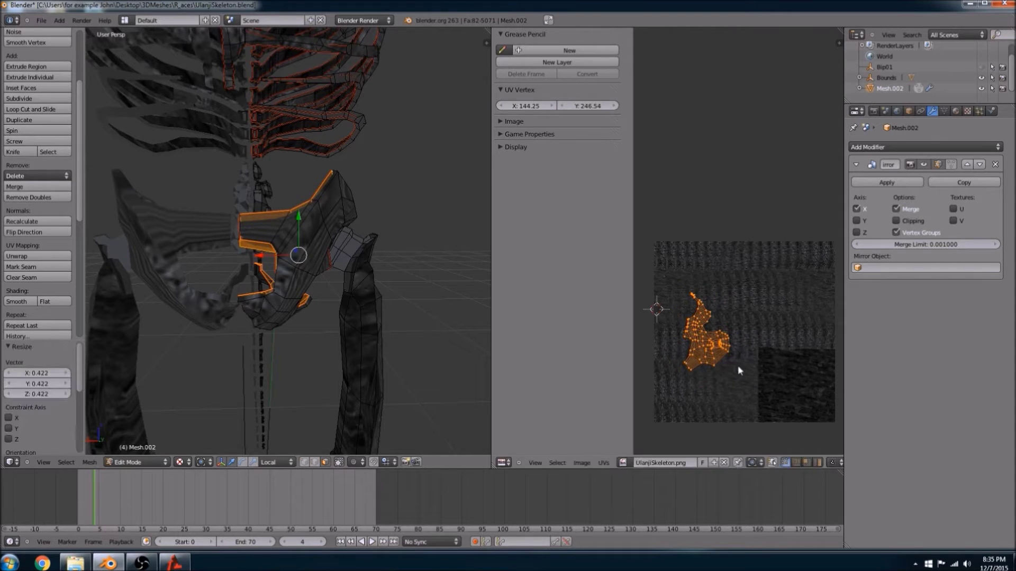
pyautogui.press('g')
pyautogui.click(805, 451)
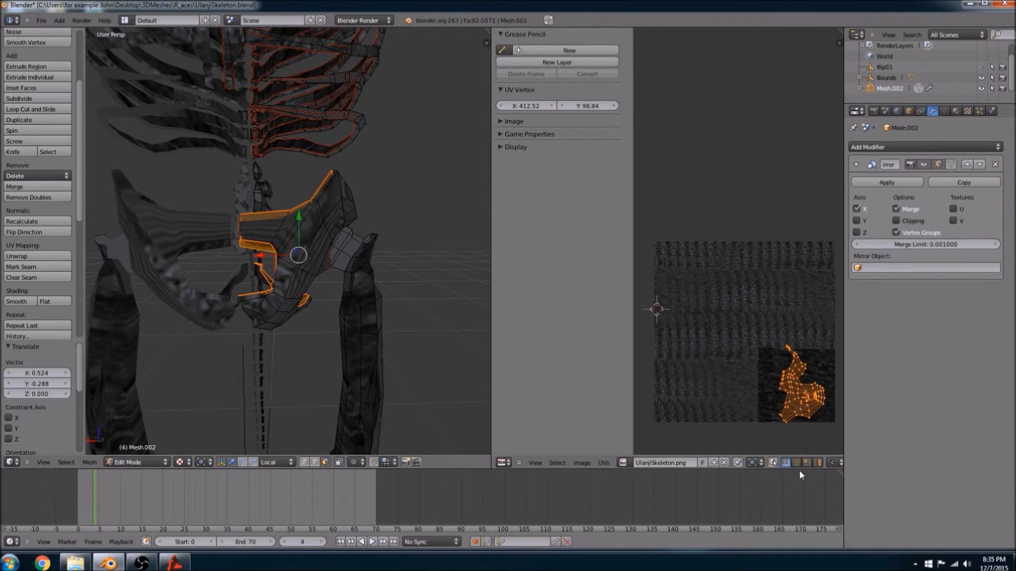
# - Scale the UV island to about 0.843, rotate it about -43.8 degrees and fit it inside the dark square
pyautogui.press('s')
pyautogui.press('s')
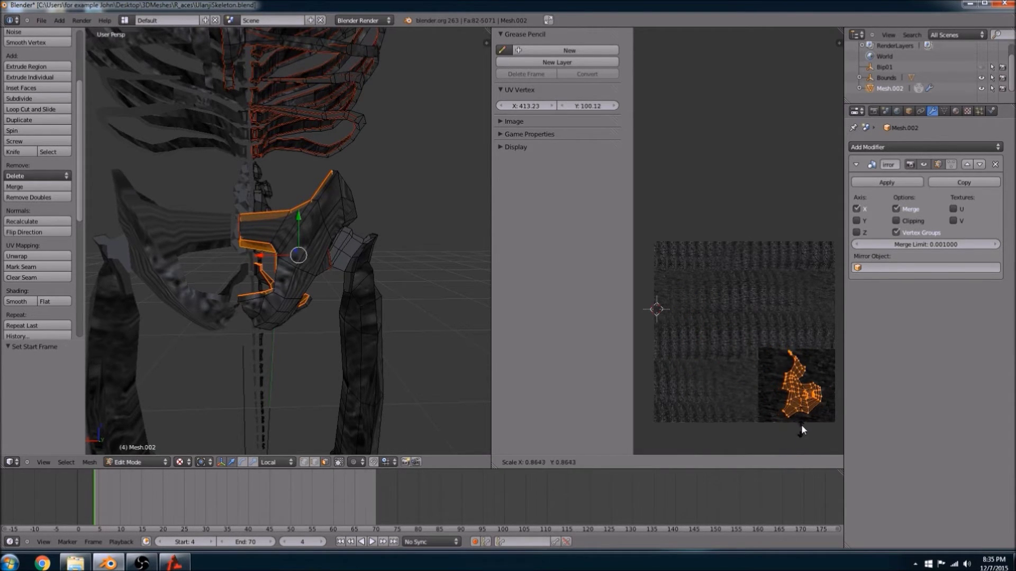
pyautogui.click(804, 427)
pyautogui.press('r')
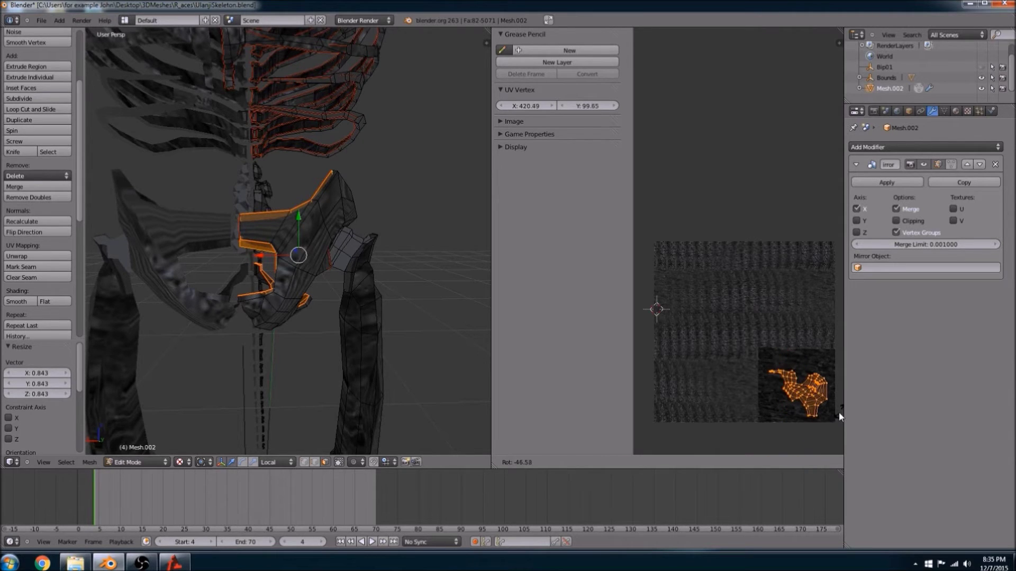
pyautogui.click(805, 449)
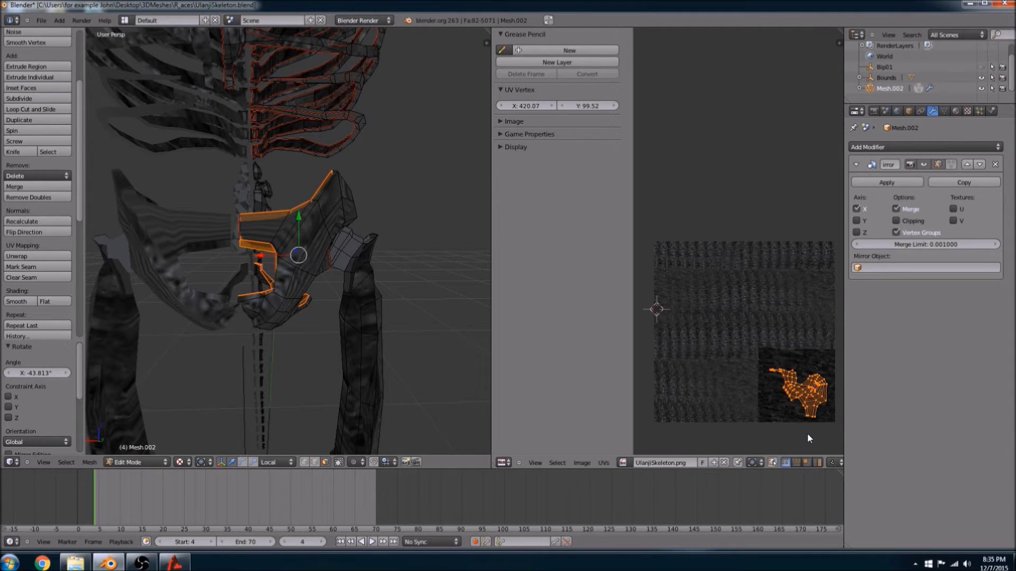
pyautogui.press('s')
pyautogui.click(817, 443)
pyautogui.press('g')
pyautogui.click(809, 435)
# - Select the linked faces on the pelvis's outer side and unwrap them
pyautogui.moveTo(295, 256); pyautogui.dragTo(217, 225, button='middle')
pyautogui.rightClick(287, 230)
pyautogui.press('l')
pyautogui.press('u')
pyautogui.click(278, 286)
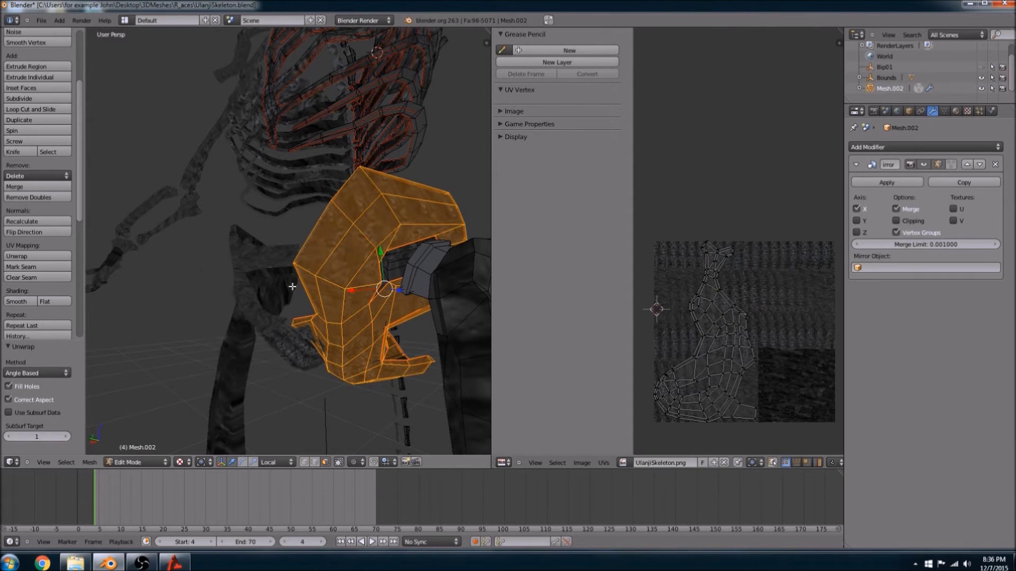
pyautogui.scroll(5, 475, 330)
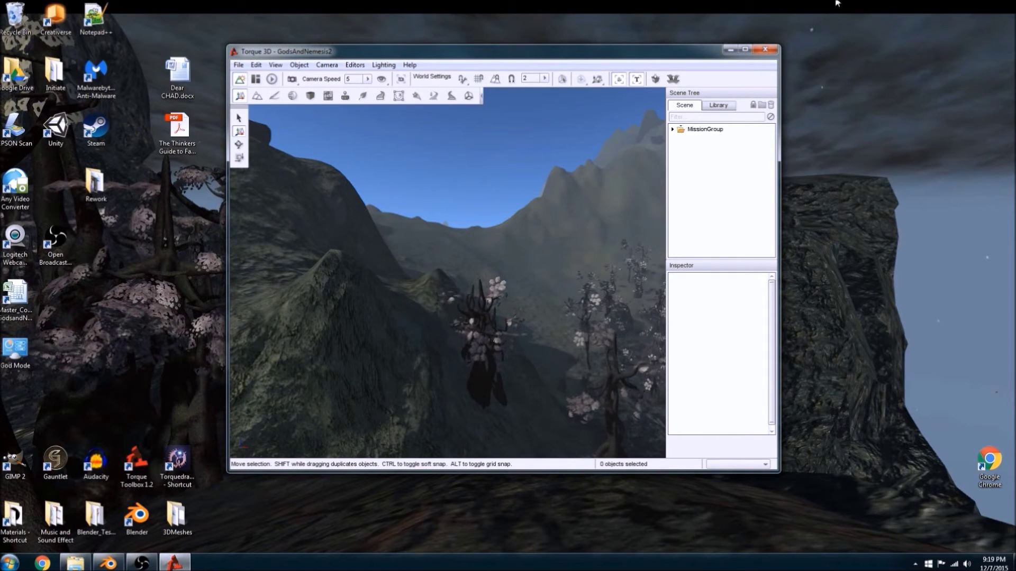
# - Switch to Torque 3D, maximize its window and fly the camera up to the Ulanji skeleton
pyautogui.click(745, 50)
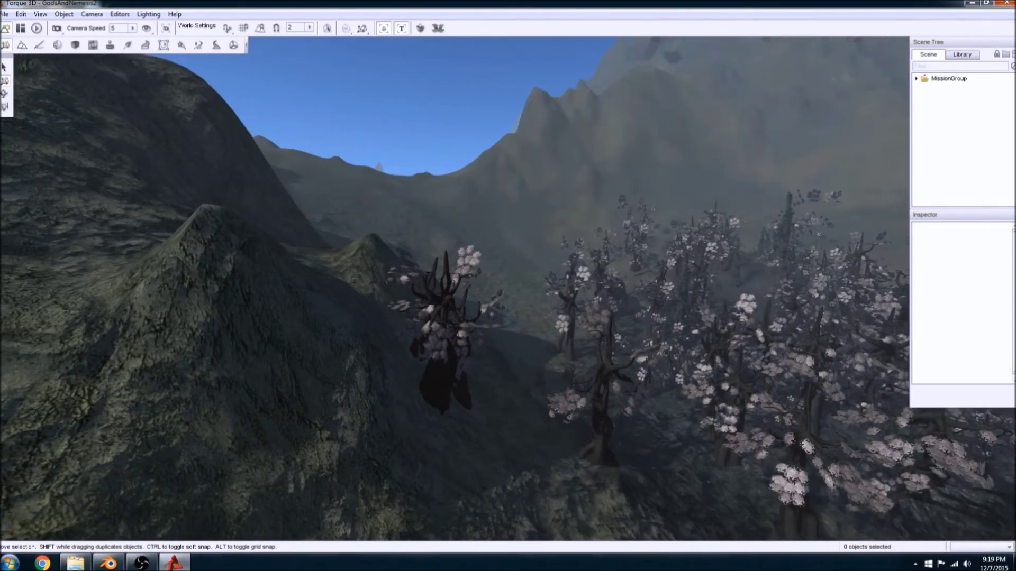
pyautogui.moveTo(508, 289)
pyautogui.mouseDown(button='right')
pyautogui.moveTo(523, 413)
pyautogui.moveTo(540, 383)
pyautogui.moveTo(449, 411)
pyautogui.moveTo(458, 389)
pyautogui.moveTo(461, 404)
pyautogui.moveTo(456, 388)
pyautogui.moveTo(625, 357)
pyautogui.moveTo(529, 355)
pyautogui.moveTo(460, 392)
pyautogui.moveTo(471, 397)
pyautogui.moveTo(447, 385)
pyautogui.mouseUp(button='right')
pyautogui.press('w')
pyautogui.press('w')
pyautogui.press('w')
pyautogui.press('s')
pyautogui.press('w')
pyautogui.press('w')
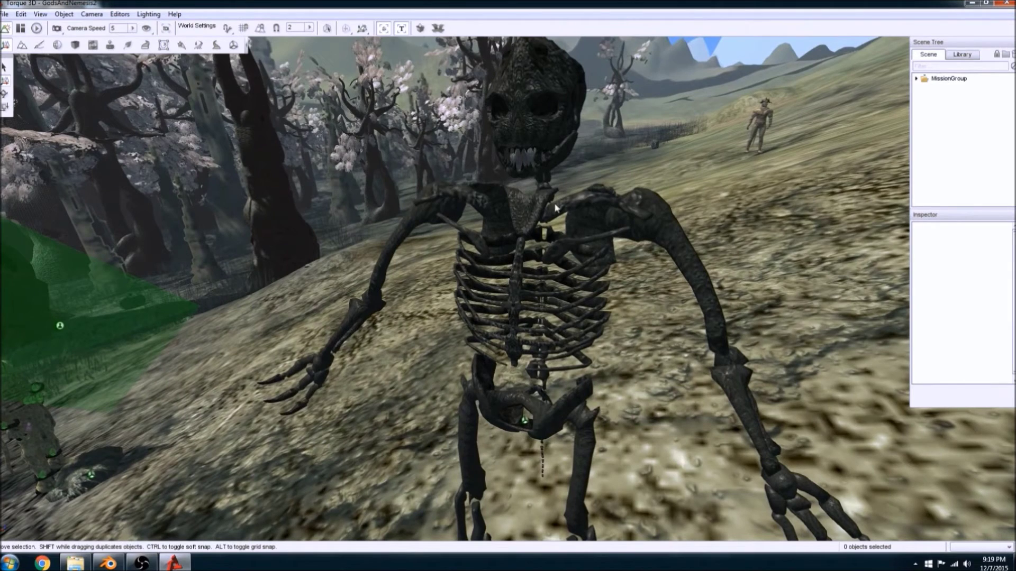
# - Open the skeleton in the Shape Editor and examine its skull and upper body up close
pyautogui.click(544, 235)
pyautogui.click(233, 45)
pyautogui.moveTo(523, 201); pyautogui.dragTo(481, 207, button='right')
pyautogui.moveTo(504, 214); pyautogui.dragTo(500, 297, button='middle')
pyautogui.scroll(5, 500, 289)
pyautogui.moveTo(483, 148); pyautogui.dragTo(491, 284, button='middle')
pyautogui.click(479, 259)
pyautogui.moveTo(480, 258)
pyautogui.mouseDown(button='right')
pyautogui.moveTo(560, 256)
pyautogui.moveTo(473, 259)
pyautogui.mouseUp(button='right')
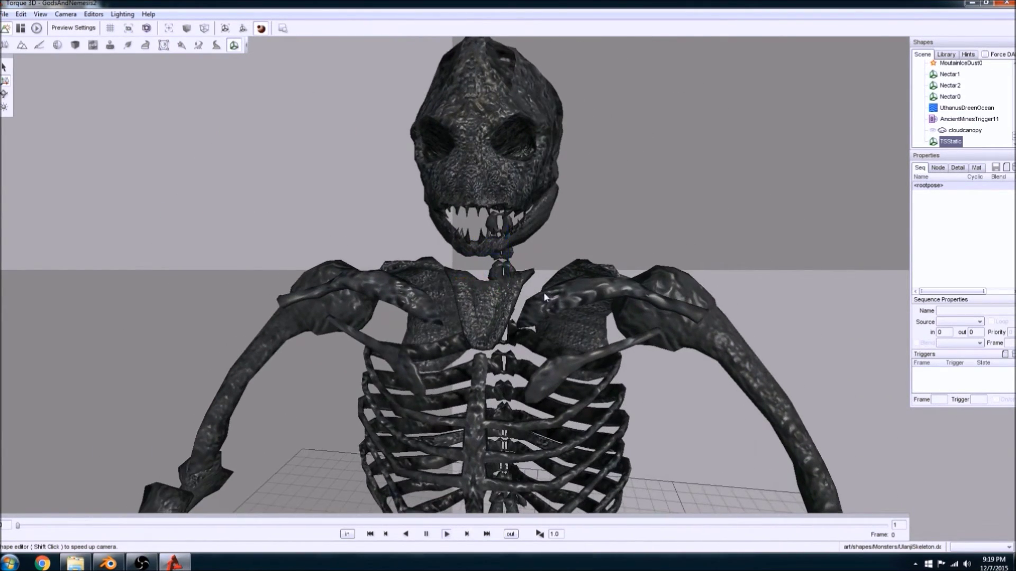
# - Examine the texturing on the skeleton's shoulders, ribs, pelvis, legs and feet from several angles
pyautogui.moveTo(544, 292); pyautogui.dragTo(539, 197, button='middle')
pyautogui.moveTo(601, 231); pyautogui.dragTo(567, 218, button='right')
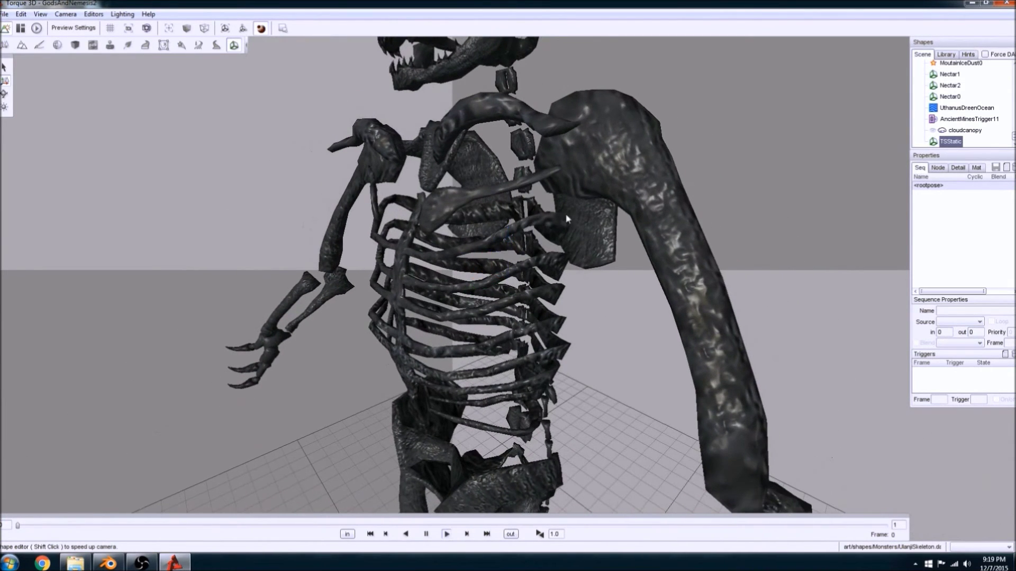
pyautogui.moveTo(655, 231); pyautogui.dragTo(614, 243, button='right')
pyautogui.moveTo(615, 242); pyautogui.dragTo(603, 122, button='middle')
pyautogui.moveTo(594, 164); pyautogui.dragTo(577, 86, button='middle')
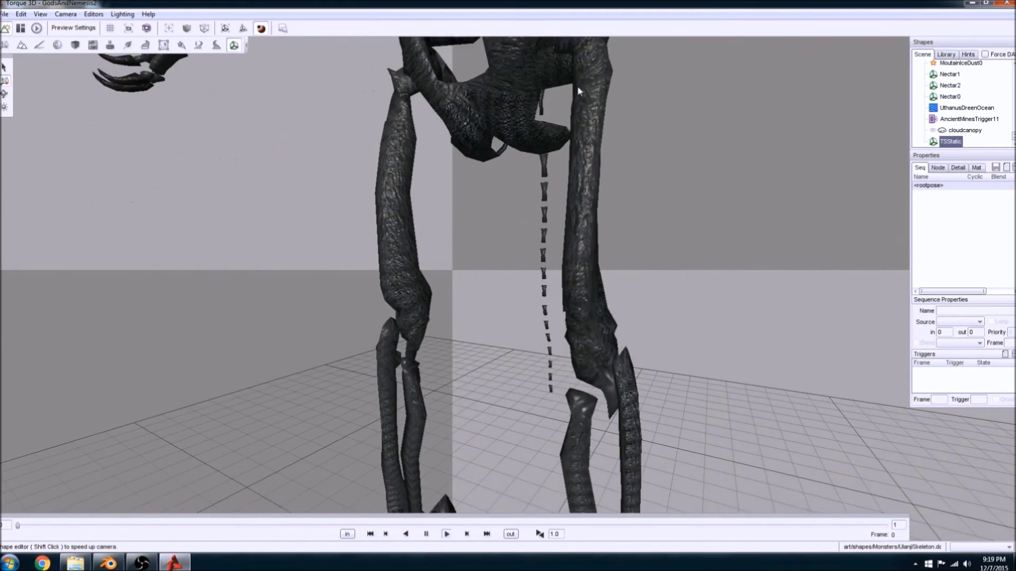
pyautogui.moveTo(548, 192)
pyautogui.mouseDown(button='right')
pyautogui.moveTo(595, 195)
pyautogui.moveTo(537, 207)
pyautogui.moveTo(536, 198)
pyautogui.mouseUp(button='right')
pyautogui.moveTo(566, 272); pyautogui.dragTo(556, 109, button='middle')
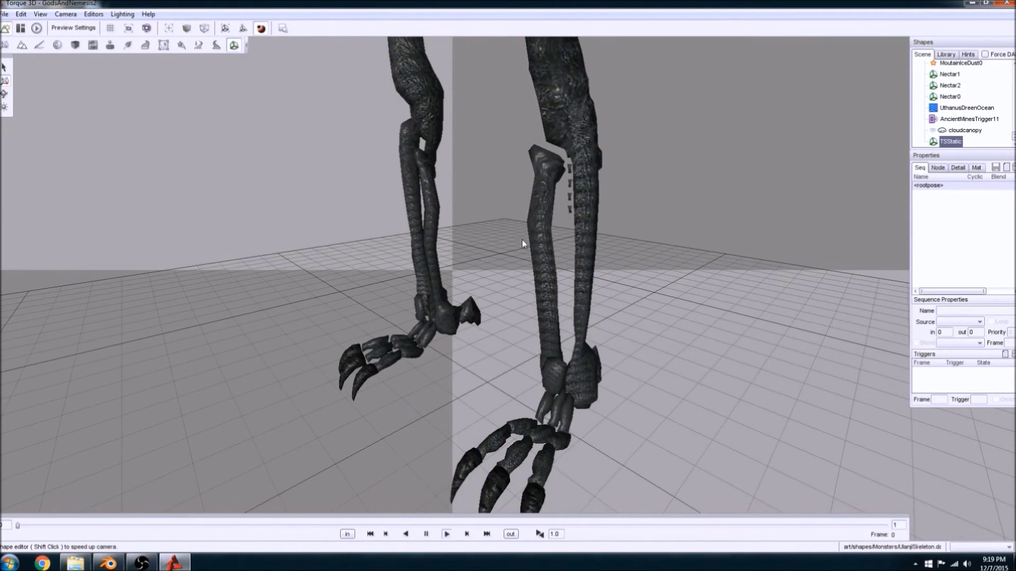
pyautogui.moveTo(521, 240); pyautogui.dragTo(578, 239, button='right')
pyautogui.scroll(3, 563, 291)
pyautogui.moveTo(578, 239); pyautogui.dragTo(566, 310, button='middle')
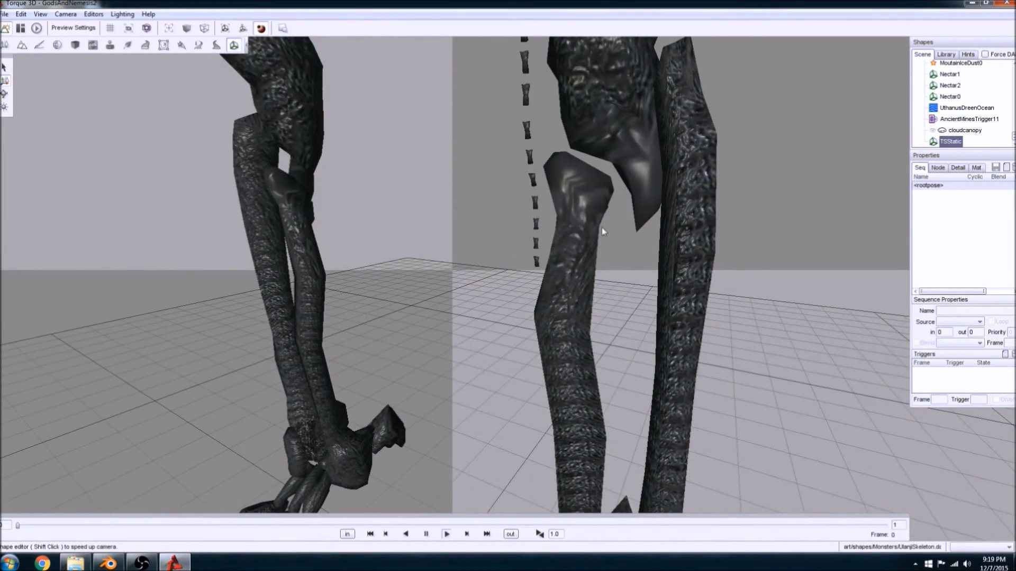
# - Examine the texturing on the skeleton's lower legs, thighs and pelvis up close, and its whole torso in side view
pyautogui.moveTo(581, 155); pyautogui.dragTo(579, 279, button='middle')
pyautogui.moveTo(633, 203); pyautogui.dragTo(622, 291, button='middle')
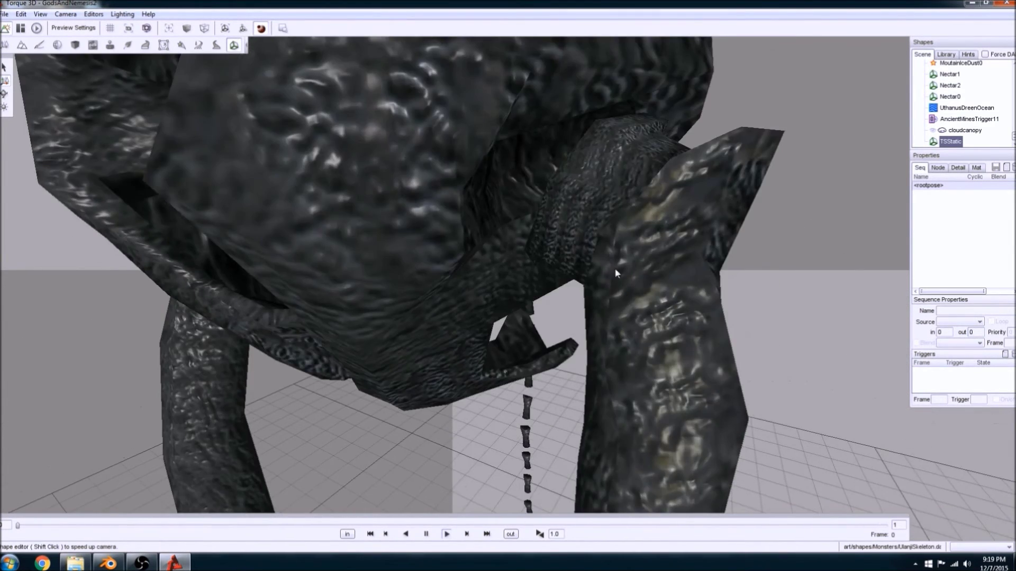
pyautogui.scroll(-4, 611, 256)
pyautogui.moveTo(539, 198); pyautogui.dragTo(538, 309, button='middle')
pyautogui.moveTo(537, 309); pyautogui.dragTo(571, 231, button='right')
pyautogui.moveTo(576, 179); pyautogui.dragTo(529, 289, button='middle')
pyautogui.moveTo(484, 282); pyautogui.dragTo(528, 280, button='right')
pyautogui.moveTo(469, 205); pyautogui.dragTo(403, 233, button='right')
pyautogui.moveTo(402, 234); pyautogui.dragTo(465, 205, button='middle')
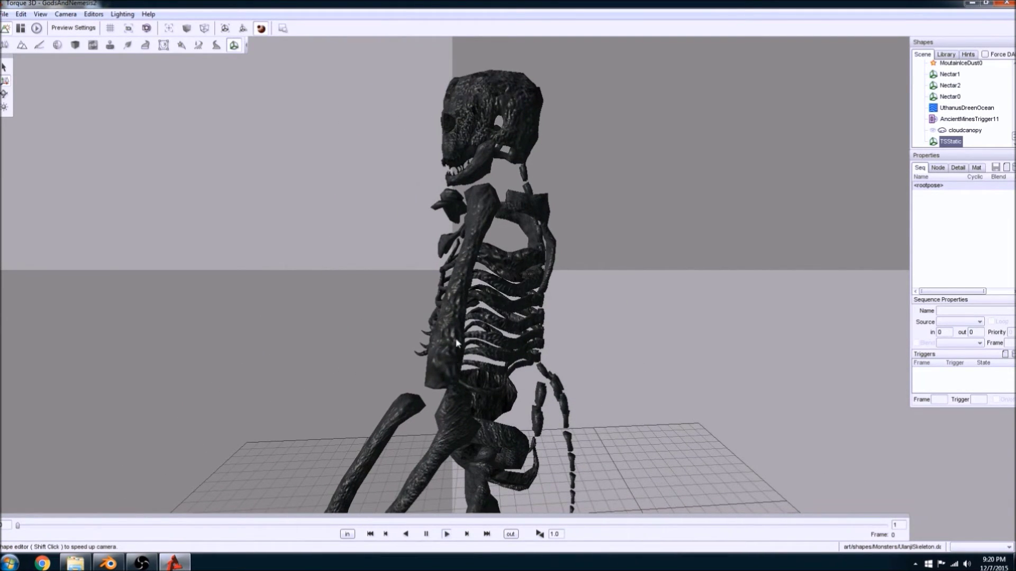
# - Inspect the texturing on the skeleton's ribcage, shoulders, arms and skull from the side and the front
pyautogui.moveTo(412, 337); pyautogui.dragTo(507, 244, button='right')
pyautogui.moveTo(478, 279); pyautogui.dragTo(478, 173, button='middle')
pyautogui.moveTo(477, 173); pyautogui.dragTo(449, 229, button='right')
pyautogui.moveTo(449, 230); pyautogui.dragTo(480, 339, button='middle')
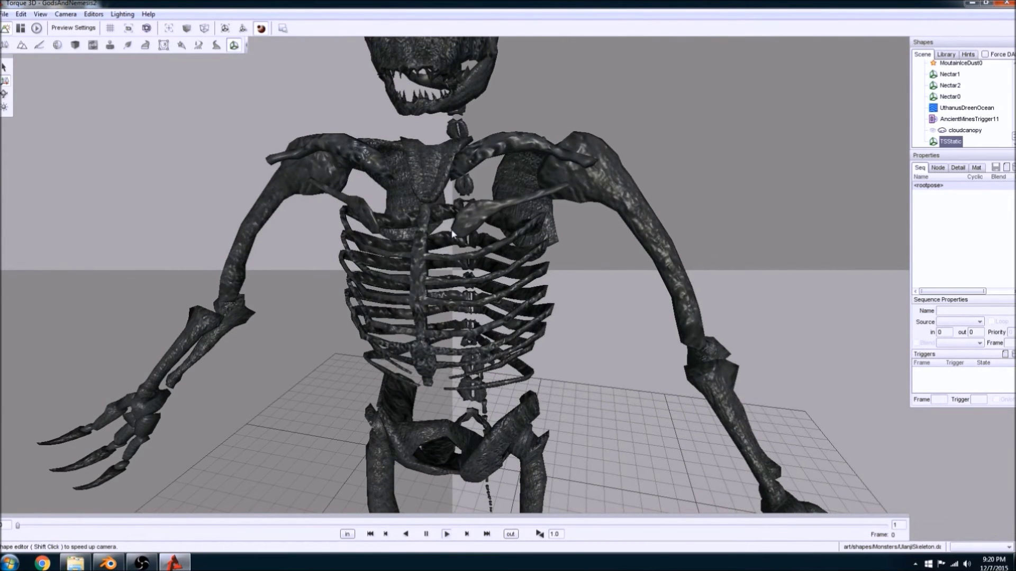
pyautogui.moveTo(447, 232); pyautogui.dragTo(453, 227, button='right')
pyautogui.moveTo(464, 165); pyautogui.dragTo(450, 308, button='middle')
pyautogui.moveTo(451, 308)
pyautogui.mouseDown(button='right')
pyautogui.moveTo(464, 296)
pyautogui.moveTo(452, 305)
pyautogui.mouseUp(button='right')
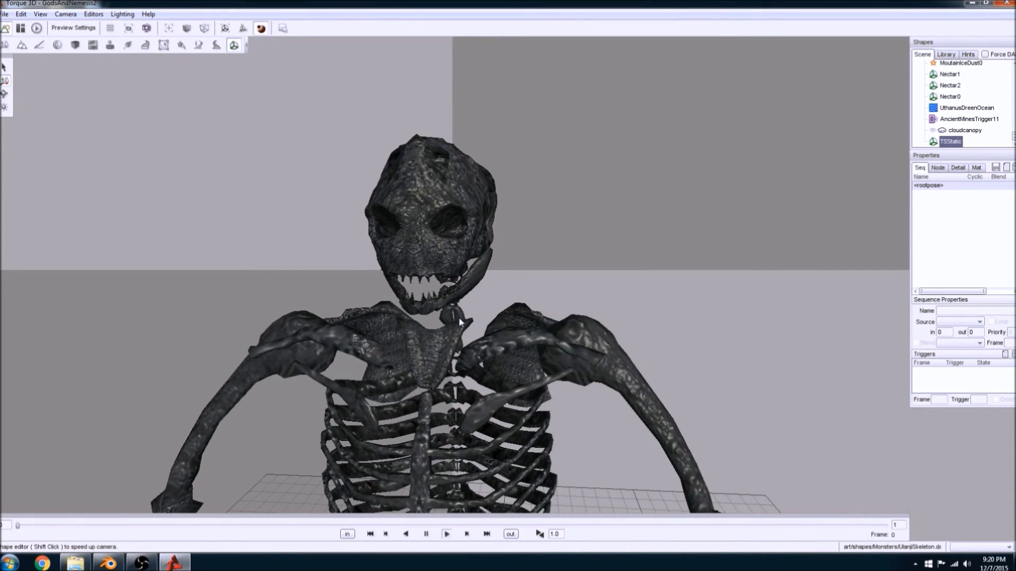
pyautogui.moveTo(453, 329); pyautogui.dragTo(449, 198, button='right')
pyautogui.scroll(-3, 476, 245)
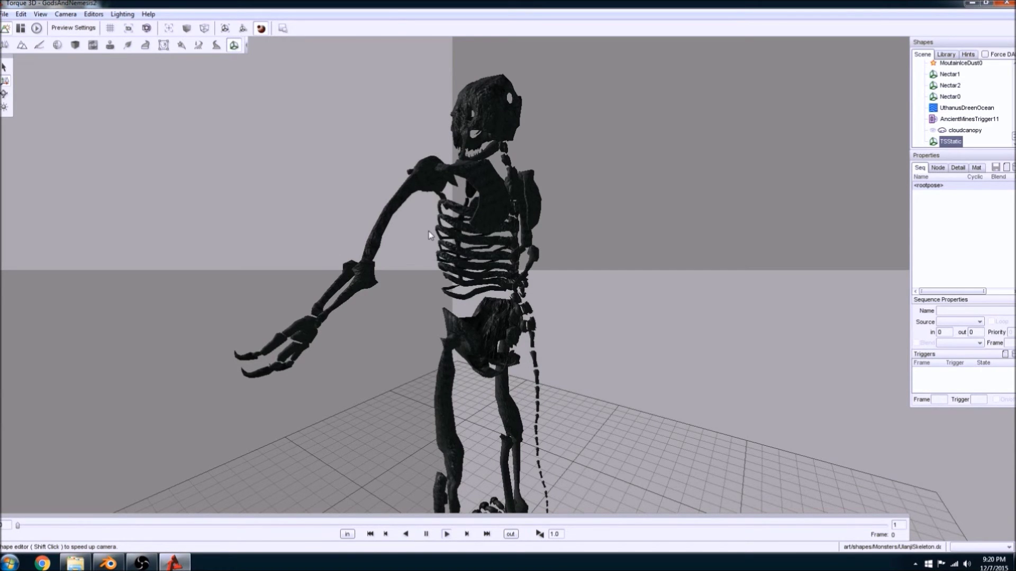
# - Review the overall look of the complete textured skeleton from the front, at both far and medium distance
pyautogui.moveTo(390, 207); pyautogui.dragTo(507, 211, button='right')
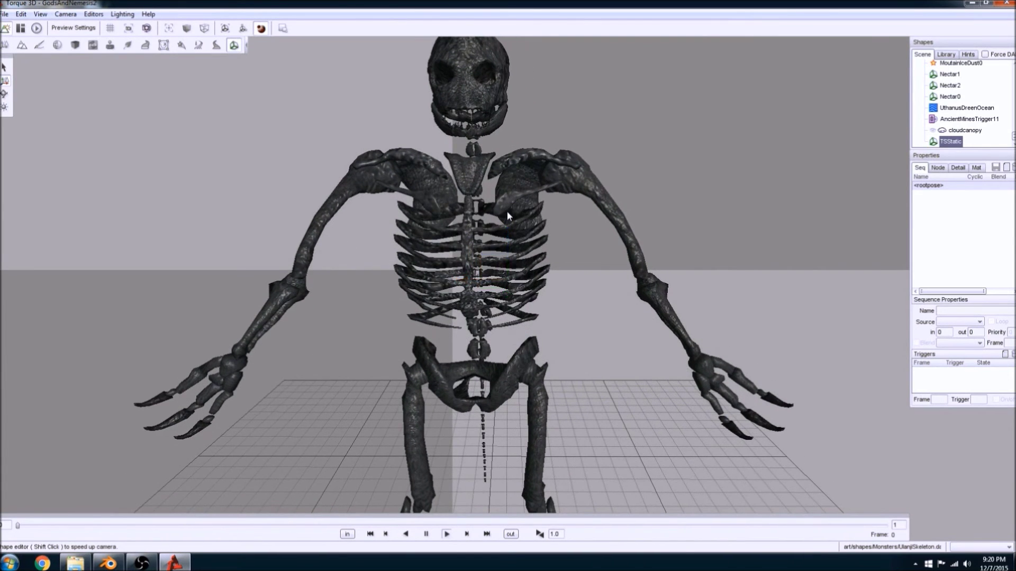
pyautogui.scroll(-5, 507, 212)
pyautogui.scroll(-2, 507, 212)
pyautogui.moveTo(507, 212); pyautogui.dragTo(453, 233, button='right')
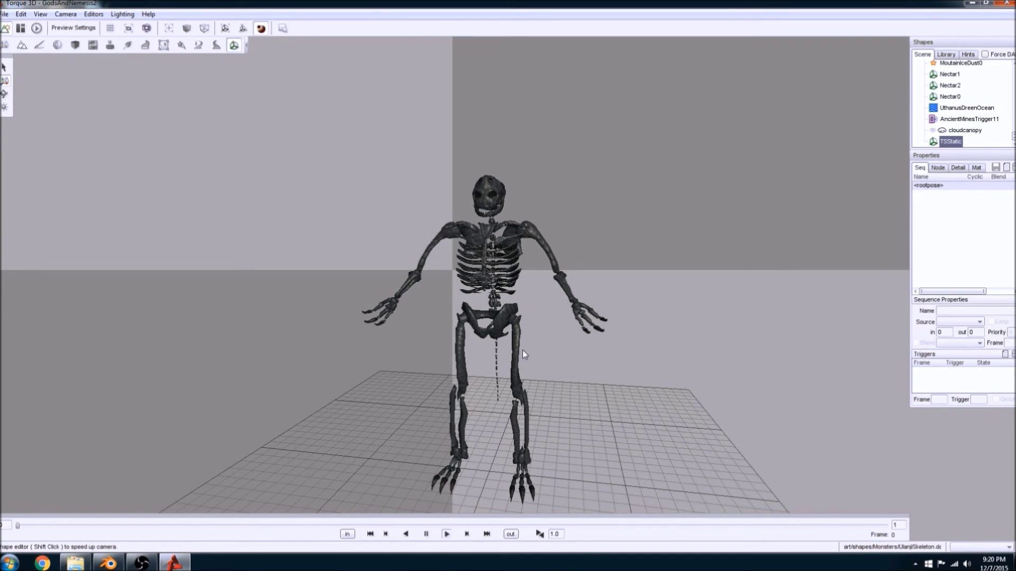
pyautogui.moveTo(520, 350); pyautogui.dragTo(483, 340, button='right')
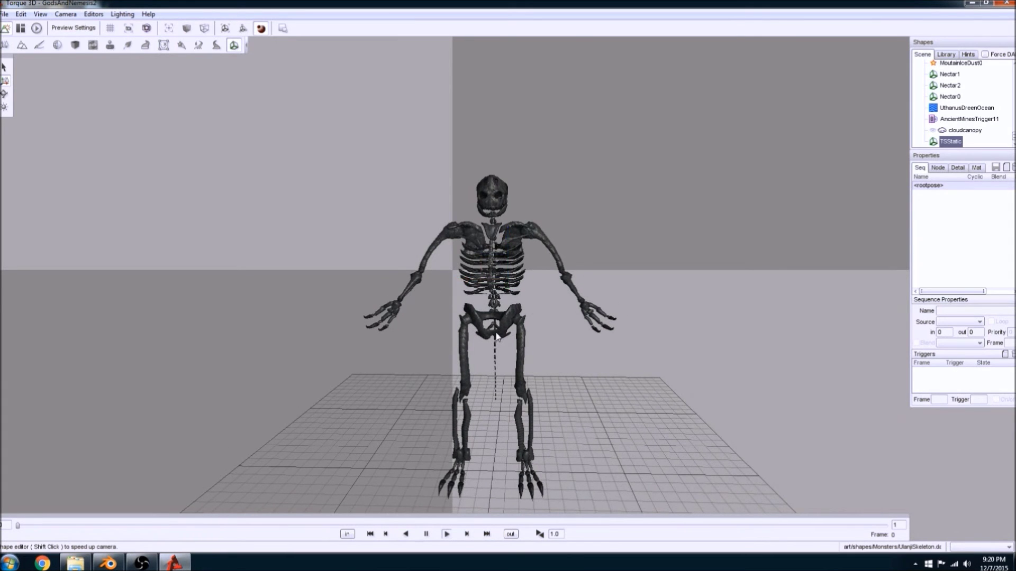
pyautogui.scroll(3, 493, 288)
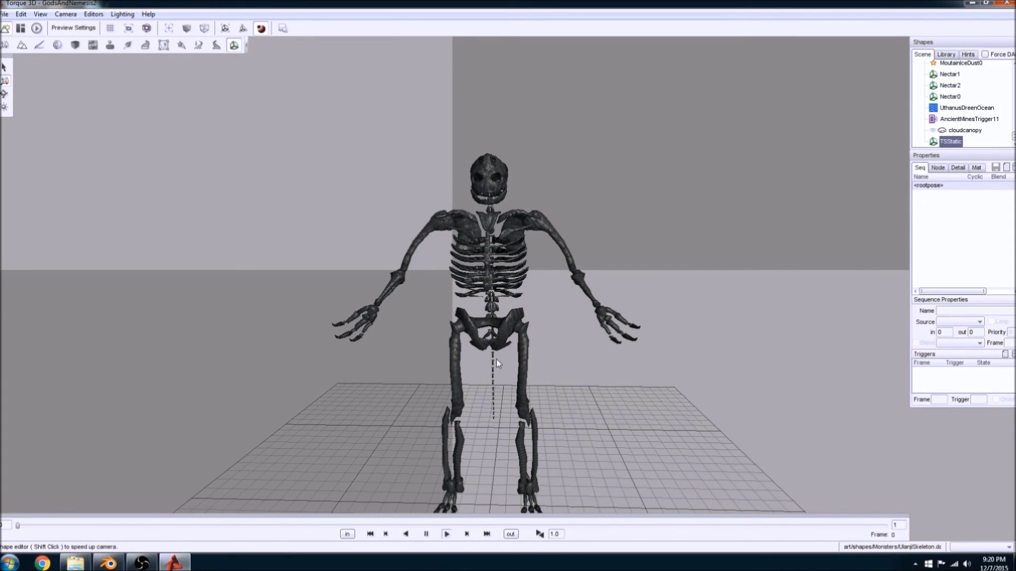
pyautogui.moveTo(540, 354)
pyautogui.mouseDown(button='right')
pyautogui.moveTo(435, 358)
pyautogui.moveTo(542, 348)
pyautogui.moveTo(551, 360)
pyautogui.mouseUp(button='right')
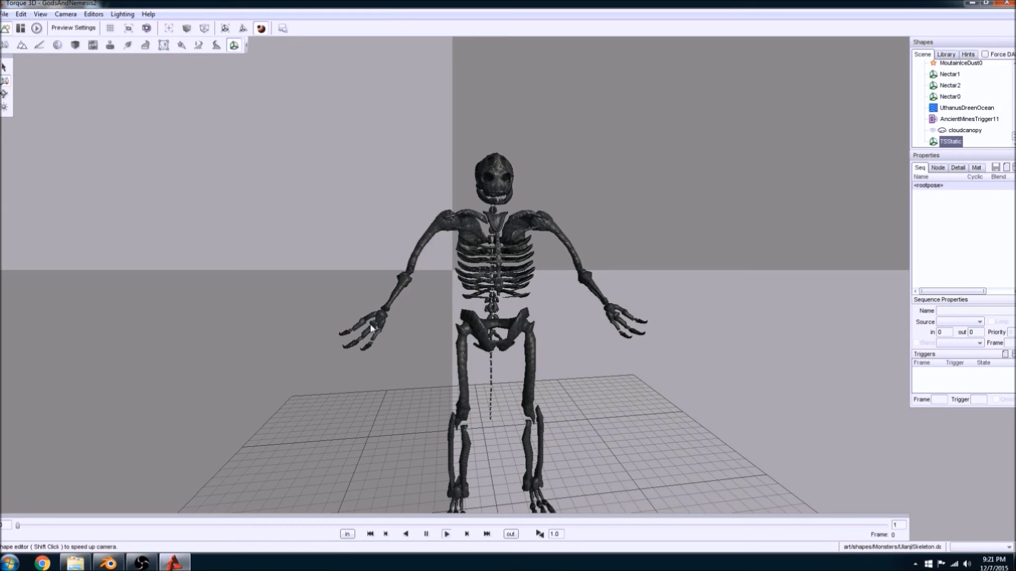
pyautogui.scroll(2, 379, 327)
pyautogui.moveTo(520, 319); pyautogui.dragTo(491, 293, button='right')
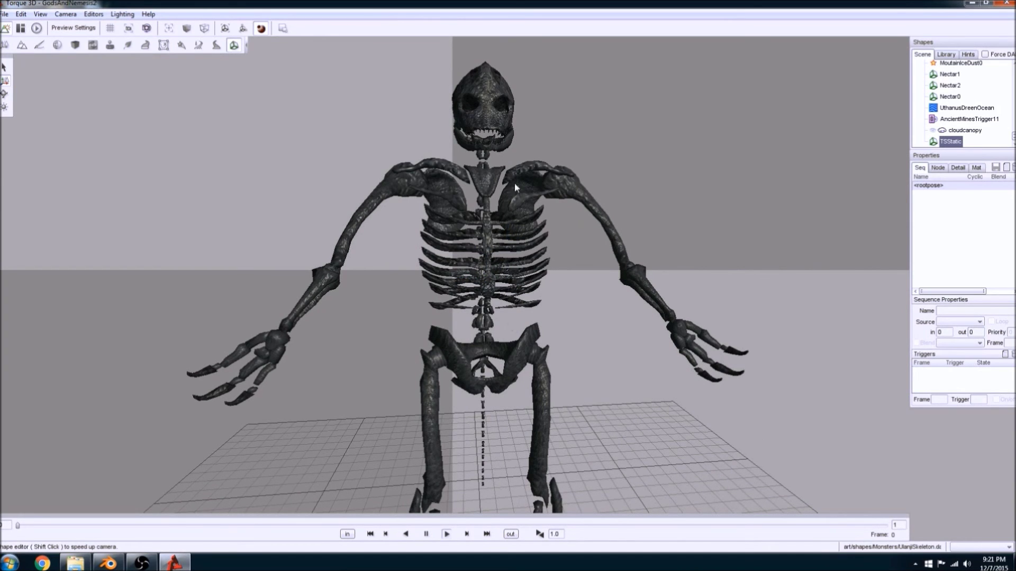
pyautogui.scroll(-3, 522, 132)
pyautogui.moveTo(463, 226); pyautogui.dragTo(482, 237, button='right')
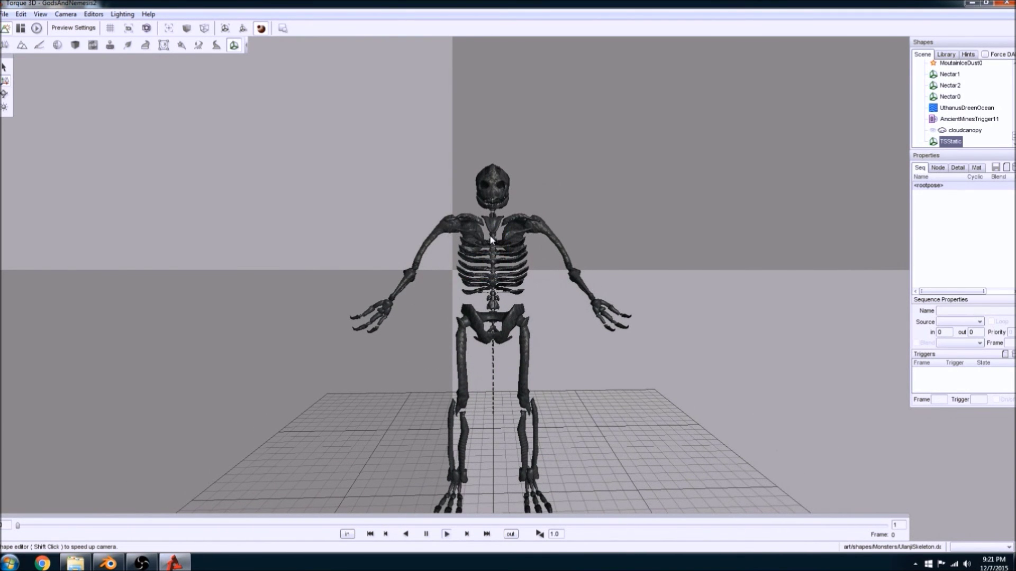
pyautogui.moveTo(506, 246); pyautogui.dragTo(476, 245, button='right')
pyautogui.scroll(3, 501, 252)
pyautogui.scroll(-2, 475, 245)
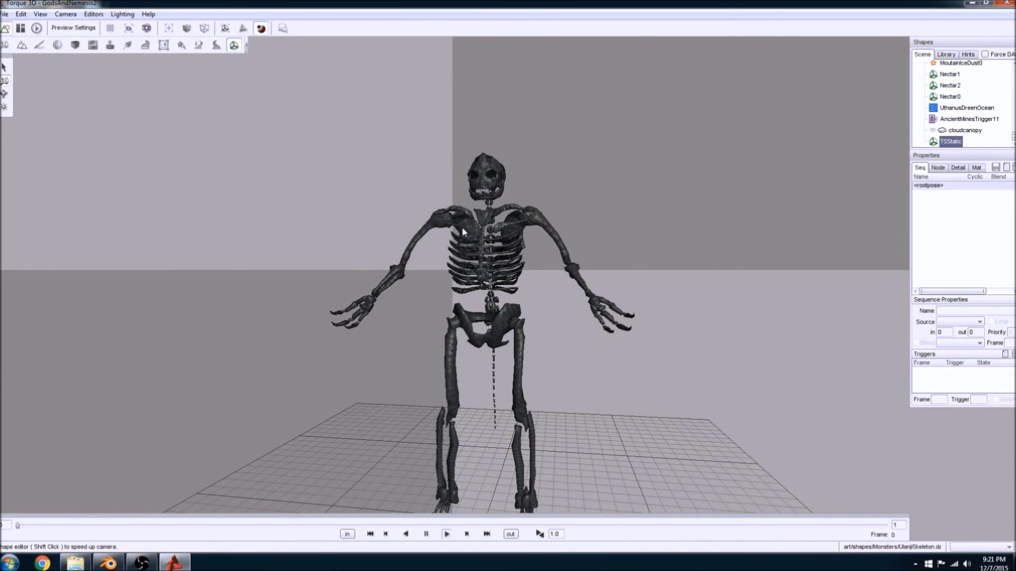
pyautogui.moveTo(462, 227); pyautogui.dragTo(484, 239, button='right')
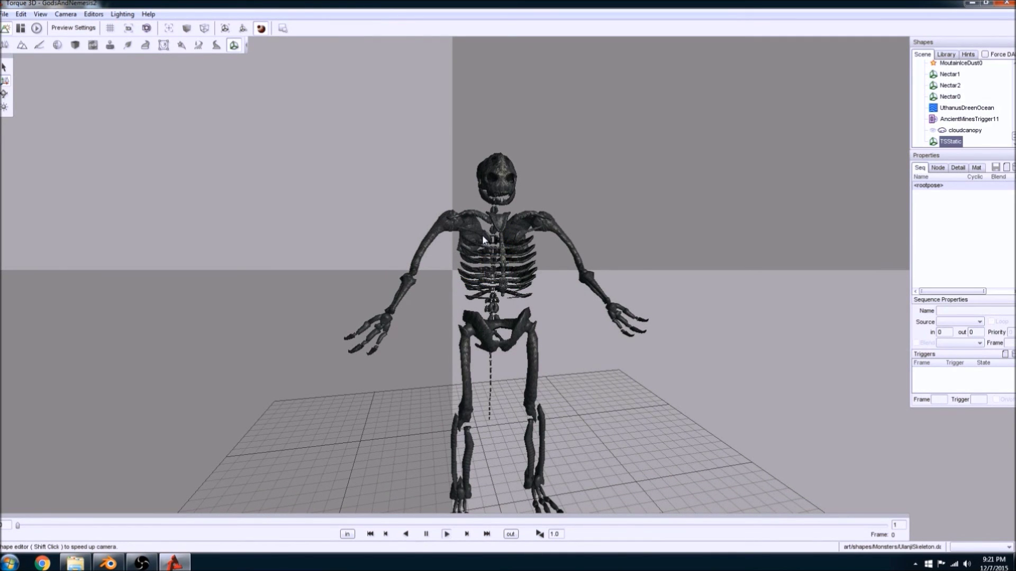
pyautogui.moveTo(473, 241)
pyautogui.mouseDown(button='right')
pyautogui.moveTo(599, 235)
pyautogui.moveTo(453, 234)
pyautogui.moveTo(474, 246)
pyautogui.moveTo(364, 248)
pyautogui.moveTo(500, 247)
pyautogui.moveTo(482, 256)
pyautogui.mouseUp(button='right')
pyautogui.scroll(3, 485, 253)
pyautogui.scroll(3, 486, 253)
pyautogui.scroll(-4, 498, 246)
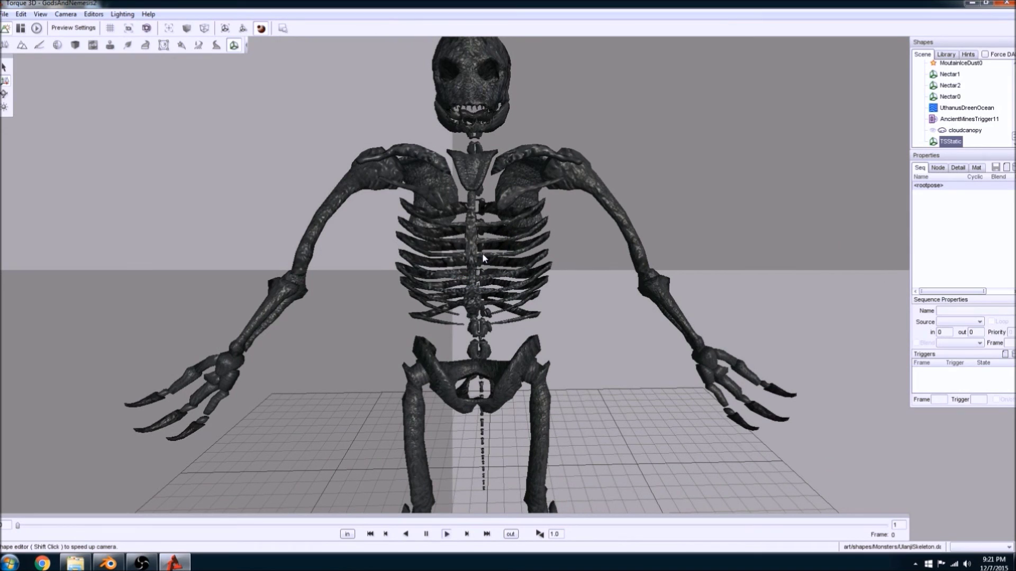